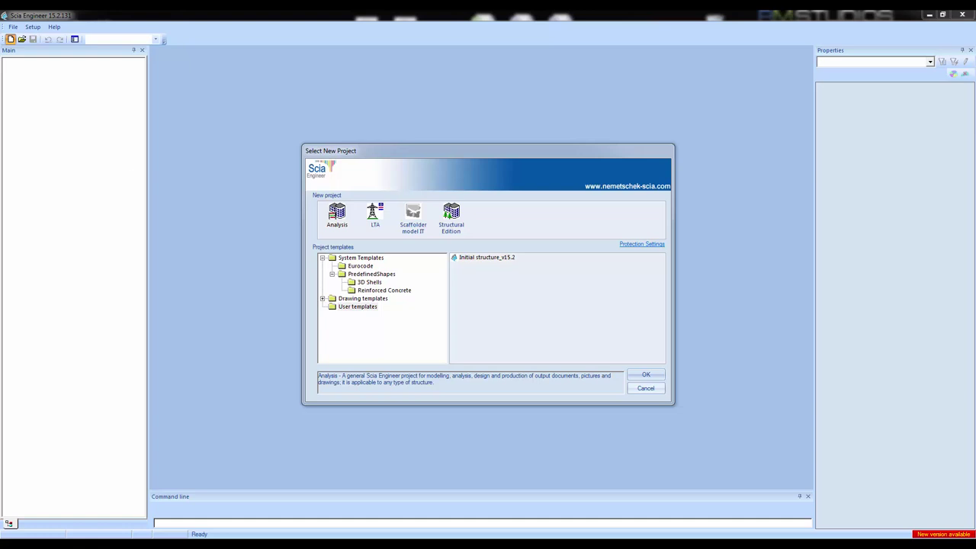
Step: Create a new Analysis project with General XYZ as the structure type
{"action": "key", "text": "Return"}
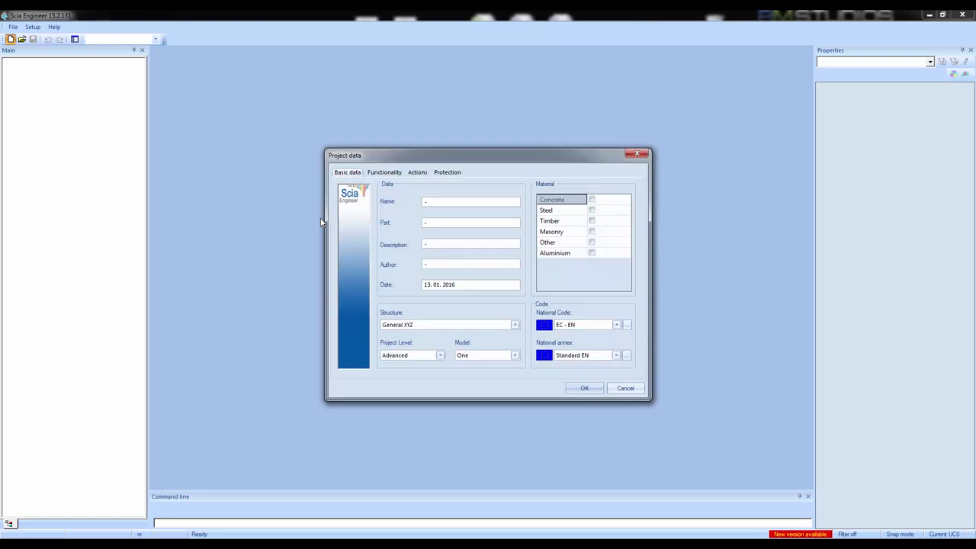
{"action": "left_click", "coordinate": [387, 327]}
{"action": "left_click", "coordinate": [436, 326]}
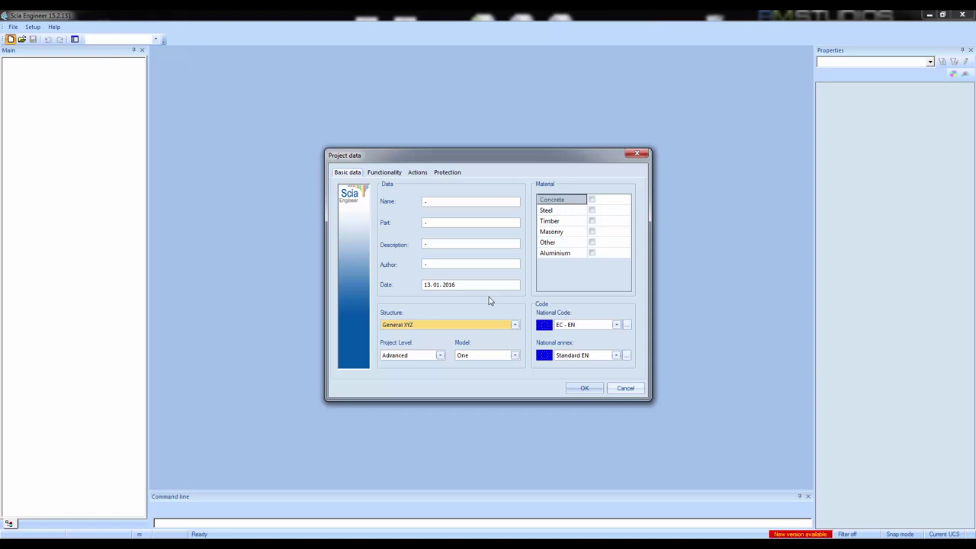
Step: Add concrete as the project material with grade C35/45 and reinforcement material B 500A
{"action": "left_click", "coordinate": [592, 200]}
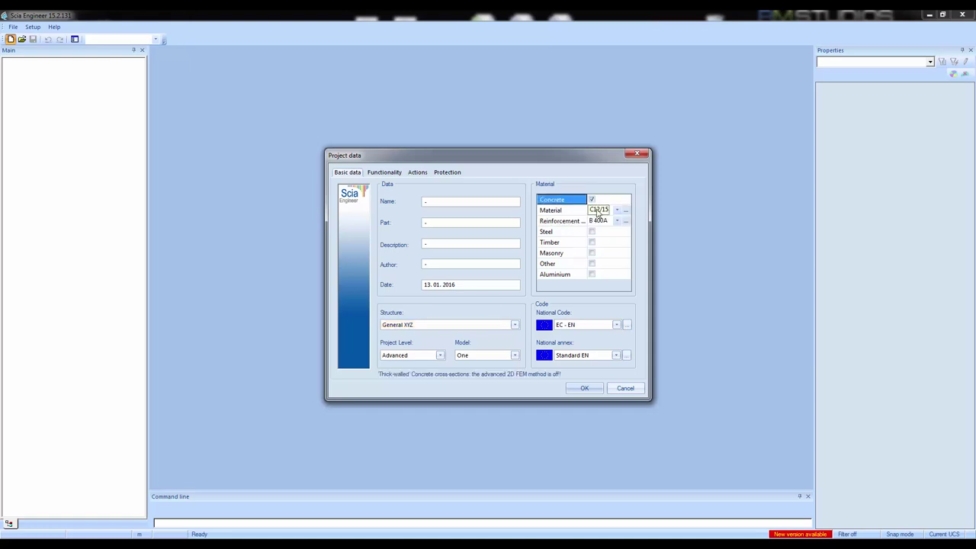
{"action": "left_click", "coordinate": [616, 210]}
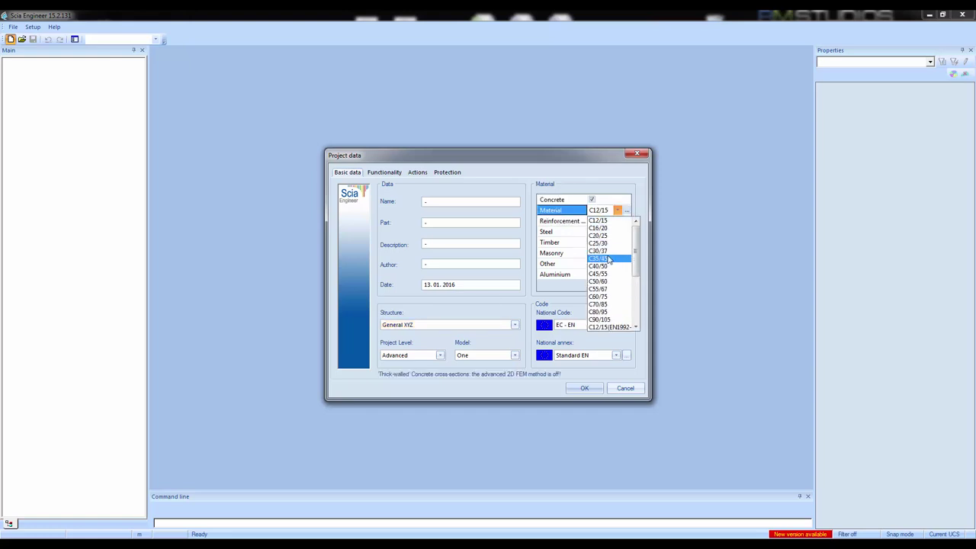
{"action": "left_click", "coordinate": [609, 259]}
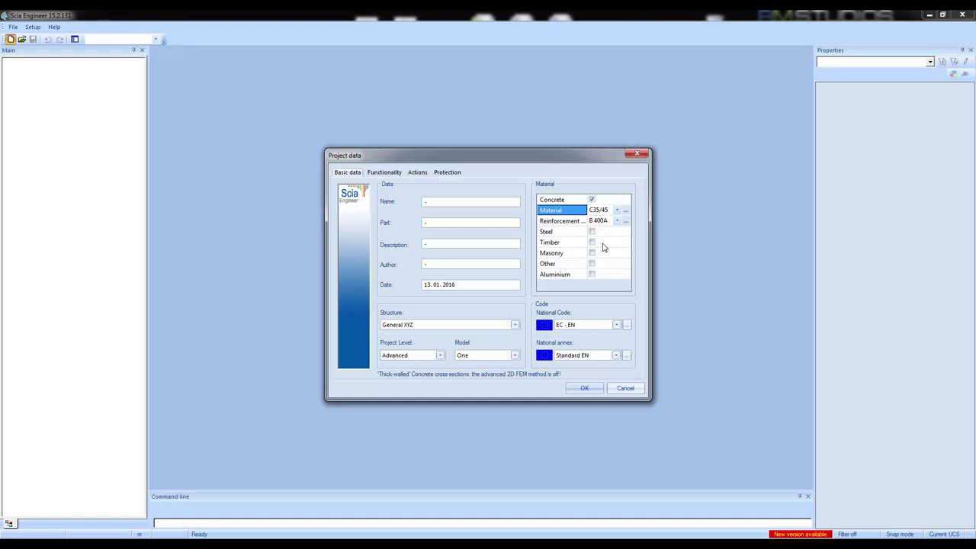
{"action": "left_click", "coordinate": [597, 221]}
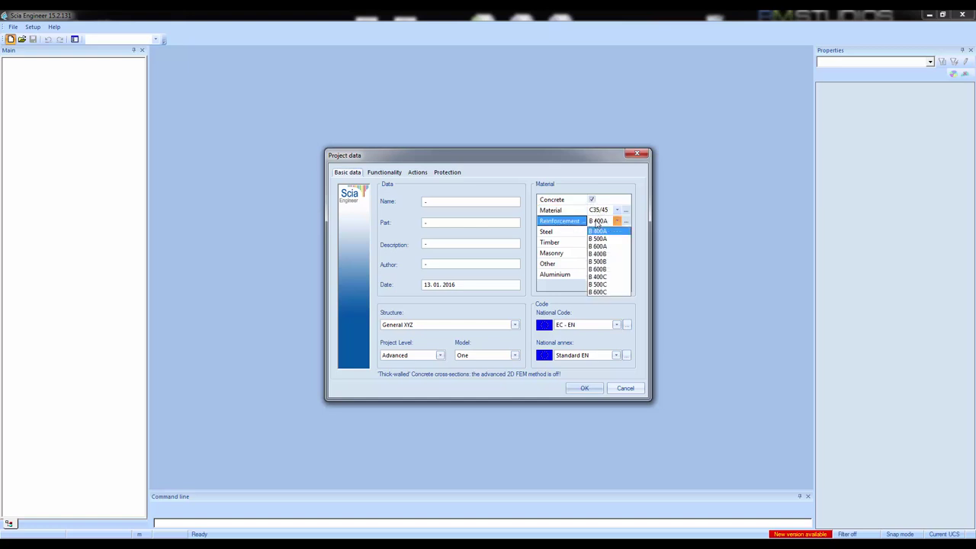
{"action": "left_click", "coordinate": [598, 238]}
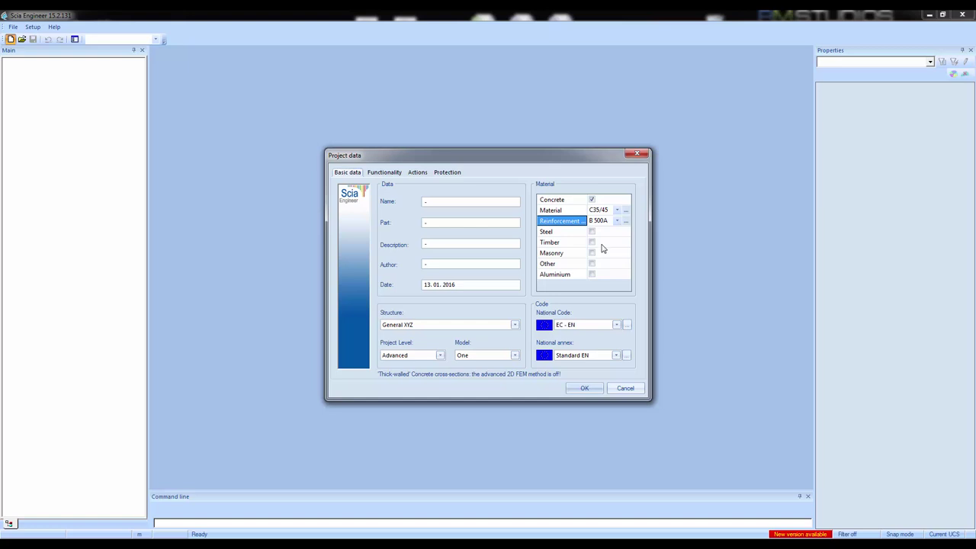
Step: Enable the Subsoil functionality and confirm the project data
{"action": "left_click", "coordinate": [389, 174]}
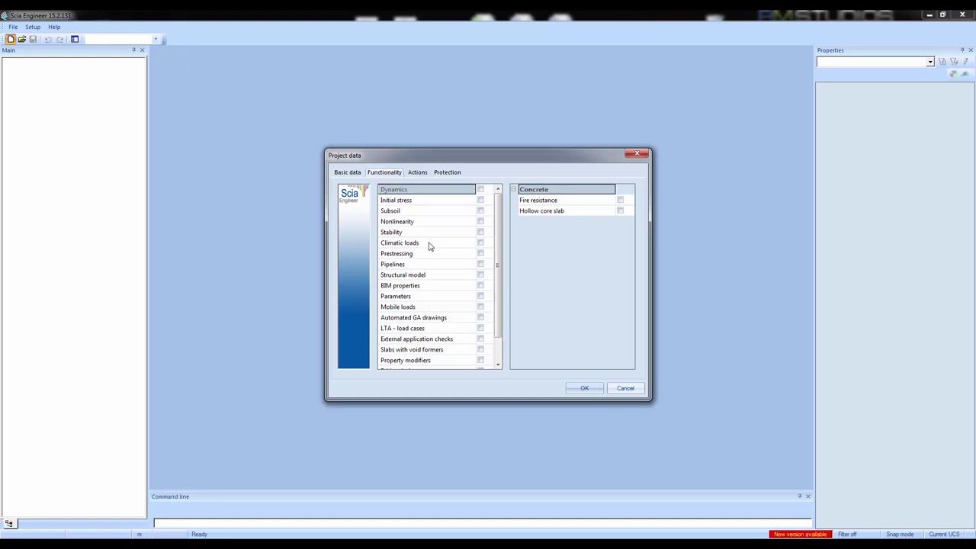
{"action": "left_click", "coordinate": [480, 211]}
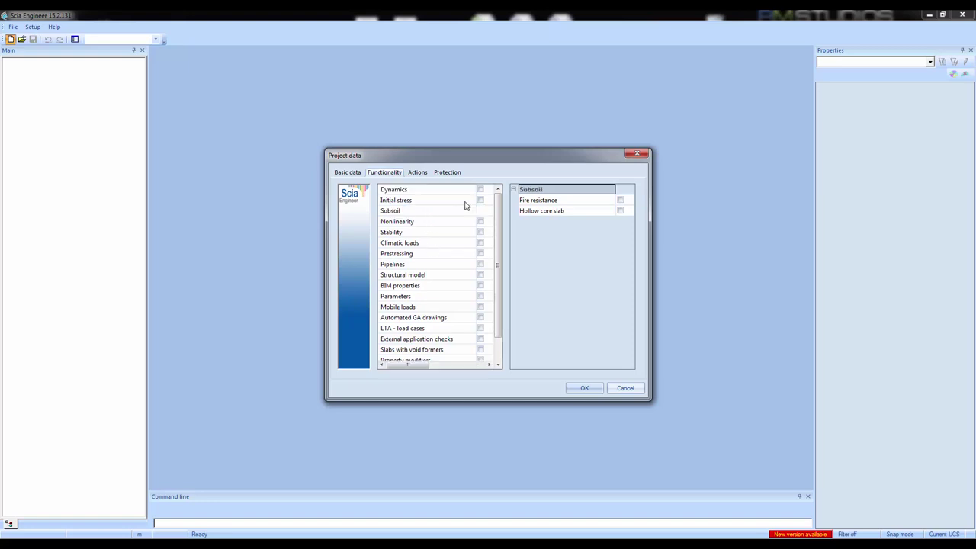
{"action": "left_click", "coordinate": [349, 174]}
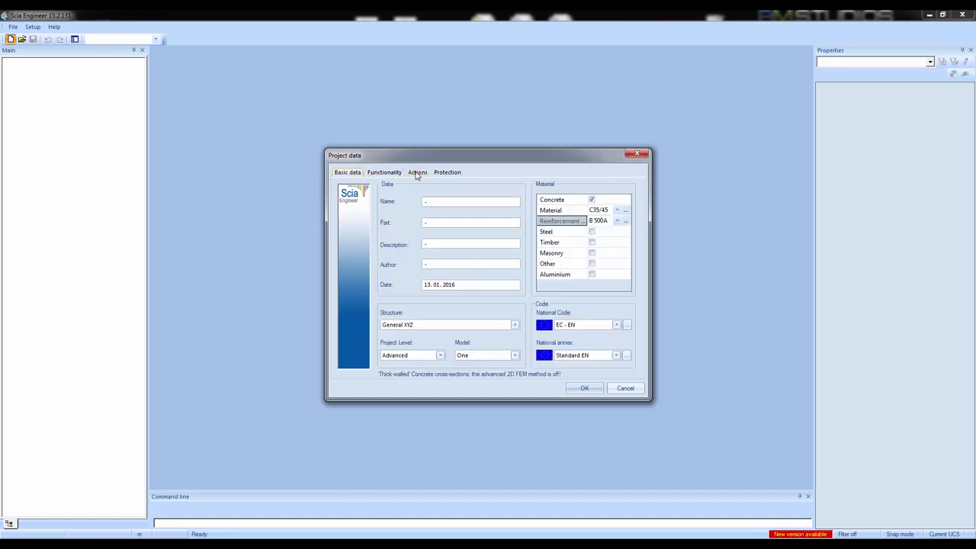
{"action": "left_click", "coordinate": [585, 388]}
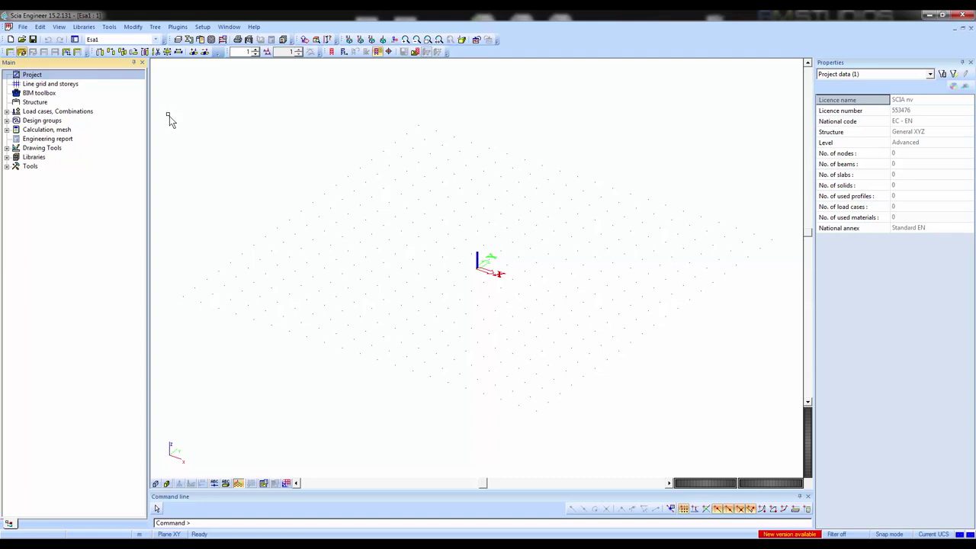
Step: Start a drawing import for the structure, set the file type to DXF and load "Plans of model.dxf"
{"action": "left_click", "coordinate": [72, 85]}
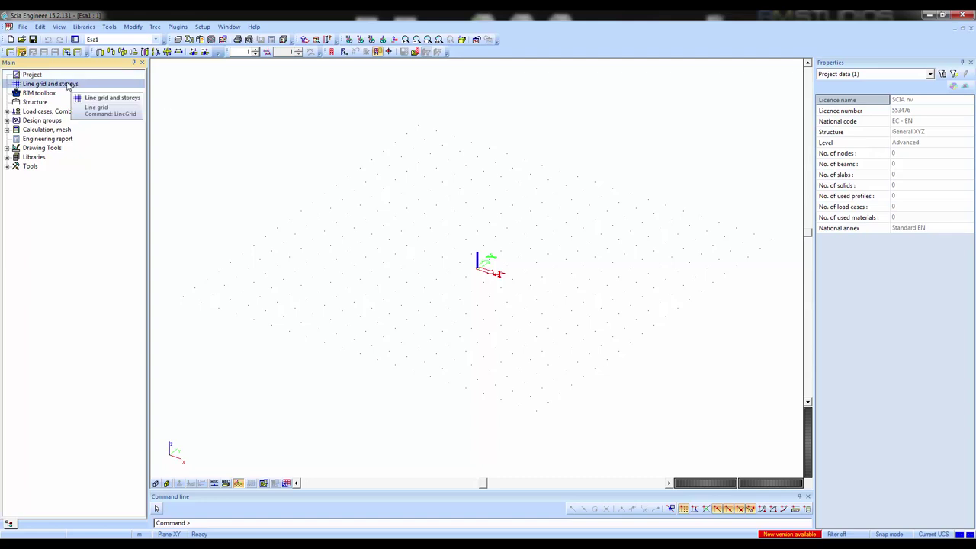
{"action": "left_click", "coordinate": [40, 93]}
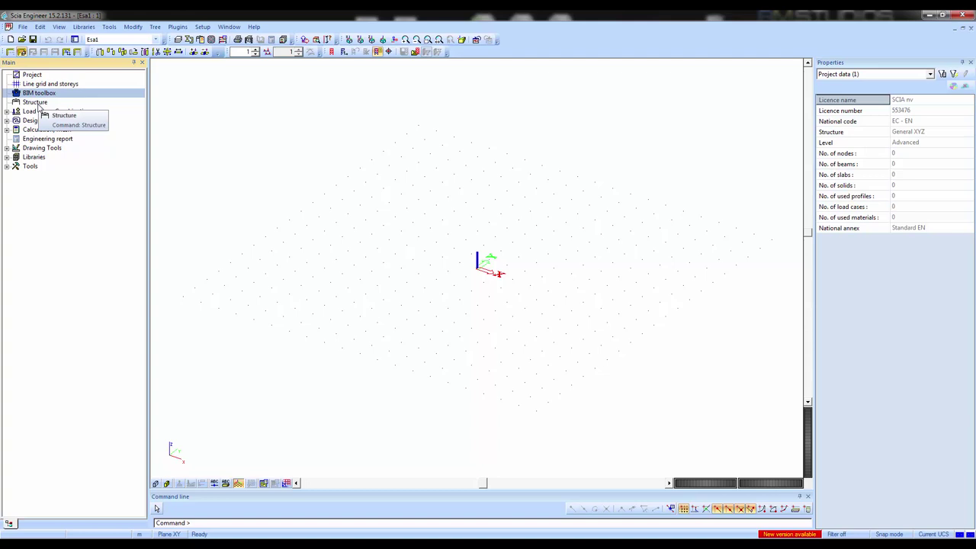
{"action": "double_click", "coordinate": [38, 103]}
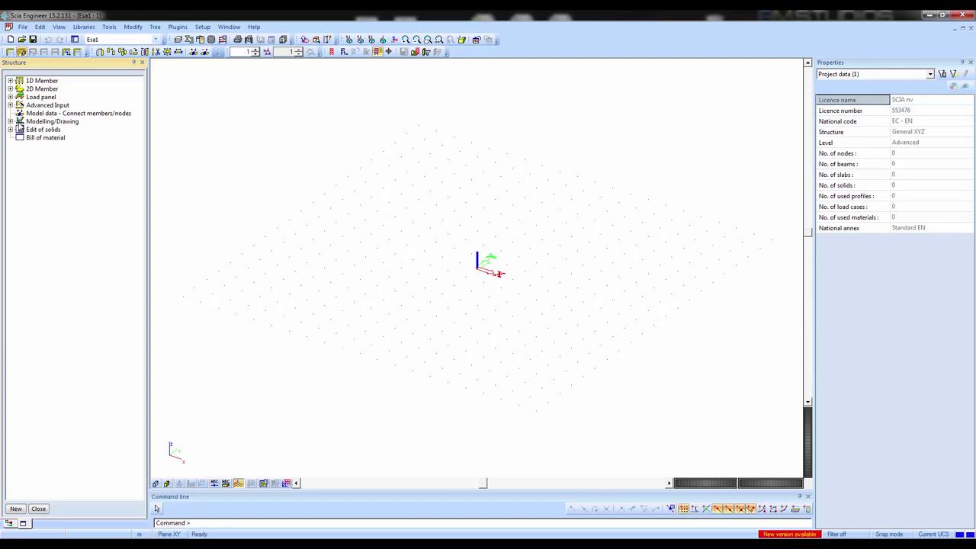
{"action": "left_click", "coordinate": [20, 122]}
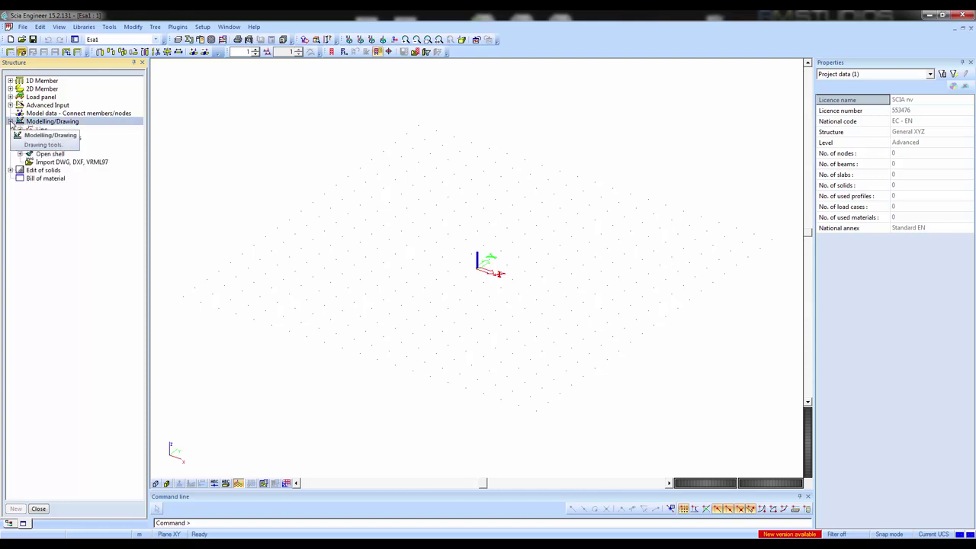
{"action": "double_click", "coordinate": [47, 163]}
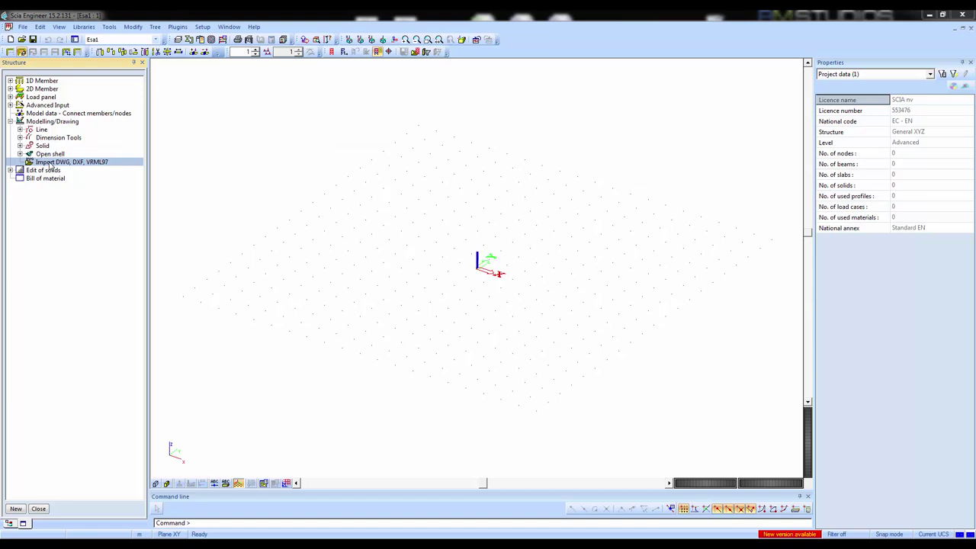
{"action": "left_click", "coordinate": [728, 388]}
{"action": "left_click", "coordinate": [719, 401]}
{"action": "left_click", "coordinate": [469, 232]}
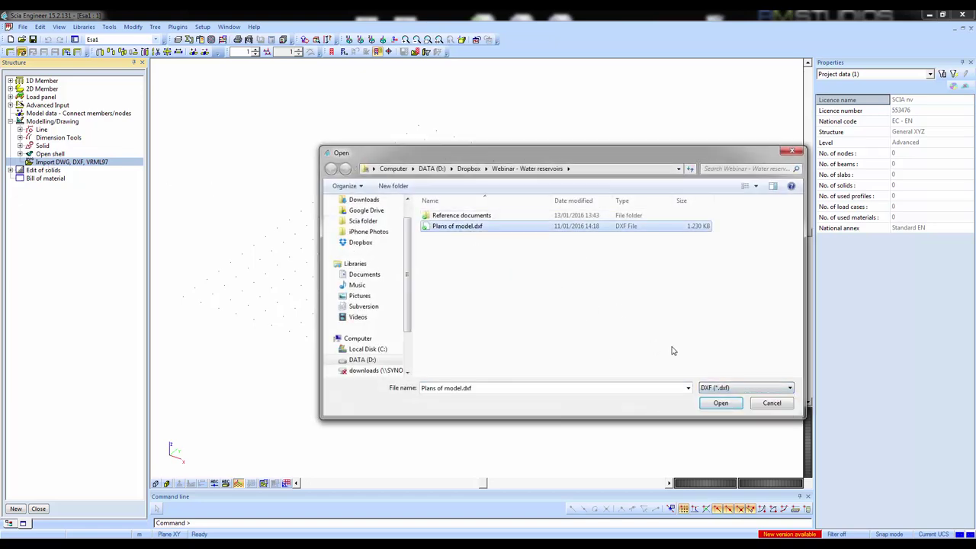
{"action": "left_click", "coordinate": [723, 404]}
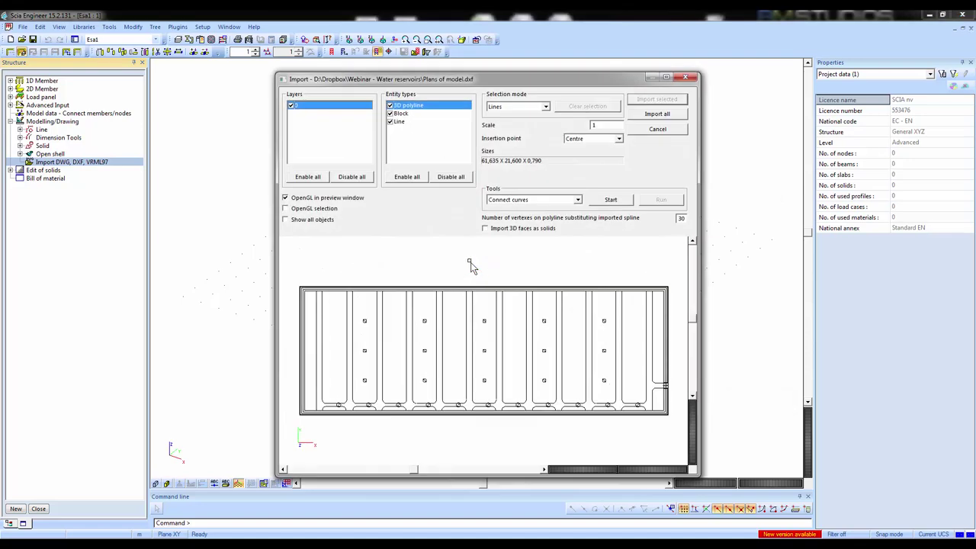
Step: Import all drawing entities as lines on Layer1 and insert them at the origin 0 0 0
{"action": "left_click", "coordinate": [656, 117]}
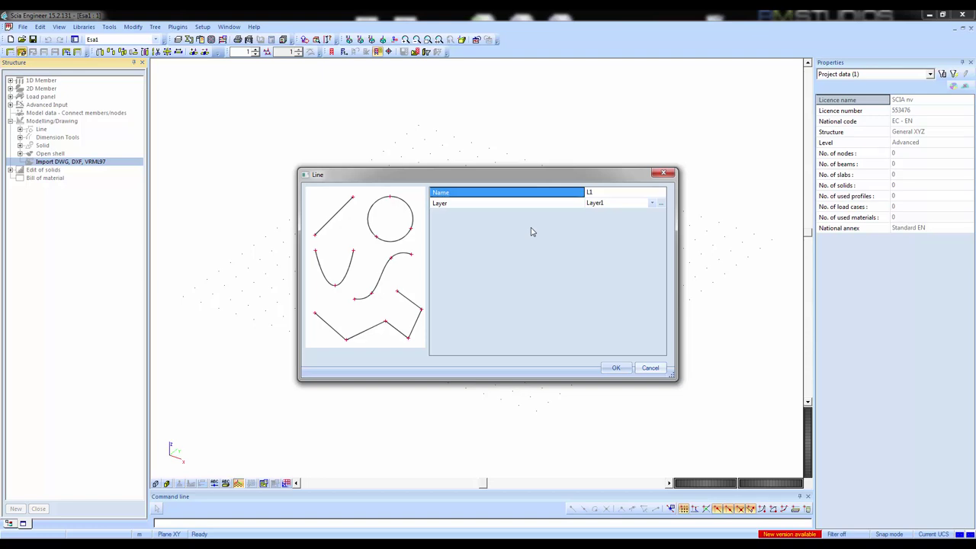
{"action": "left_click", "coordinate": [616, 368]}
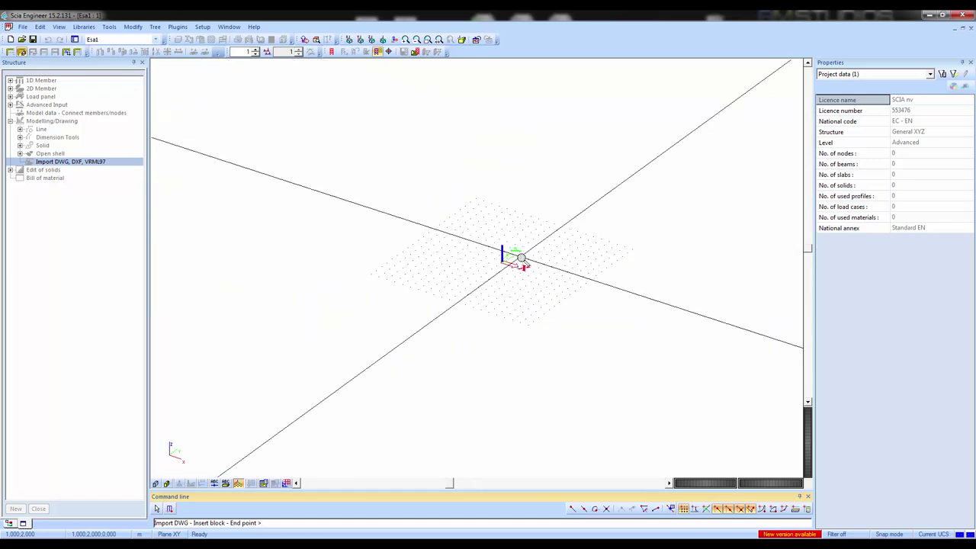
{"action": "scroll", "coordinate": [521, 259], "scroll_direction": "up", "scroll_amount": 2}
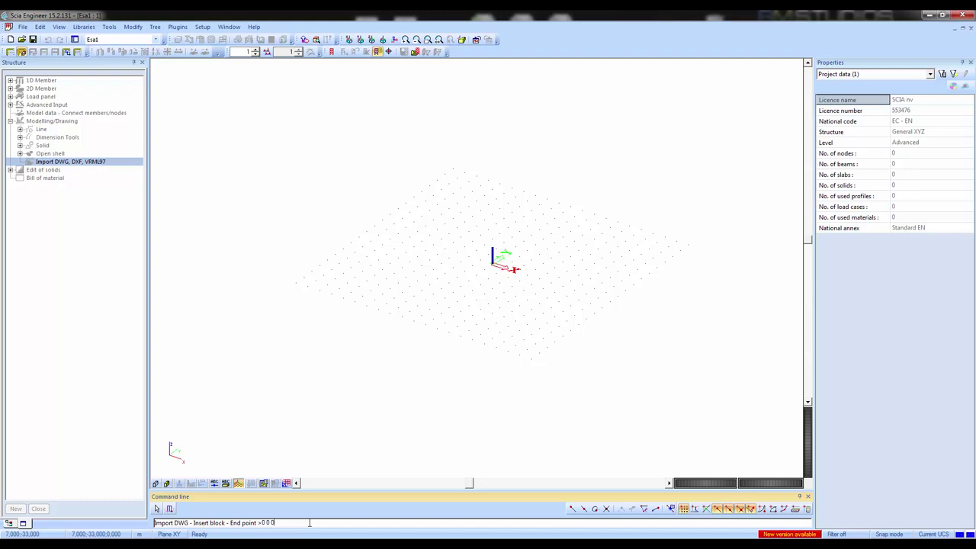
{"action": "key", "text": "Return"}
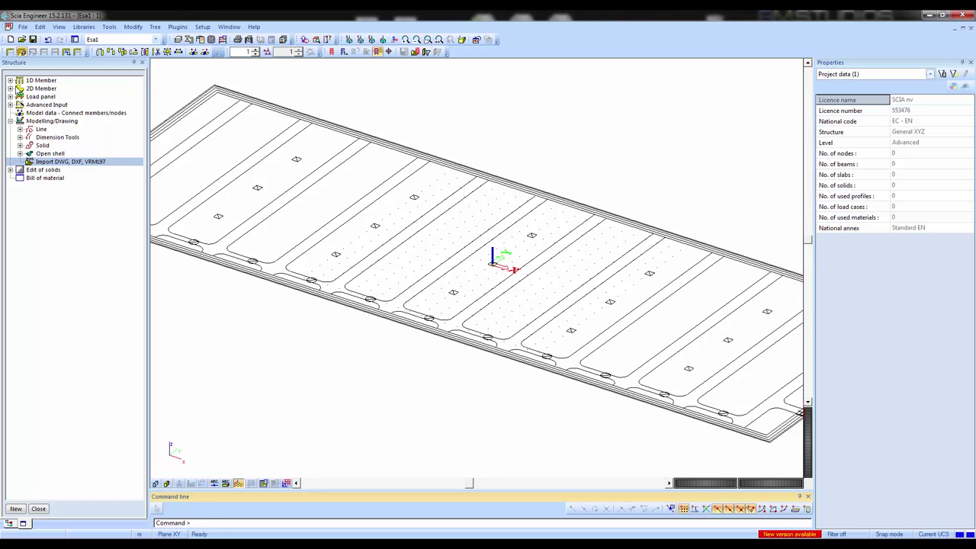
Step: Define a new C35/45 plate with a thickness of 500 mm and its member system plane at Top
{"action": "left_click", "coordinate": [11, 89]}
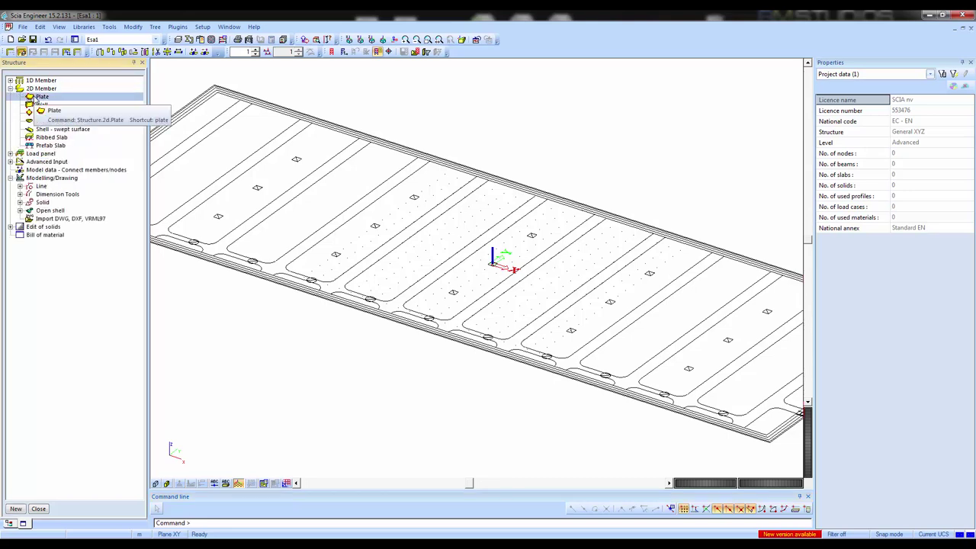
{"action": "double_click", "coordinate": [35, 100]}
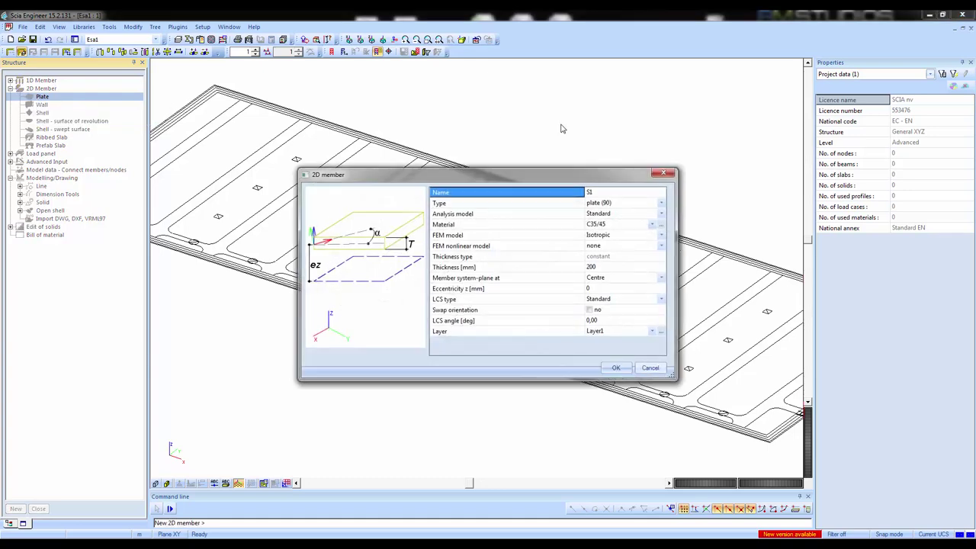
{"action": "left_click", "coordinate": [600, 268]}
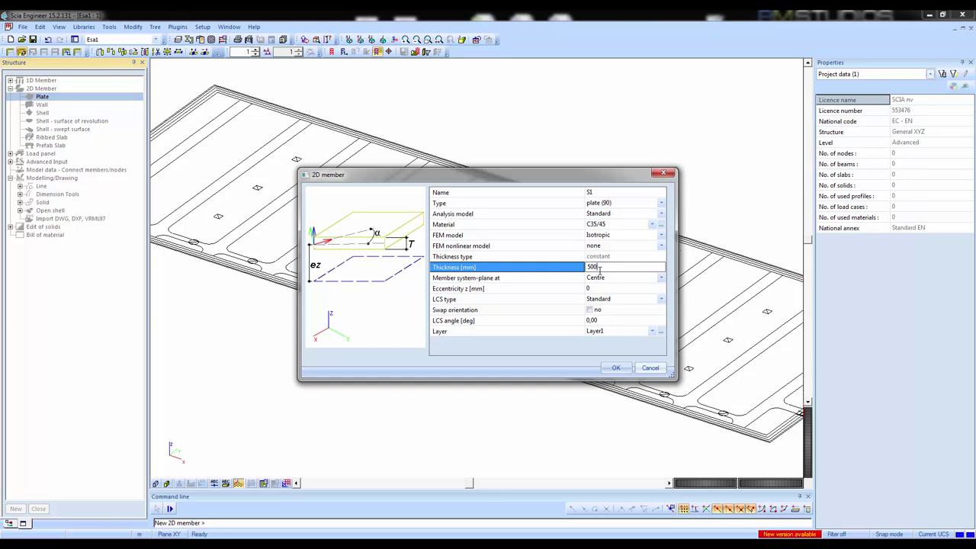
{"action": "left_click", "coordinate": [594, 280]}
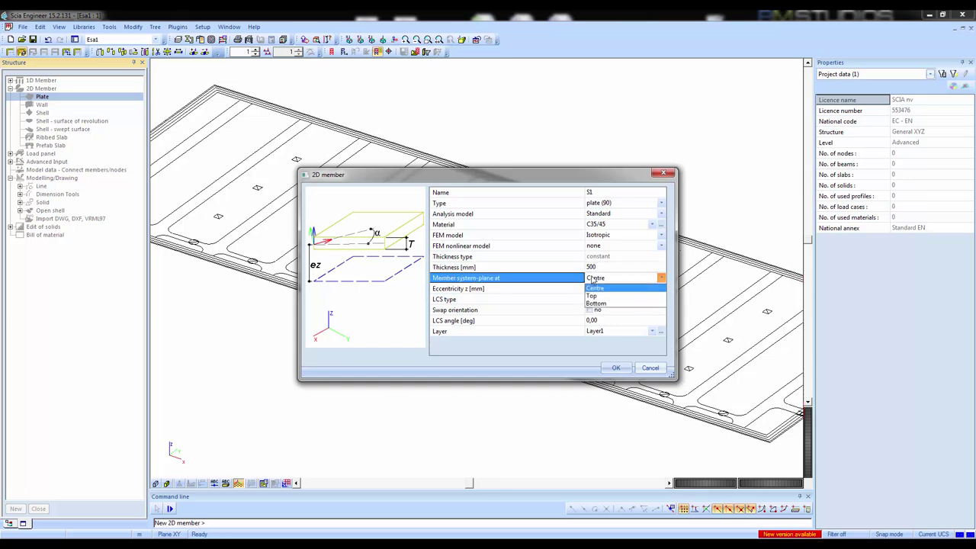
{"action": "left_click", "coordinate": [596, 297]}
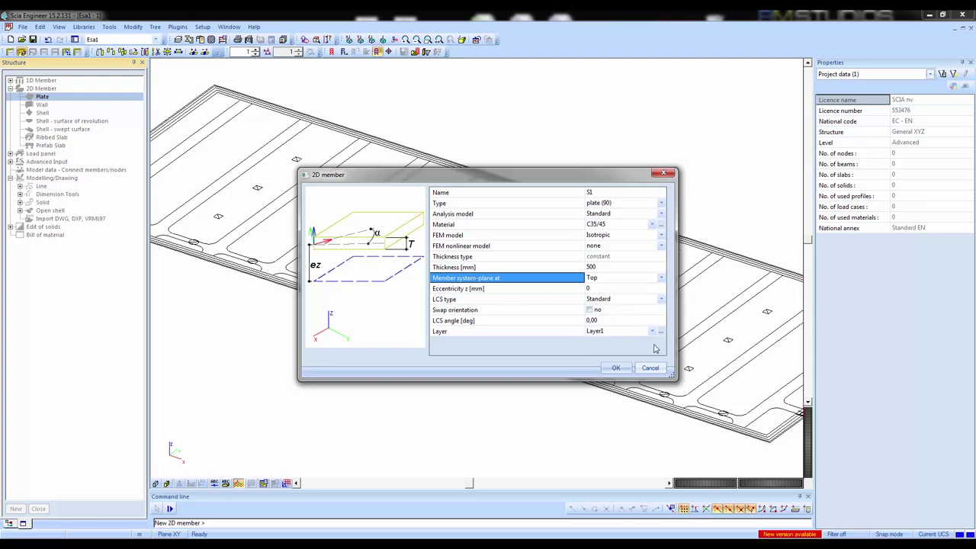
{"action": "left_click", "coordinate": [616, 368]}
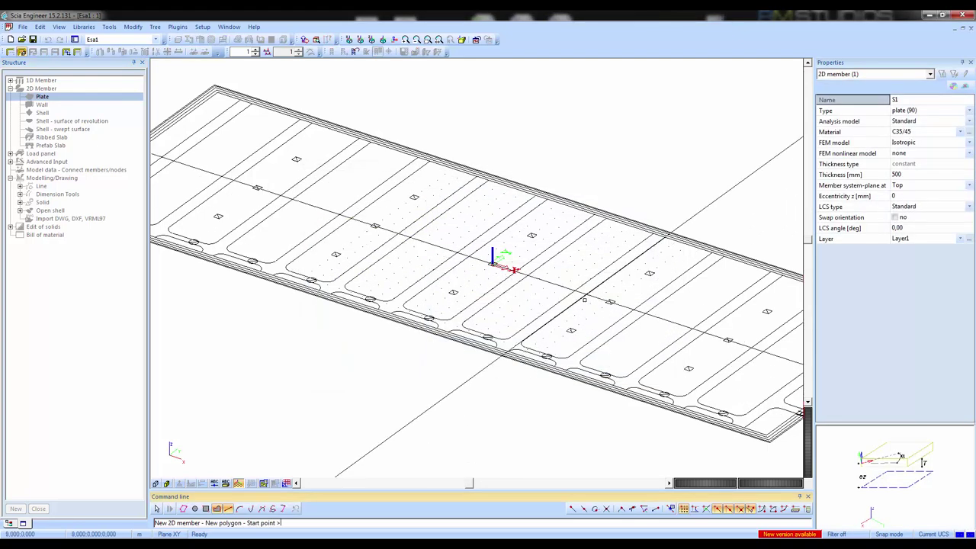
Step: Start the plate polygon on the second outline from the outside, placing its front and rear corners at the short -X end
{"action": "scroll", "coordinate": [510, 243], "scroll_direction": "down", "scroll_amount": 5}
{"action": "scroll", "coordinate": [474, 248], "scroll_direction": "up", "scroll_amount": 5}
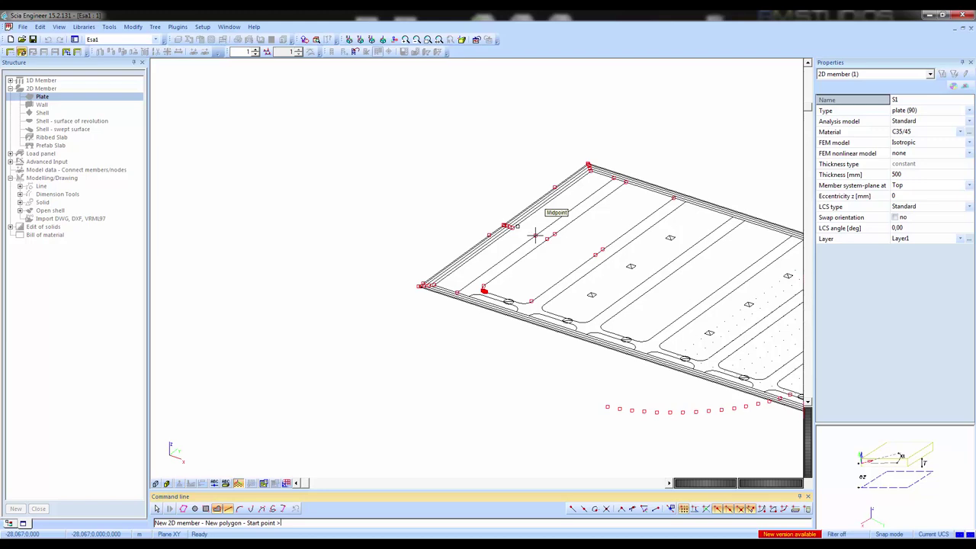
{"action": "scroll", "coordinate": [446, 282], "scroll_direction": "up", "scroll_amount": 3}
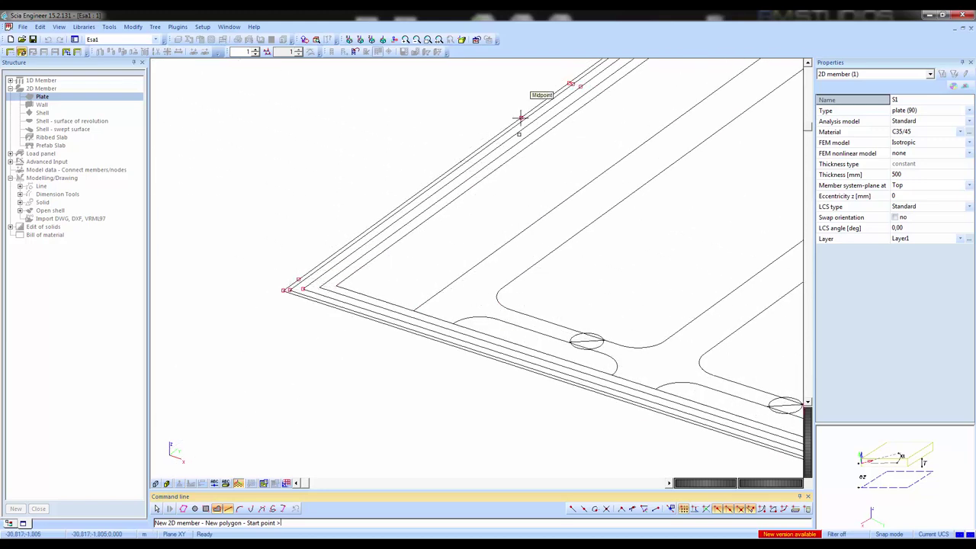
{"action": "scroll", "coordinate": [296, 284], "scroll_direction": "up", "scroll_amount": 2}
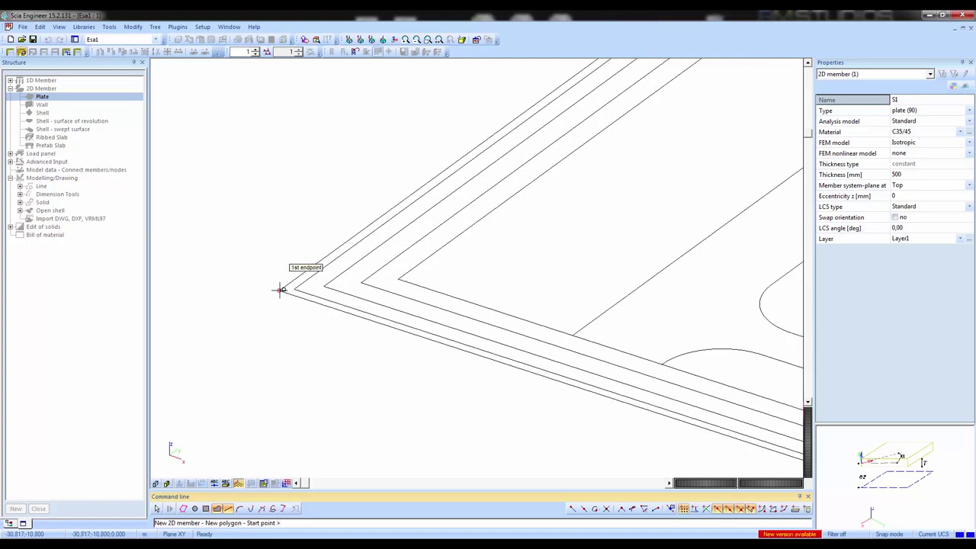
{"action": "left_click", "coordinate": [294, 289]}
{"action": "scroll", "coordinate": [294, 288], "scroll_direction": "down", "scroll_amount": 3}
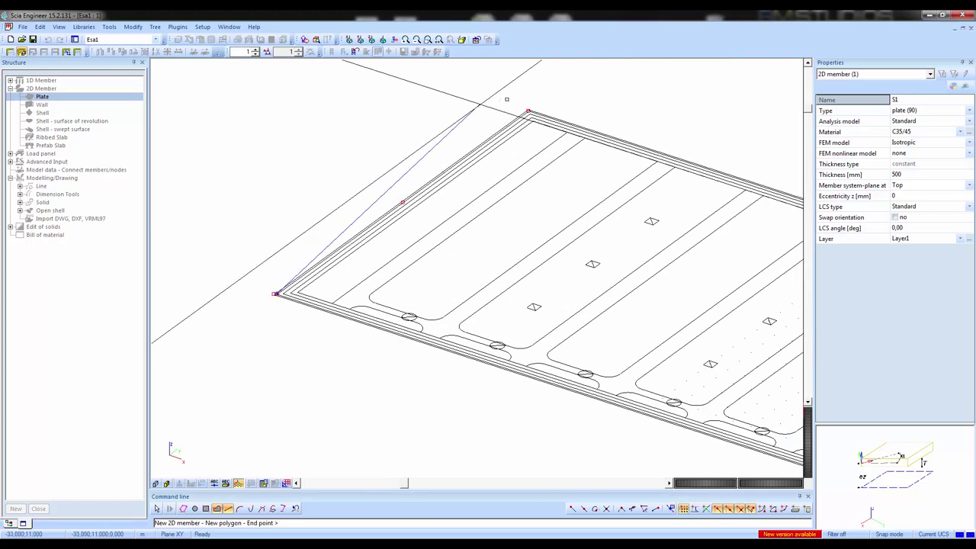
{"action": "scroll", "coordinate": [545, 98], "scroll_direction": "up", "scroll_amount": 4}
{"action": "left_click", "coordinate": [478, 176]}
Step: Add the two corners at the +X end along the same outline and close the polygon to create the base plate
{"action": "scroll", "coordinate": [374, 175], "scroll_direction": "down", "scroll_amount": 3}
{"action": "scroll", "coordinate": [644, 222], "scroll_direction": "down", "scroll_amount": 1}
{"action": "scroll", "coordinate": [580, 239], "scroll_direction": "up", "scroll_amount": 5}
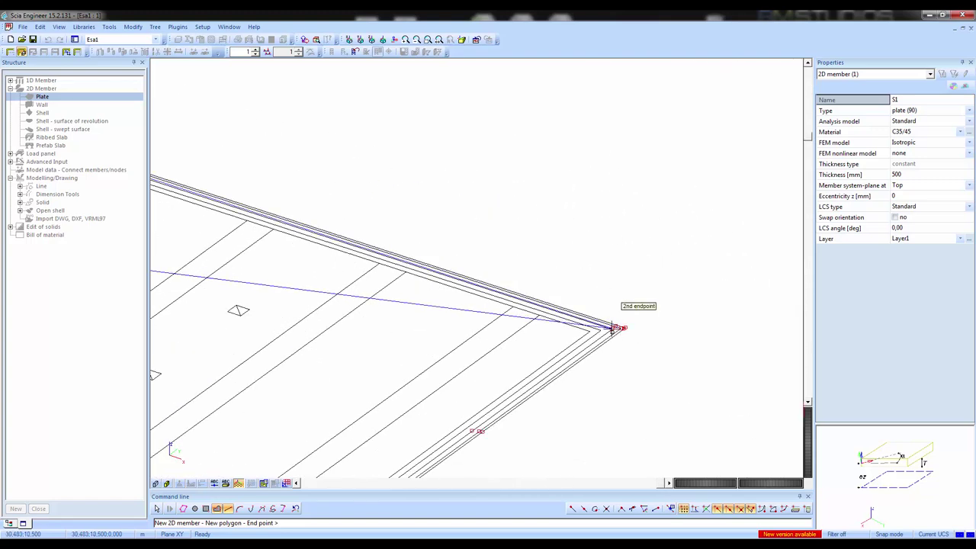
{"action": "scroll", "coordinate": [615, 329], "scroll_direction": "up", "scroll_amount": 2}
{"action": "left_click", "coordinate": [646, 317]}
{"action": "scroll", "coordinate": [671, 301], "scroll_direction": "down", "scroll_amount": 4}
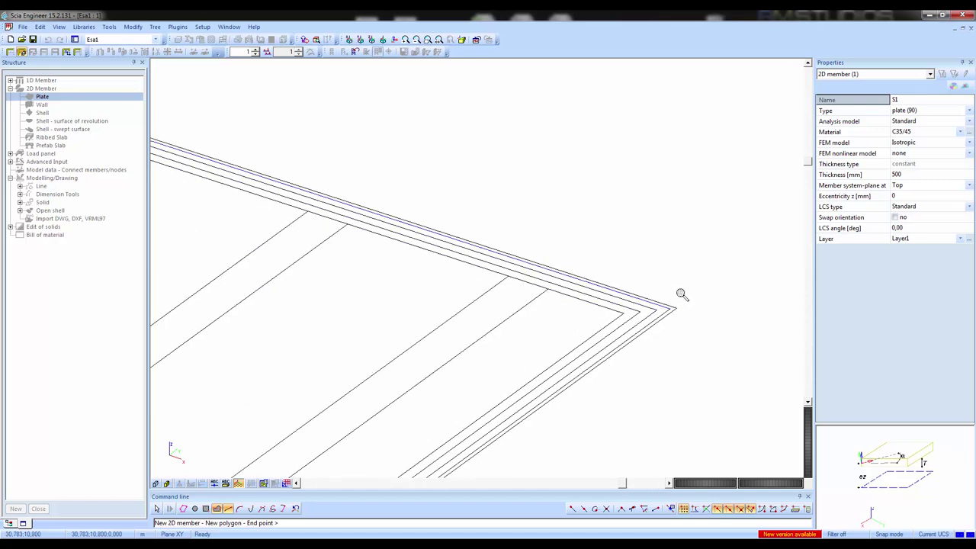
{"action": "scroll", "coordinate": [528, 406], "scroll_direction": "up", "scroll_amount": 5}
{"action": "scroll", "coordinate": [507, 412], "scroll_direction": "up", "scroll_amount": 5}
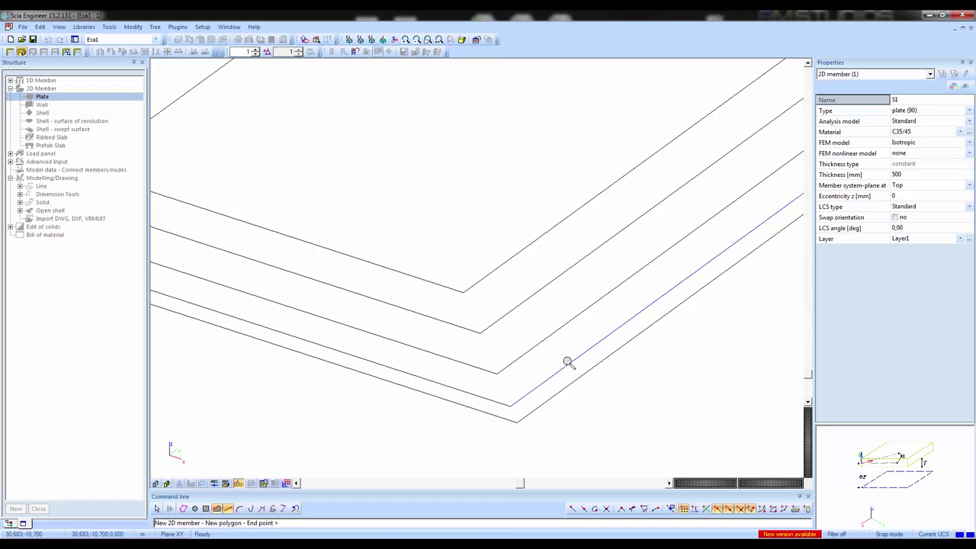
{"action": "scroll", "coordinate": [510, 405], "scroll_direction": "down", "scroll_amount": 3}
{"action": "left_click", "coordinate": [510, 405]}
{"action": "scroll", "coordinate": [568, 347], "scroll_direction": "down", "scroll_amount": 3}
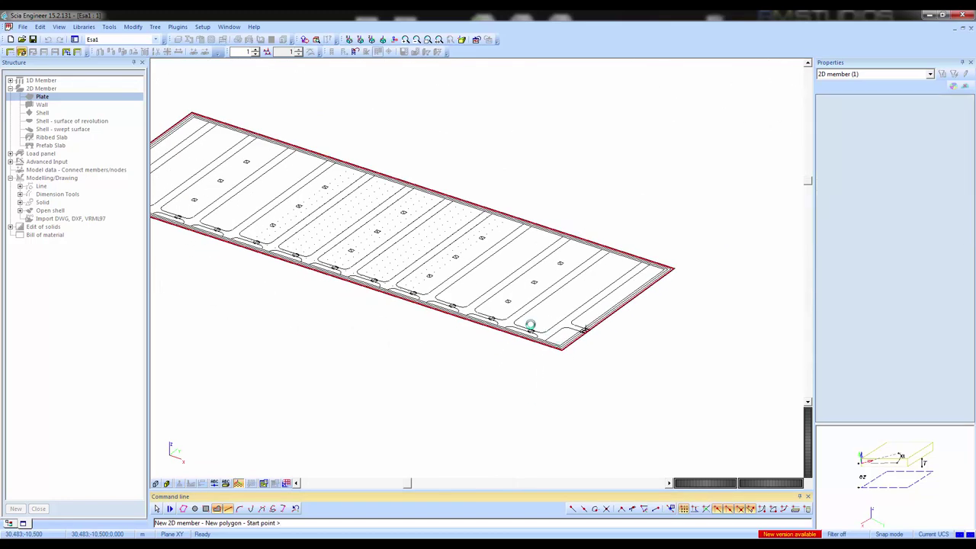
{"action": "key", "text": "Escape"}
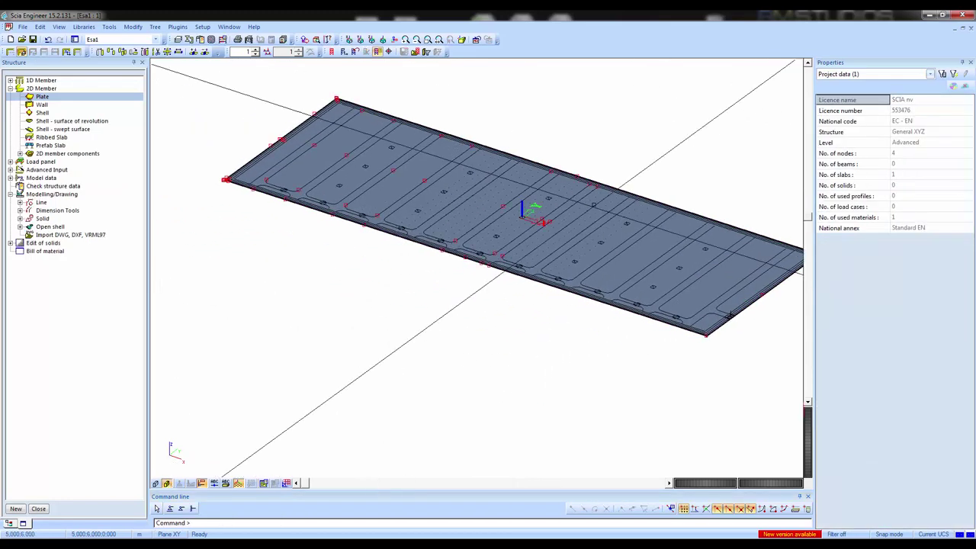
Step: Display the base plate as a shaded volume with its real thickness
{"action": "scroll", "coordinate": [353, 359], "scroll_direction": "up", "scroll_amount": 4}
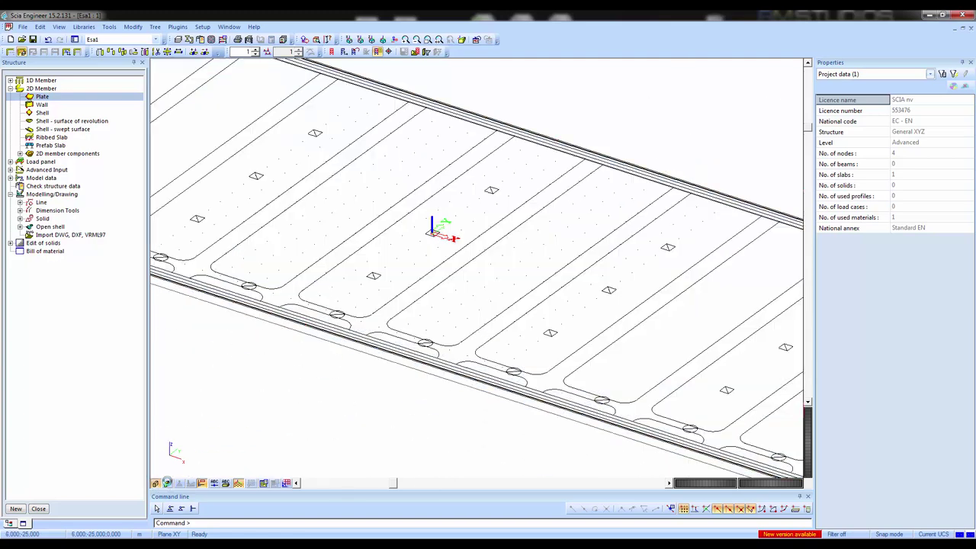
{"action": "left_click", "coordinate": [167, 483]}
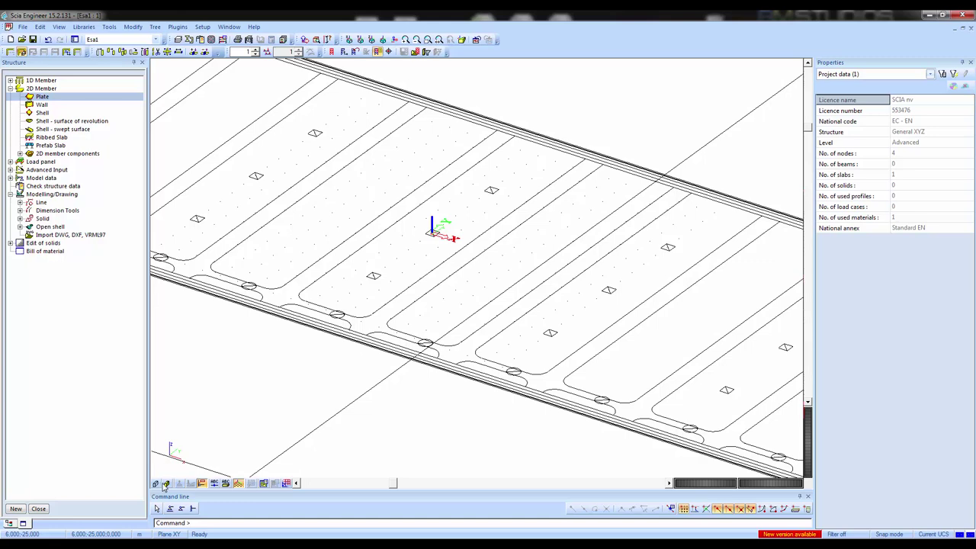
{"action": "left_click", "coordinate": [167, 483]}
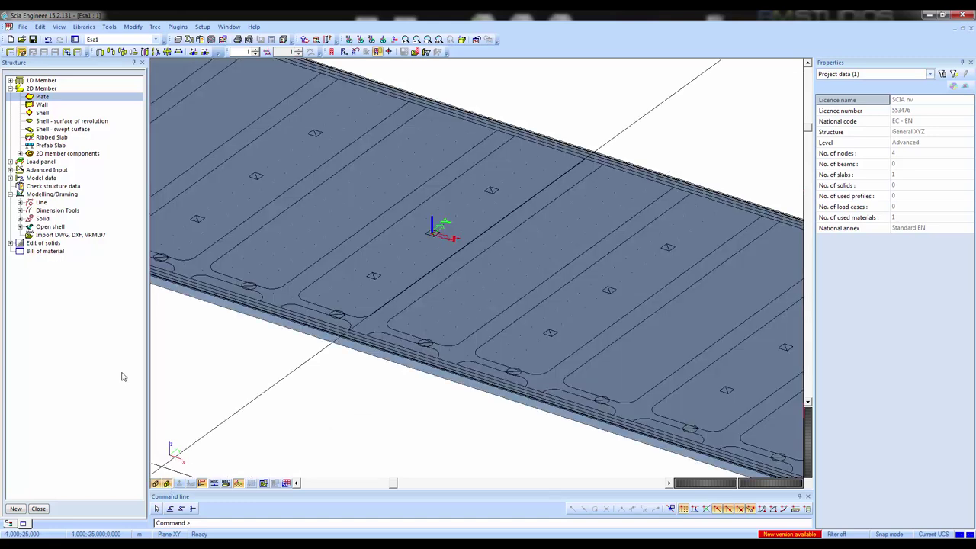
Step: Define a new C35/45 wall, 500 mm thick and 1.6 m high, with its system plane at Centre and insertion point at bottom
{"action": "double_click", "coordinate": [42, 105]}
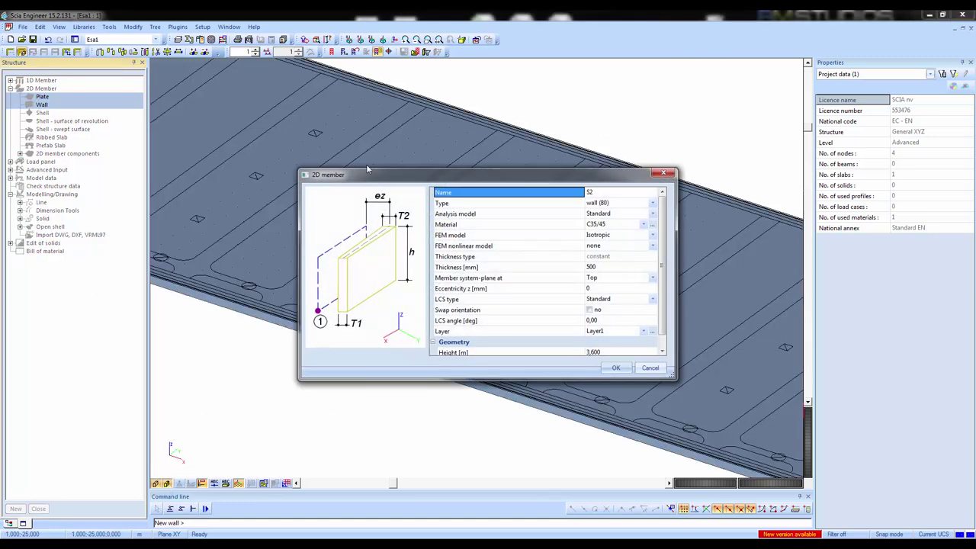
{"action": "left_click", "coordinate": [592, 279]}
{"action": "left_click", "coordinate": [591, 285]}
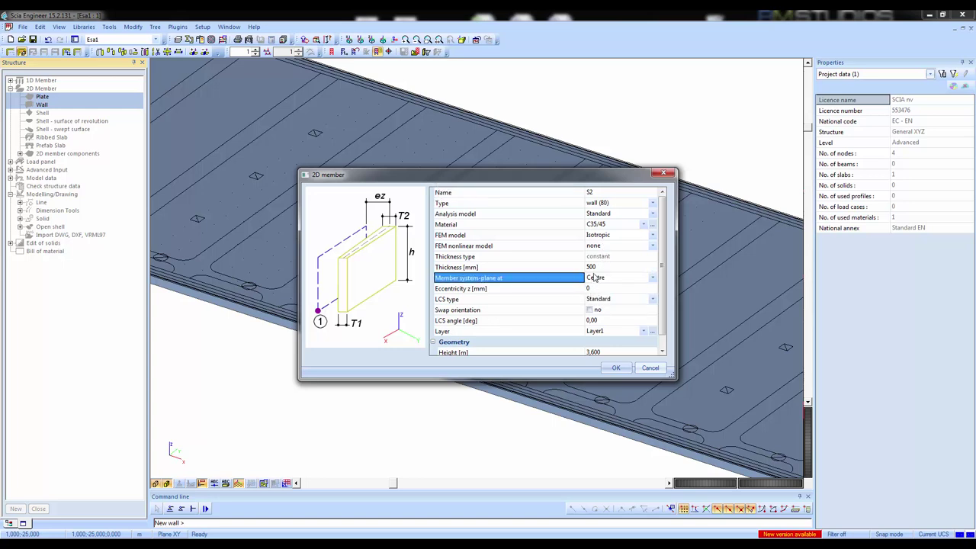
{"action": "scroll", "coordinate": [656, 324], "scroll_direction": "down", "scroll_amount": 1}
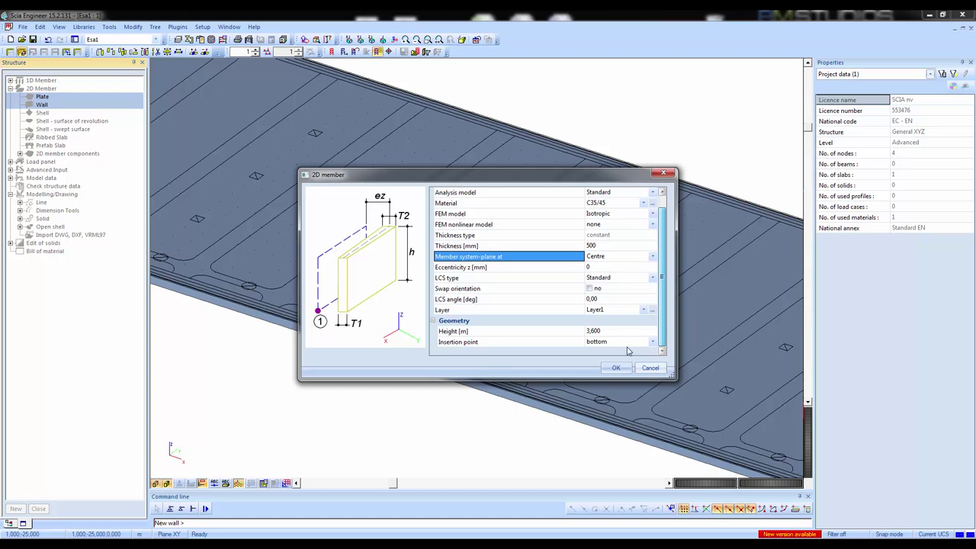
{"action": "left_click", "coordinate": [591, 331]}
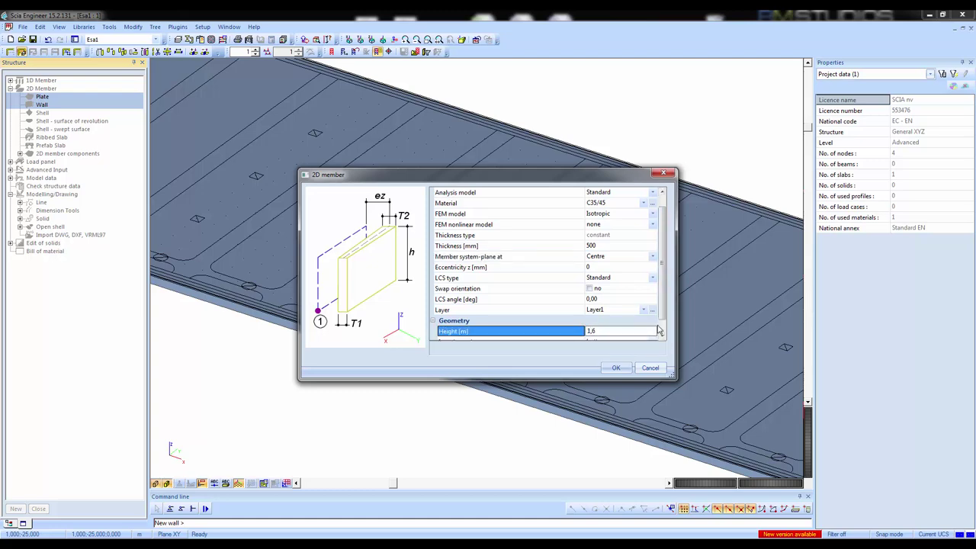
{"action": "scroll", "coordinate": [663, 306], "scroll_direction": "down", "scroll_amount": 1}
{"action": "left_click", "coordinate": [616, 367]}
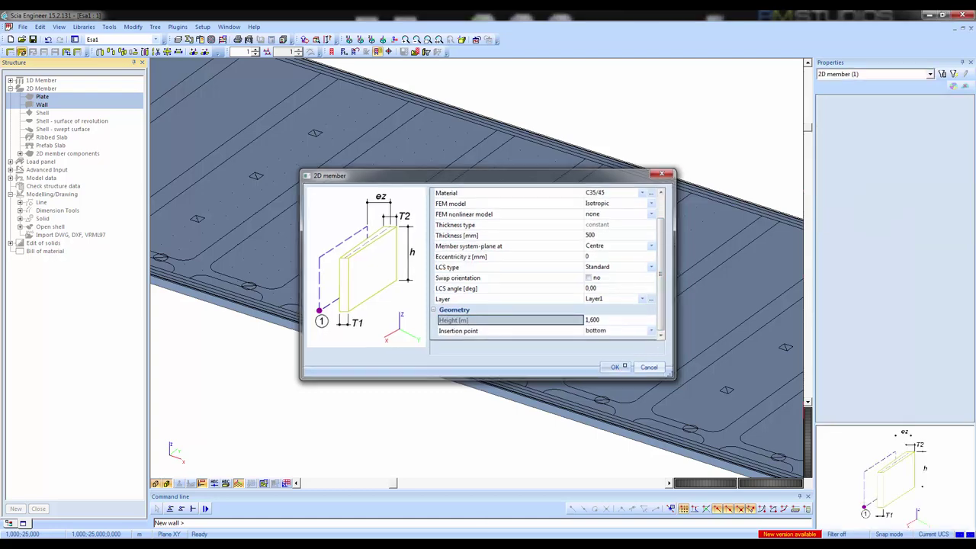
Step: Draw the first wall along the wall centreline of the plan at the short -X end, from front corner to rear corner
{"action": "scroll", "coordinate": [190, 188], "scroll_direction": "up", "scroll_amount": 5}
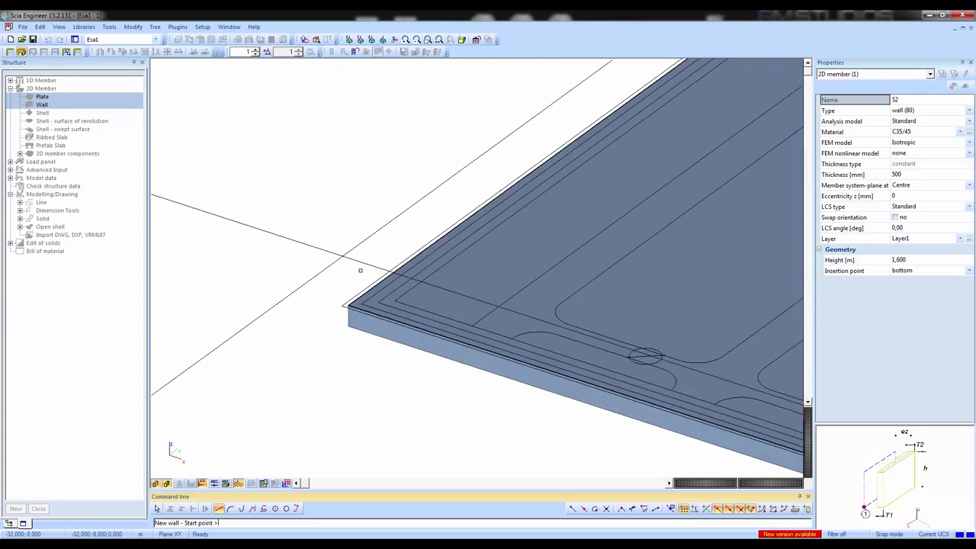
{"action": "left_click", "coordinate": [379, 302]}
{"action": "scroll", "coordinate": [435, 220], "scroll_direction": "down", "scroll_amount": 3}
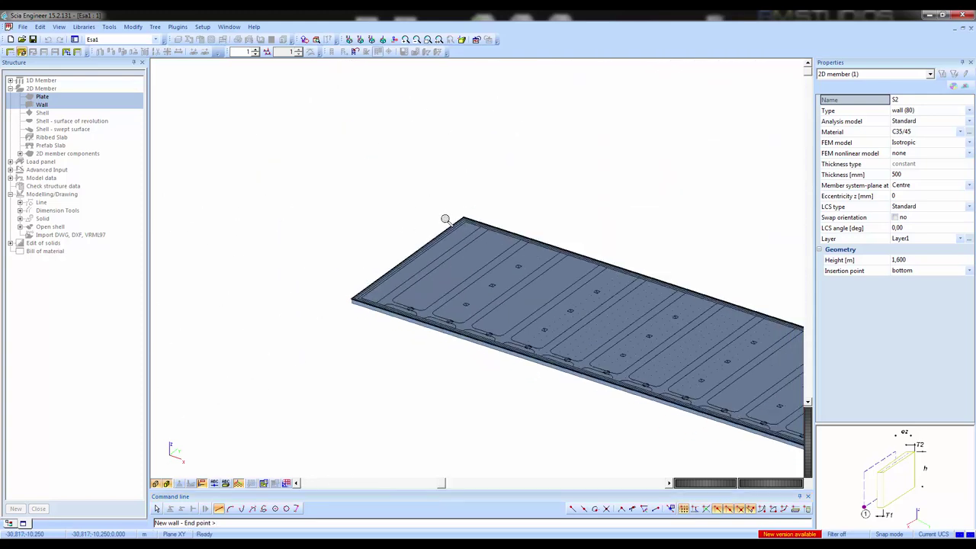
{"action": "scroll", "coordinate": [444, 206], "scroll_direction": "up", "scroll_amount": 5}
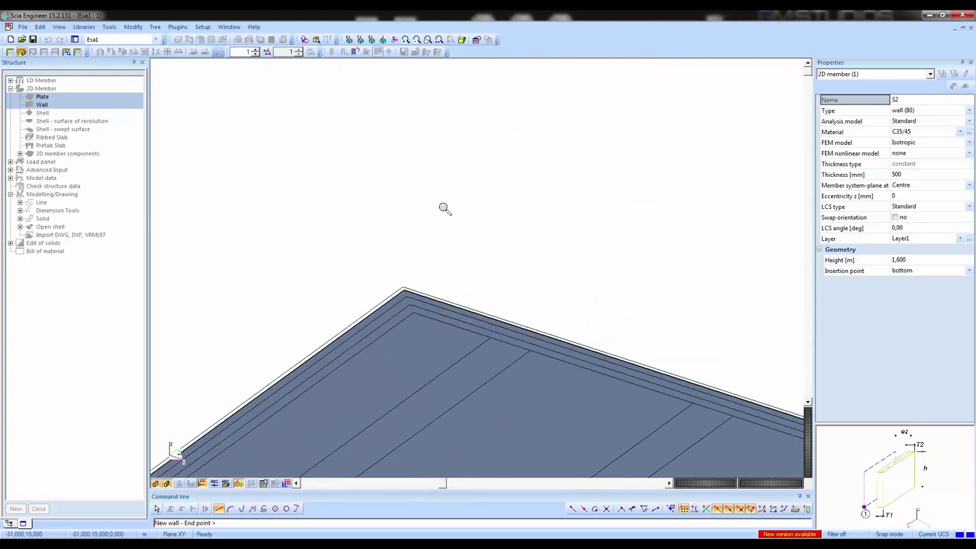
{"action": "left_click", "coordinate": [410, 303]}
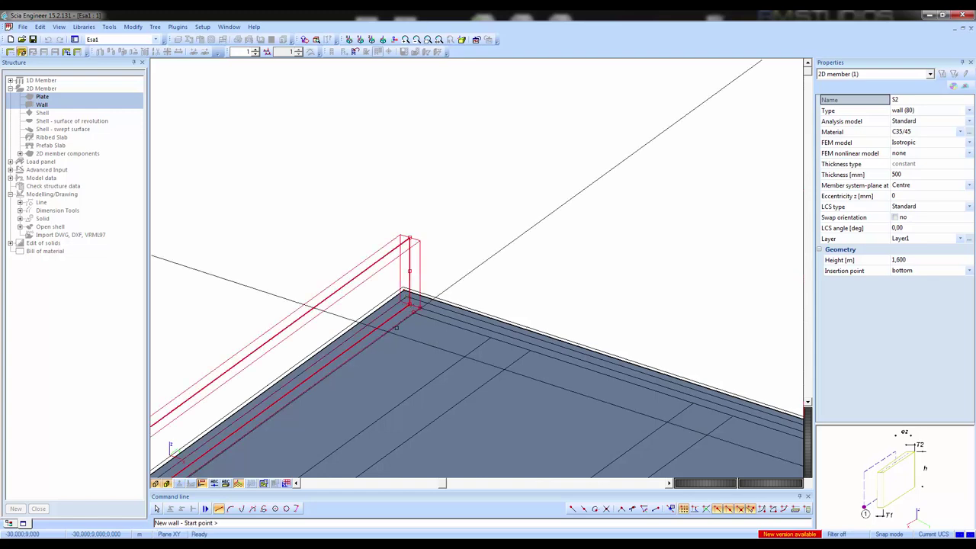
Step: Draw the second wall along the long rear side, from the first wall's end to the corner at the +X end
{"action": "scroll", "coordinate": [359, 327], "scroll_direction": "up", "scroll_amount": 4}
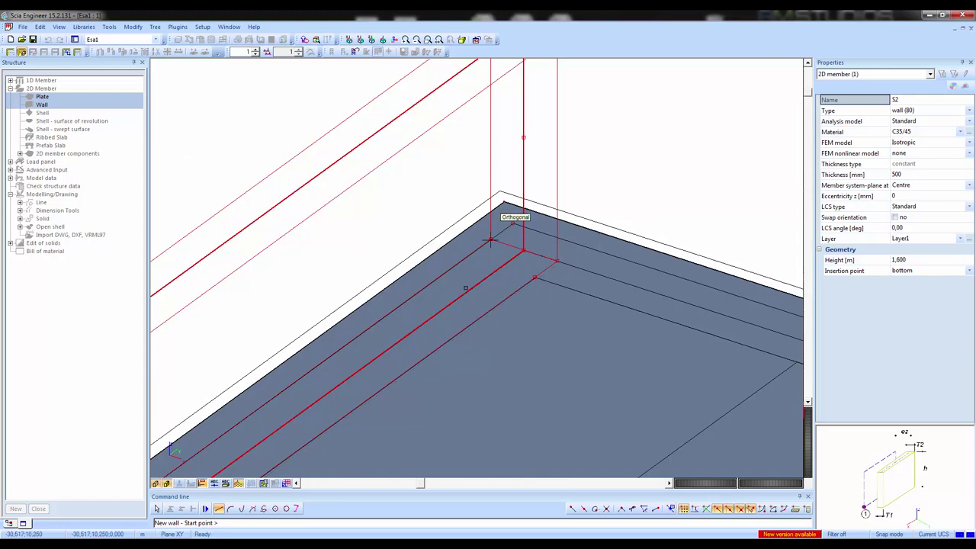
{"action": "left_click", "coordinate": [524, 251]}
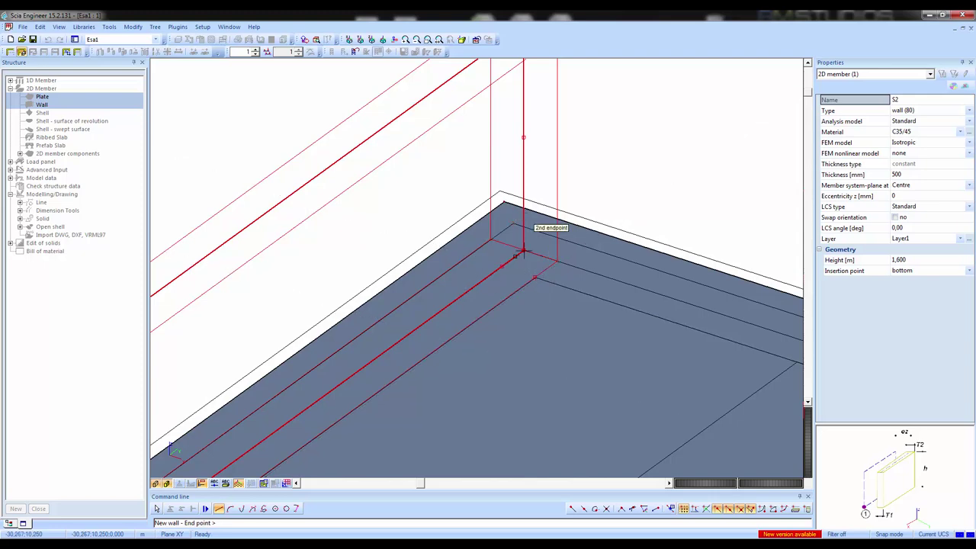
{"action": "scroll", "coordinate": [421, 233], "scroll_direction": "down", "scroll_amount": 3}
{"action": "scroll", "coordinate": [418, 232], "scroll_direction": "down", "scroll_amount": 3}
{"action": "scroll", "coordinate": [517, 285], "scroll_direction": "up", "scroll_amount": 6}
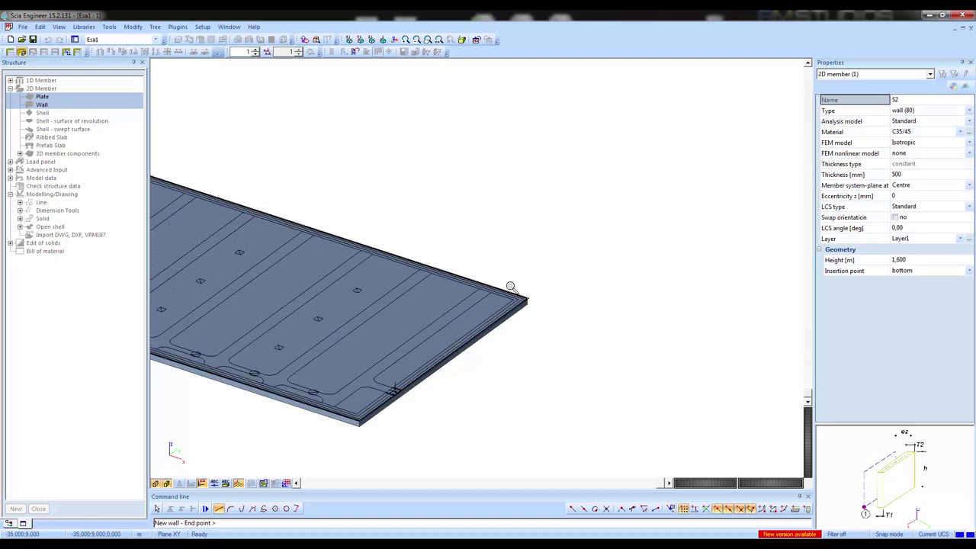
{"action": "left_click", "coordinate": [498, 295]}
Step: Draw the third wall along the short +X end, from the rear corner to the front corner
{"action": "left_click", "coordinate": [510, 296]}
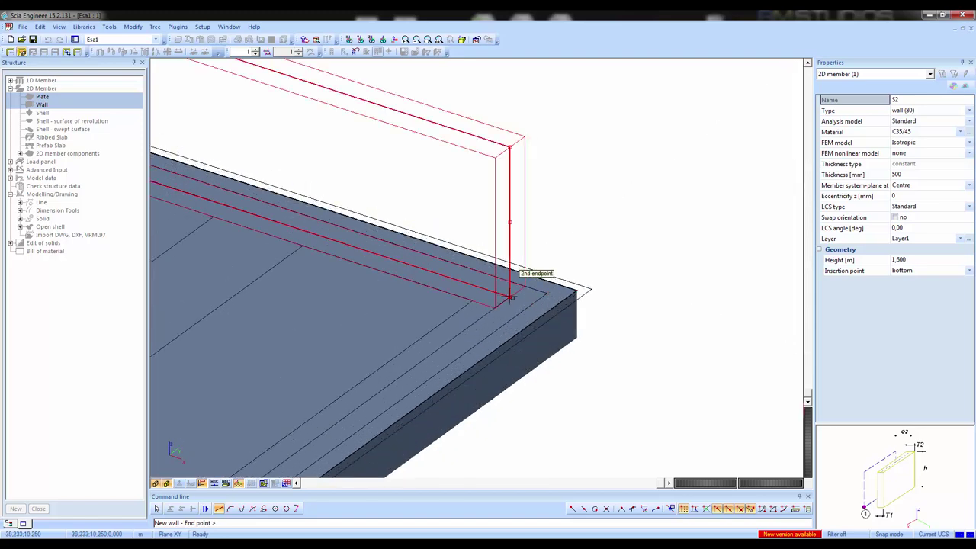
{"action": "scroll", "coordinate": [584, 272], "scroll_direction": "down", "scroll_amount": 5}
{"action": "scroll", "coordinate": [483, 357], "scroll_direction": "up", "scroll_amount": 5}
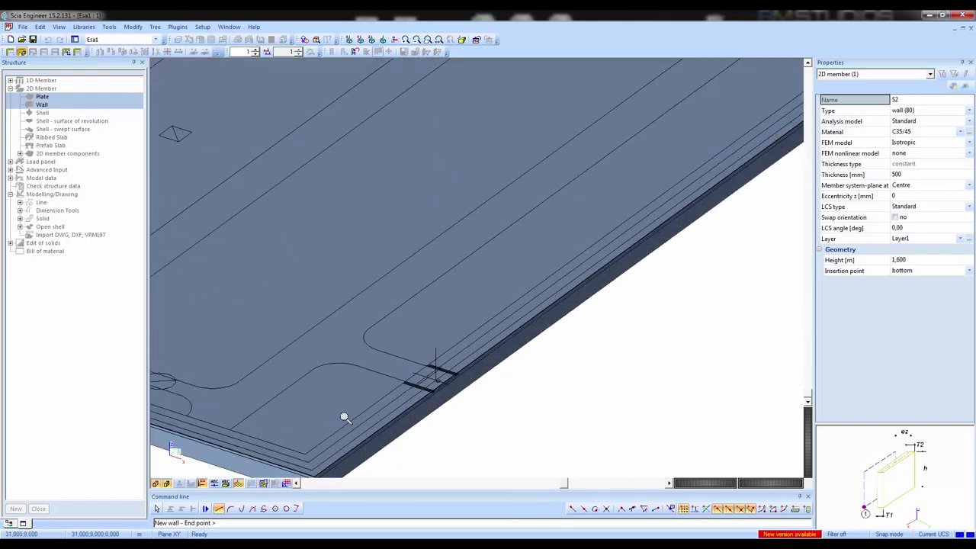
{"action": "scroll", "coordinate": [436, 370], "scroll_direction": "down", "scroll_amount": 3}
{"action": "scroll", "coordinate": [515, 408], "scroll_direction": "down", "scroll_amount": 5}
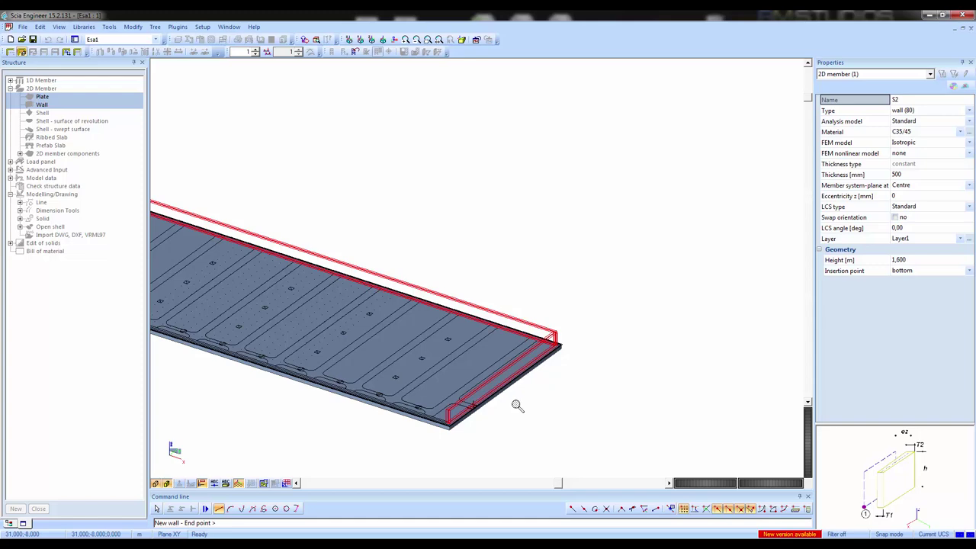
Step: Draw the fourth wall along the long front side back to the first wall's start and finish the wall input
{"action": "scroll", "coordinate": [426, 371], "scroll_direction": "down", "scroll_amount": 3}
{"action": "scroll", "coordinate": [371, 327], "scroll_direction": "up", "scroll_amount": 4}
{"action": "scroll", "coordinate": [335, 284], "scroll_direction": "up", "scroll_amount": 3}
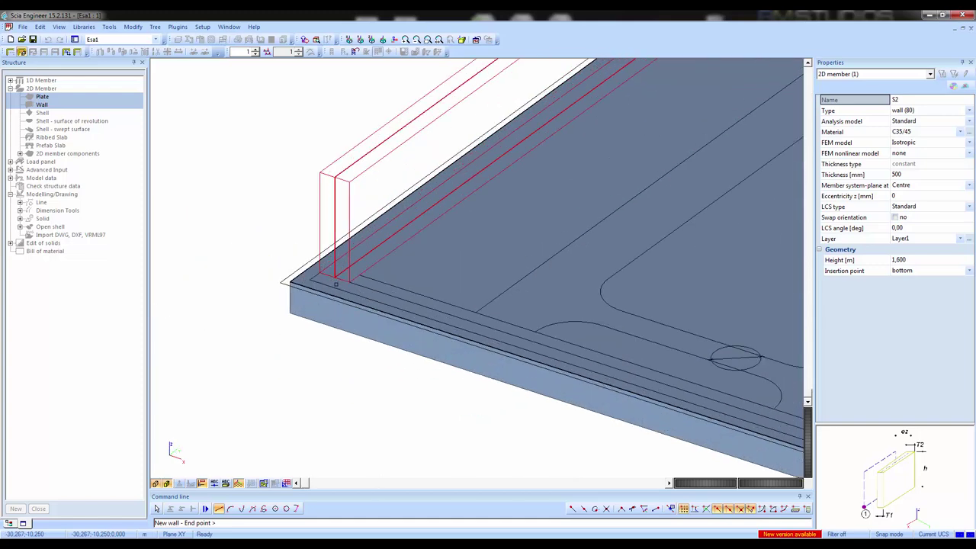
{"action": "left_click", "coordinate": [335, 279]}
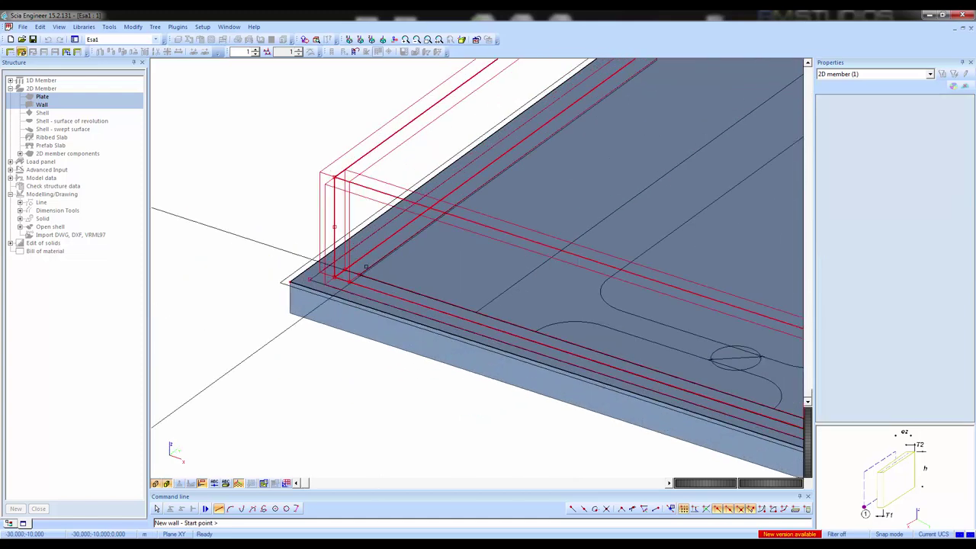
{"action": "key", "text": "Escape"}
{"action": "scroll", "coordinate": [349, 281], "scroll_direction": "down", "scroll_amount": 3}
{"action": "scroll", "coordinate": [366, 301], "scroll_direction": "down", "scroll_amount": 4}
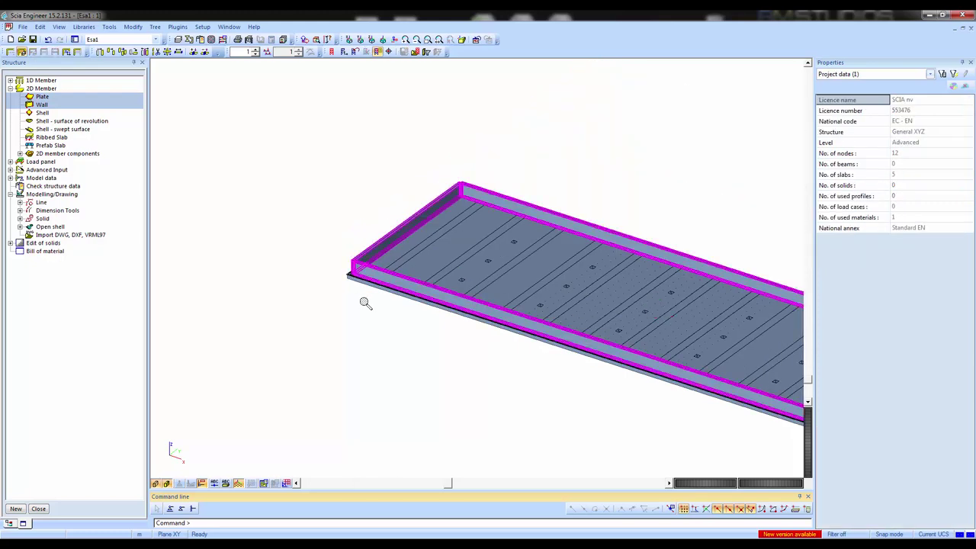
{"action": "scroll", "coordinate": [381, 318], "scroll_direction": "up", "scroll_amount": 2}
{"action": "middle_click_drag", "start_coordinate": [438, 320], "coordinate": [439, 288]}
{"action": "scroll", "coordinate": [439, 288], "scroll_direction": "up", "scroll_amount": 3}
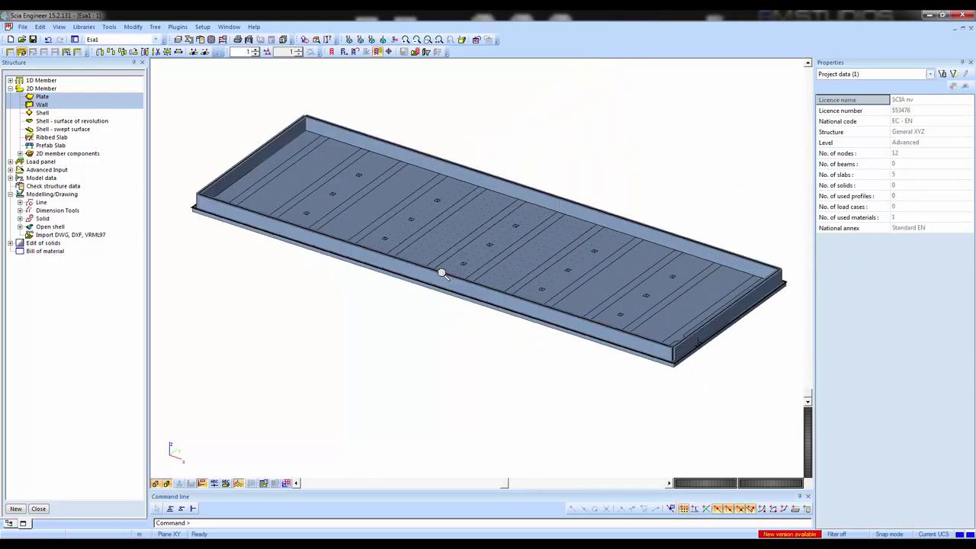
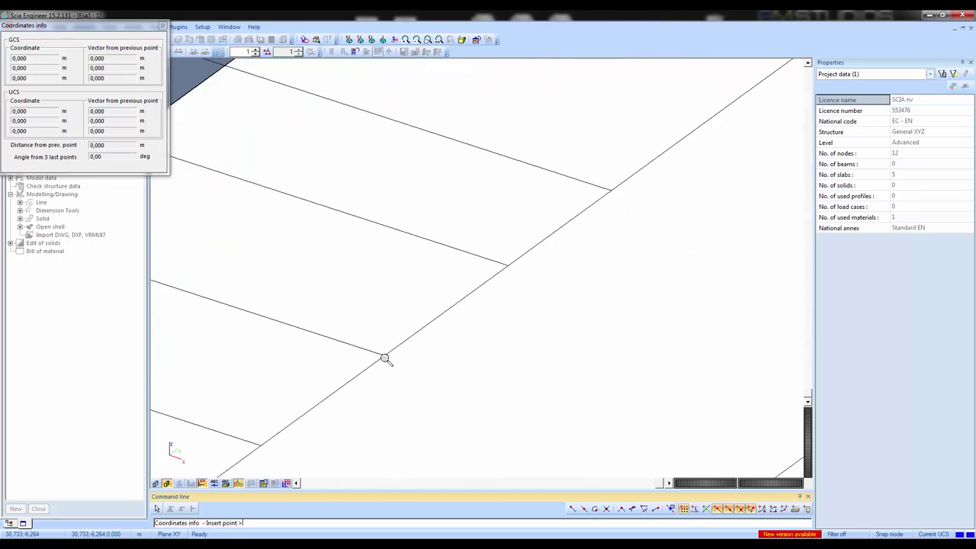
Step: Query the coordinates of two line ends in the pipe detail at the +X end to measure the distance between them
{"action": "left_click", "coordinate": [385, 356]}
{"action": "scroll", "coordinate": [349, 357], "scroll_direction": "down", "scroll_amount": 2}
{"action": "scroll", "coordinate": [349, 358], "scroll_direction": "down", "scroll_amount": 5}
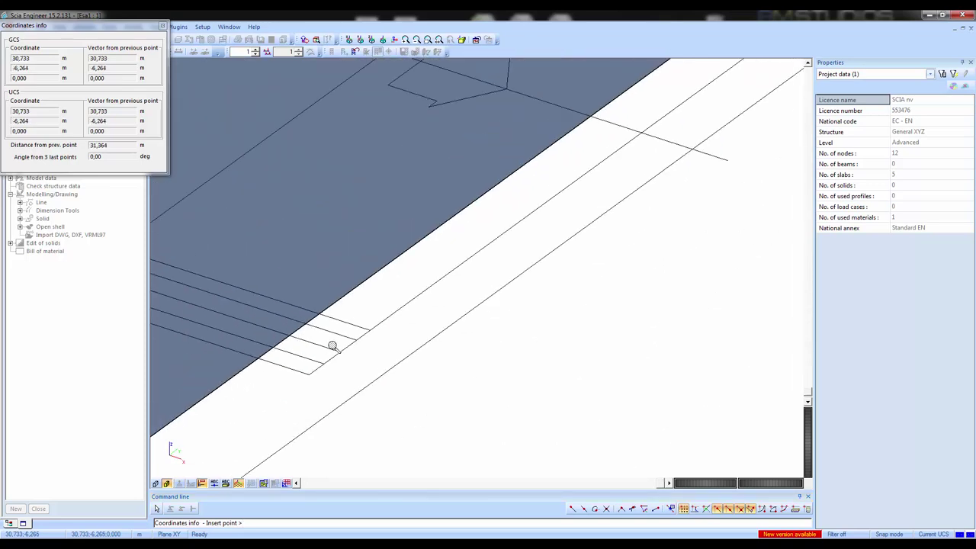
{"action": "scroll", "coordinate": [614, 156], "scroll_direction": "up", "scroll_amount": 6}
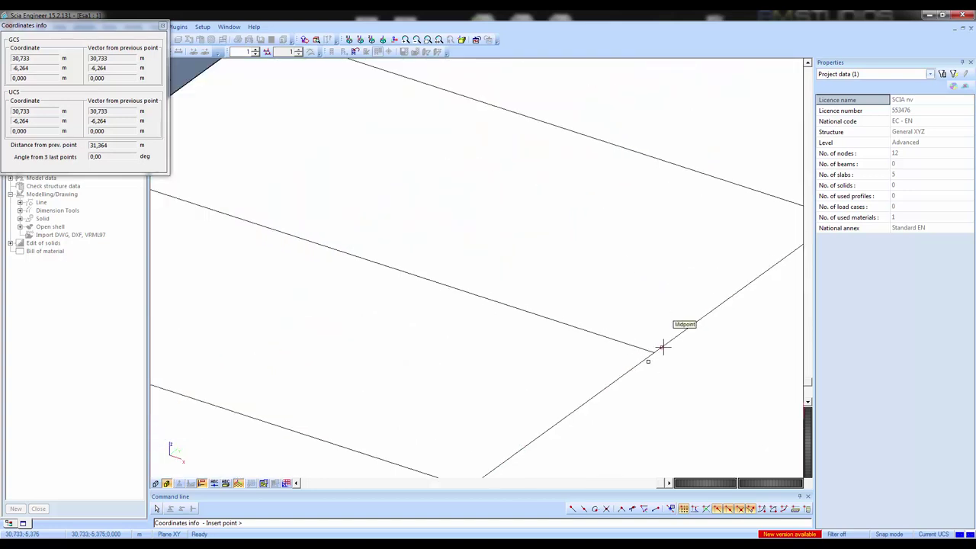
{"action": "left_click", "coordinate": [654, 348]}
{"action": "scroll", "coordinate": [678, 351], "scroll_direction": "down", "scroll_amount": 3}
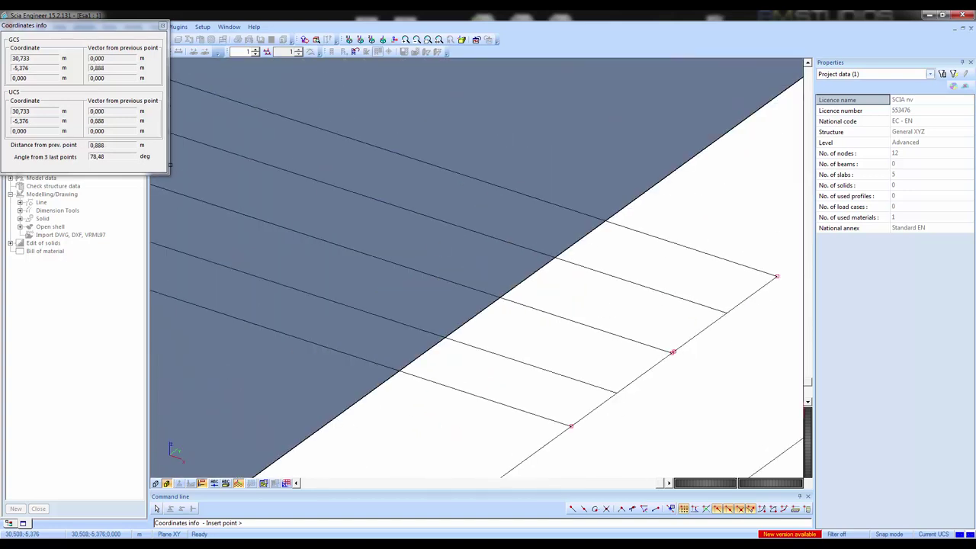
Step: Leave the coordinate query and start a new opening in the short +X end wall, accepting its default properties
{"action": "scroll", "coordinate": [529, 294], "scroll_direction": "down", "scroll_amount": 5}
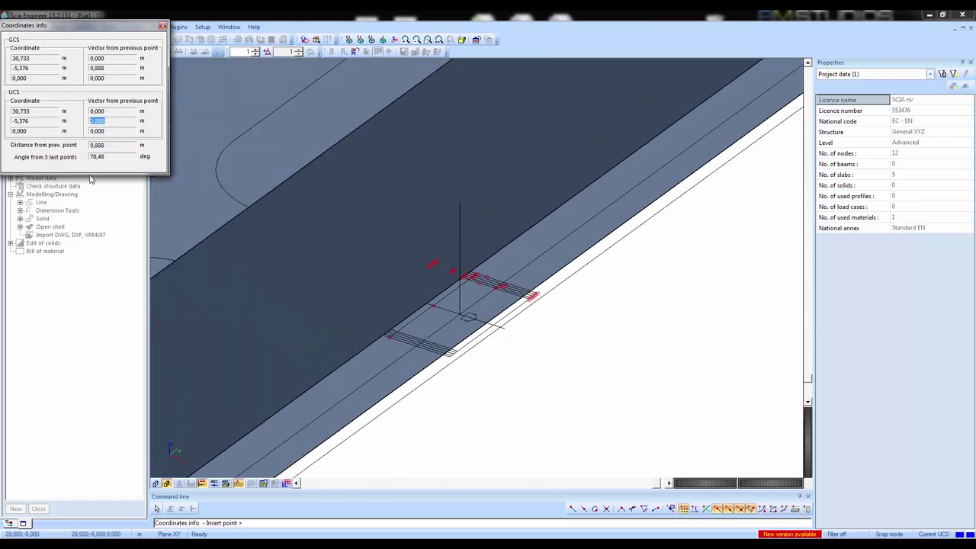
{"action": "left_click", "coordinate": [162, 26]}
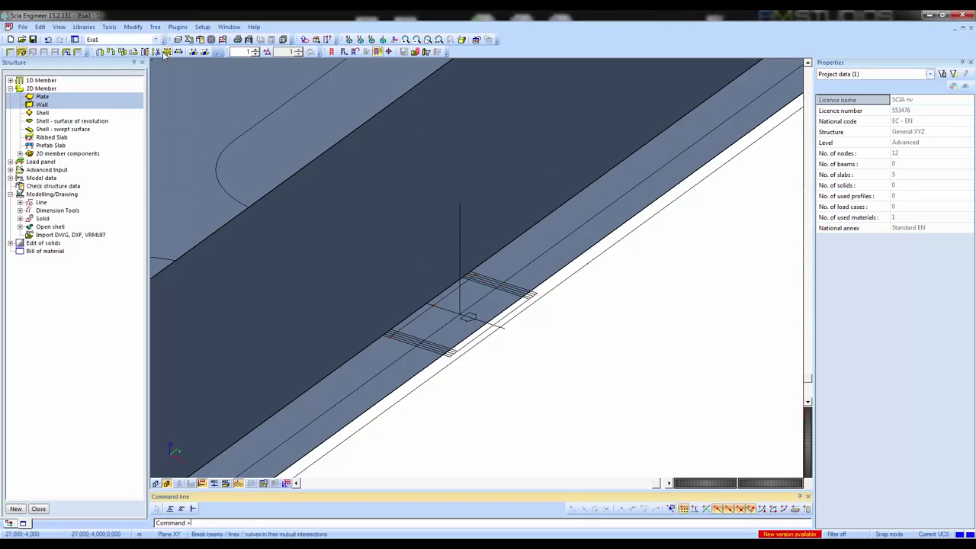
{"action": "left_click", "coordinate": [20, 154]}
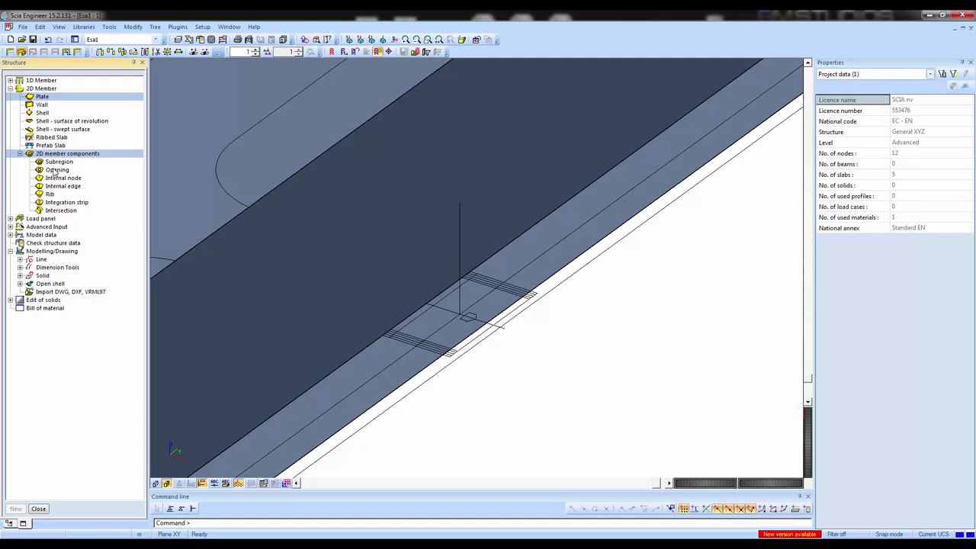
{"action": "double_click", "coordinate": [54, 170]}
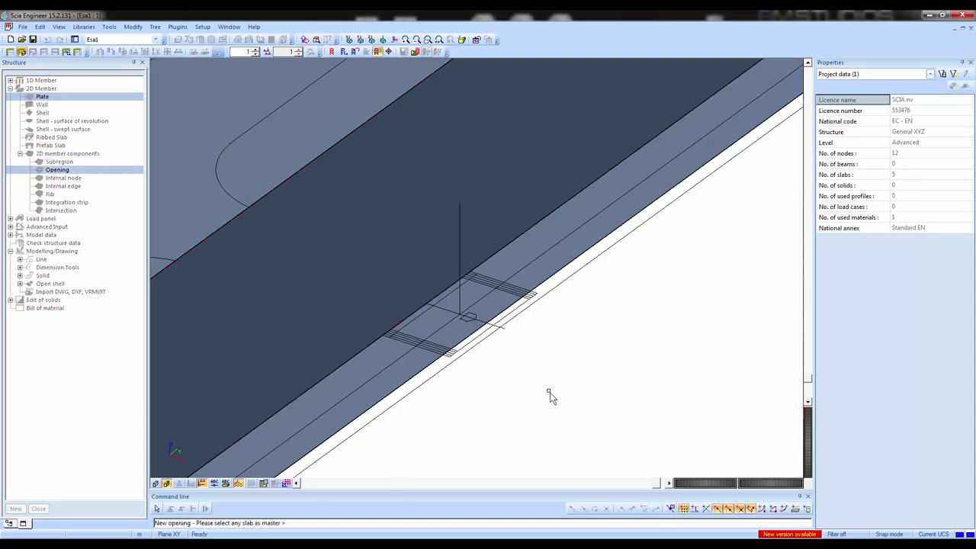
{"action": "scroll", "coordinate": [599, 312], "scroll_direction": "down", "scroll_amount": 3}
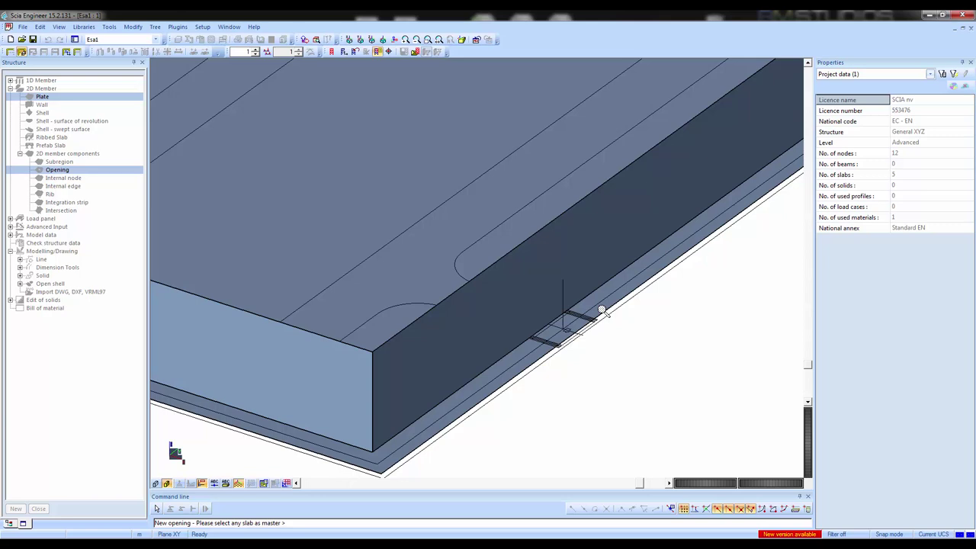
{"action": "left_click", "coordinate": [488, 273]}
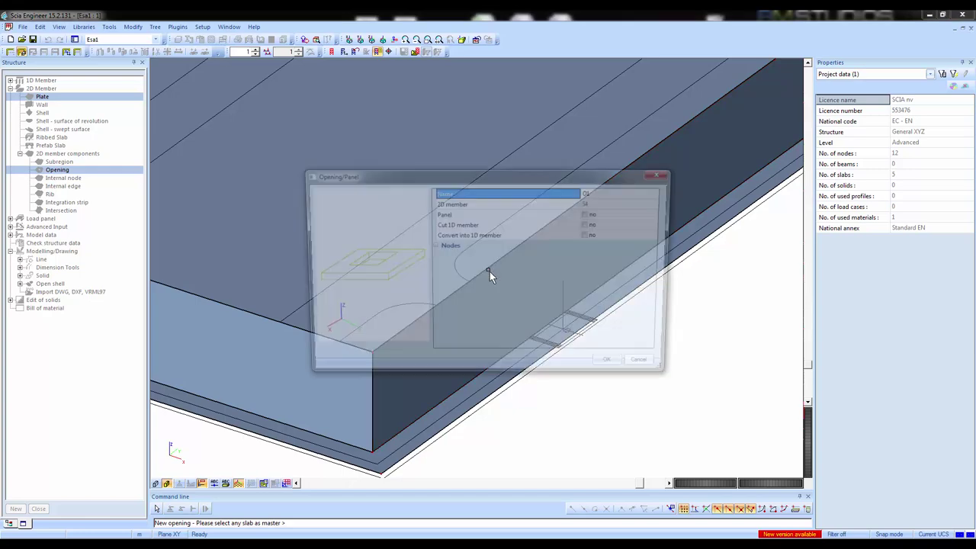
{"action": "left_click", "coordinate": [616, 368]}
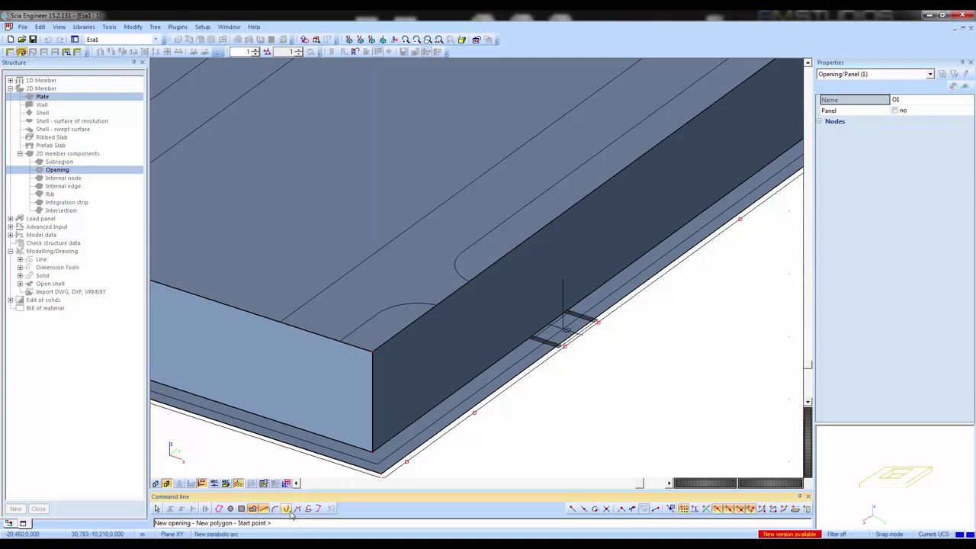
Step: Draw the opening as a circle by centre and radius, centred on the upper end of the pipe detail's vertical line with a 0.44 m radius
{"action": "left_click", "coordinate": [230, 509]}
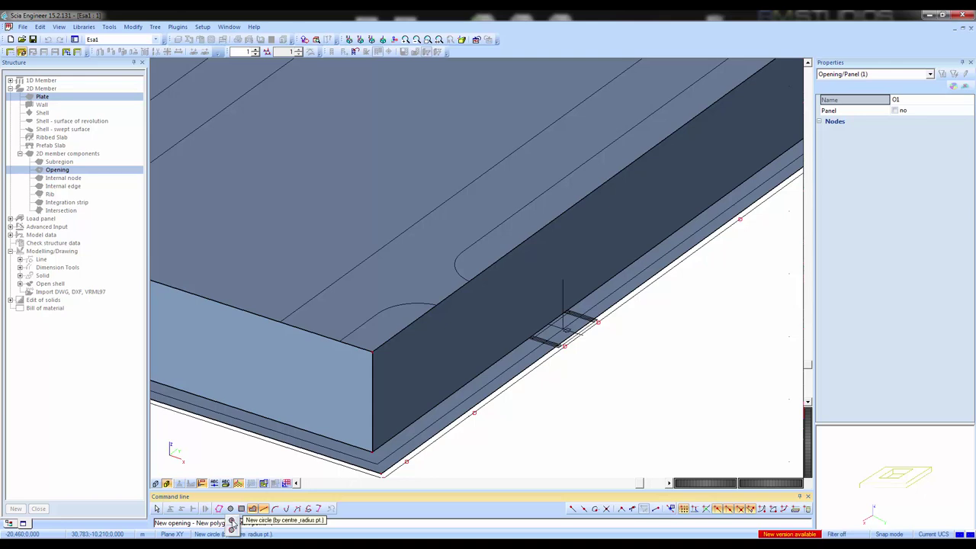
{"action": "left_click", "coordinate": [233, 523]}
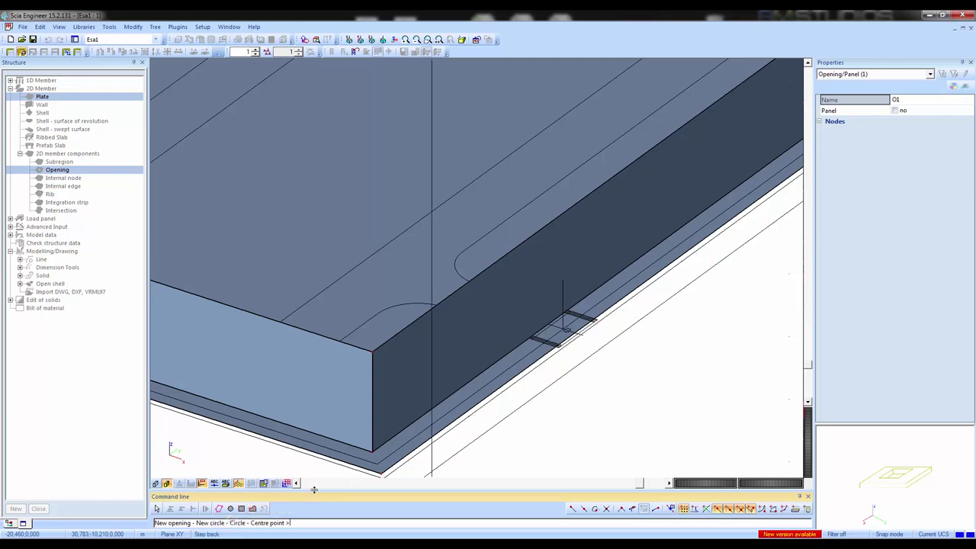
{"action": "scroll", "coordinate": [577, 285], "scroll_direction": "up", "scroll_amount": 3}
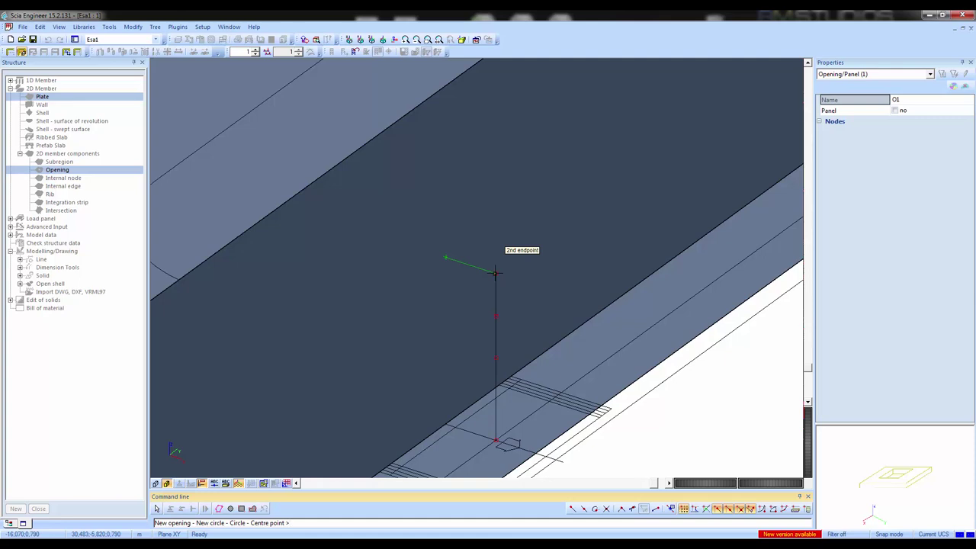
{"action": "left_click", "coordinate": [495, 272]}
{"action": "left_click", "coordinate": [310, 525]}
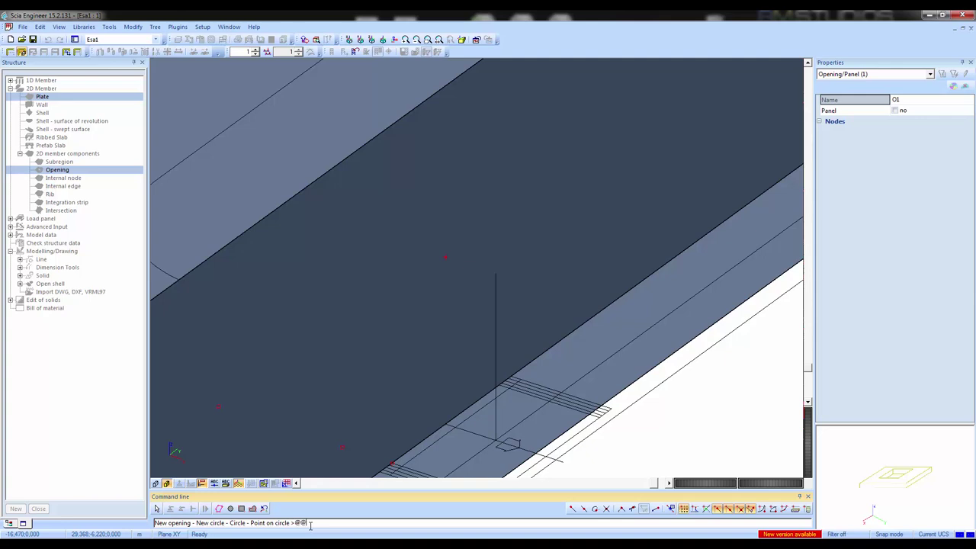
{"action": "type", "text": "@0.44"}
{"action": "key", "text": "Return"}
{"action": "key", "text": "Escape"}
{"action": "scroll", "coordinate": [415, 374], "scroll_direction": "down", "scroll_amount": 2}
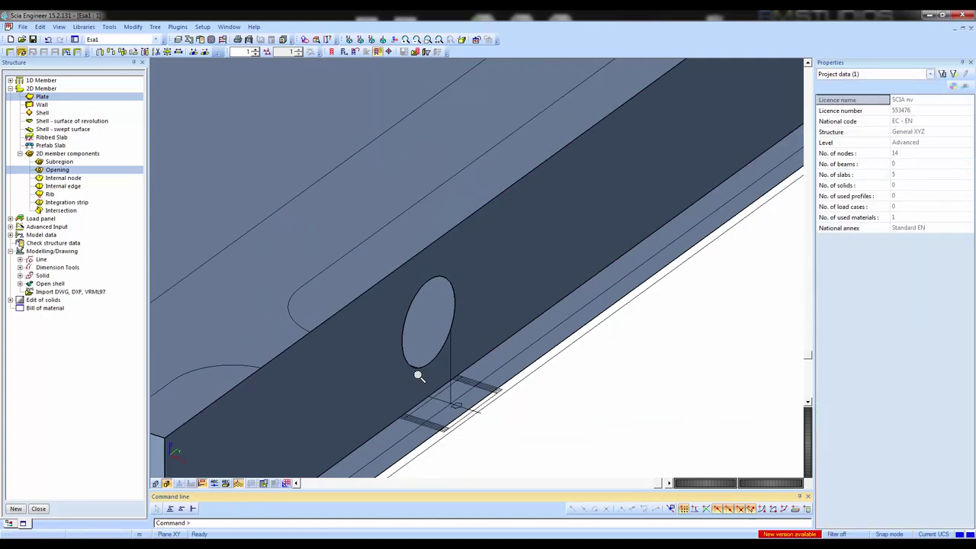
Step: Query the coordinates of the corners of a square column marker near the -X end to measure its side lengths
{"action": "left_click", "coordinate": [431, 365]}
{"action": "right_click_drag", "start_coordinate": [431, 366], "coordinate": [419, 244], "text": "ctrl"}
{"action": "scroll", "coordinate": [414, 372], "scroll_direction": "down", "scroll_amount": 4}
{"action": "scroll", "coordinate": [333, 152], "scroll_direction": "down", "scroll_amount": 3}
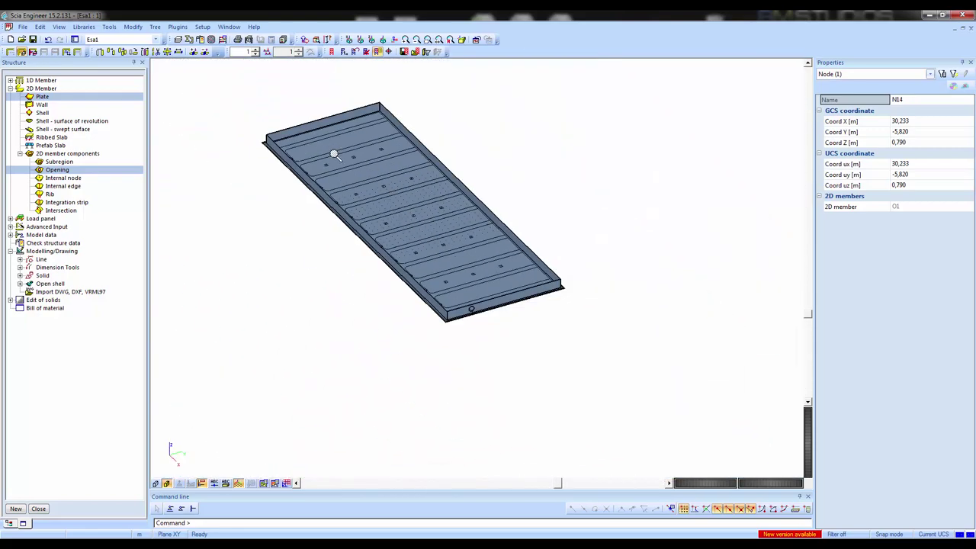
{"action": "key", "text": "Escape"}
{"action": "scroll", "coordinate": [298, 135], "scroll_direction": "up", "scroll_amount": 4}
{"action": "scroll", "coordinate": [427, 254], "scroll_direction": "up", "scroll_amount": 5}
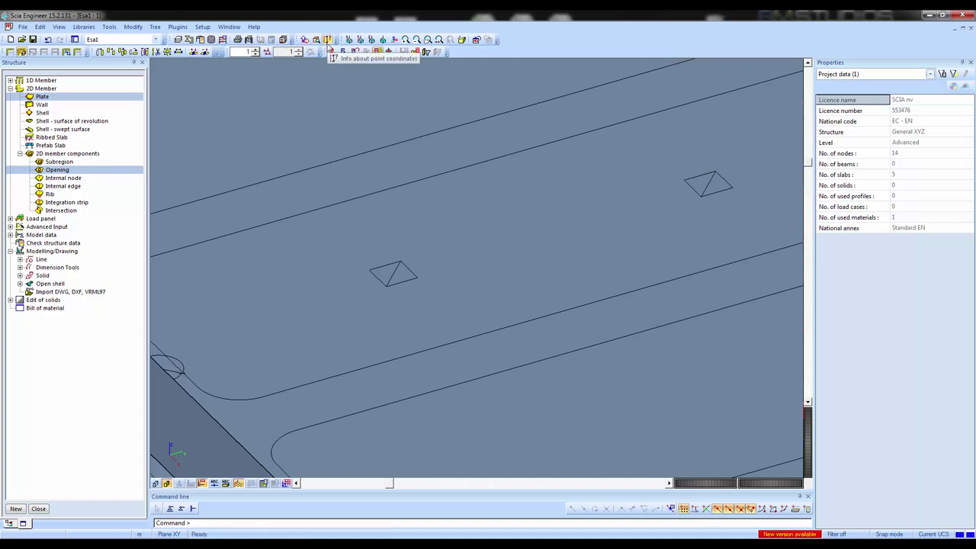
{"action": "left_click", "coordinate": [328, 39]}
{"action": "scroll", "coordinate": [383, 266], "scroll_direction": "up", "scroll_amount": 5}
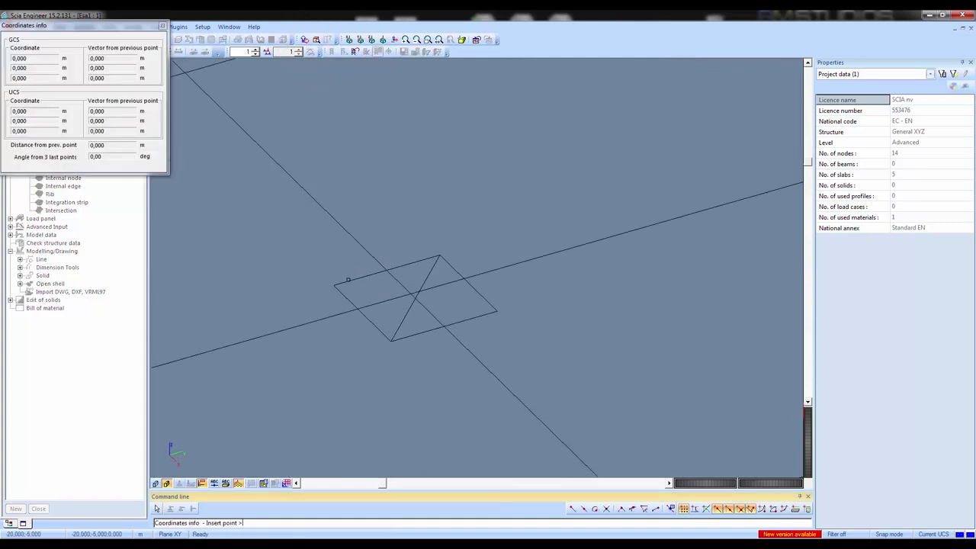
{"action": "left_click", "coordinate": [333, 285]}
{"action": "left_click", "coordinate": [439, 256]}
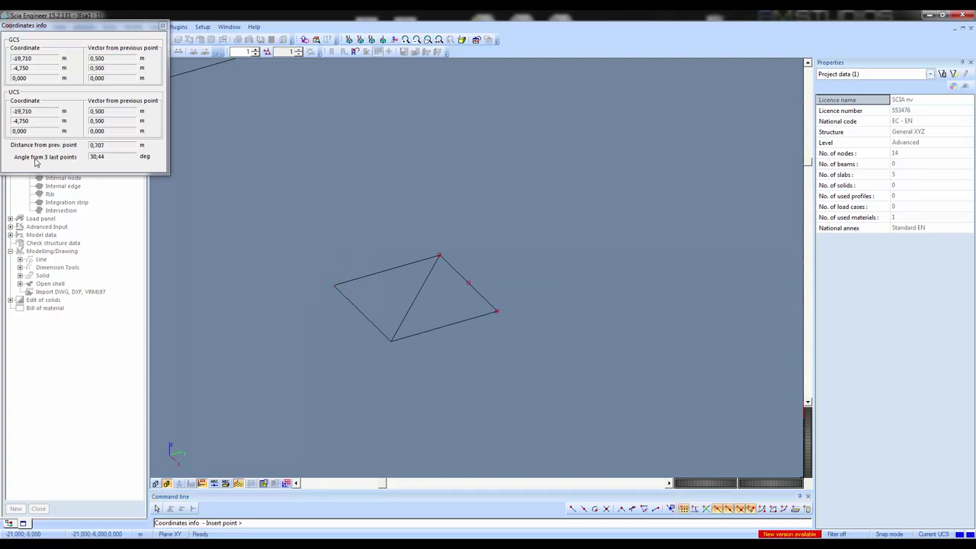
{"action": "double_click", "coordinate": [106, 122]}
{"action": "double_click", "coordinate": [113, 113]}
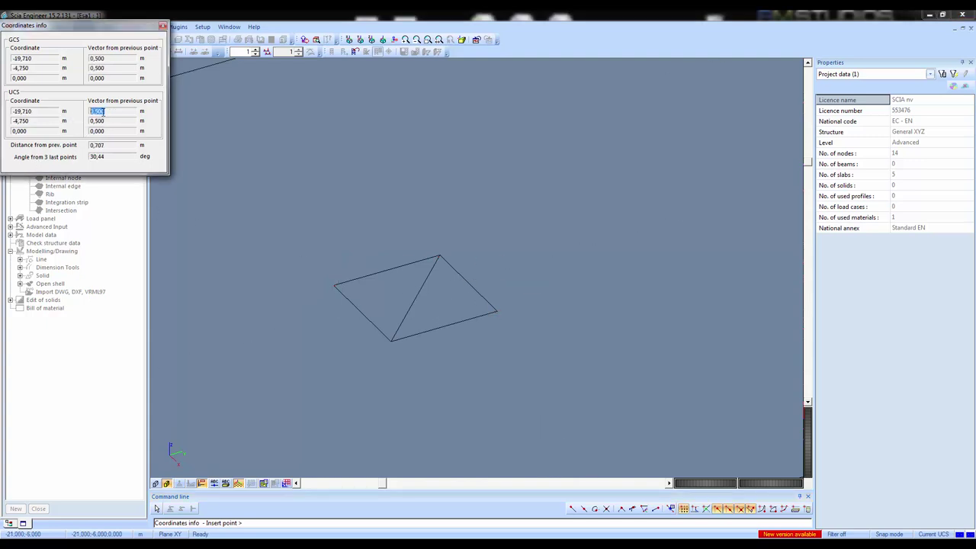
{"action": "key", "text": "Escape"}
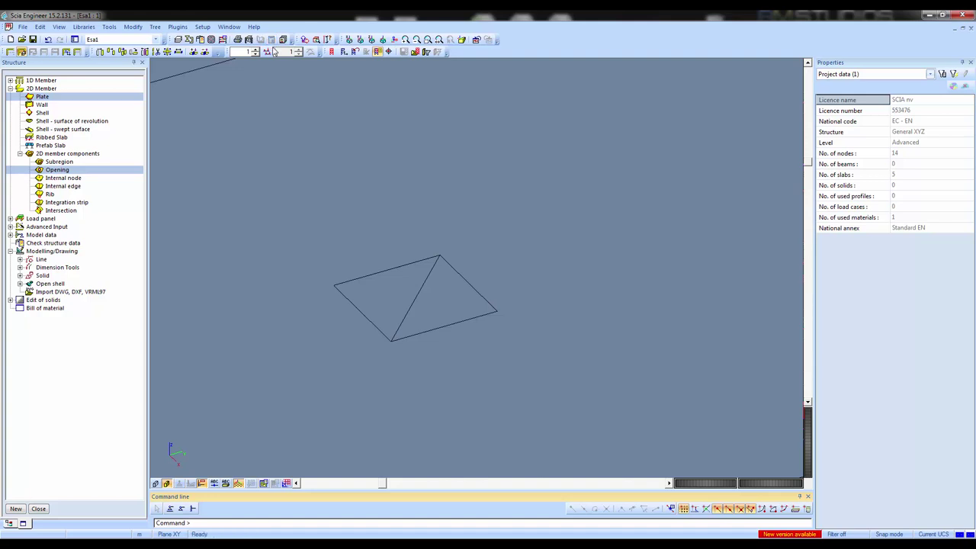
Step: Start a new column and define its concrete rectangular cross-section as 500 x 500 mm in C35/45
{"action": "left_click", "coordinate": [10, 80]}
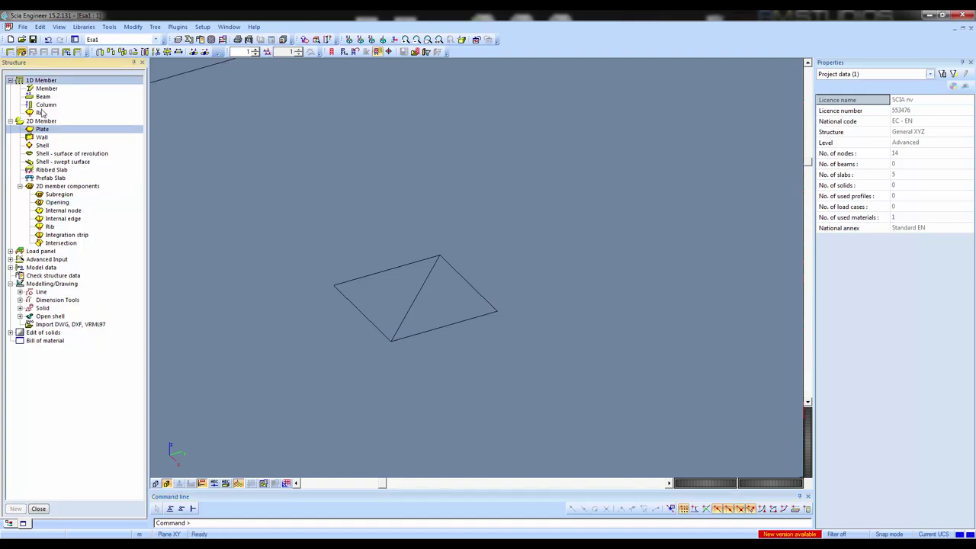
{"action": "left_click", "coordinate": [44, 106]}
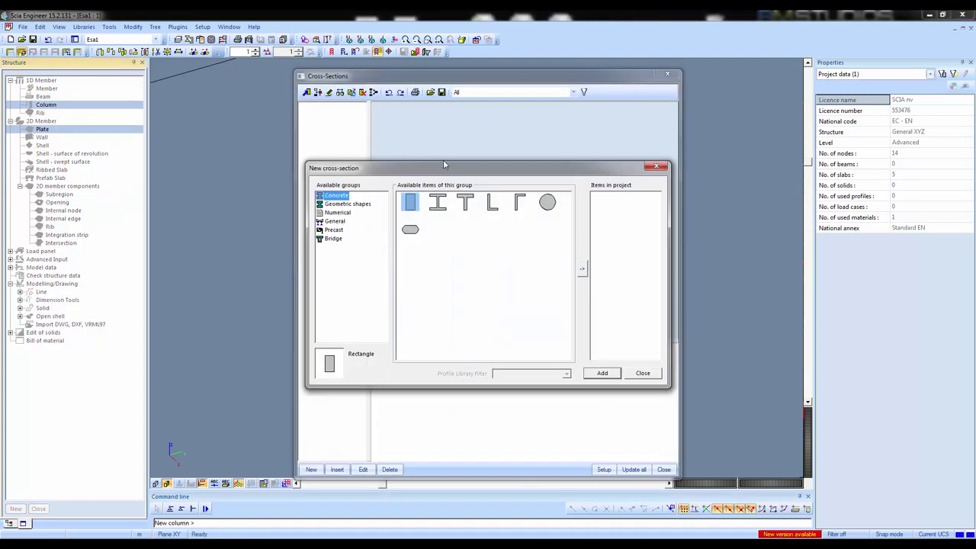
{"action": "left_click", "coordinate": [583, 268]}
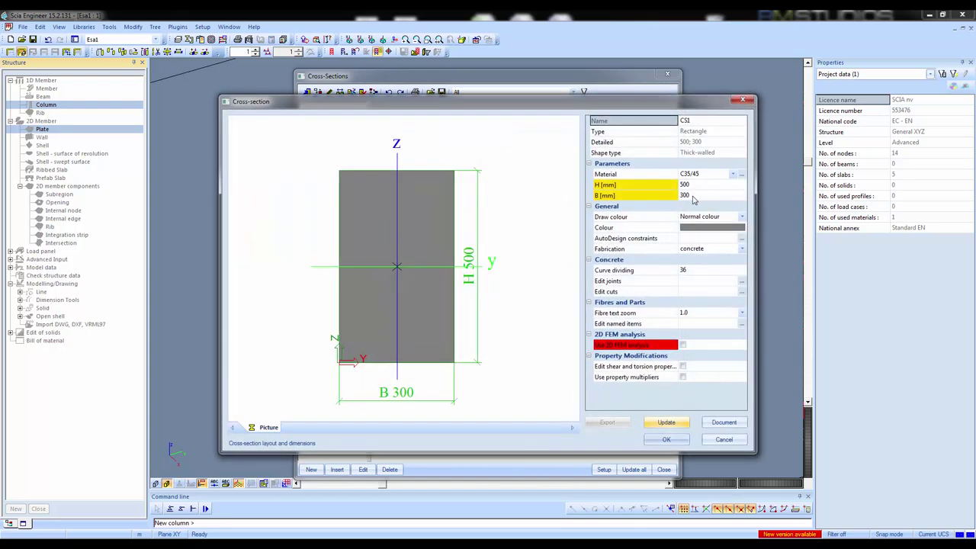
{"action": "left_click", "coordinate": [693, 196]}
{"action": "type", "text": "500"}
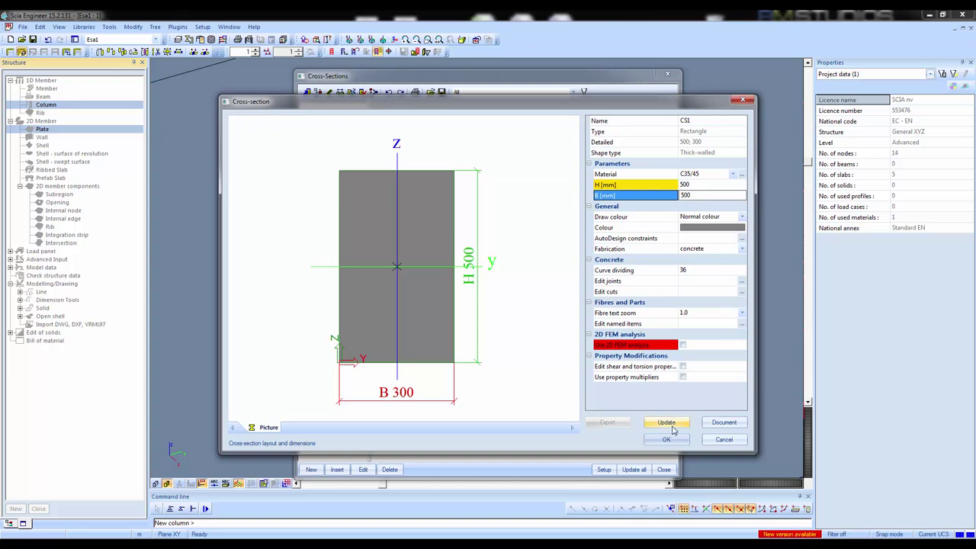
{"action": "left_click", "coordinate": [668, 438]}
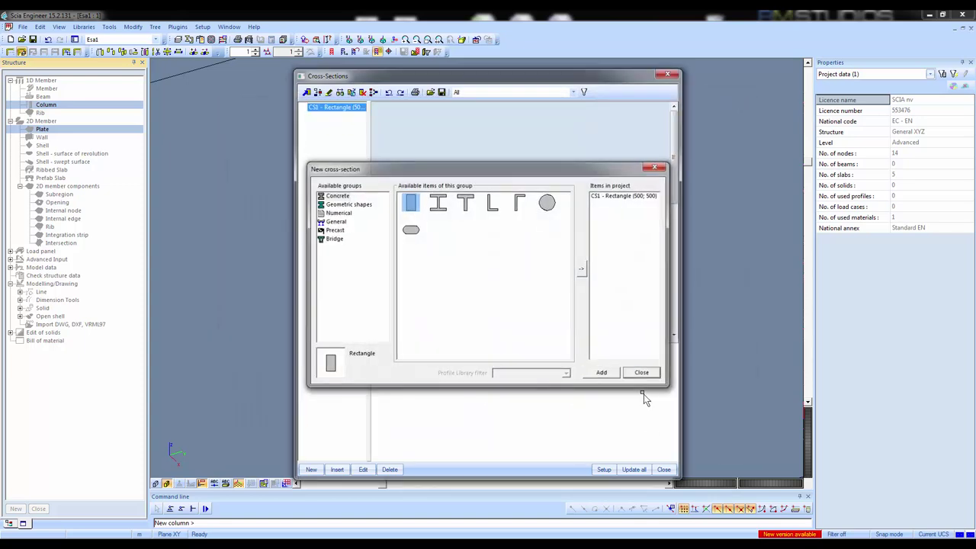
{"action": "left_click", "coordinate": [641, 372]}
{"action": "left_click", "coordinate": [663, 468]}
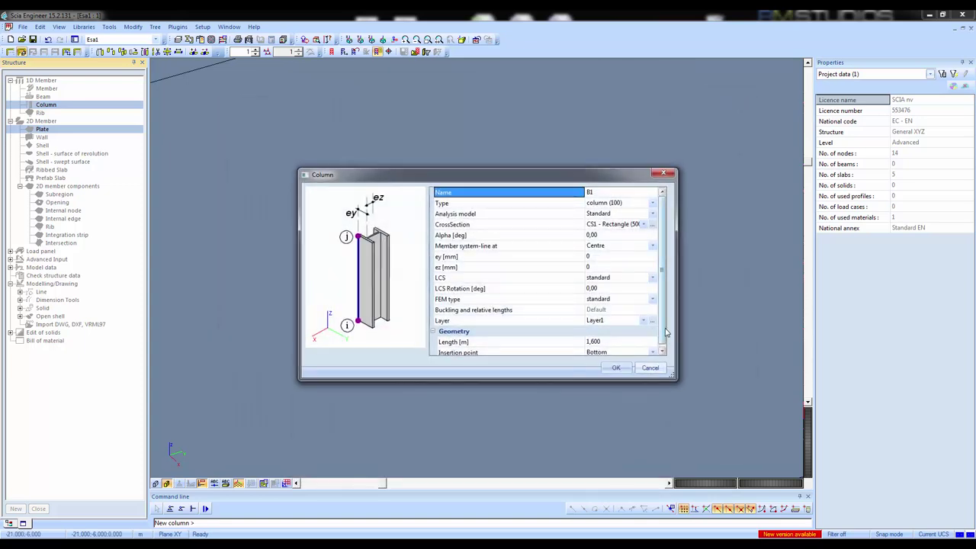
Step: Accept the column with length 1.6 m and place it at the diagonal's midpoint in the -Y marker of the row nearest the -X end
{"action": "scroll", "coordinate": [665, 333], "scroll_direction": "down", "scroll_amount": 1}
{"action": "left_click", "coordinate": [627, 343]}
{"action": "left_click", "coordinate": [615, 334]}
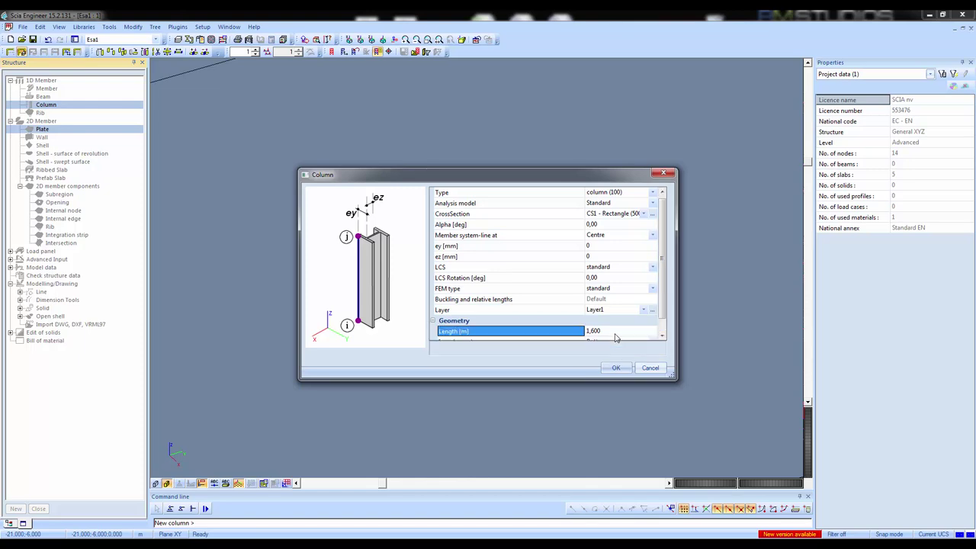
{"action": "left_click", "coordinate": [616, 367]}
{"action": "scroll", "coordinate": [583, 356], "scroll_direction": "down", "scroll_amount": 2}
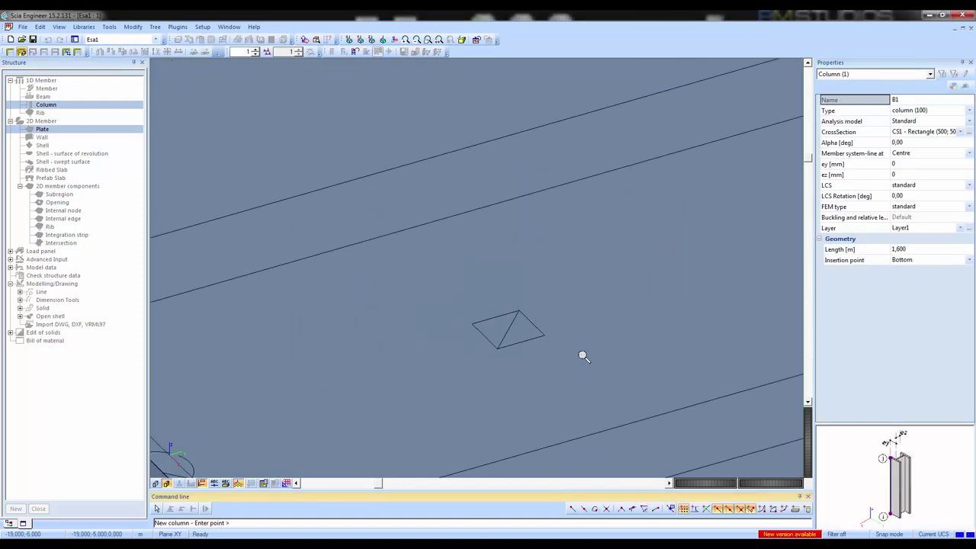
{"action": "scroll", "coordinate": [581, 353], "scroll_direction": "up", "scroll_amount": 4}
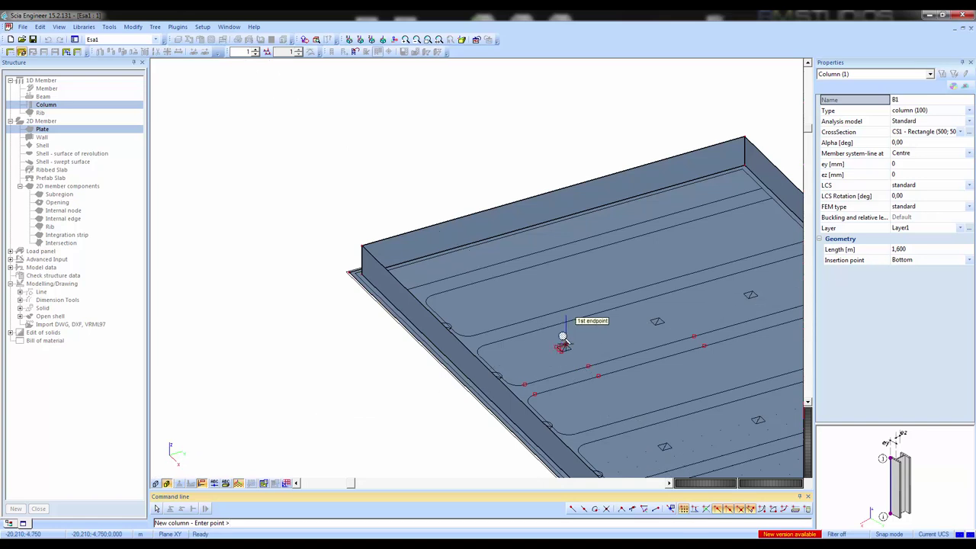
{"action": "scroll", "coordinate": [563, 337], "scroll_direction": "up", "scroll_amount": 5}
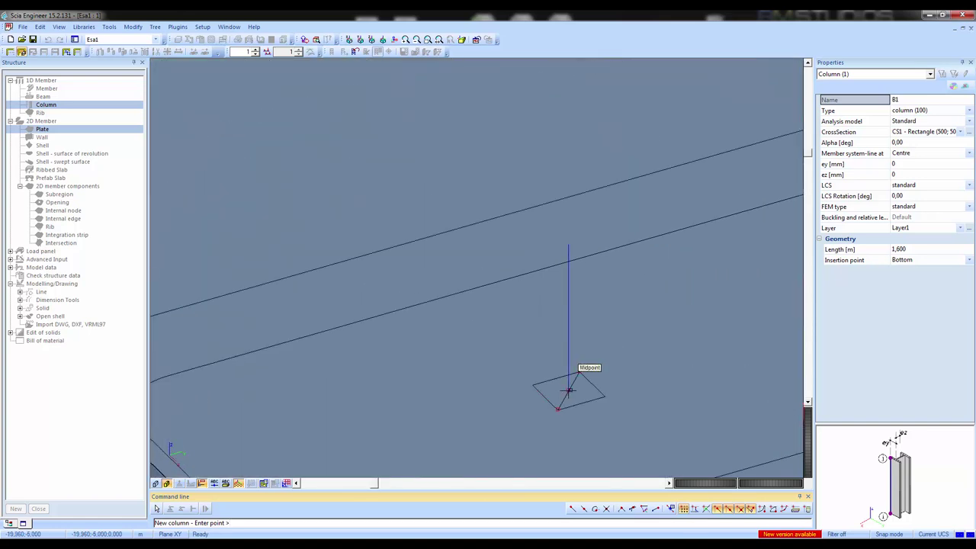
{"action": "left_click", "coordinate": [568, 390]}
Step: Place two more columns at the diagonal midpoints of the remaining two markers in the same row and finish the column input
{"action": "scroll", "coordinate": [568, 390], "scroll_direction": "down", "scroll_amount": 5}
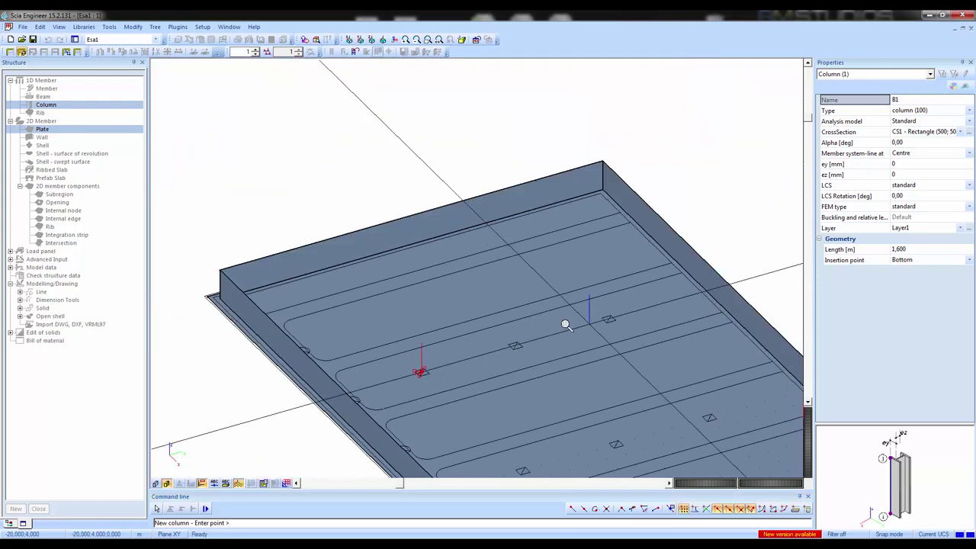
{"action": "scroll", "coordinate": [565, 325], "scroll_direction": "up", "scroll_amount": 5}
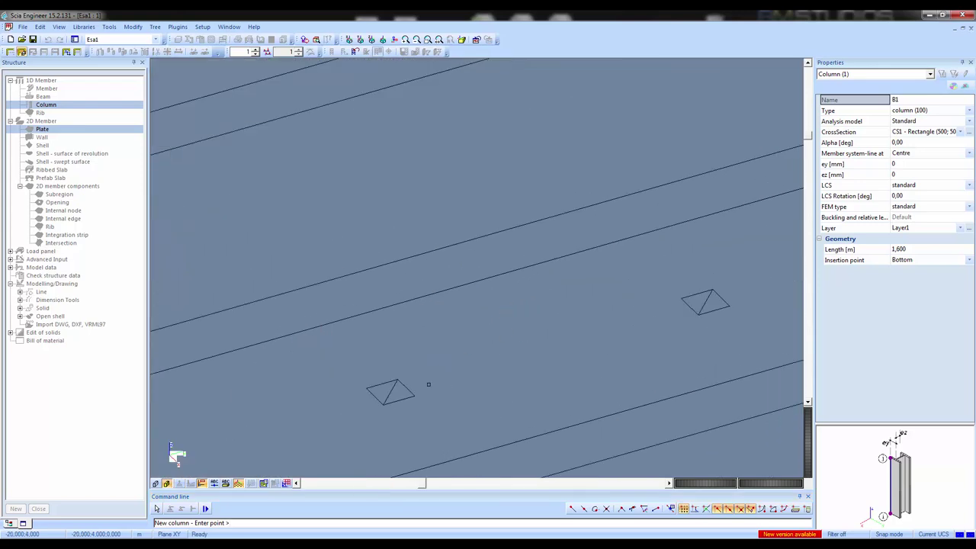
{"action": "left_click", "coordinate": [388, 391]}
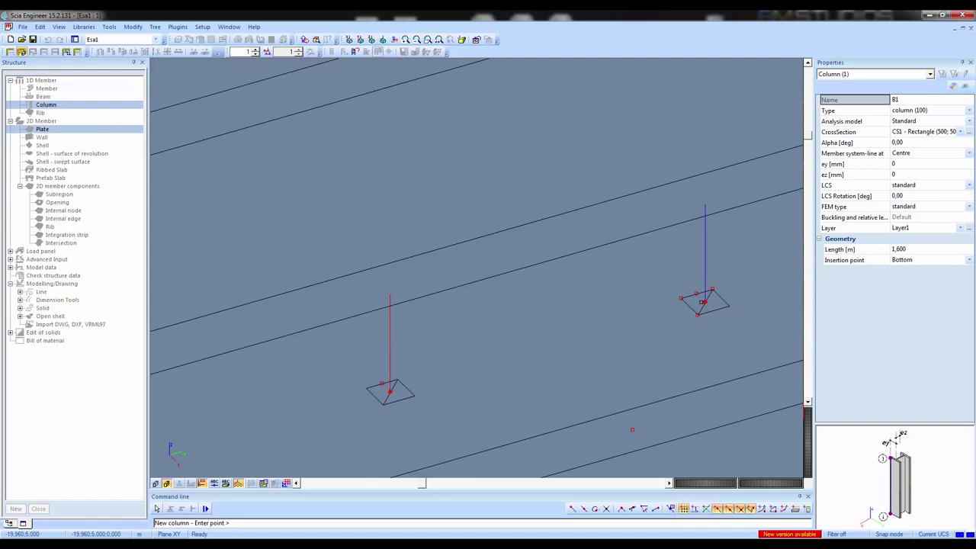
{"action": "scroll", "coordinate": [704, 302], "scroll_direction": "down", "scroll_amount": 5}
{"action": "scroll", "coordinate": [508, 283], "scroll_direction": "up", "scroll_amount": 2}
{"action": "key", "text": "Escape"}
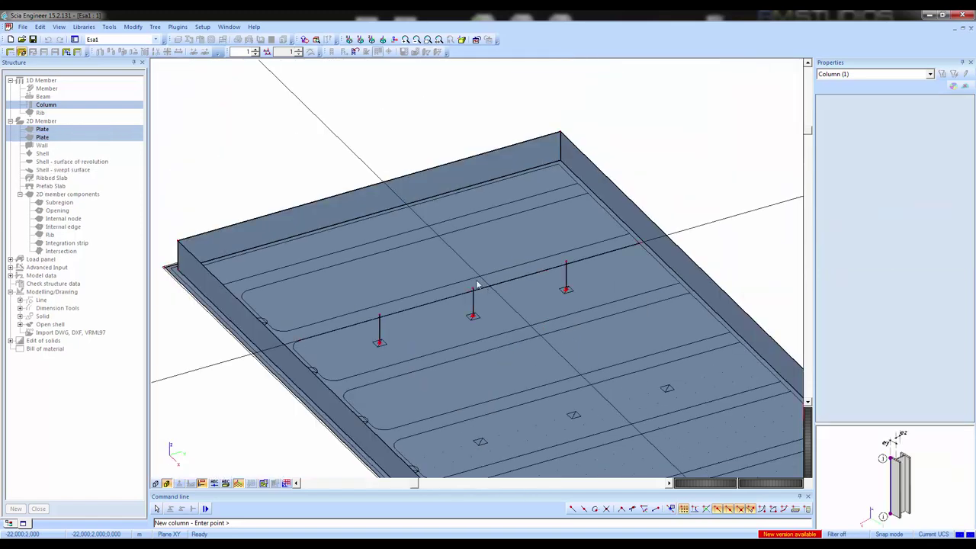
Step: Copy the three selected columns from the -Y column's base midpoint to the diagonal midpoint of the matching marker in the second row
{"action": "left_click", "coordinate": [110, 29]}
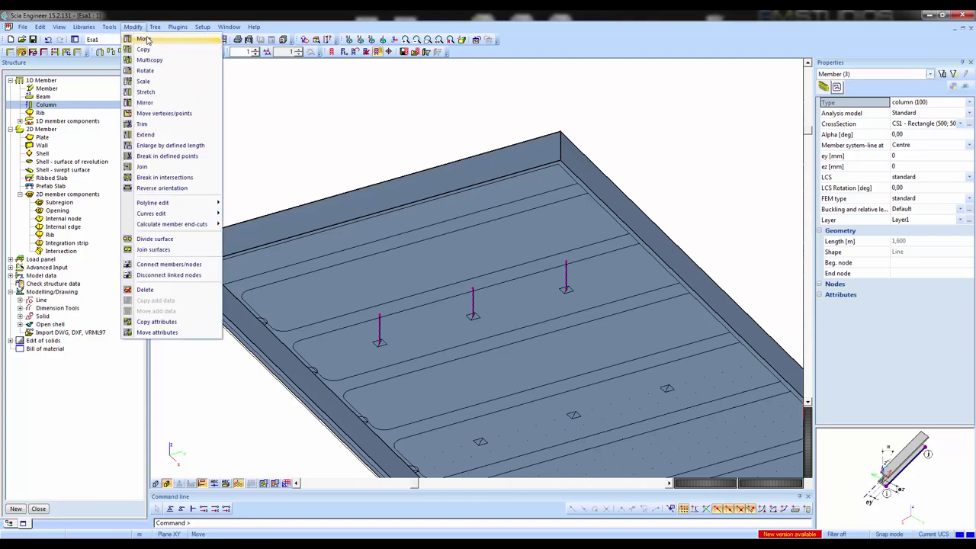
{"action": "left_click", "coordinate": [139, 48]}
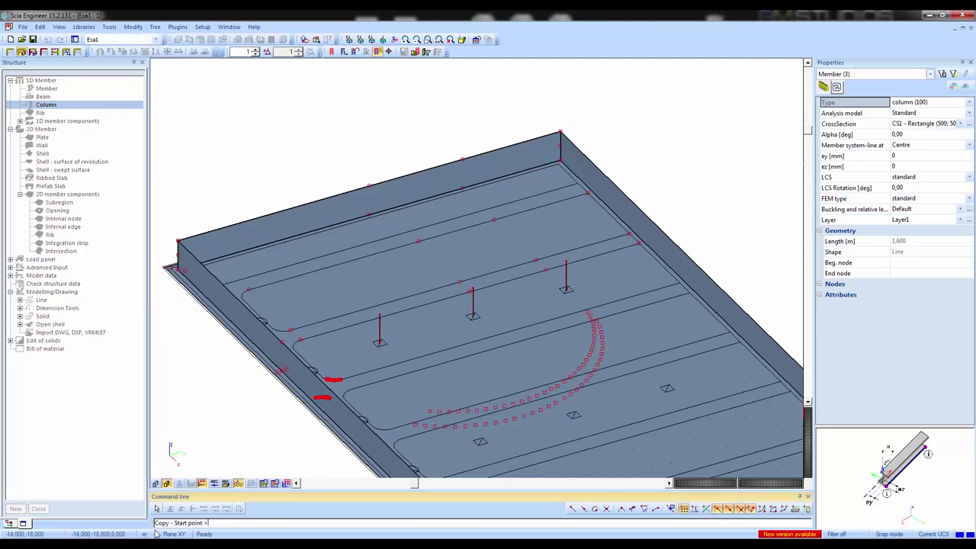
{"action": "scroll", "coordinate": [364, 351], "scroll_direction": "up", "scroll_amount": 5}
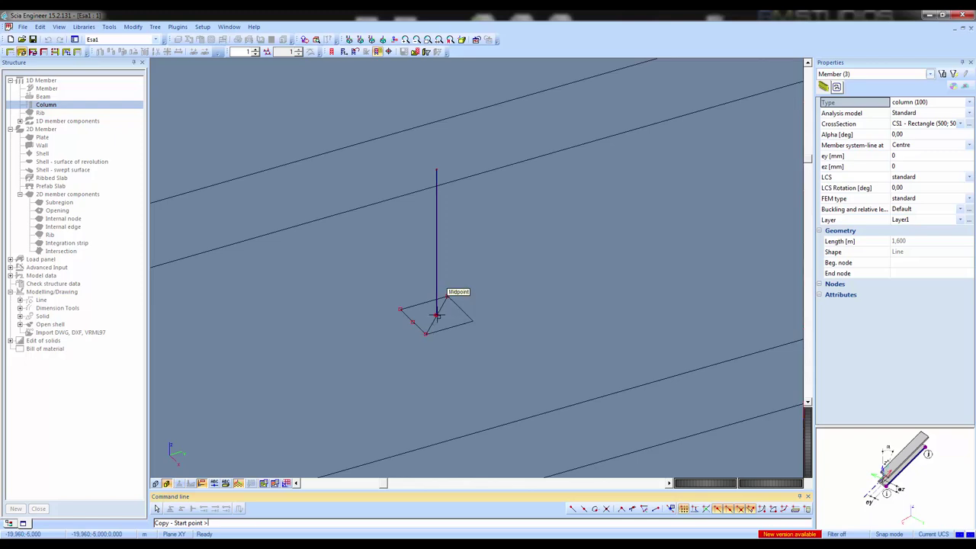
{"action": "left_click", "coordinate": [436, 314]}
{"action": "scroll", "coordinate": [427, 297], "scroll_direction": "down", "scroll_amount": 5}
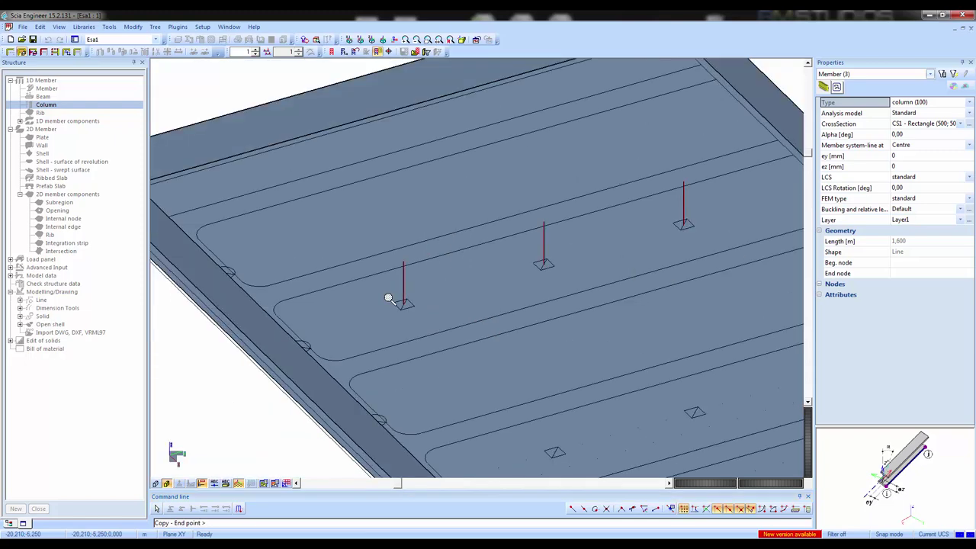
{"action": "scroll", "coordinate": [477, 390], "scroll_direction": "up", "scroll_amount": 4}
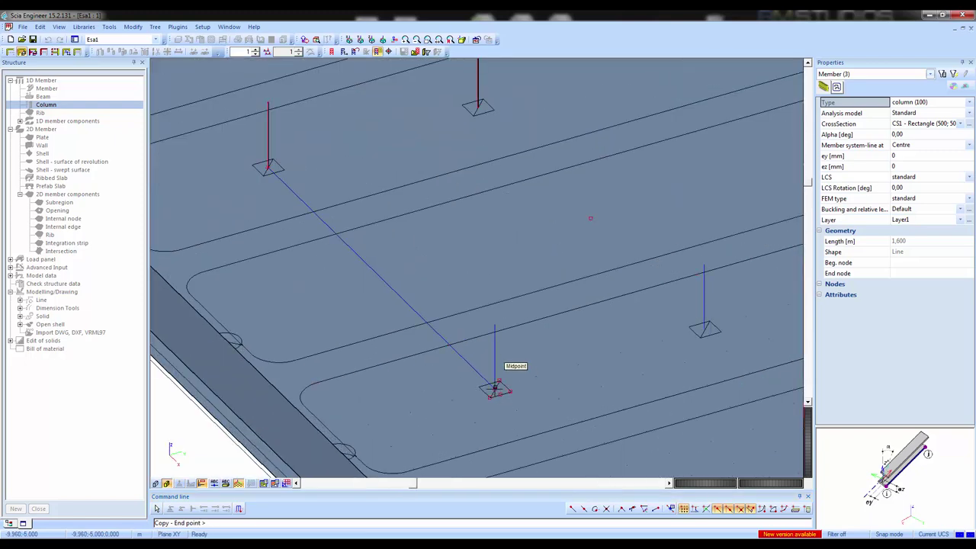
{"action": "left_click", "coordinate": [494, 391]}
Step: Place further copies of the three columns at the matching marker midpoints of the third and fourth rows
{"action": "scroll", "coordinate": [436, 379], "scroll_direction": "down", "scroll_amount": 5}
{"action": "scroll", "coordinate": [457, 401], "scroll_direction": "up", "scroll_amount": 5}
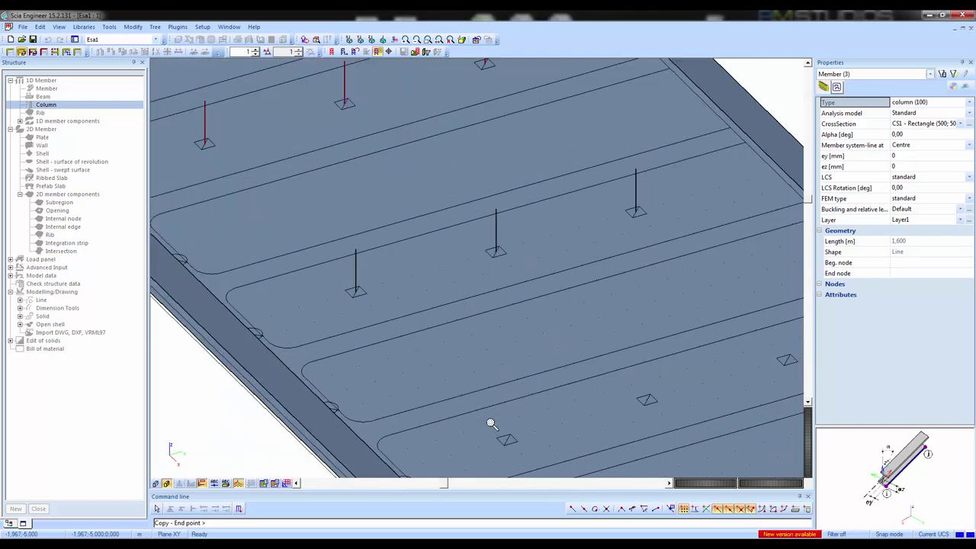
{"action": "scroll", "coordinate": [515, 446], "scroll_direction": "down", "scroll_amount": 5}
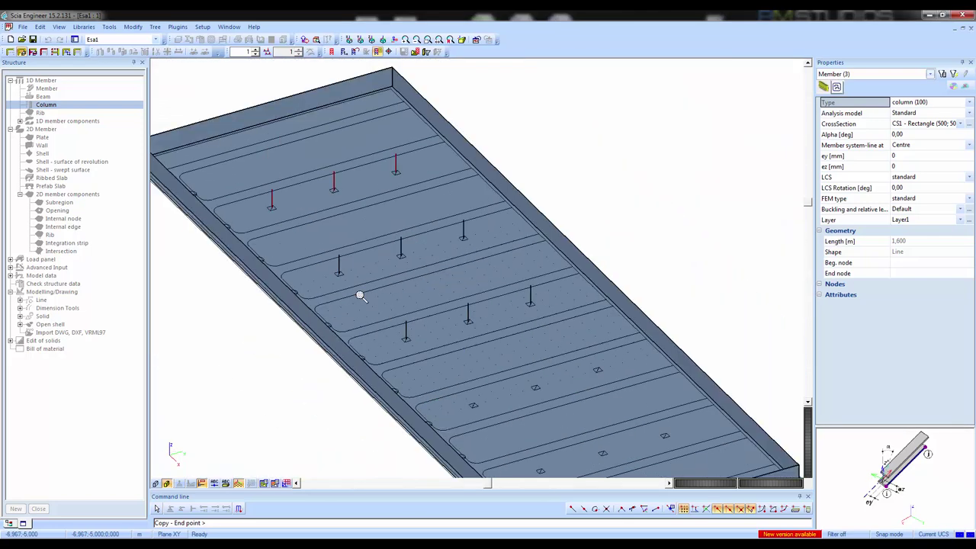
{"action": "scroll", "coordinate": [422, 369], "scroll_direction": "up", "scroll_amount": 5}
{"action": "scroll", "coordinate": [421, 369], "scroll_direction": "up", "scroll_amount": 3}
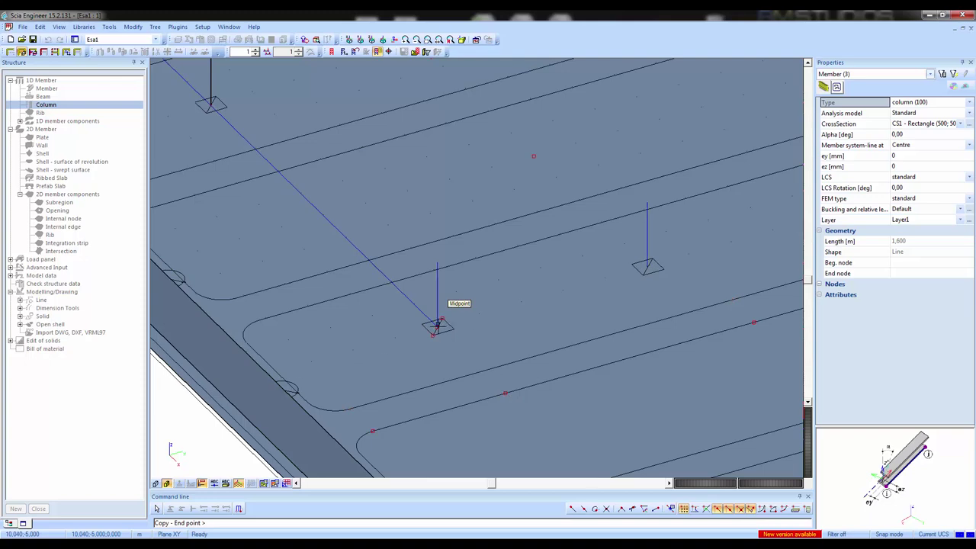
{"action": "left_click", "coordinate": [436, 321]}
Step: Place the last copy of the three columns at the marker midpoint in the row nearest the +X end and finish copying
{"action": "scroll", "coordinate": [400, 316], "scroll_direction": "down", "scroll_amount": 2}
{"action": "scroll", "coordinate": [400, 317], "scroll_direction": "down", "scroll_amount": 4}
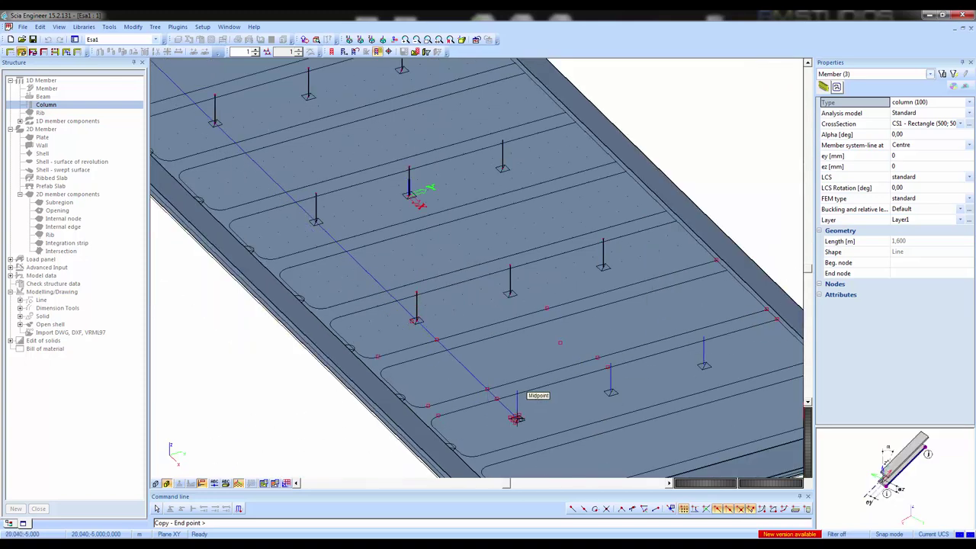
{"action": "scroll", "coordinate": [517, 419], "scroll_direction": "up", "scroll_amount": 6}
{"action": "left_click", "coordinate": [517, 419]}
{"action": "scroll", "coordinate": [523, 417], "scroll_direction": "down", "scroll_amount": 6}
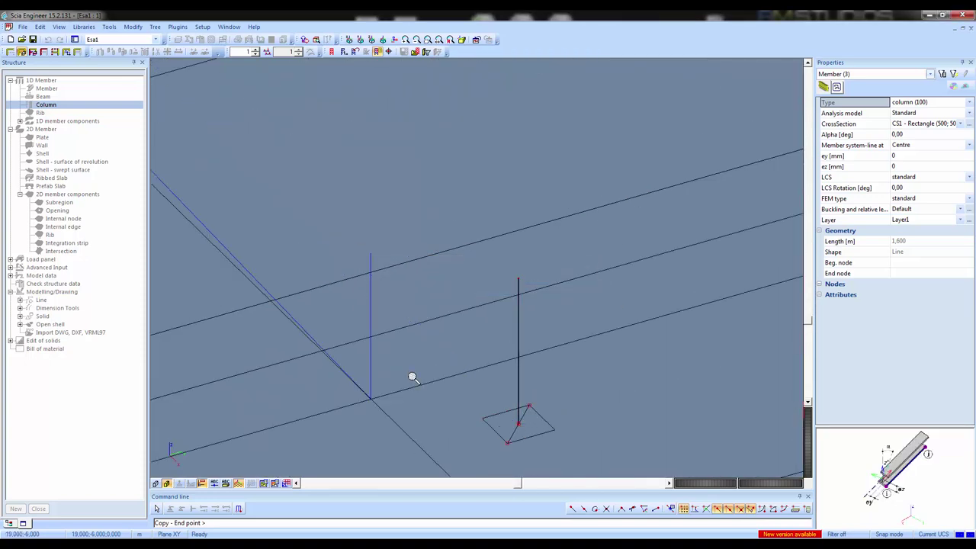
{"action": "key", "text": "Escape"}
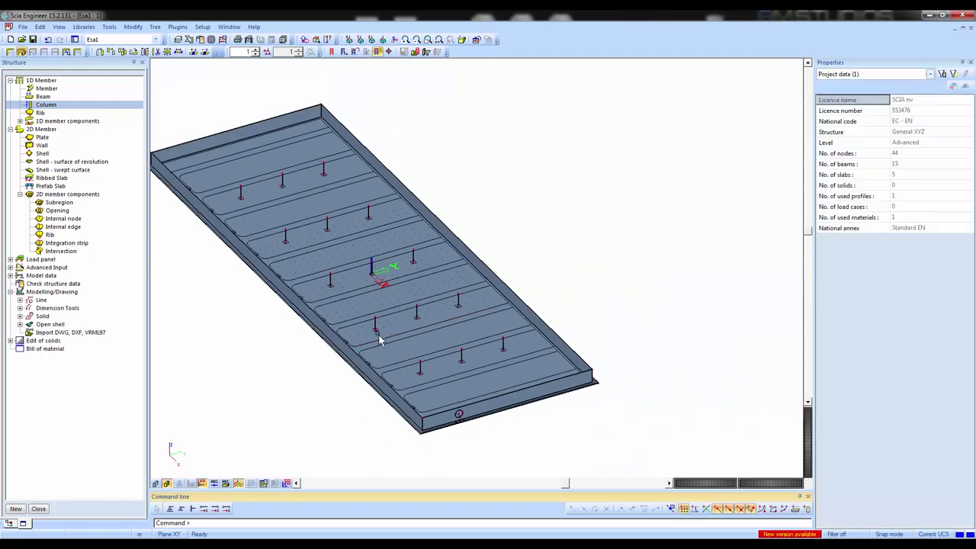
Step: Examine how the columns sit over the plan markers in volume, line and unshaded wireframe display
{"action": "mouse_move", "coordinate": [446, 359]}
{"action": "right_mouse_down", "text": "ctrl"}
{"action": "mouse_move", "coordinate": [468, 343]}
{"action": "mouse_move", "coordinate": [449, 340]}
{"action": "mouse_move", "coordinate": [370, 403]}
{"action": "mouse_move", "coordinate": [388, 414]}
{"action": "mouse_move", "coordinate": [305, 440]}
{"action": "right_mouse_up", "text": "ctrl"}
{"action": "left_click", "coordinate": [158, 481]}
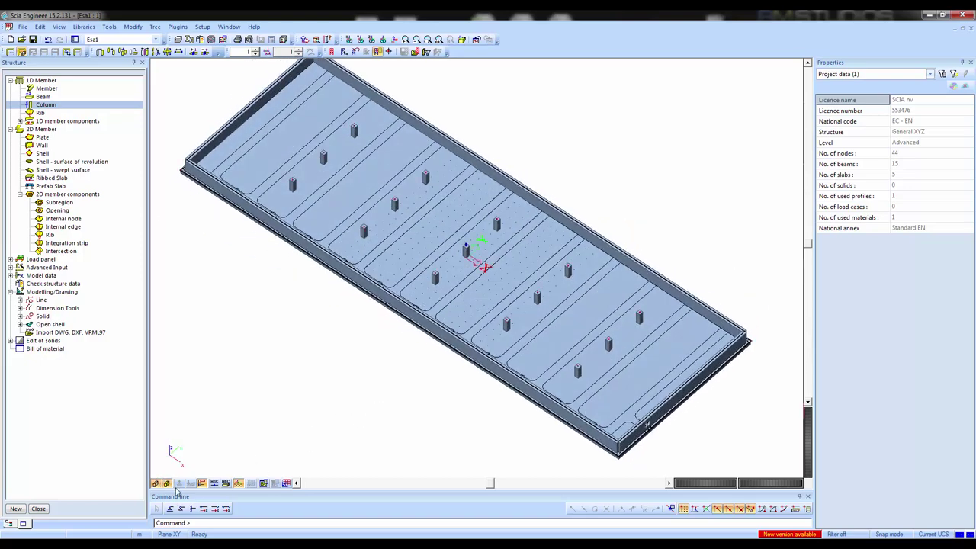
{"action": "left_click", "coordinate": [165, 484]}
{"action": "scroll", "coordinate": [425, 297], "scroll_direction": "up", "scroll_amount": 5}
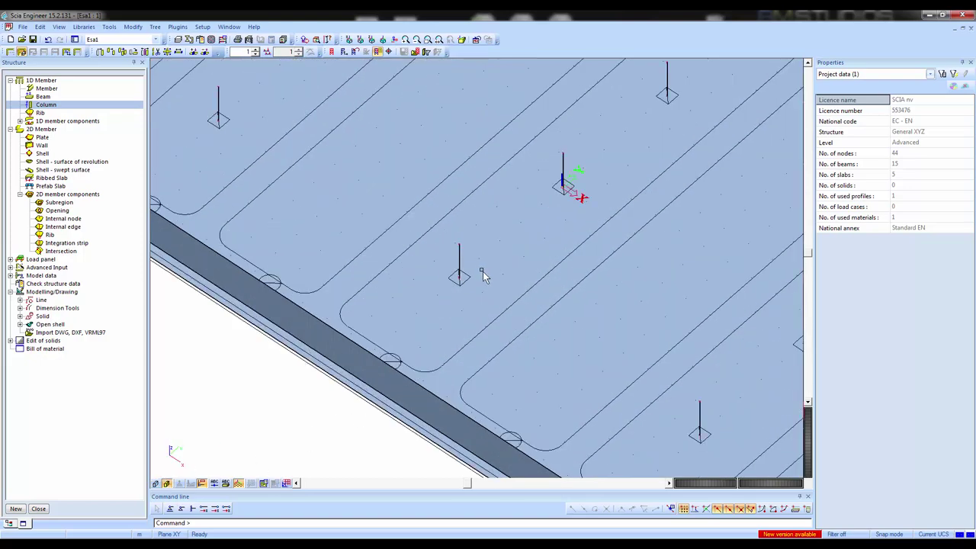
{"action": "left_click", "coordinate": [167, 483]}
{"action": "left_click", "coordinate": [166, 483]}
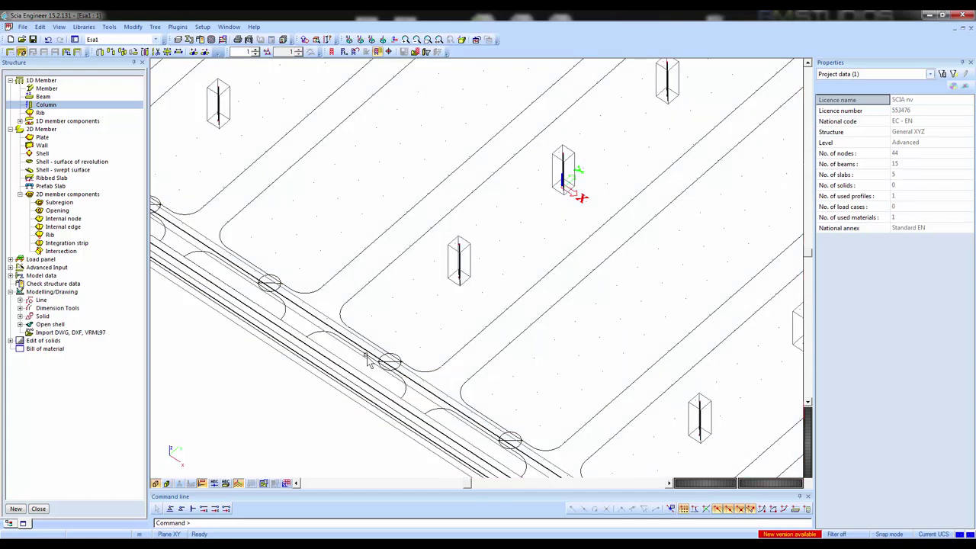
{"action": "scroll", "coordinate": [463, 281], "scroll_direction": "up", "scroll_amount": 5}
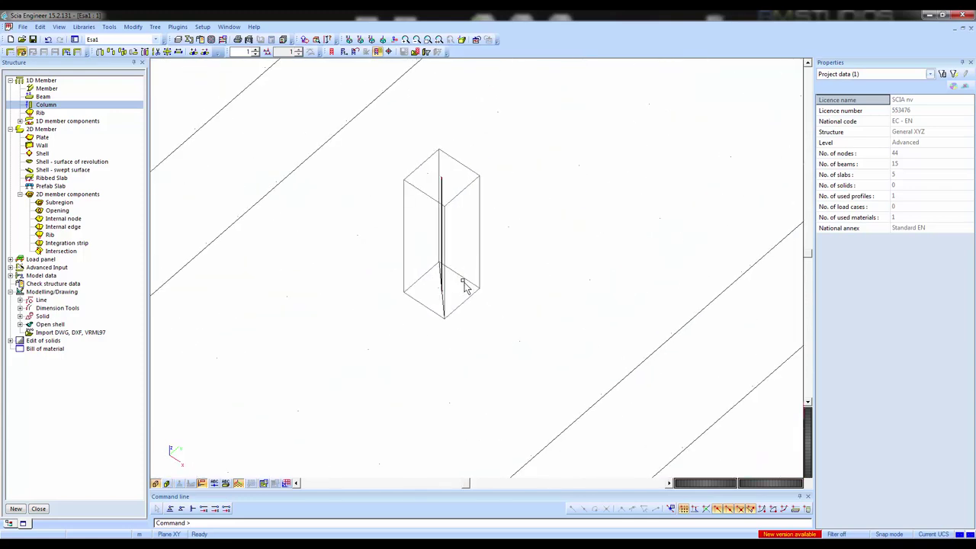
{"action": "scroll", "coordinate": [471, 288], "scroll_direction": "down", "scroll_amount": 5}
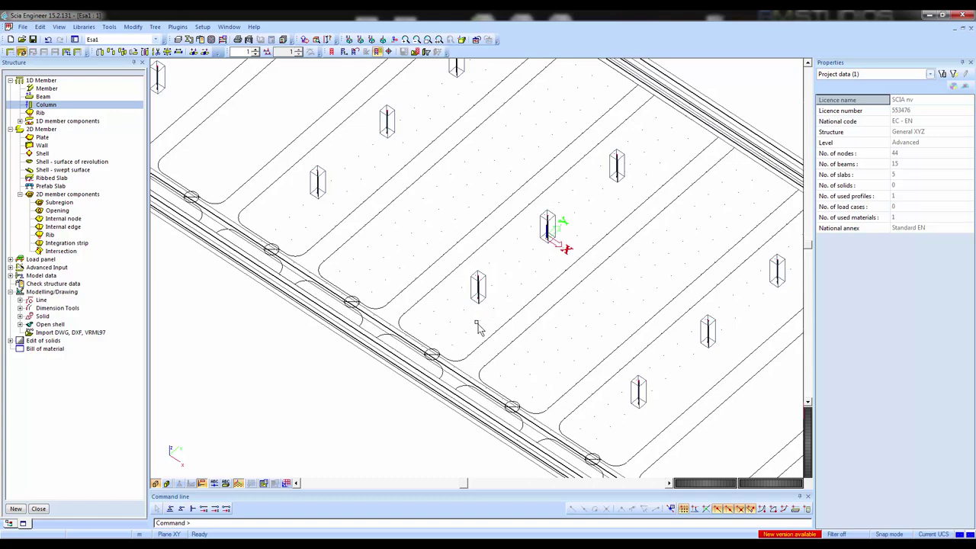
Step: Restore surface shading with member volumes displayed and view the whole reservoir from a lower angle
{"action": "scroll", "coordinate": [477, 327], "scroll_direction": "down", "scroll_amount": 3}
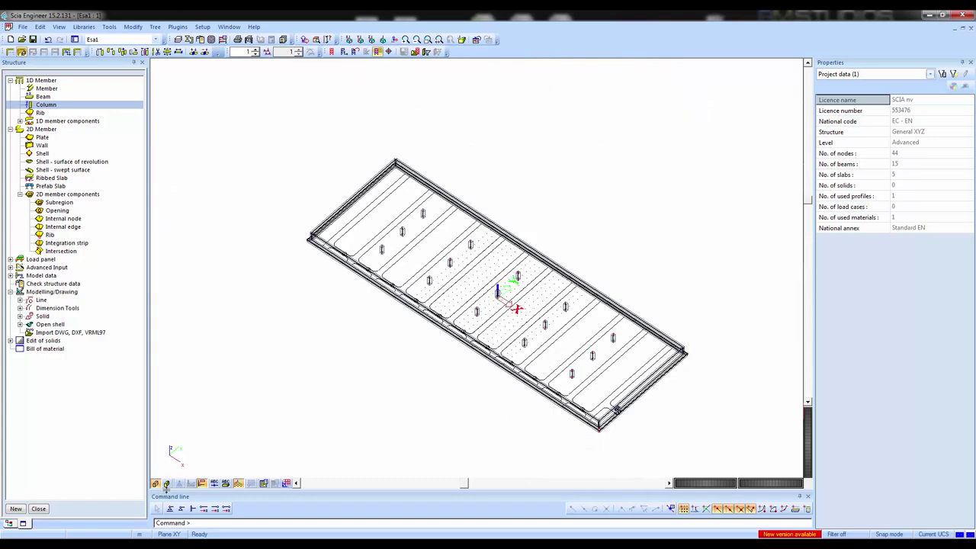
{"action": "right_click_drag", "start_coordinate": [337, 414], "coordinate": [263, 427], "text": "ctrl"}
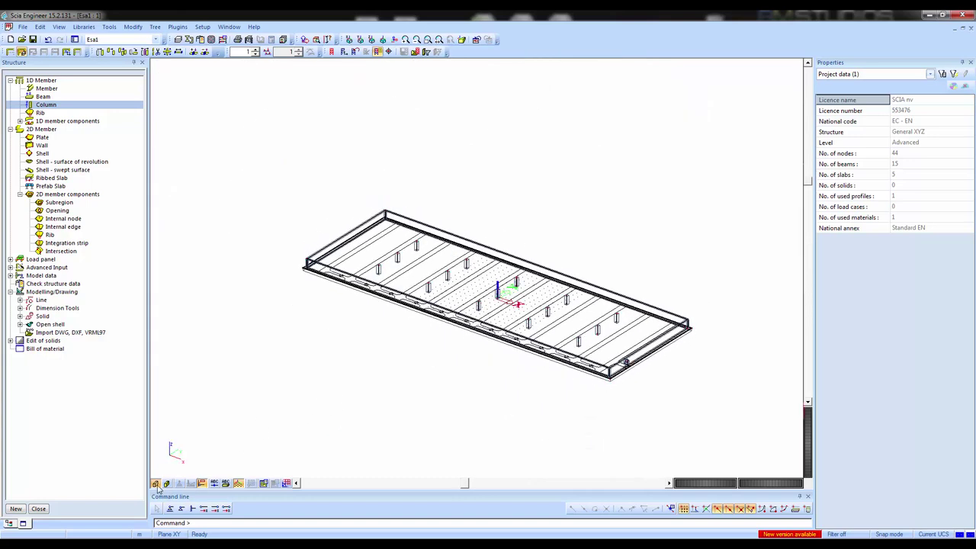
{"action": "left_click", "coordinate": [166, 484]}
{"action": "right_click_drag", "start_coordinate": [481, 404], "coordinate": [361, 386], "text": "ctrl"}
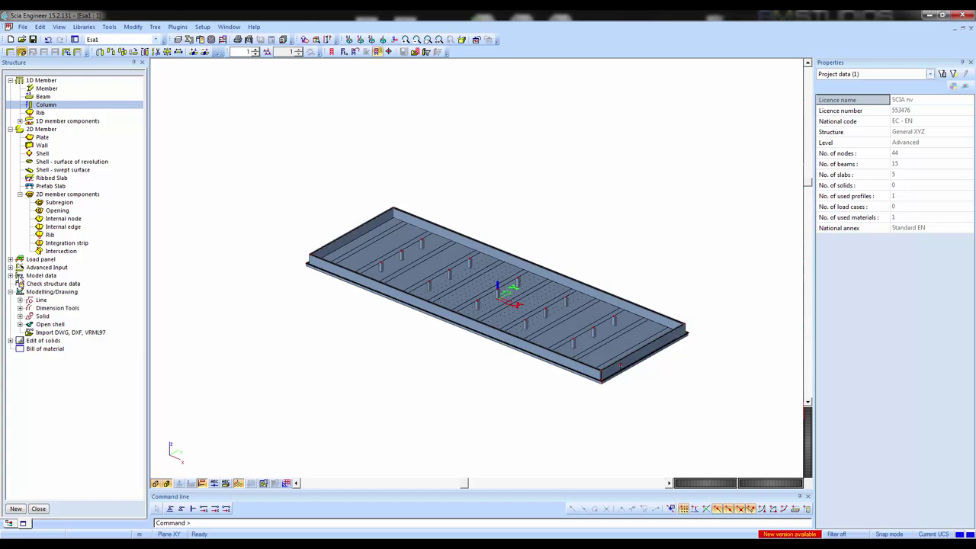
Step: Start a surface support on elastic foundation and copy all subsoils from the system database into the project
{"action": "left_click", "coordinate": [10, 276]}
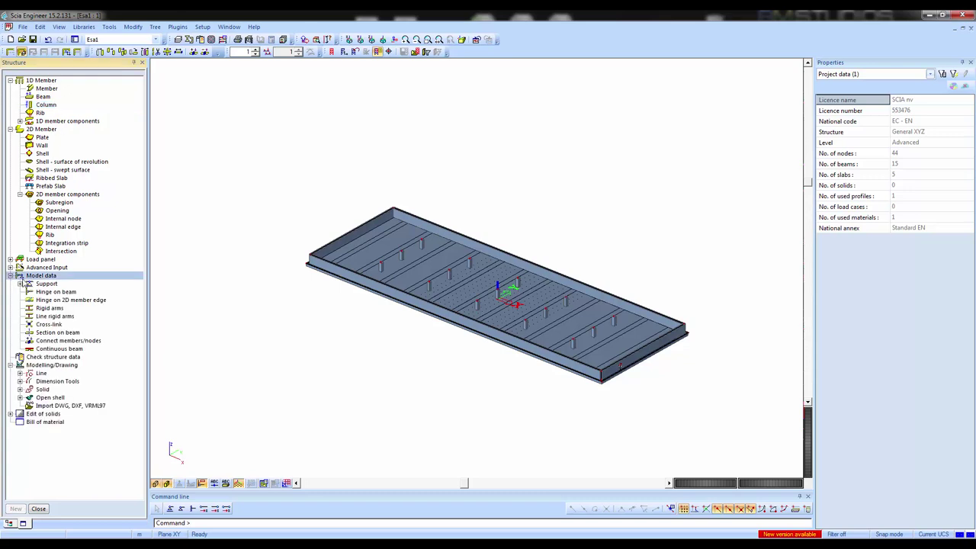
{"action": "left_click", "coordinate": [20, 283]}
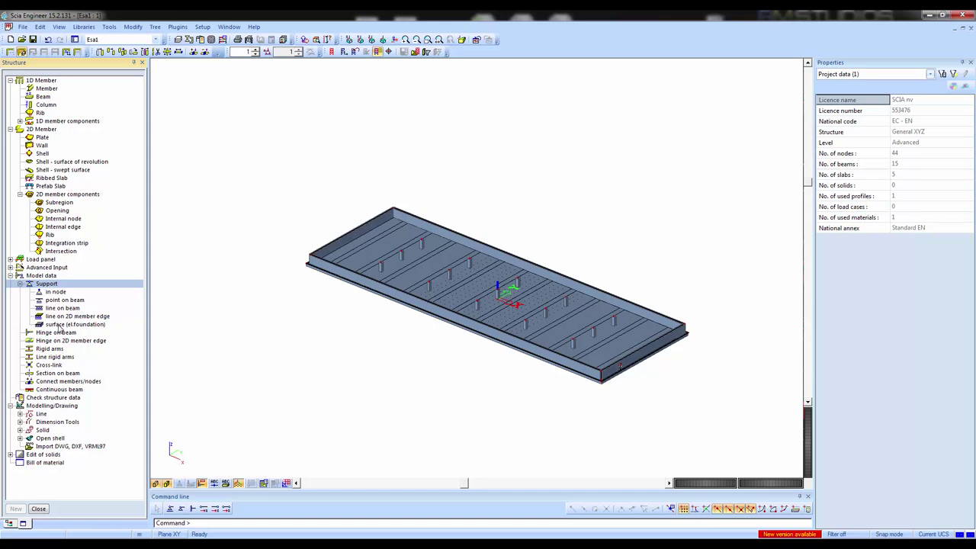
{"action": "left_click", "coordinate": [61, 325]}
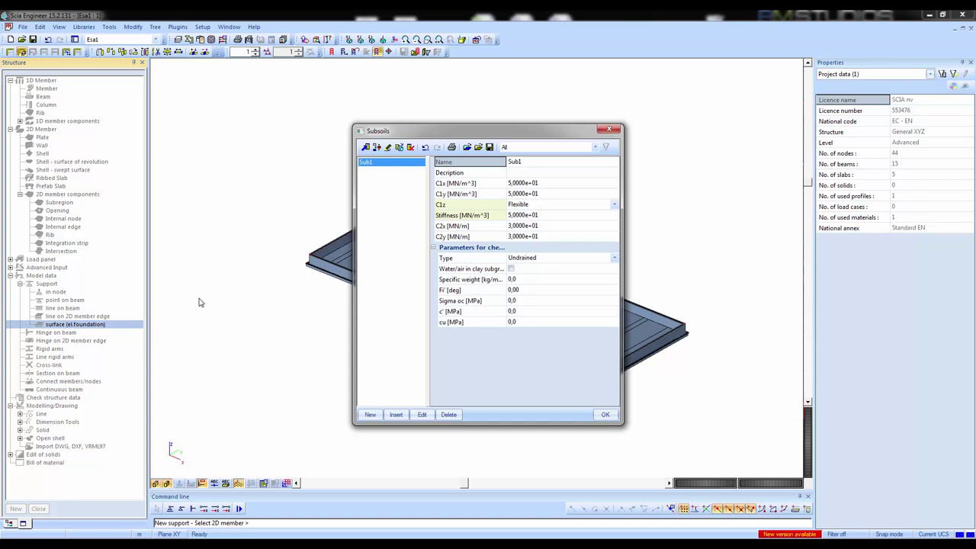
{"action": "left_click", "coordinate": [478, 194]}
{"action": "left_click", "coordinate": [474, 184]}
{"action": "left_click", "coordinate": [473, 194]}
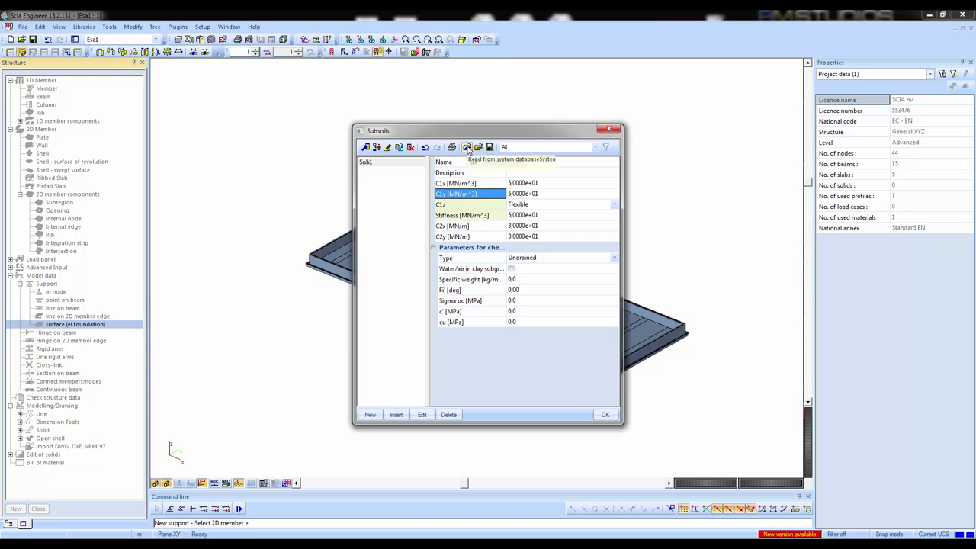
{"action": "left_click", "coordinate": [467, 148]}
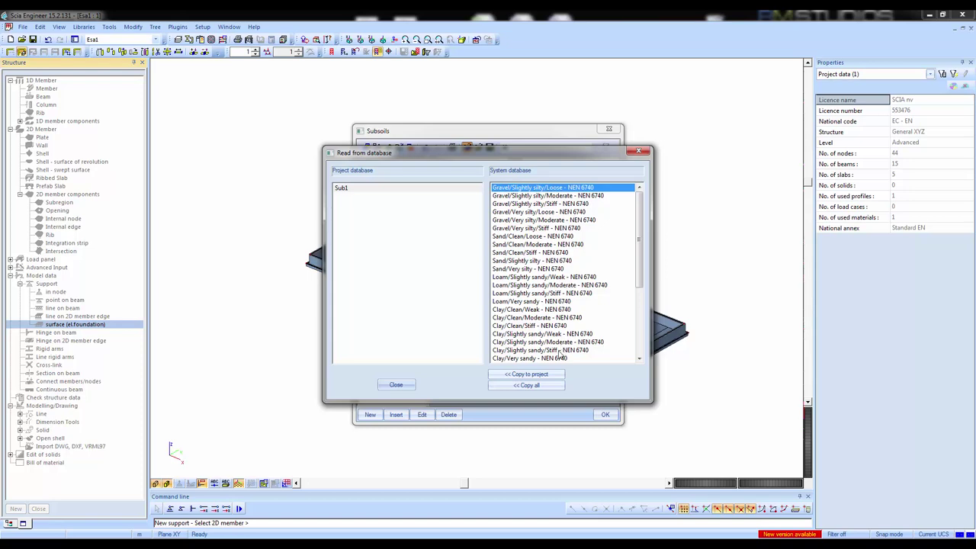
{"action": "left_click", "coordinate": [526, 385]}
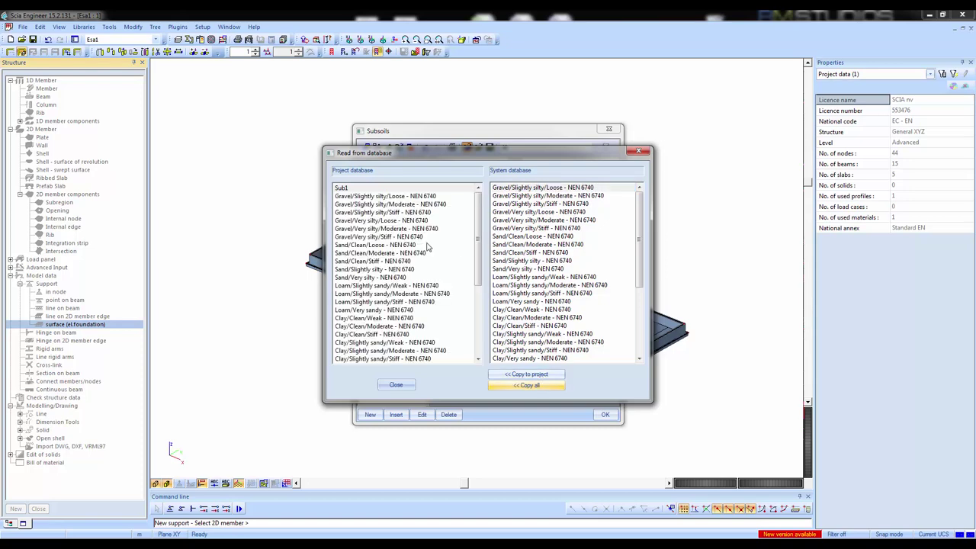
{"action": "left_click", "coordinate": [396, 384]}
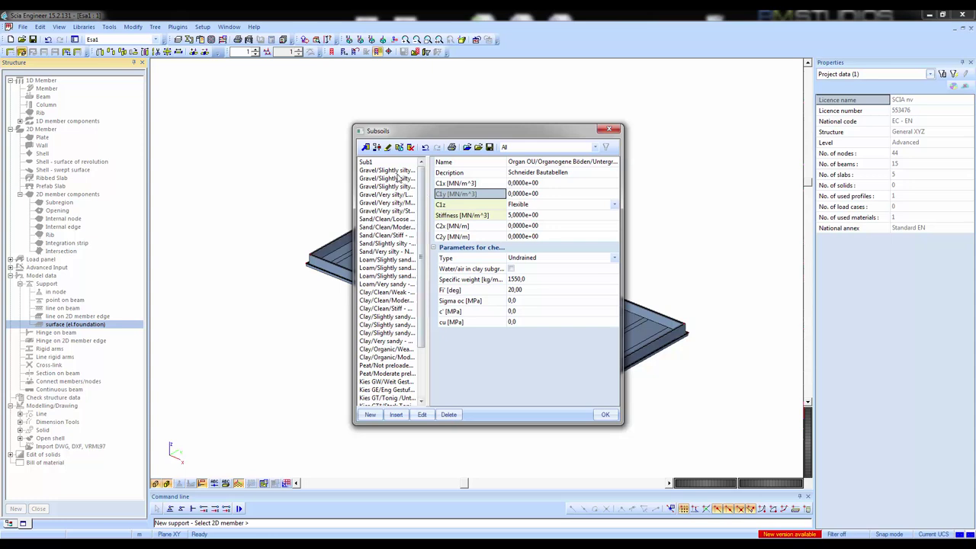
Step: Browse the gravel, sand and loam subsoils and choose Sand/Clean/Moderate - NEN 6740 for the support
{"action": "left_click_drag", "start_coordinate": [402, 173], "coordinate": [390, 294]}
{"action": "left_click_drag", "start_coordinate": [397, 257], "coordinate": [394, 231]}
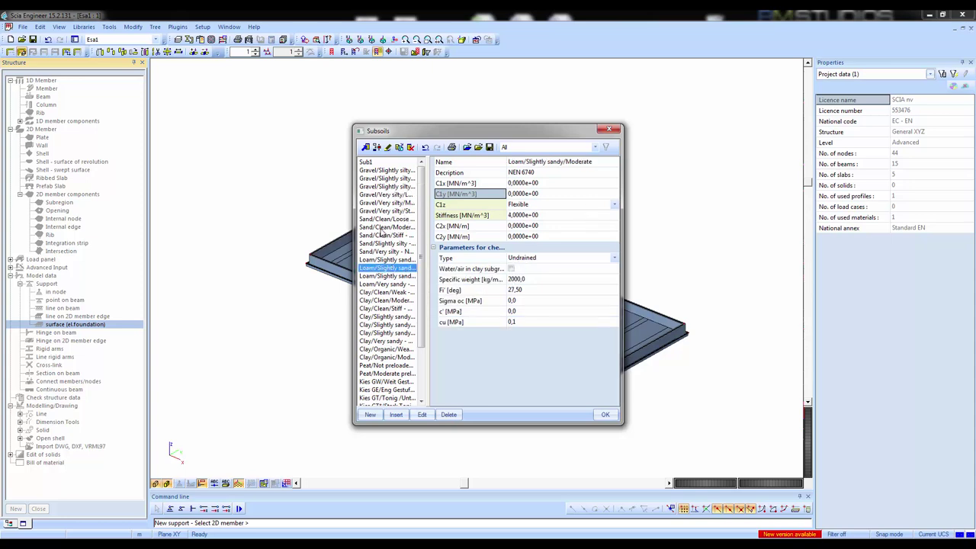
{"action": "left_click", "coordinate": [381, 228]}
{"action": "left_click", "coordinate": [521, 218]}
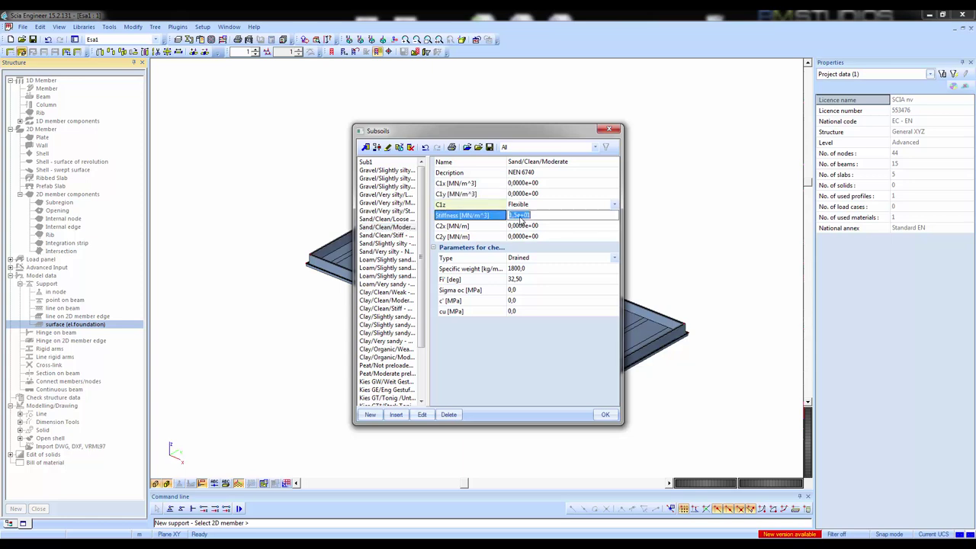
Step: Set the subsoil's C1x and C1y to 1.5 MN/m³ and accept it for the surface support
{"action": "left_click", "coordinate": [534, 184]}
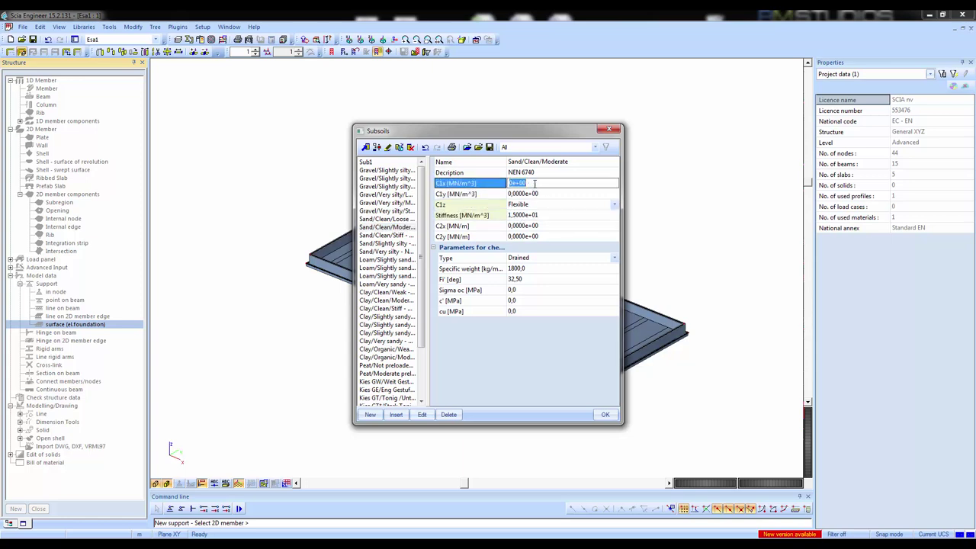
{"action": "type", "text": "1,5"}
{"action": "key", "text": "Return"}
{"action": "left_click", "coordinate": [542, 194]}
{"action": "type", "text": "1"}
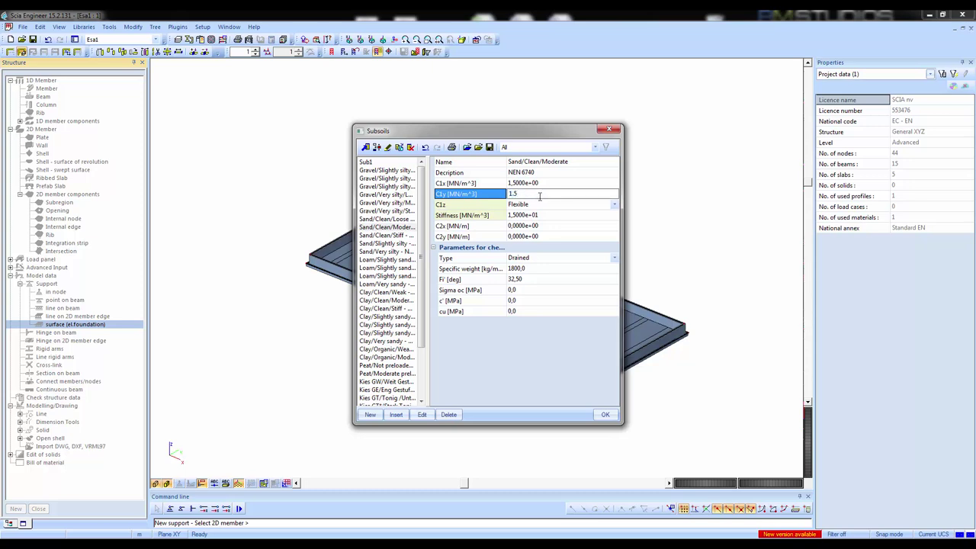
{"action": "type", "text": ",5"}
{"action": "left_click", "coordinate": [606, 413]}
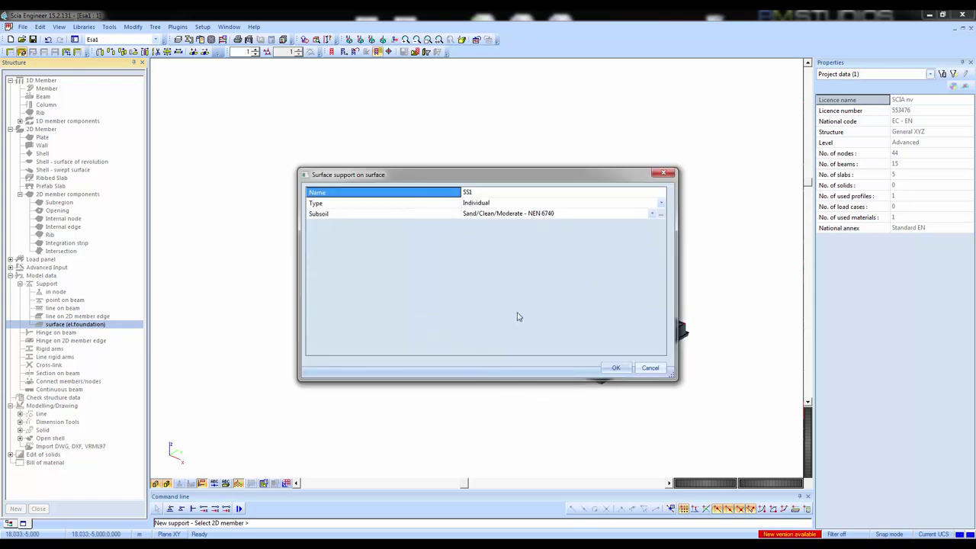
Step: Apply the individual surface support to the base plate, turn off the volume display and select the new support
{"action": "left_click", "coordinate": [614, 369]}
{"action": "scroll", "coordinate": [593, 405], "scroll_direction": "up", "scroll_amount": 5}
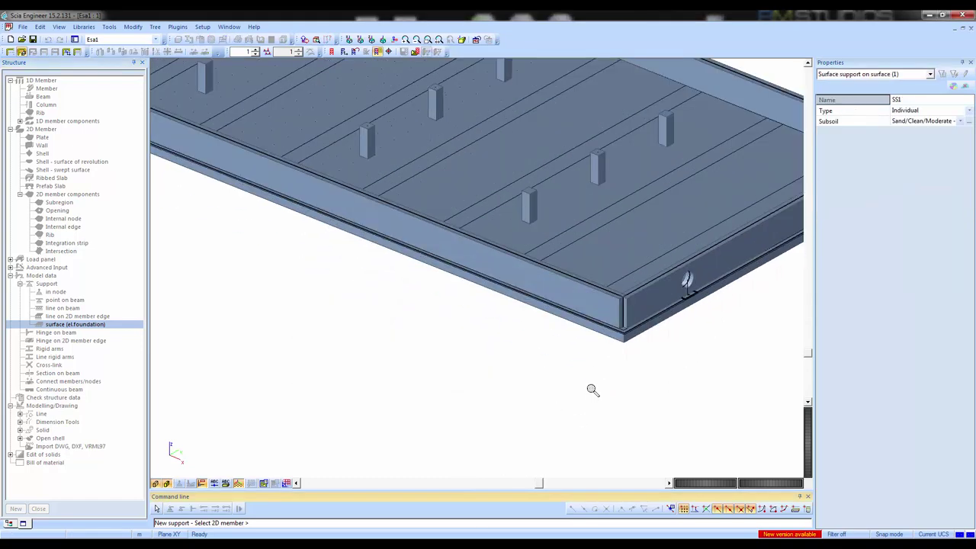
{"action": "left_click", "coordinate": [613, 341]}
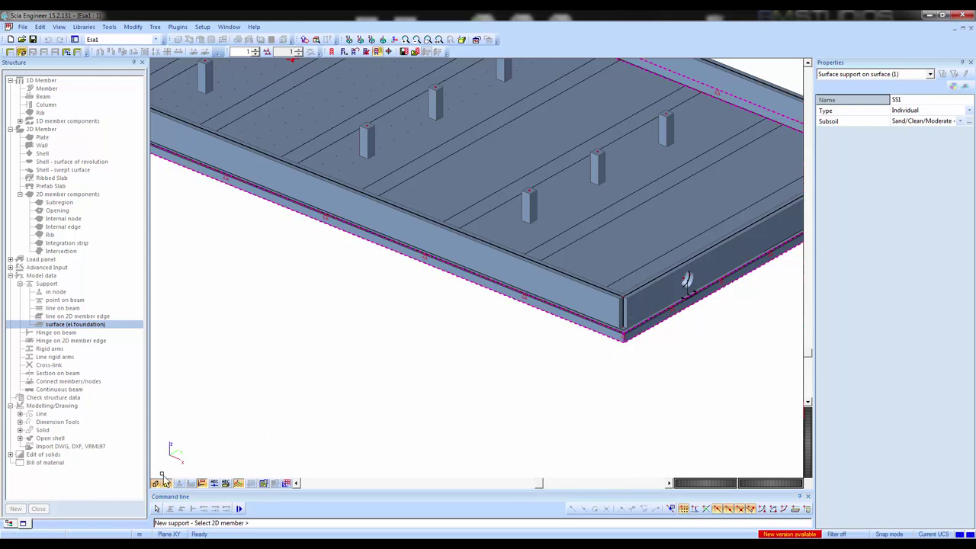
{"action": "left_click", "coordinate": [154, 484]}
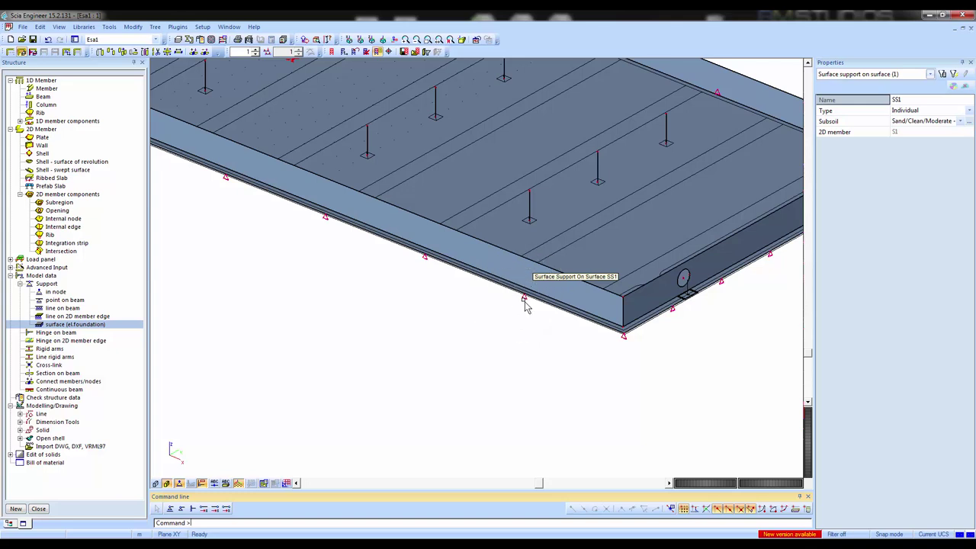
{"action": "left_click", "coordinate": [427, 261]}
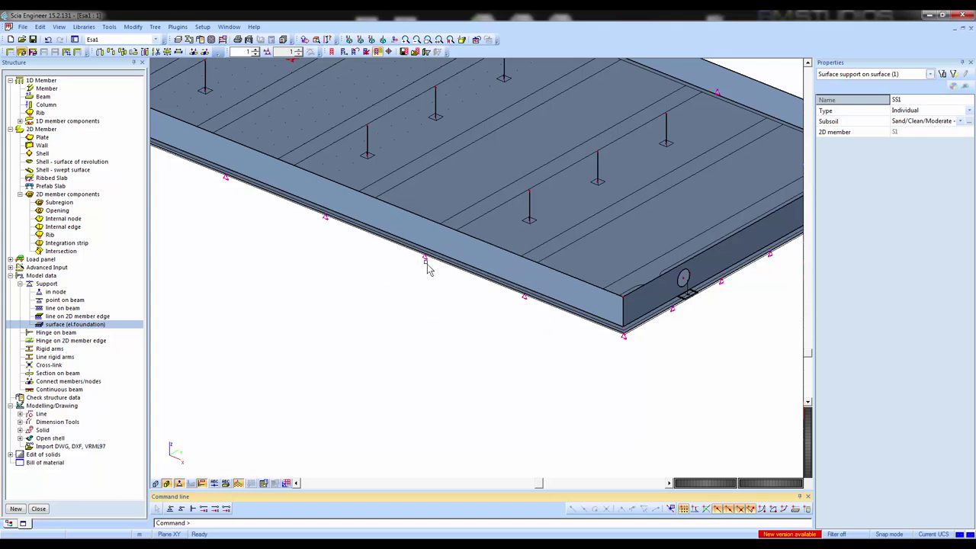
Step: Start connecting members and nodes, and proceed with all entities of the reservoir model
{"action": "left_click", "coordinate": [10, 80]}
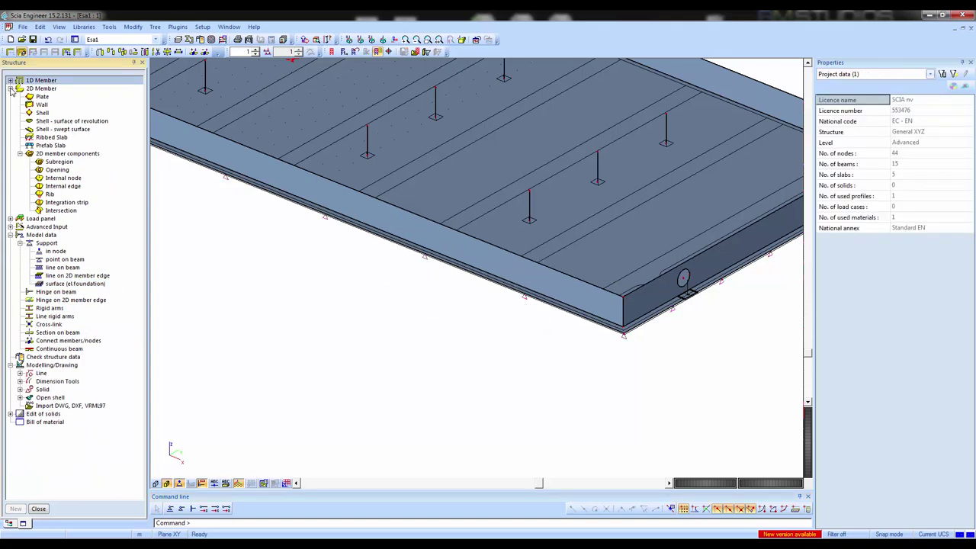
{"action": "left_click", "coordinate": [11, 89]}
{"action": "left_click", "coordinate": [32, 172]}
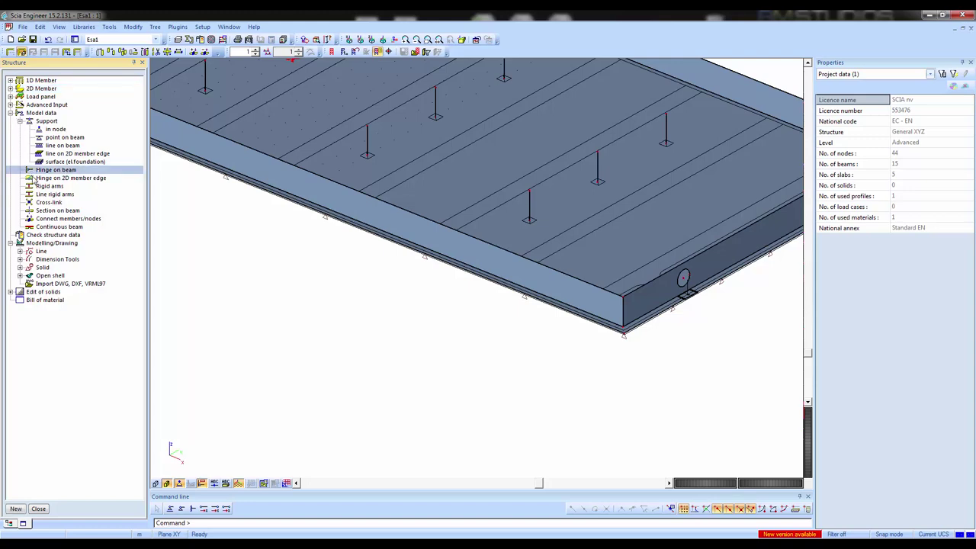
{"action": "left_click", "coordinate": [43, 218]}
{"action": "scroll", "coordinate": [481, 349], "scroll_direction": "down", "scroll_amount": 5}
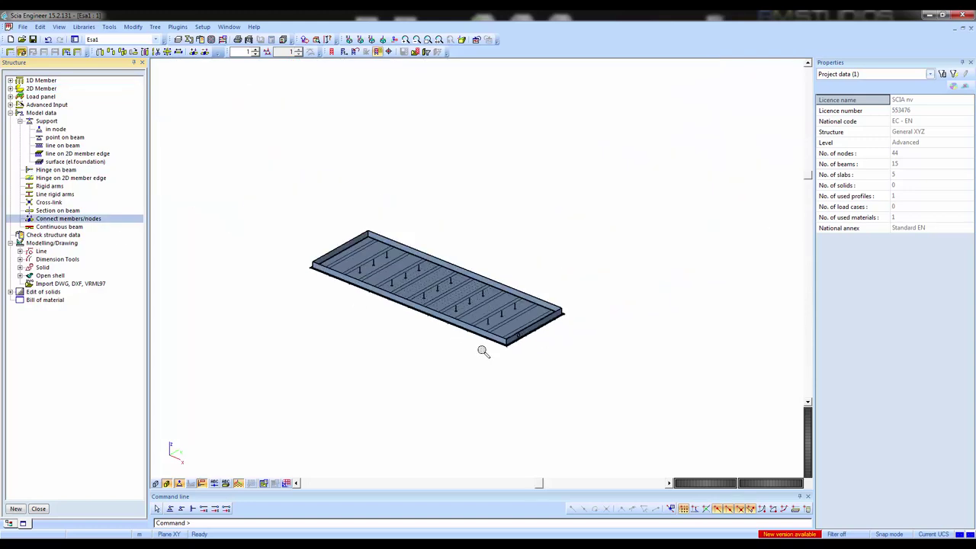
{"action": "scroll", "coordinate": [467, 351], "scroll_direction": "up", "scroll_amount": 5}
{"action": "scroll", "coordinate": [534, 359], "scroll_direction": "down", "scroll_amount": 2}
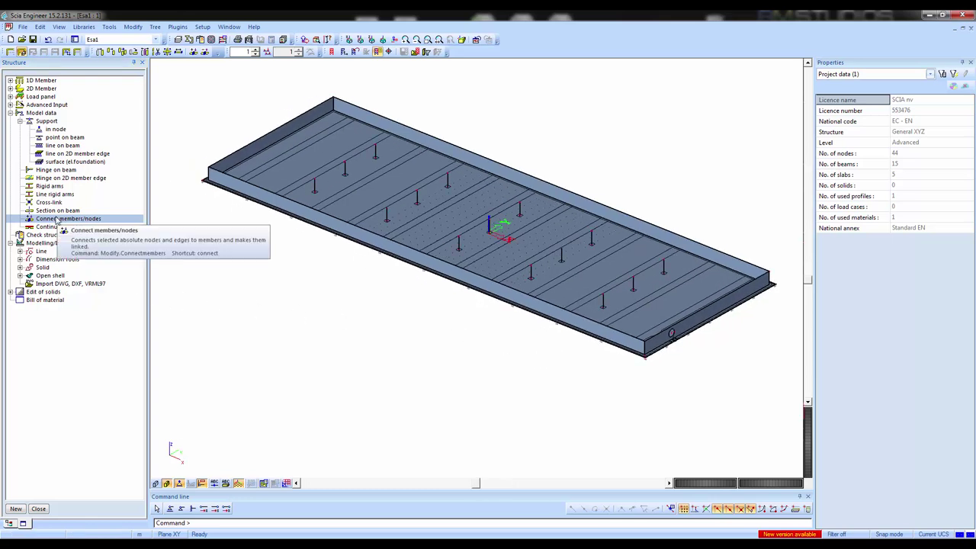
{"action": "double_click", "coordinate": [55, 220]}
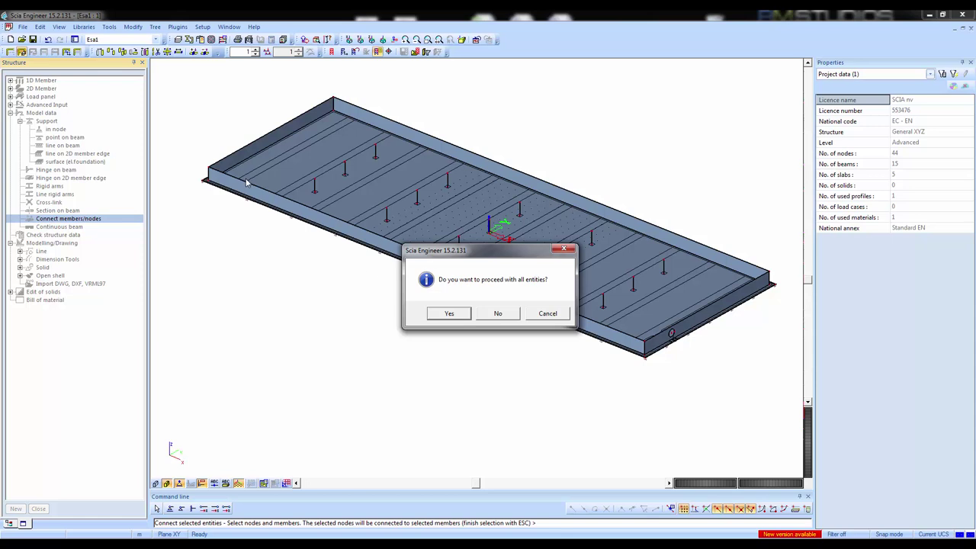
{"action": "left_click_drag", "start_coordinate": [488, 253], "coordinate": [507, 374]}
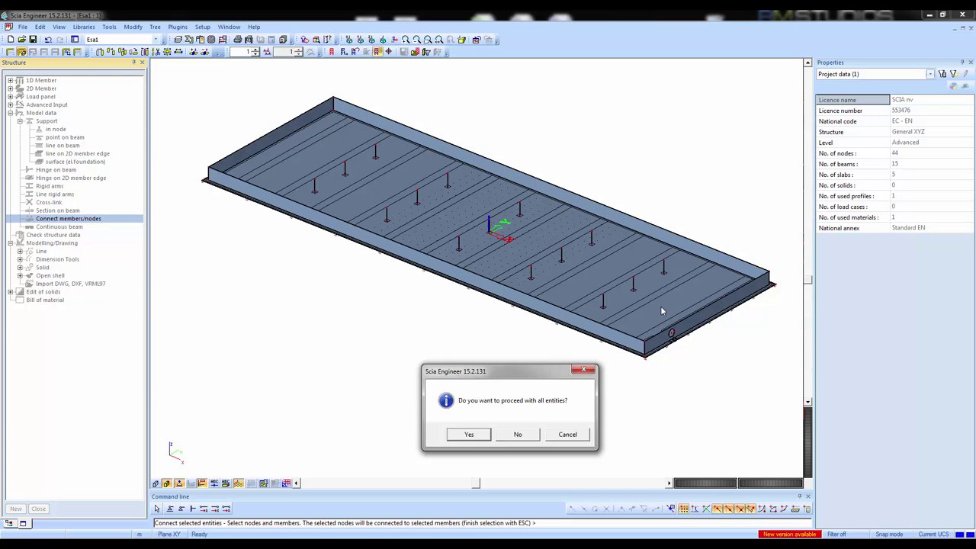
{"action": "left_click", "coordinate": [451, 433]}
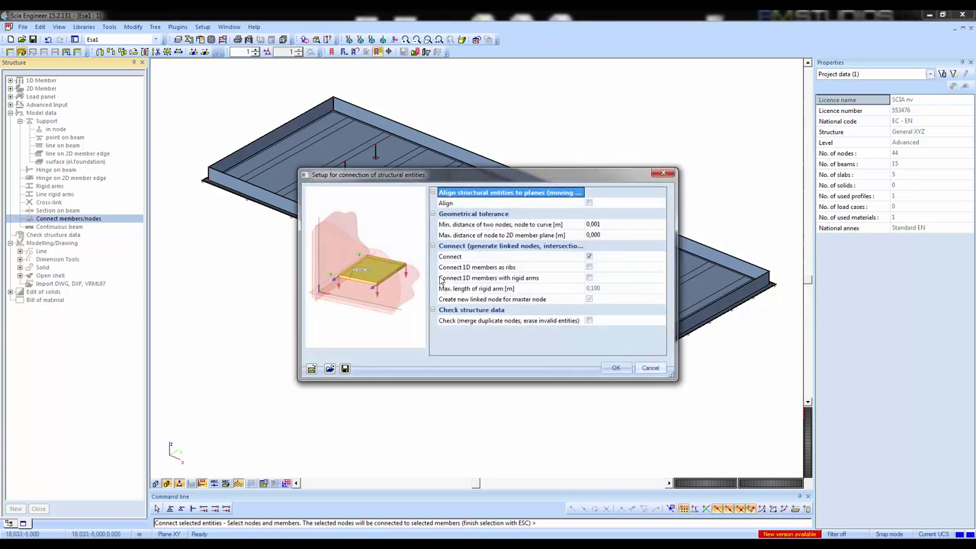
Step: Review the node distance tolerances in the connection setup and generate the connections with only the Connect option enabled
{"action": "left_click", "coordinate": [478, 226]}
{"action": "left_click", "coordinate": [479, 235]}
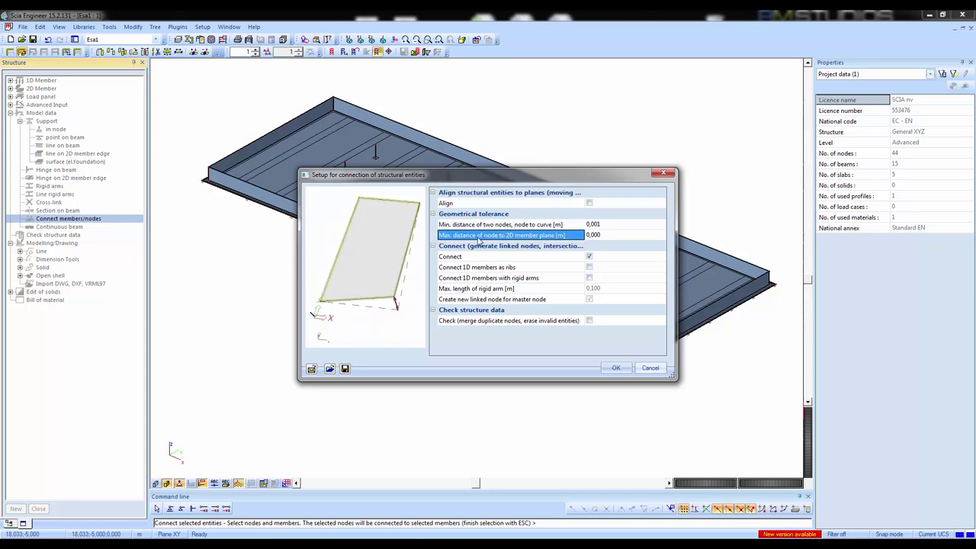
{"action": "left_click", "coordinate": [599, 224]}
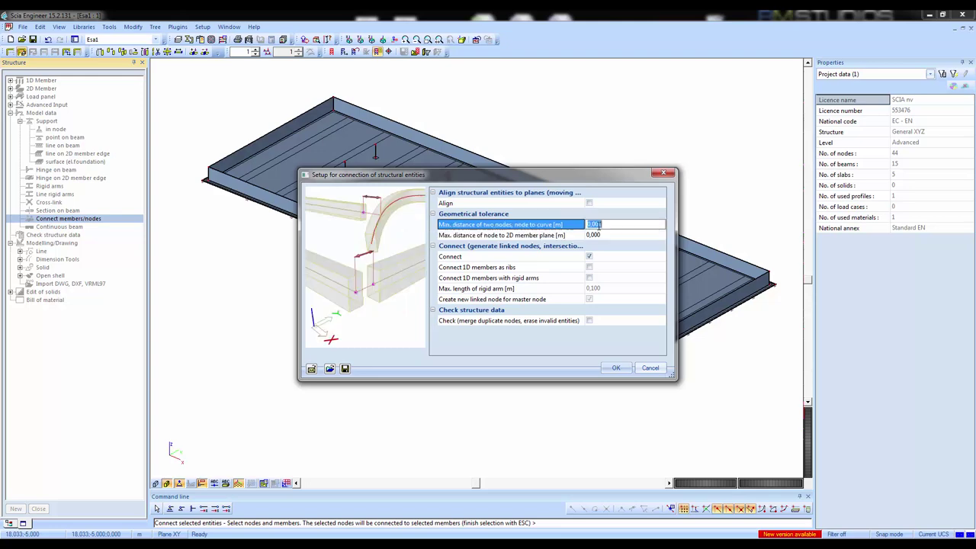
{"action": "left_click", "coordinate": [575, 236]}
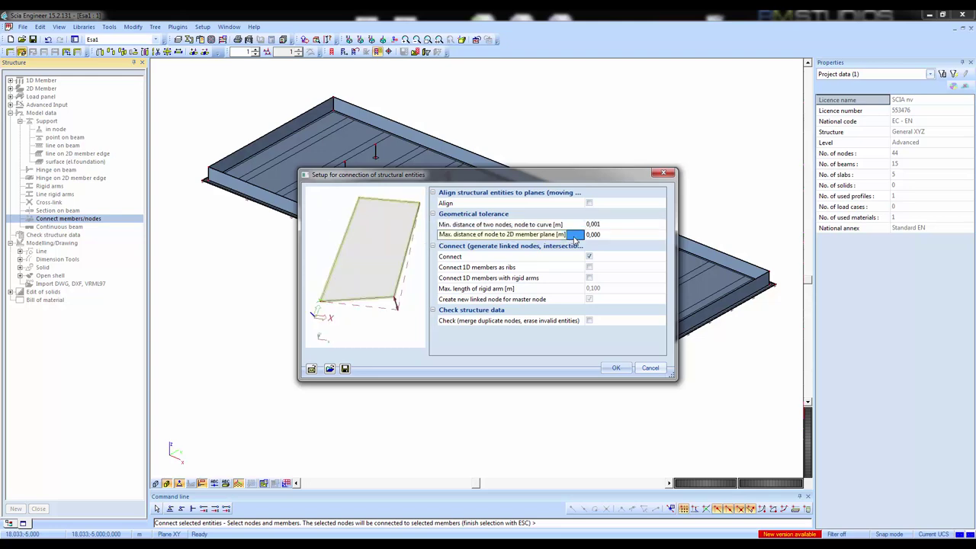
{"action": "left_click", "coordinate": [617, 368]}
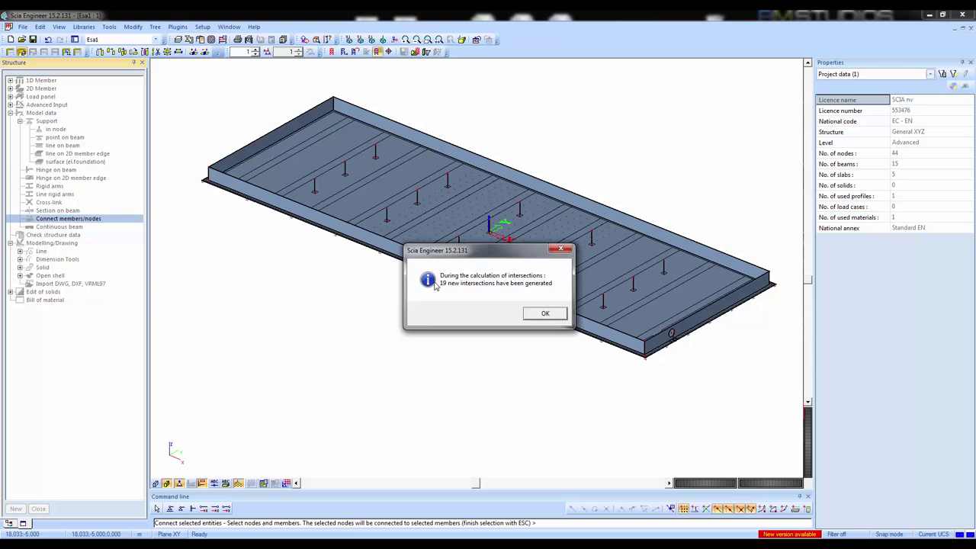
{"action": "left_click", "coordinate": [537, 316]}
Step: Inspect the linked node at a column base and check which 2D member and column it belongs to
{"action": "scroll", "coordinate": [509, 319], "scroll_direction": "up", "scroll_amount": 4}
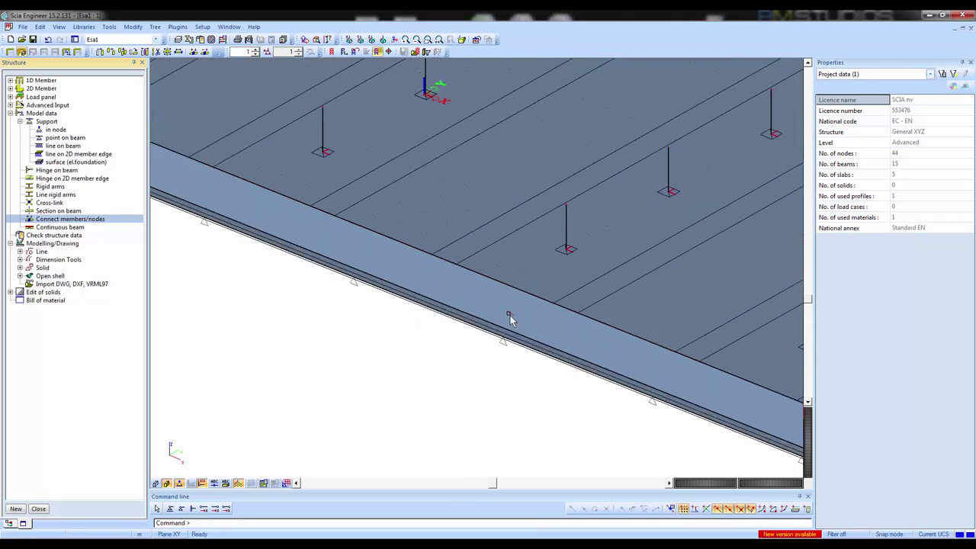
{"action": "scroll", "coordinate": [509, 319], "scroll_direction": "down", "scroll_amount": 5}
{"action": "scroll", "coordinate": [505, 316], "scroll_direction": "up", "scroll_amount": 8}
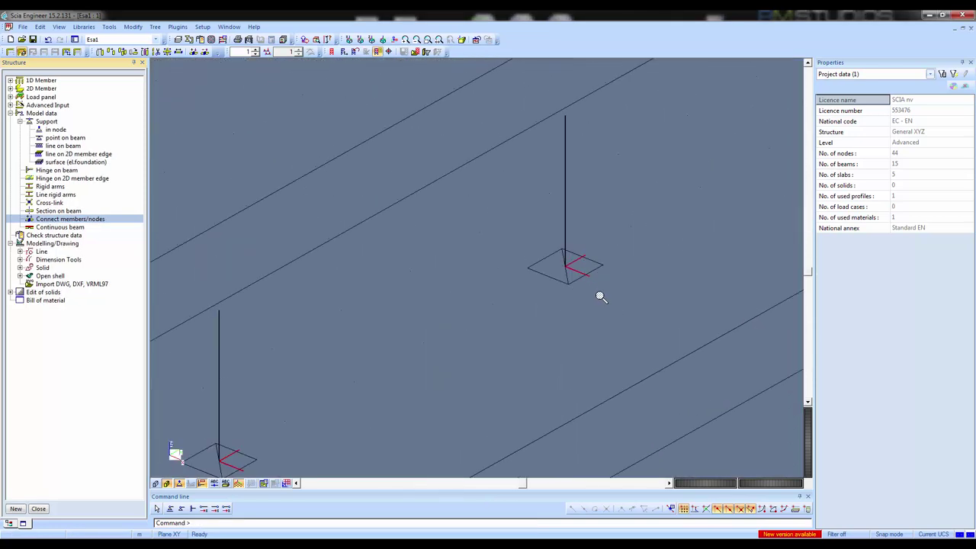
{"action": "left_click", "coordinate": [591, 266]}
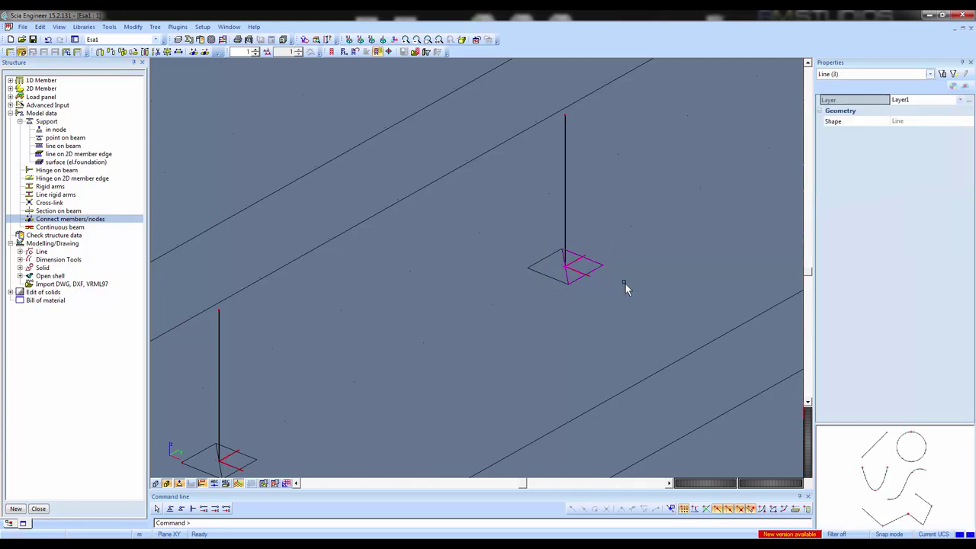
{"action": "left_click", "coordinate": [869, 76]}
{"action": "left_click", "coordinate": [850, 94]}
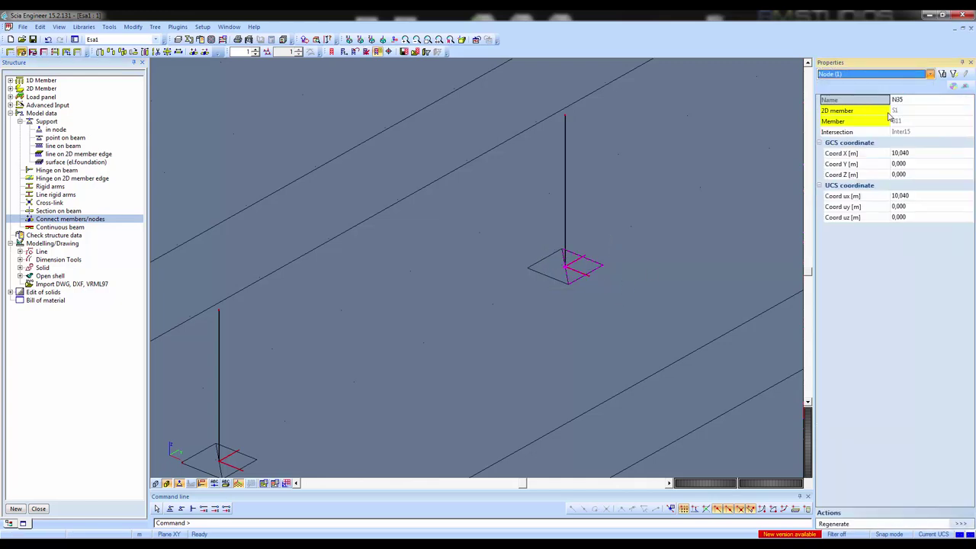
{"action": "left_click", "coordinate": [877, 112]}
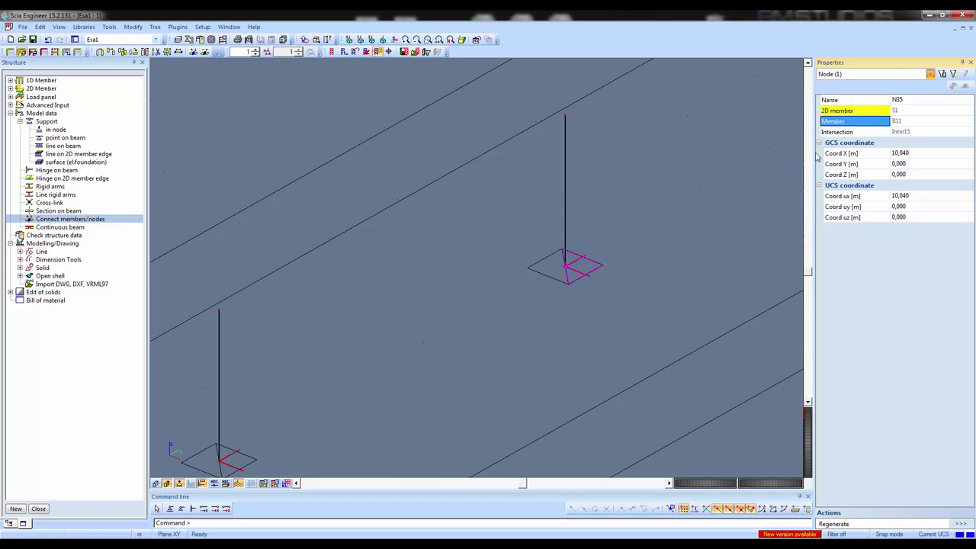
{"action": "key", "text": "Escape"}
Step: Inspect the internal edge where the long wall meets the base plate and check which 2D members it connects
{"action": "scroll", "coordinate": [442, 303], "scroll_direction": "down", "scroll_amount": 4}
{"action": "scroll", "coordinate": [611, 221], "scroll_direction": "up", "scroll_amount": 6}
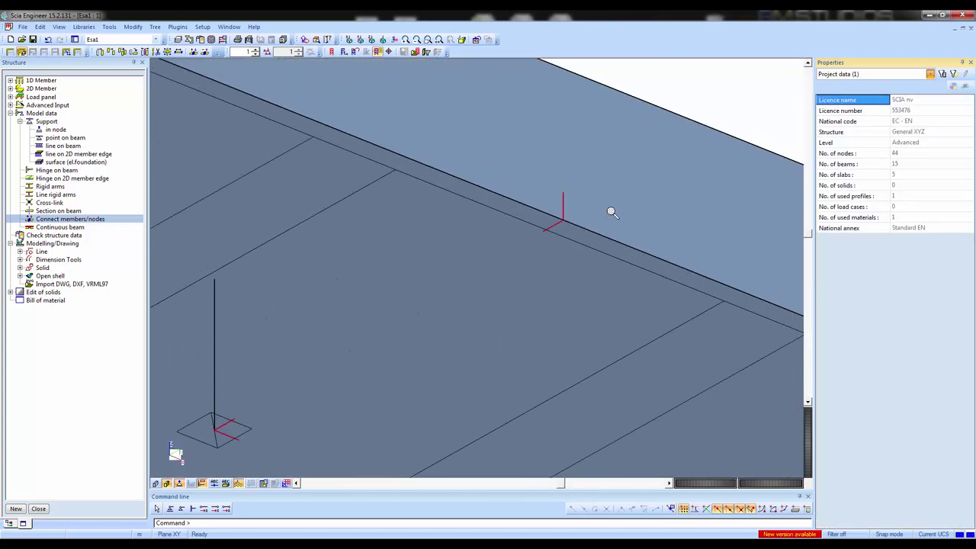
{"action": "left_click", "coordinate": [567, 205]}
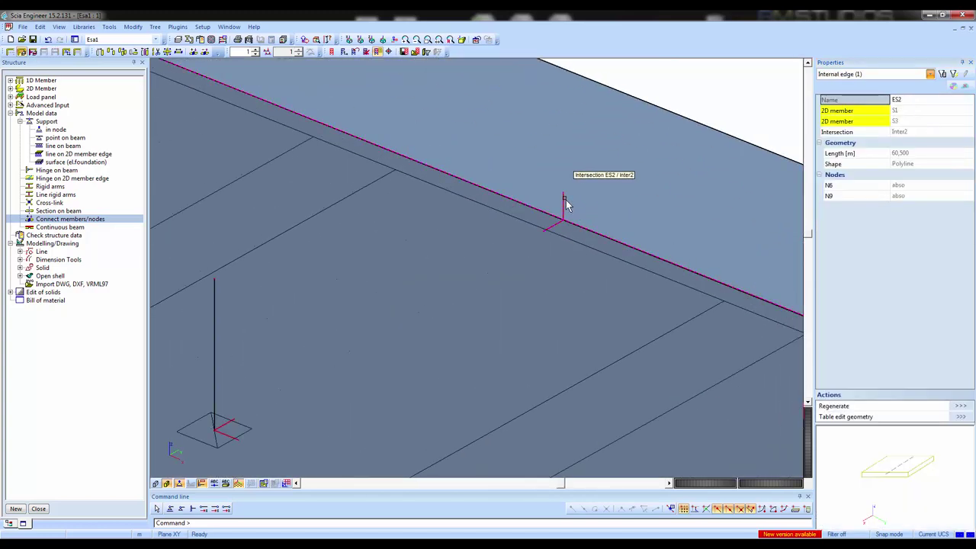
{"action": "left_click", "coordinate": [840, 122]}
{"action": "left_click", "coordinate": [840, 112]}
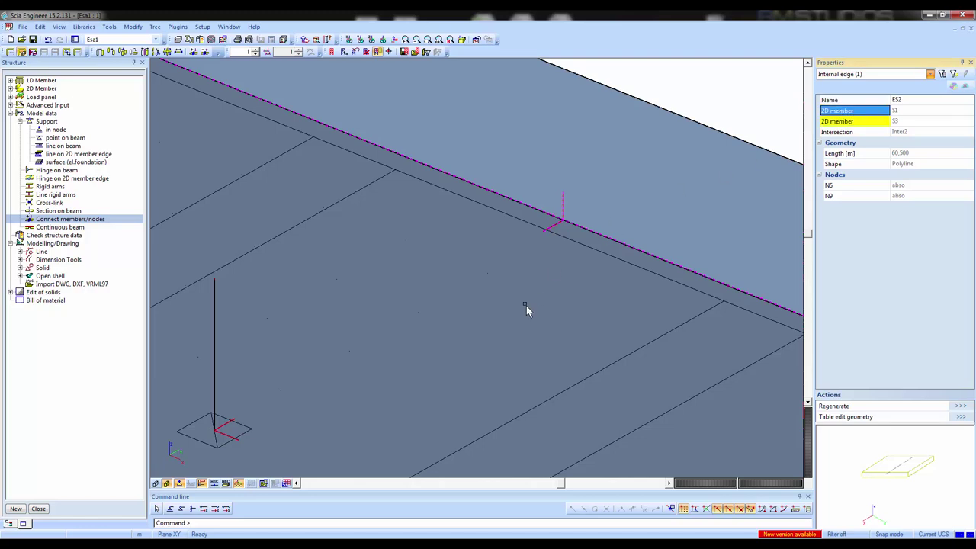
{"action": "scroll", "coordinate": [525, 309], "scroll_direction": "down", "scroll_amount": 3}
{"action": "scroll", "coordinate": [521, 339], "scroll_direction": "down", "scroll_amount": 3}
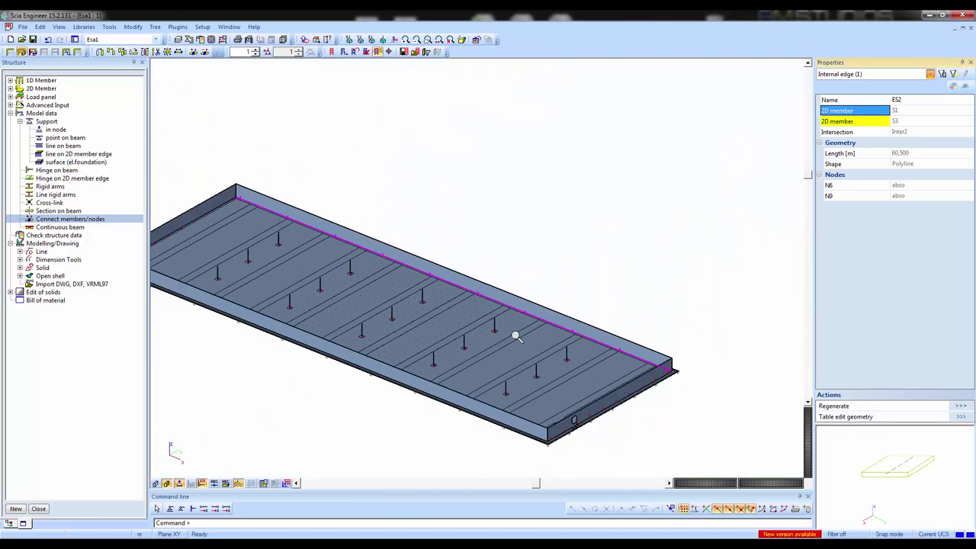
{"action": "scroll", "coordinate": [531, 297], "scroll_direction": "down", "scroll_amount": 2}
{"action": "key", "text": "Escape"}
{"action": "middle_click_drag", "start_coordinate": [531, 298], "coordinate": [562, 298]}
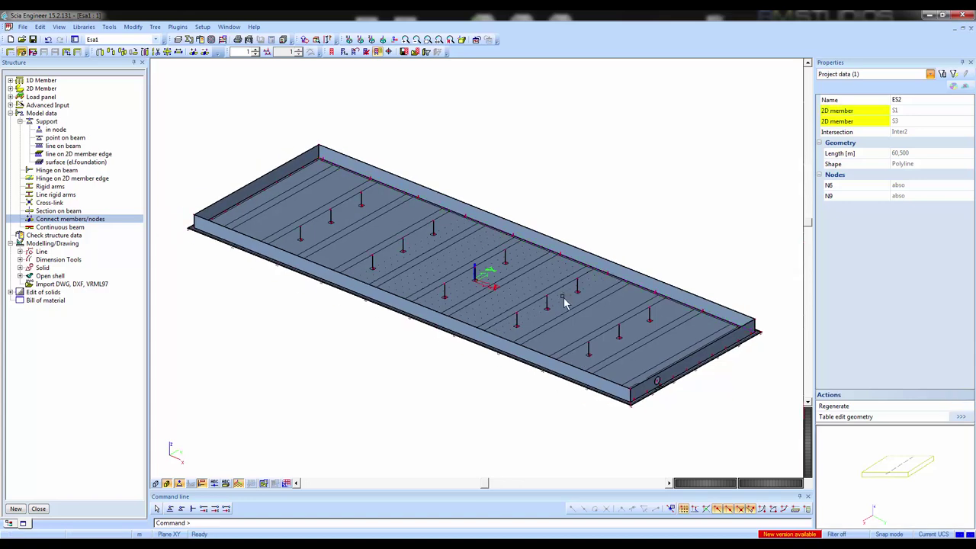
Step: Check the structure data for duplicate nodes, invalid members, data references and additional data positions, and close the structure service
{"action": "double_click", "coordinate": [53, 236]}
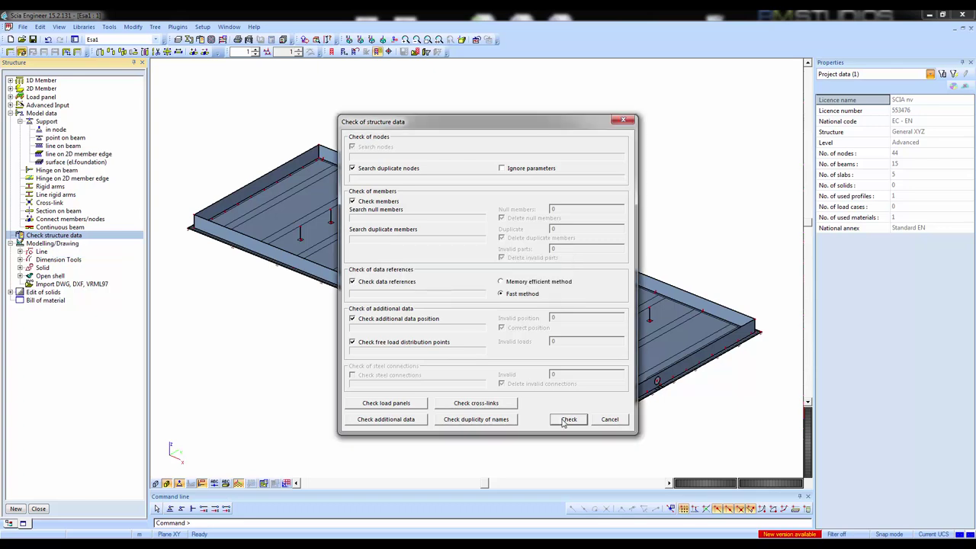
{"action": "left_click", "coordinate": [566, 420]}
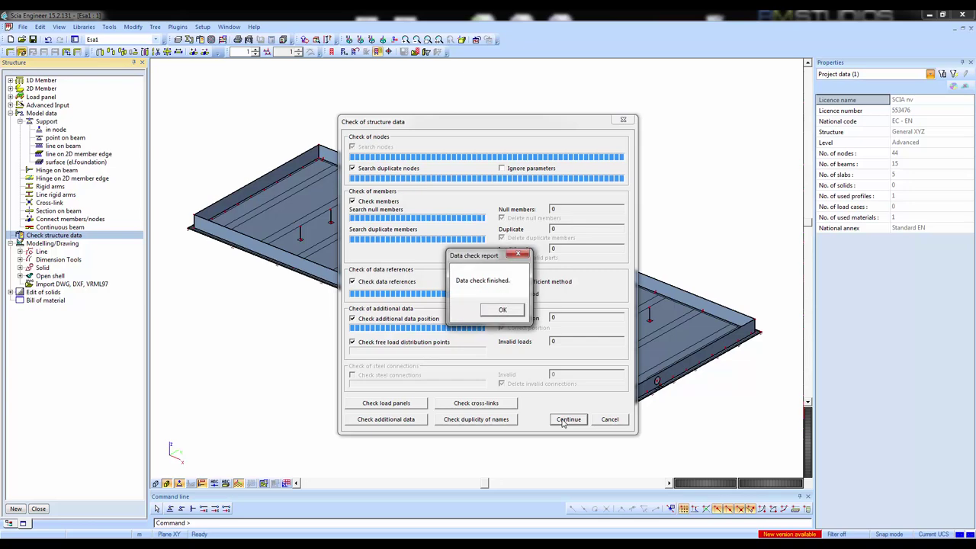
{"action": "left_click", "coordinate": [510, 311]}
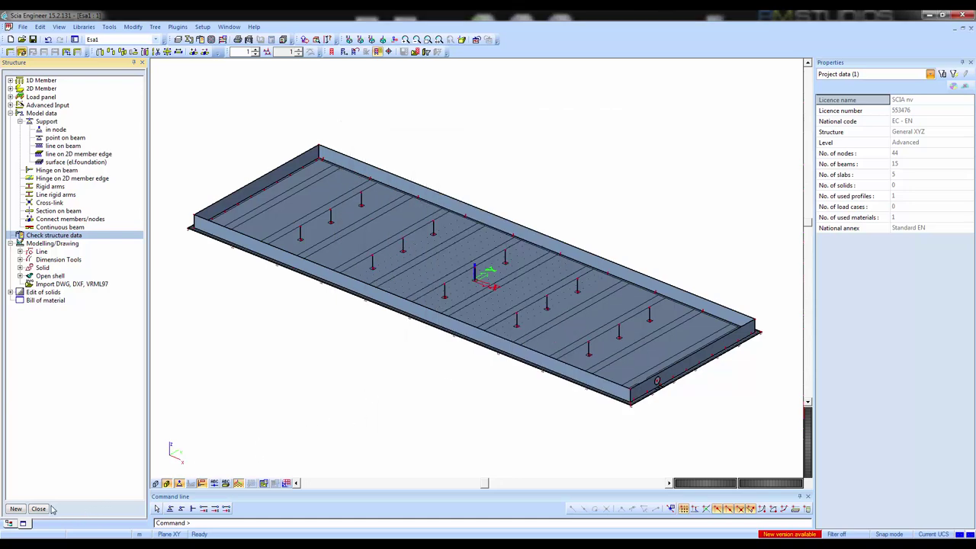
{"action": "left_click", "coordinate": [39, 509]}
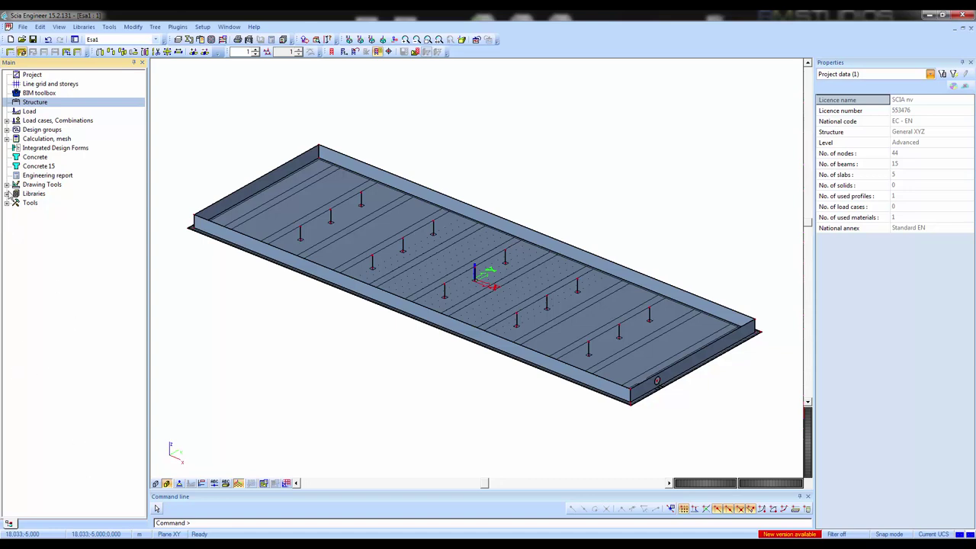
Step: Open the load cases and describe the permanent self-weight load case as Self weight
{"action": "left_click", "coordinate": [10, 125]}
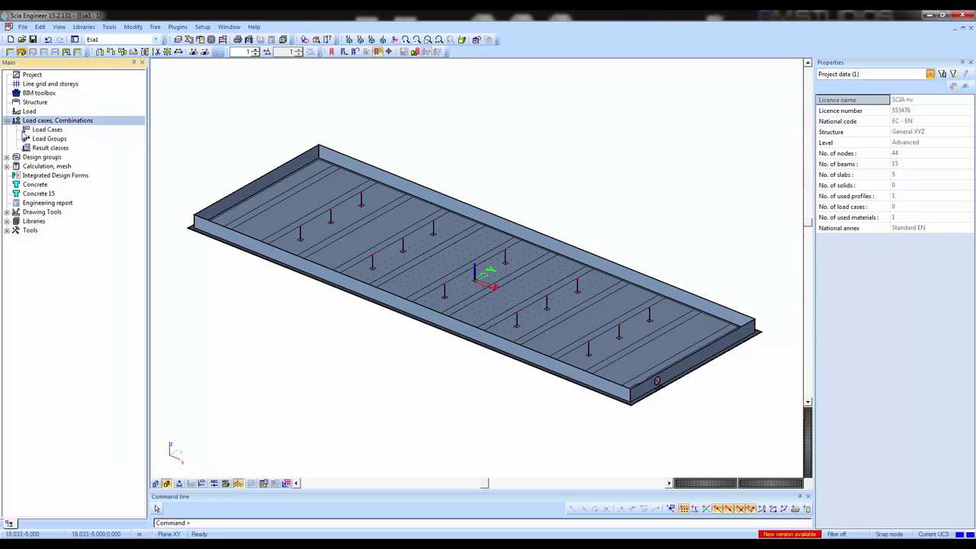
{"action": "left_click", "coordinate": [36, 132]}
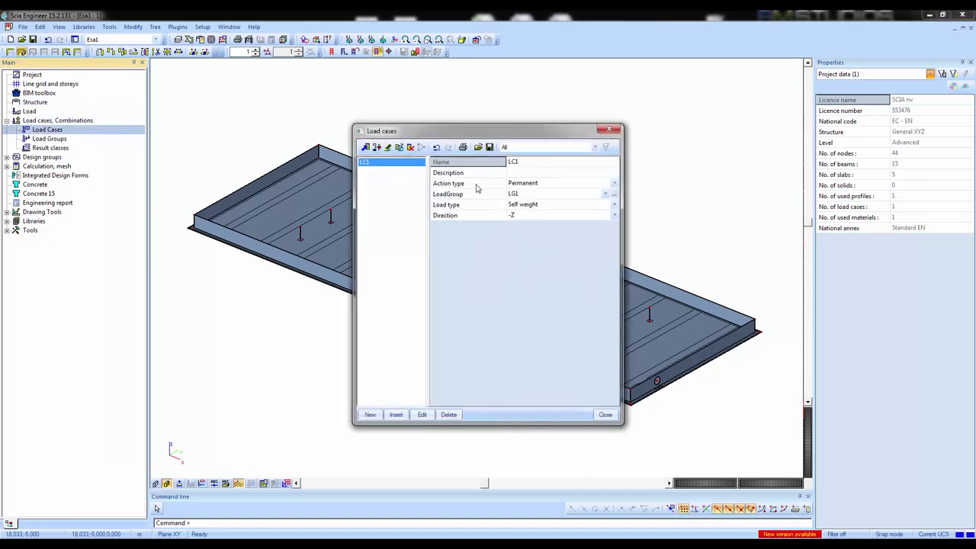
{"action": "left_click", "coordinate": [517, 173]}
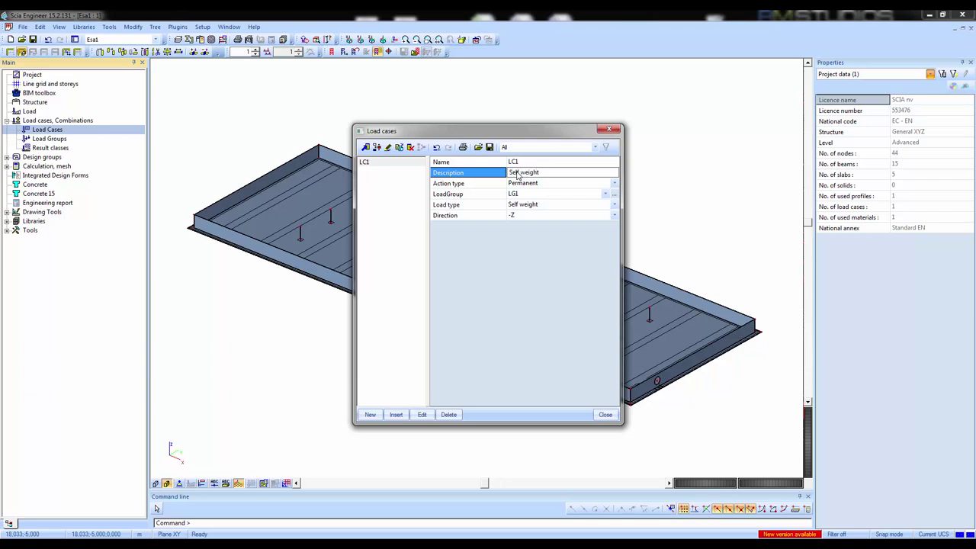
{"action": "type", "text": "Self weight"}
{"action": "left_click", "coordinate": [473, 211]}
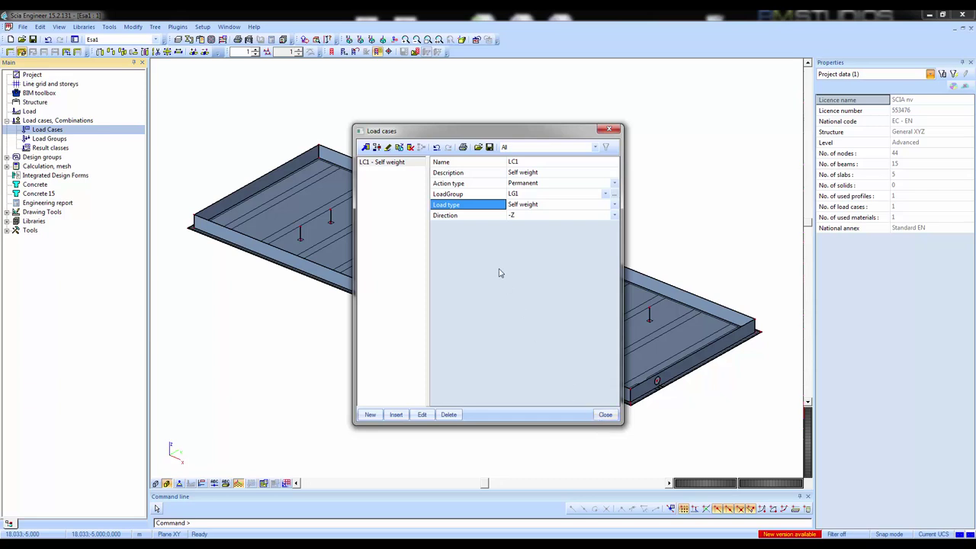
Step: Add a second load case with the description Water and set its action type to Variable
{"action": "left_click", "coordinate": [370, 414]}
{"action": "left_click", "coordinate": [525, 173]}
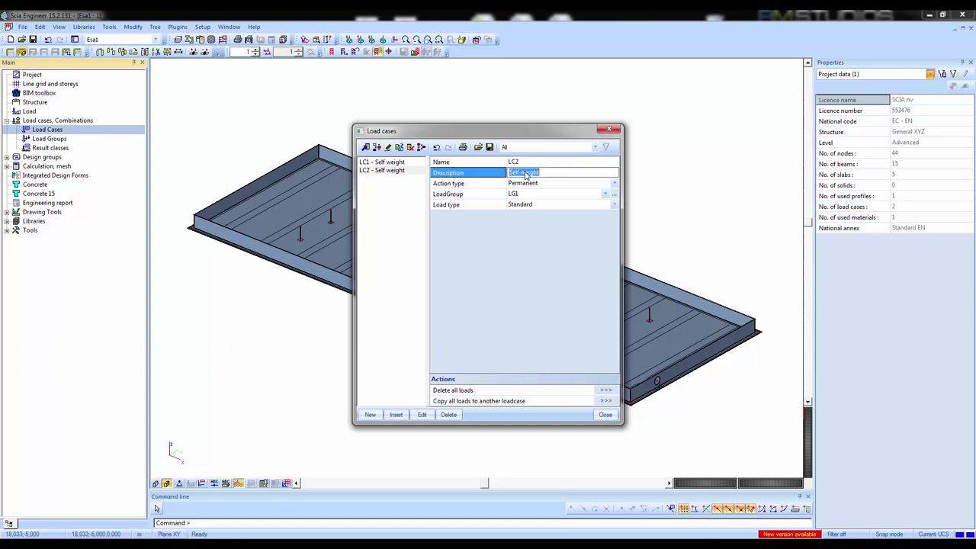
{"action": "type", "text": "Water"}
{"action": "key", "text": "Return"}
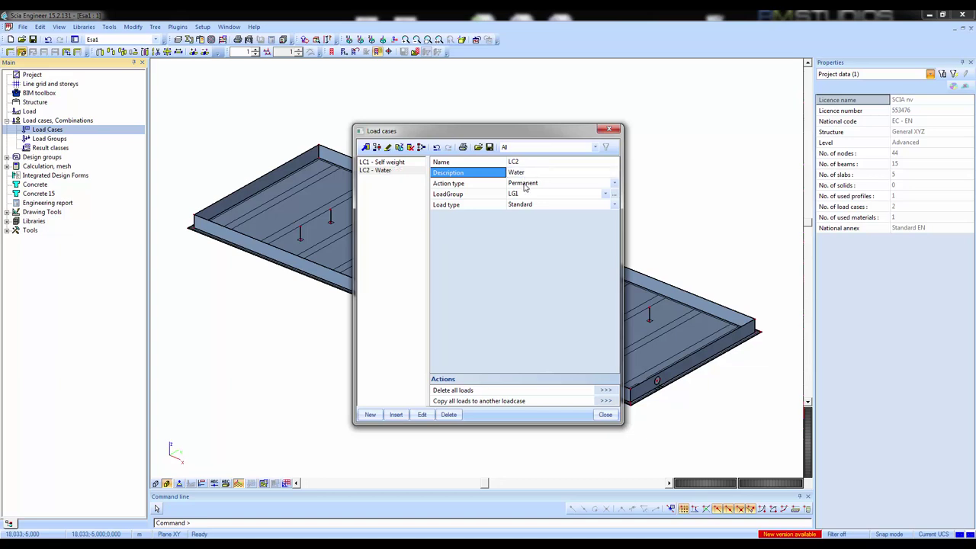
{"action": "left_click", "coordinate": [524, 184]}
{"action": "left_click", "coordinate": [519, 202]}
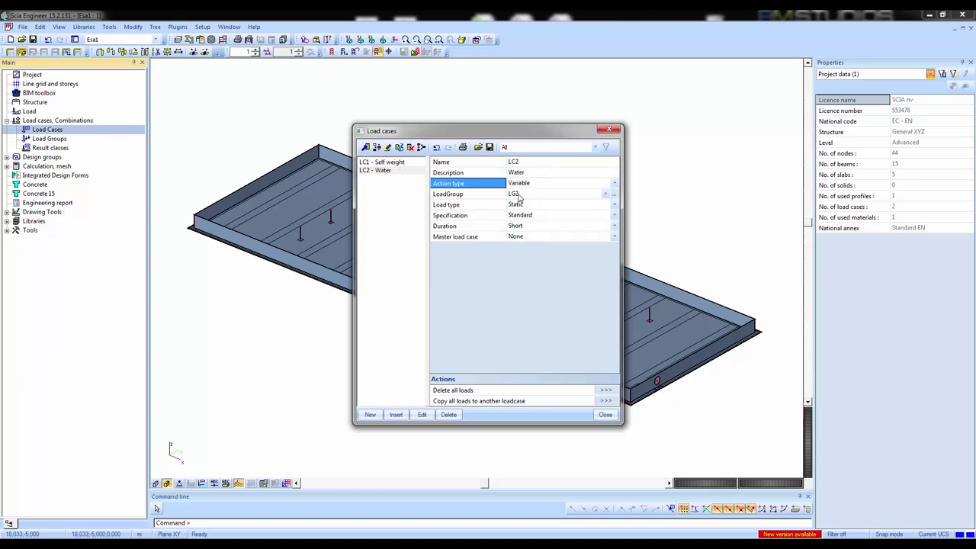
Step: Add a third load case and set its description to Ground
{"action": "left_click", "coordinate": [365, 416]}
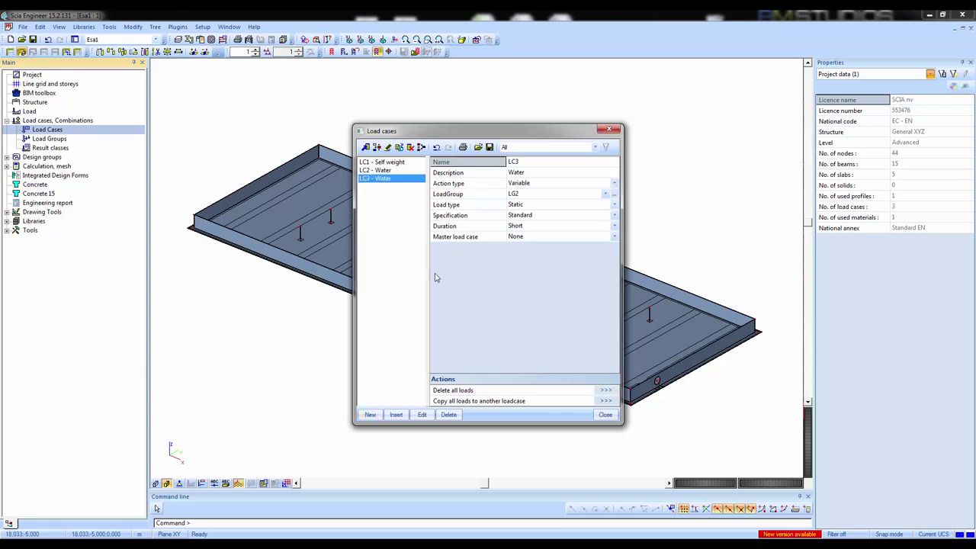
{"action": "left_click", "coordinate": [531, 175]}
{"action": "type", "text": "Grou"}
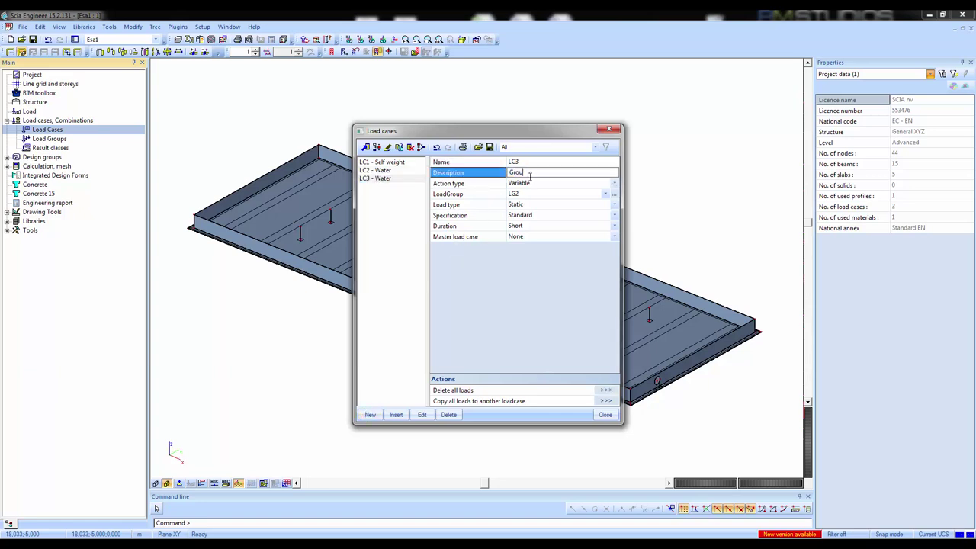
{"action": "type", "text": "nd"}
{"action": "key", "text": "Return"}
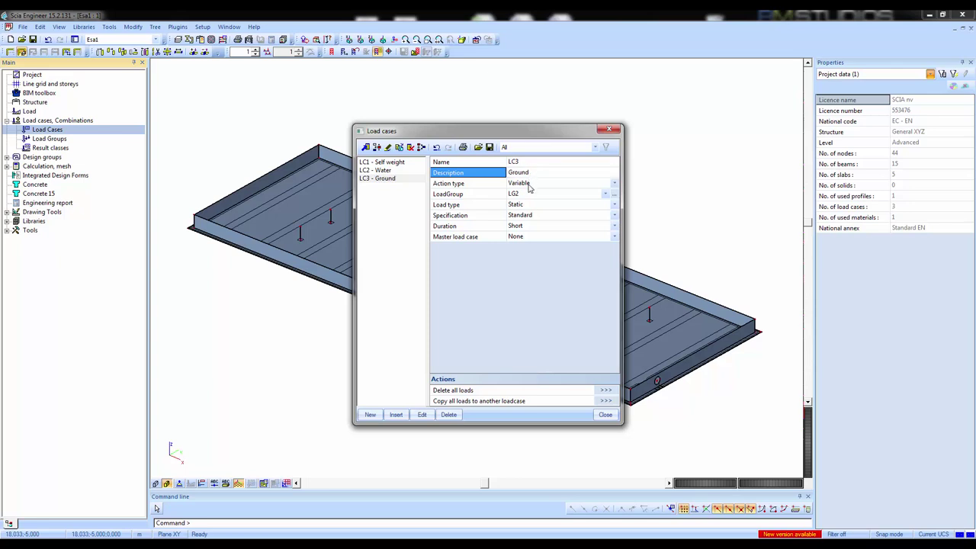
Step: Set the Ground load case to Permanent, add a fourth load case described as Load upper structure, and close the load cases
{"action": "left_click", "coordinate": [527, 184]}
{"action": "left_click", "coordinate": [508, 193]}
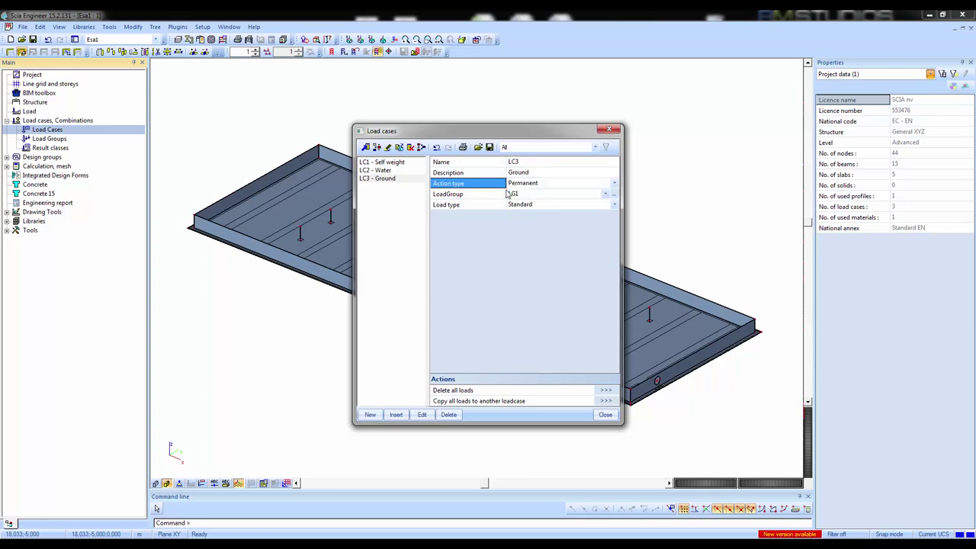
{"action": "left_click", "coordinate": [369, 414]}
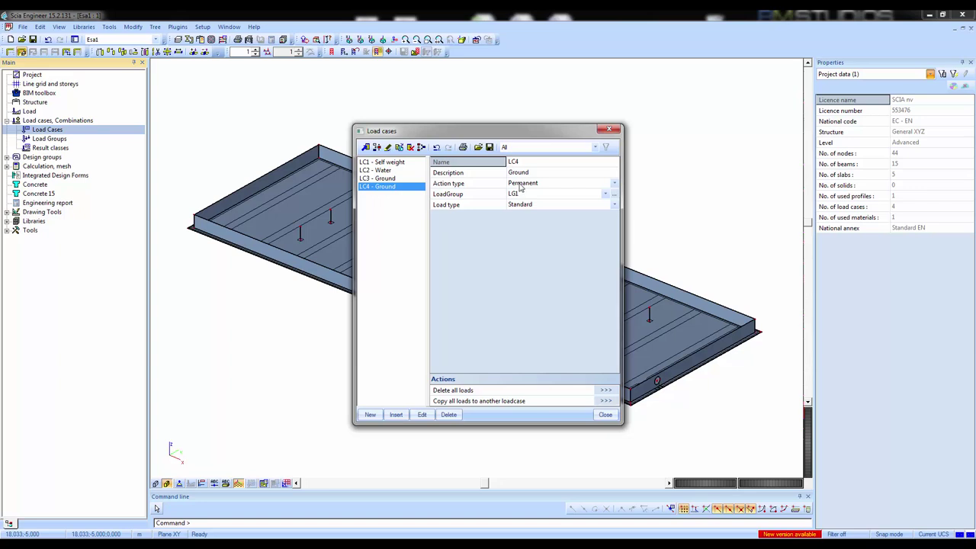
{"action": "left_click", "coordinate": [522, 173]}
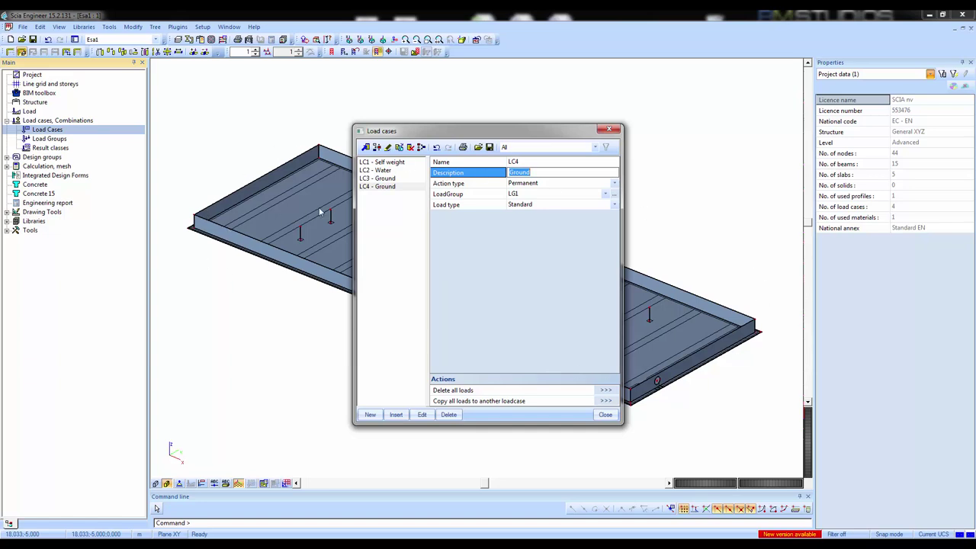
{"action": "type", "text": "Load upper structure"}
{"action": "key", "text": "Return"}
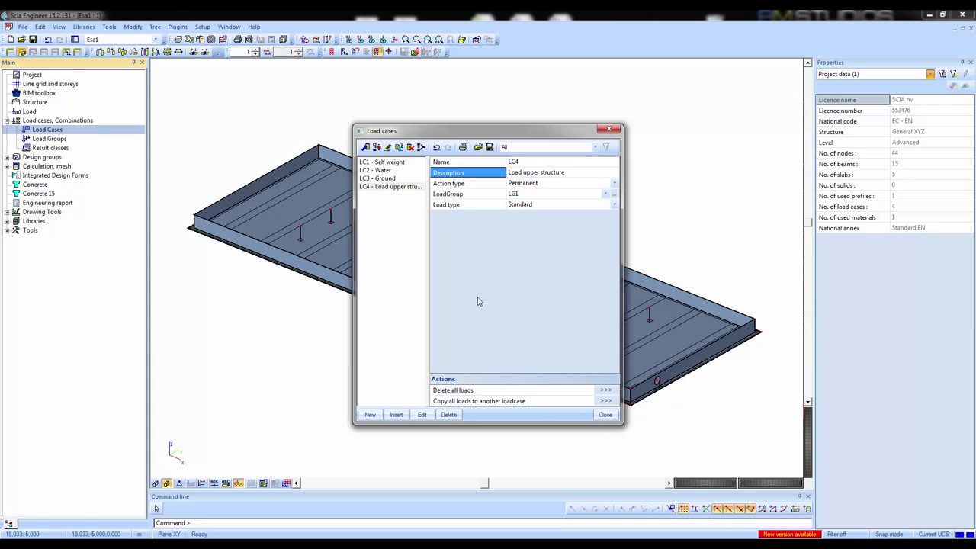
{"action": "left_click", "coordinate": [605, 414]}
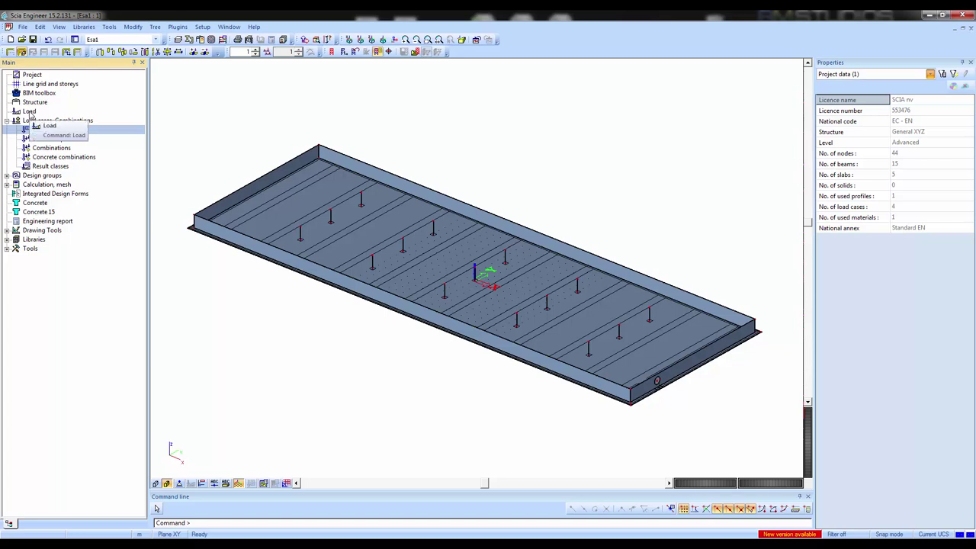
Step: Open the load input and check the list of defined load cases
{"action": "left_click", "coordinate": [29, 112]}
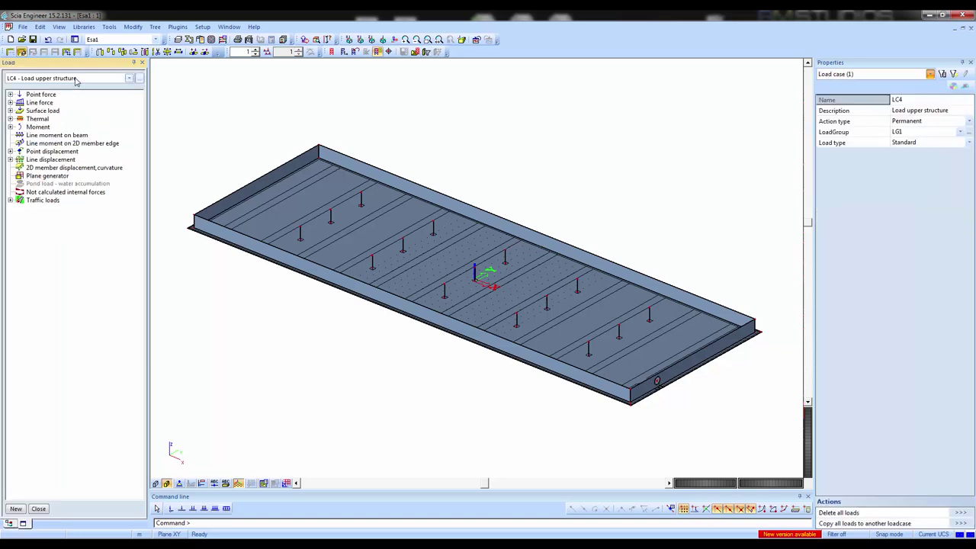
{"action": "left_click", "coordinate": [76, 79]}
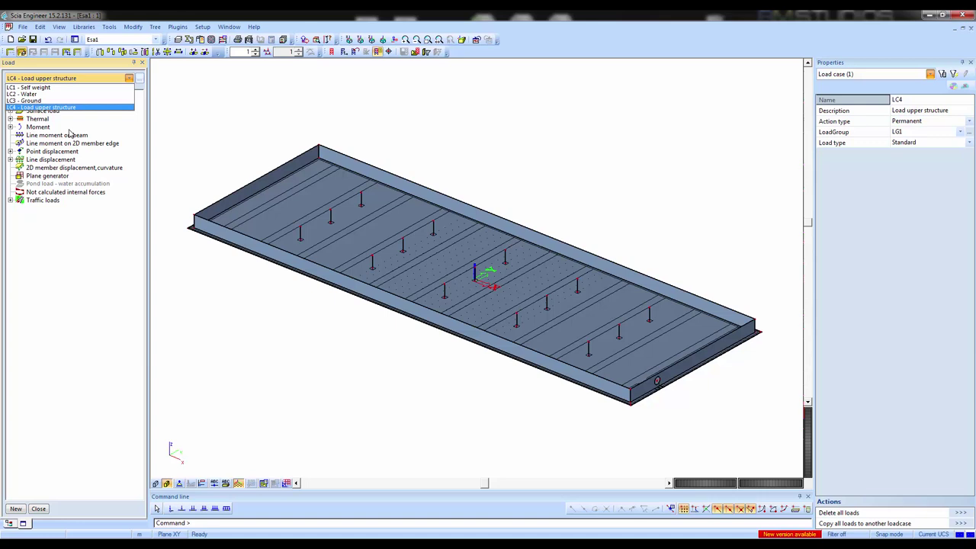
{"action": "left_click", "coordinate": [64, 79]}
{"action": "left_click", "coordinate": [131, 78]}
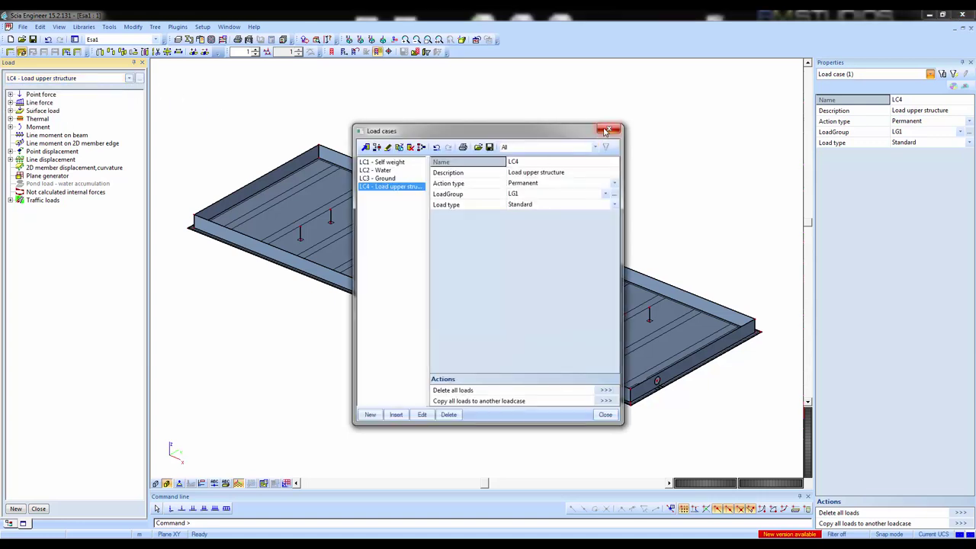
{"action": "left_click", "coordinate": [607, 130]}
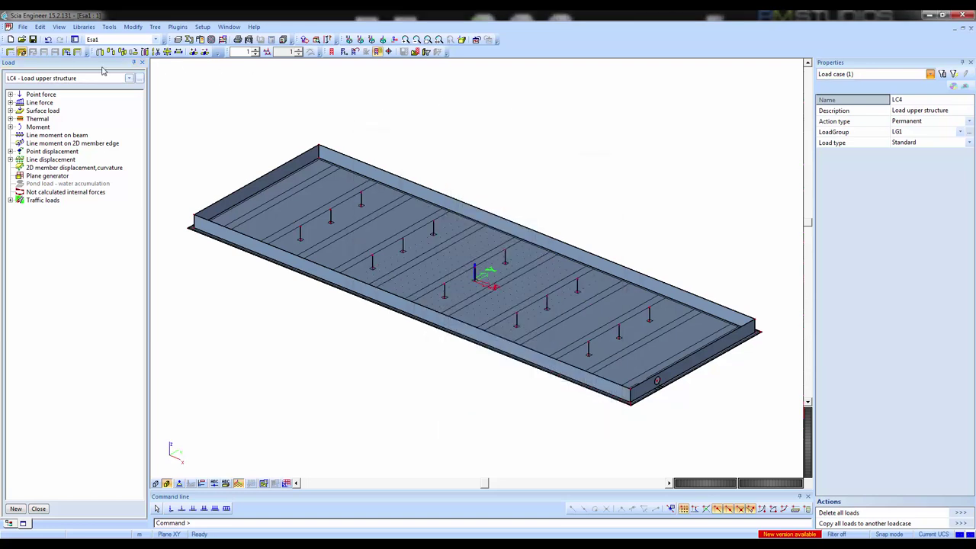
Step: Look through the Ground and Self weight load cases and make LC2 - Water the active load case
{"action": "left_click", "coordinate": [92, 79]}
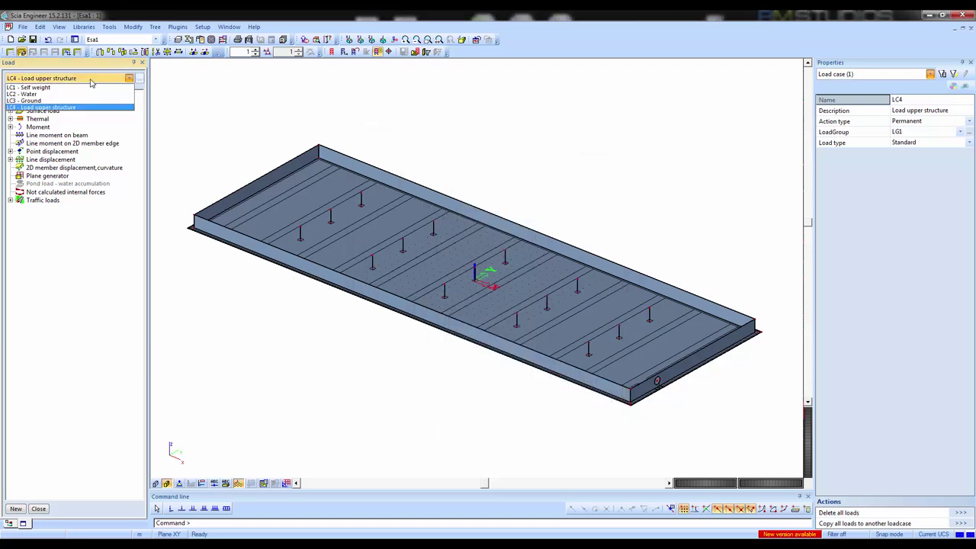
{"action": "left_click", "coordinate": [68, 101]}
{"action": "left_click", "coordinate": [37, 79]}
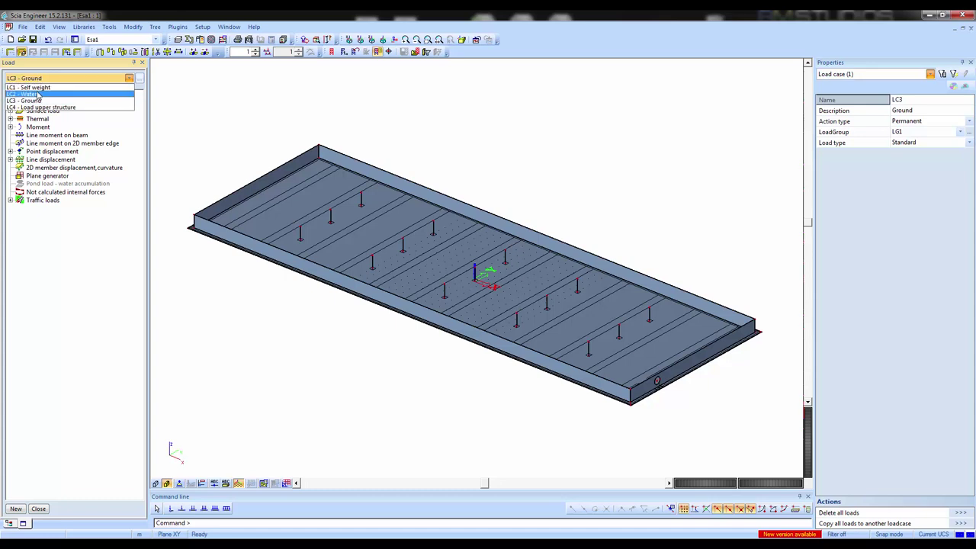
{"action": "left_click", "coordinate": [40, 86]}
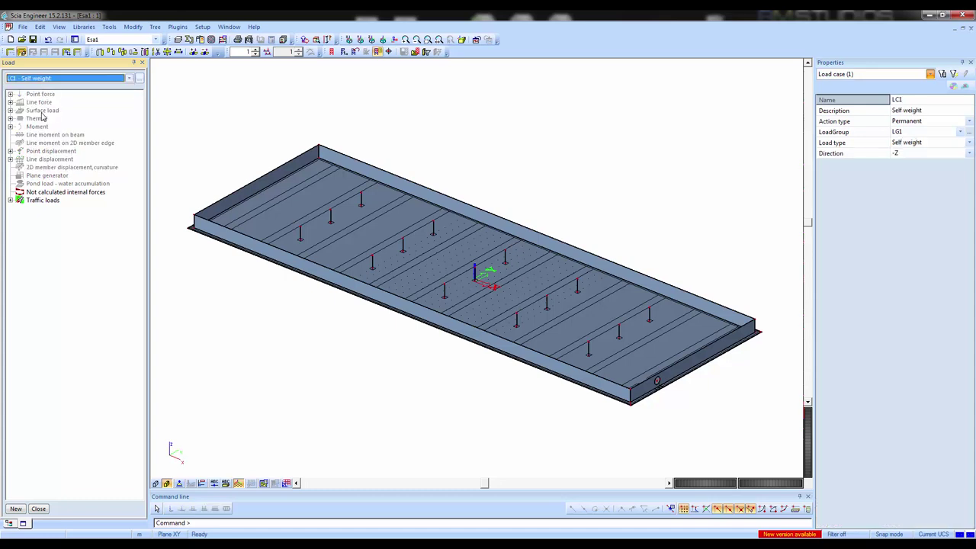
{"action": "left_click", "coordinate": [11, 94]}
{"action": "left_click", "coordinate": [11, 93]}
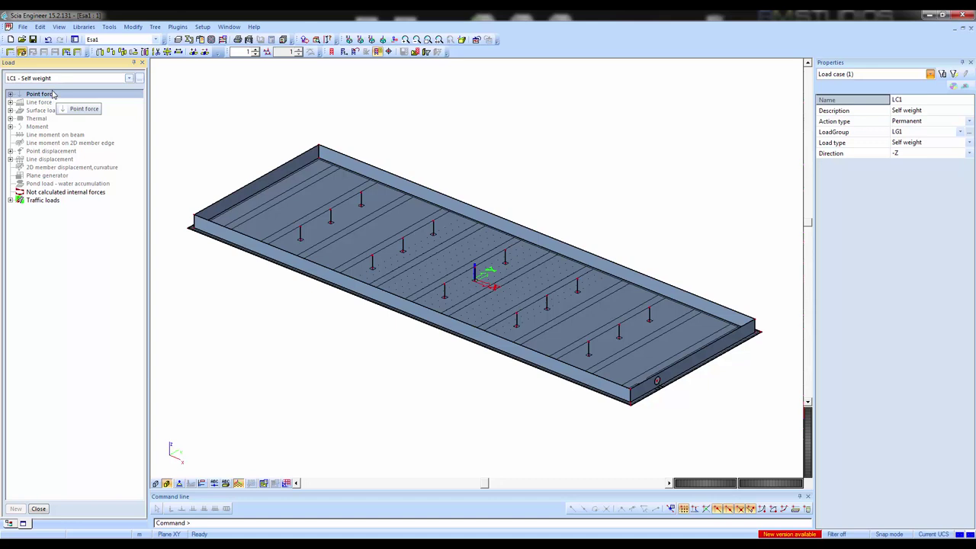
{"action": "left_click", "coordinate": [61, 79]}
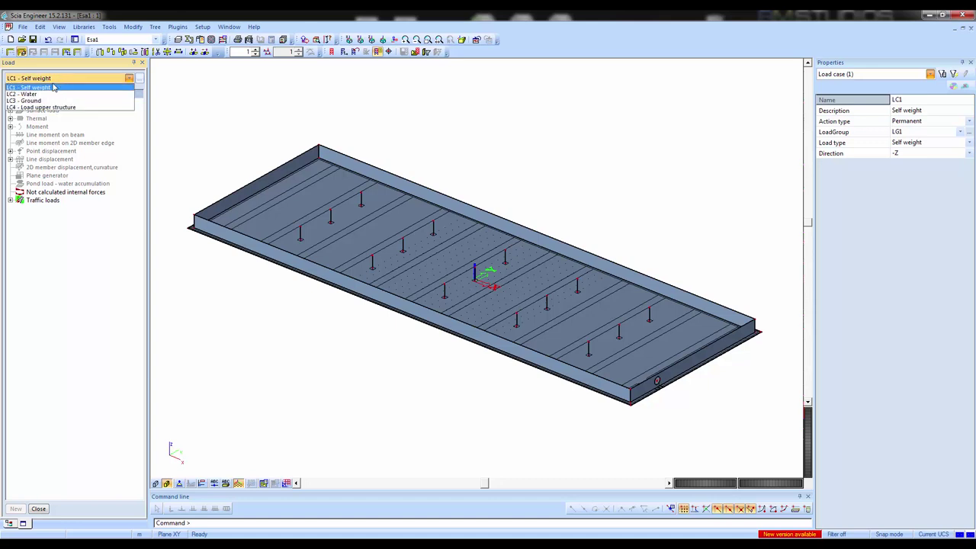
{"action": "left_click", "coordinate": [45, 94]}
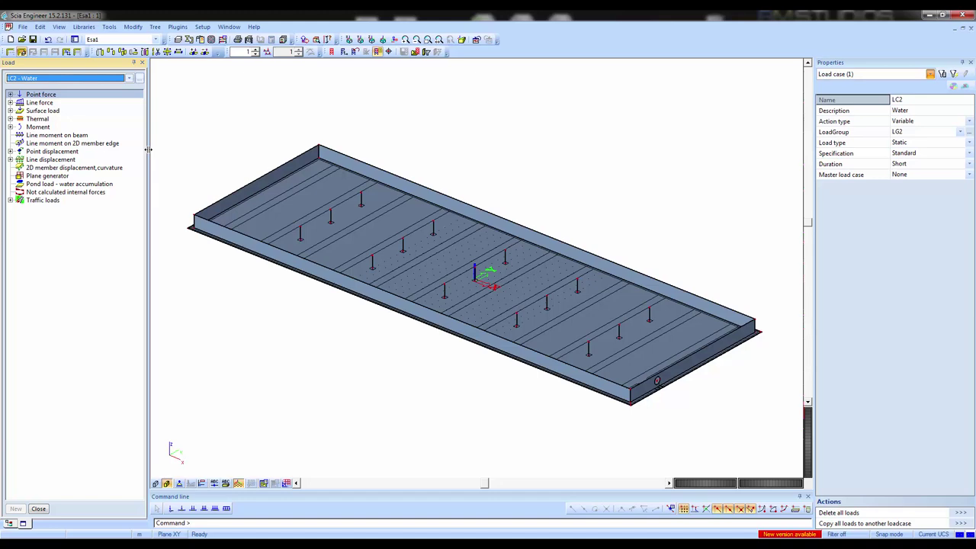
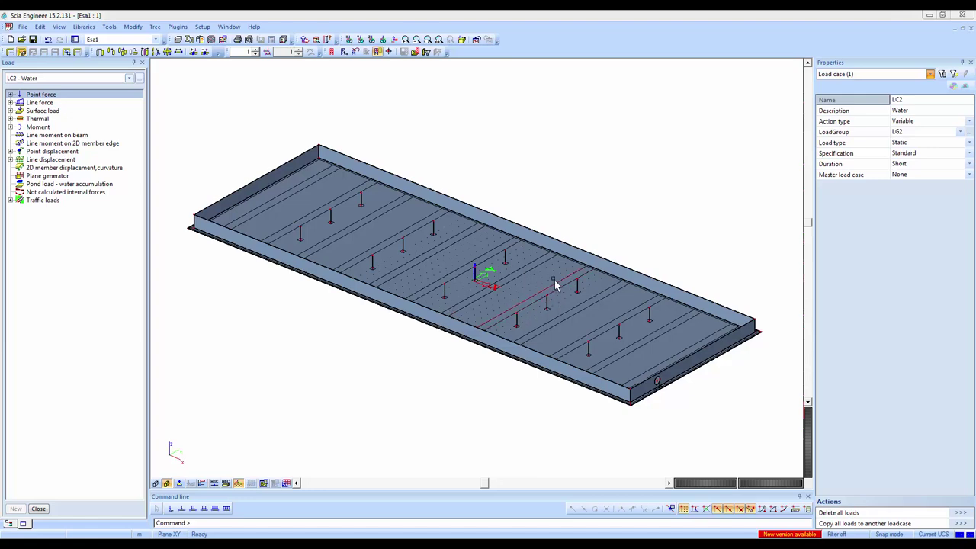
Step: Align the UCS with the local coordinate system of the reservoir's long front wall
{"action": "right_click_drag", "start_coordinate": [445, 363], "coordinate": [472, 359], "text": "ctrl"}
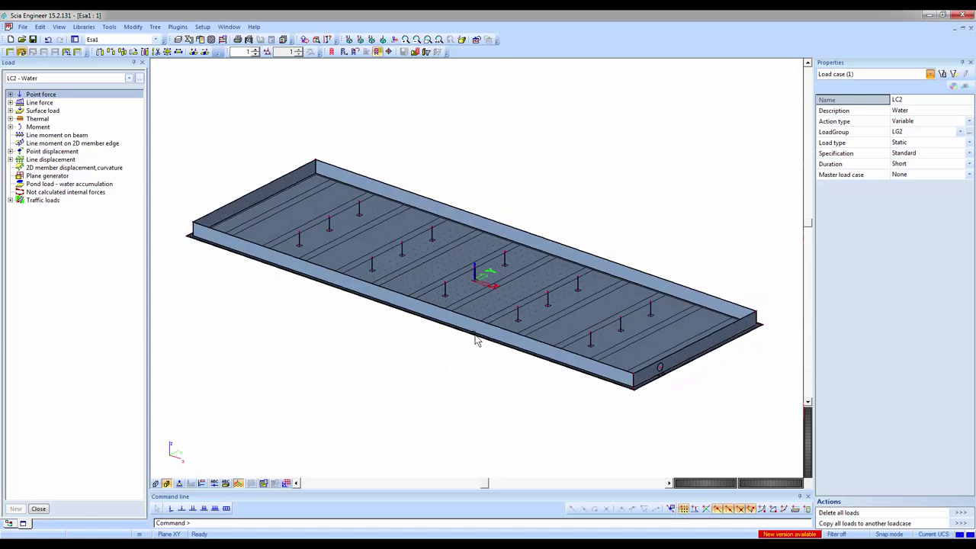
{"action": "scroll", "coordinate": [493, 280], "scroll_direction": "up", "scroll_amount": 3}
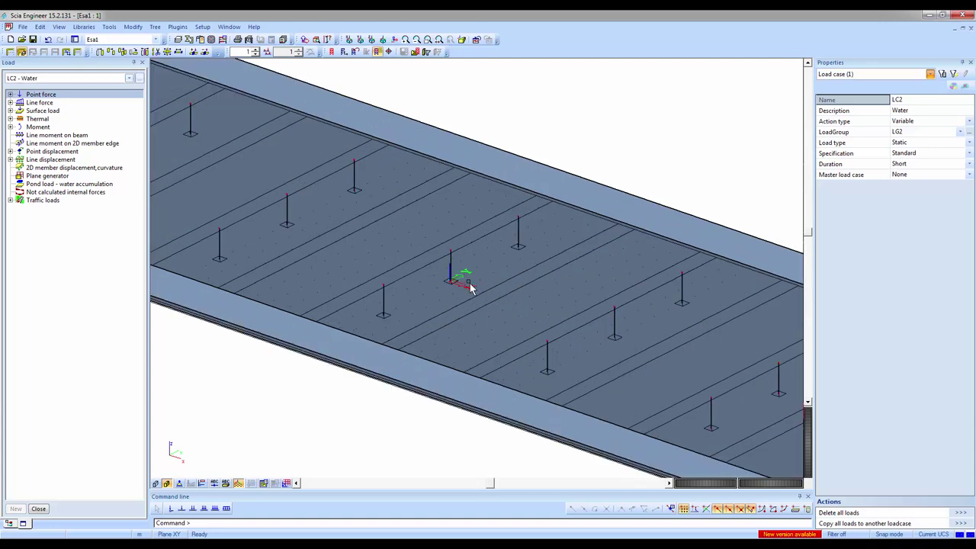
{"action": "scroll", "coordinate": [469, 286], "scroll_direction": "down", "scroll_amount": 3}
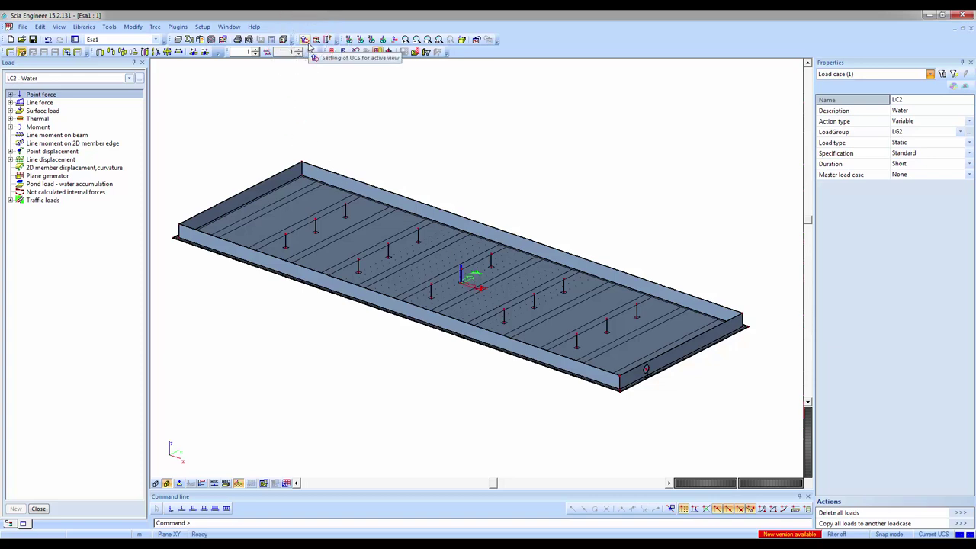
{"action": "left_click", "coordinate": [111, 27]}
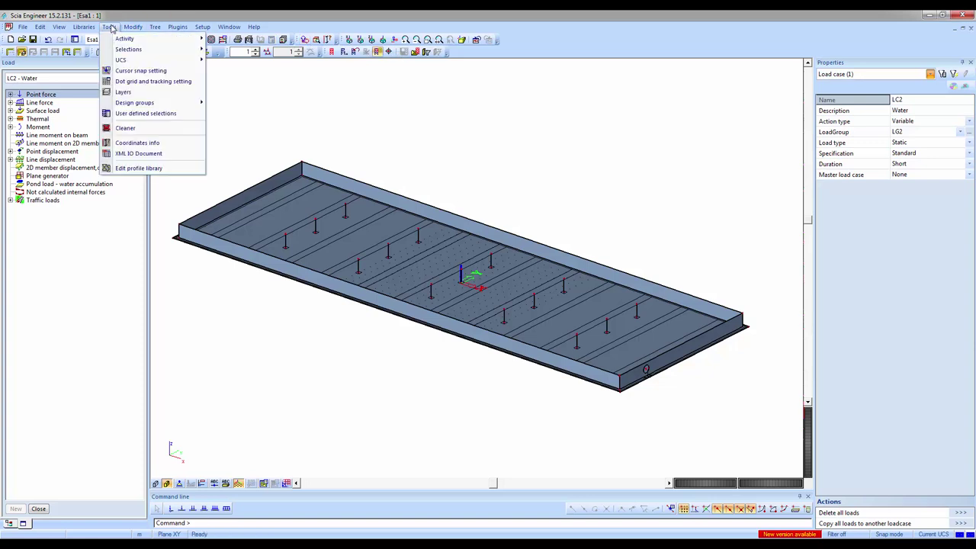
{"action": "mouse_move", "coordinate": [126, 61]}
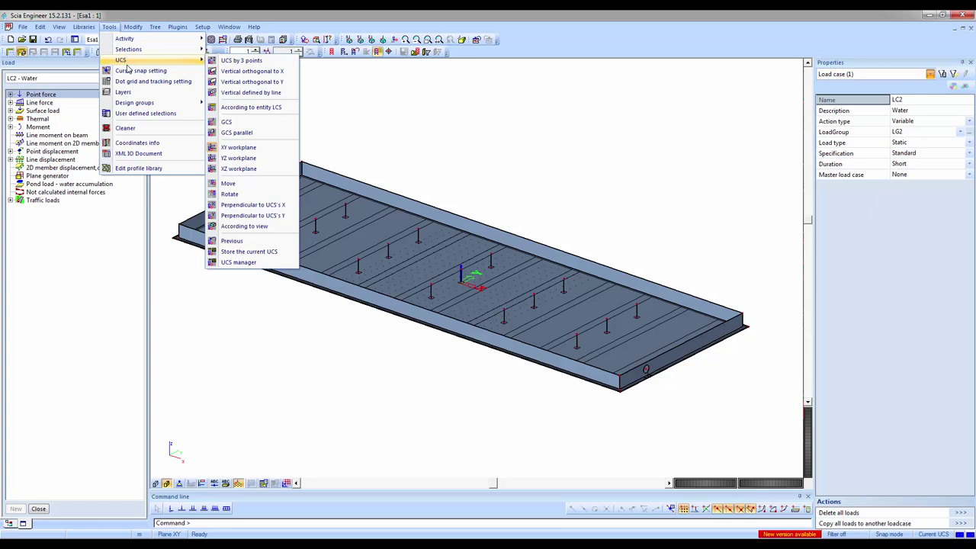
{"action": "left_click", "coordinate": [250, 109]}
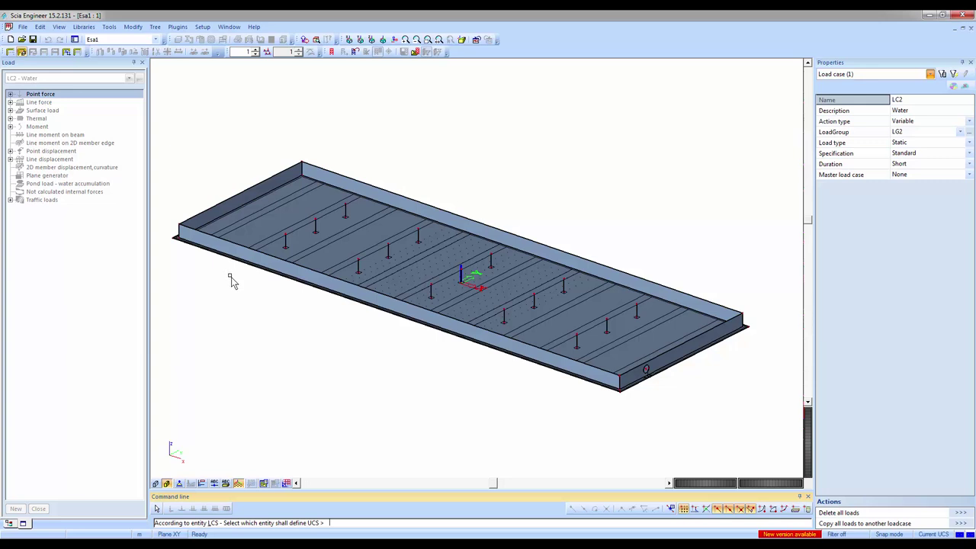
{"action": "left_click", "coordinate": [275, 262]}
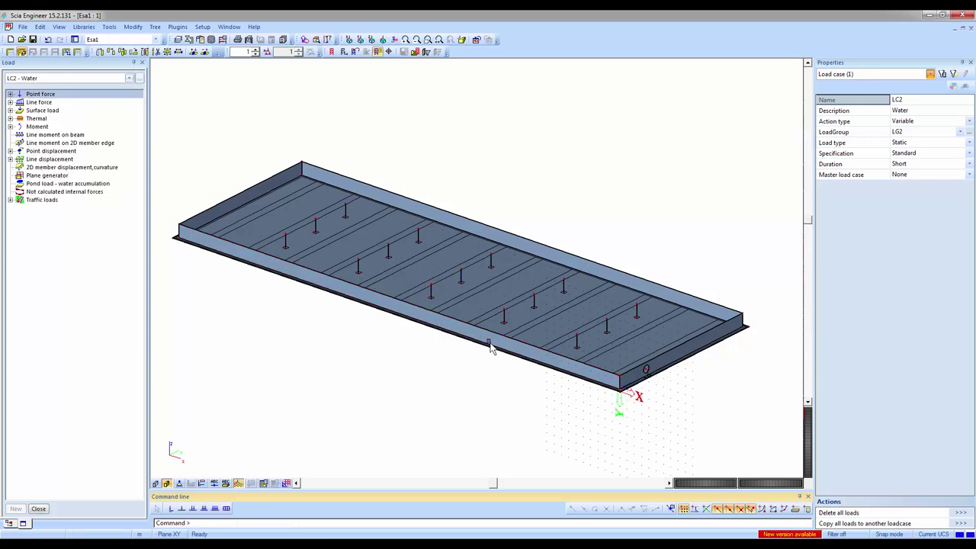
Step: Inspect the UCS at the wall corner and rotate it half a turn in its working plane so its Y axis points upward
{"action": "middle_click_drag", "start_coordinate": [435, 366], "coordinate": [344, 305]}
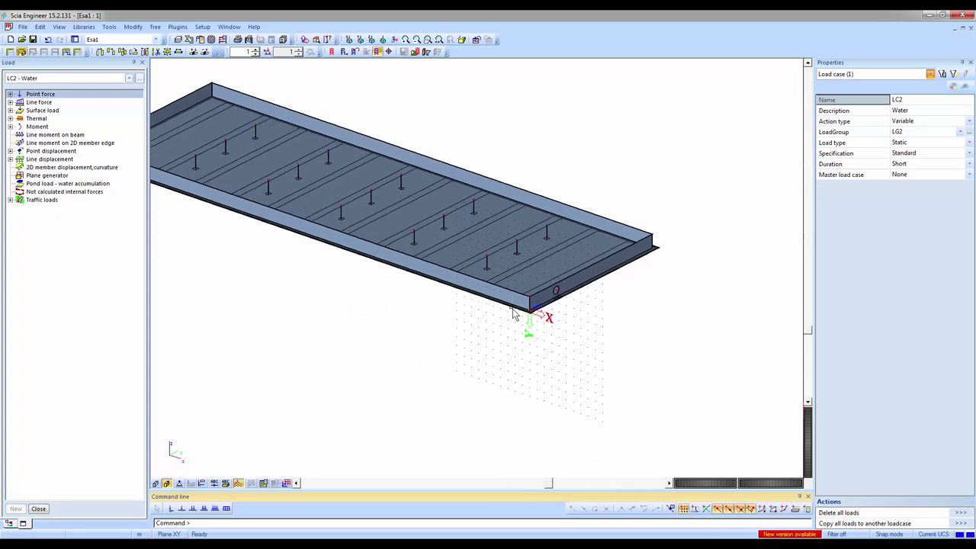
{"action": "mouse_move", "coordinate": [507, 308]}
{"action": "right_mouse_down", "text": "ctrl"}
{"action": "mouse_move", "coordinate": [511, 282]}
{"action": "mouse_move", "coordinate": [507, 318]}
{"action": "right_mouse_up", "text": "ctrl"}
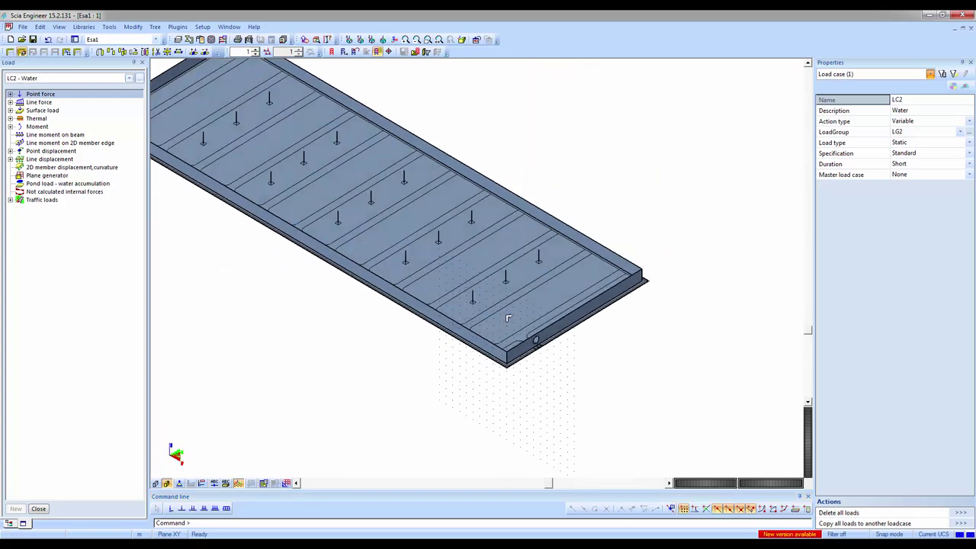
{"action": "scroll", "coordinate": [507, 328], "scroll_direction": "up", "scroll_amount": 3}
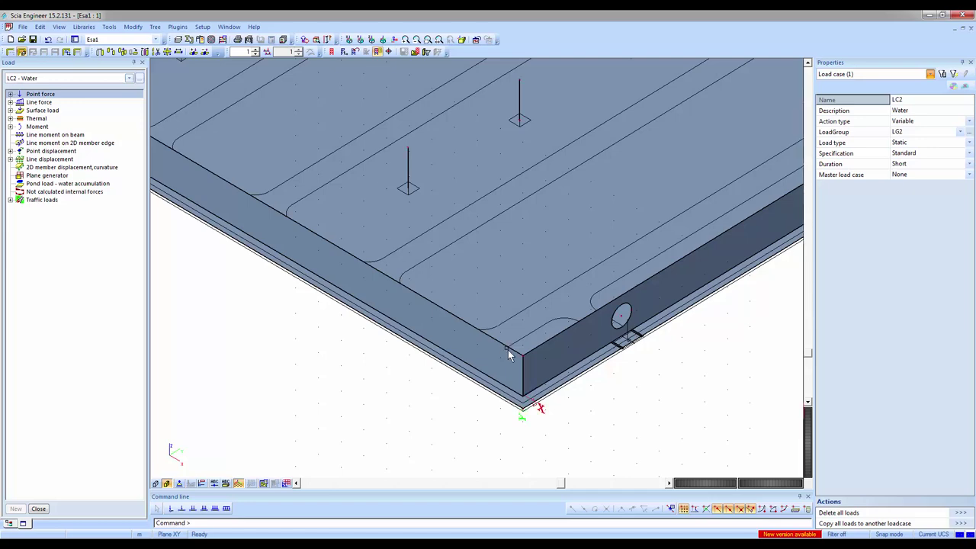
{"action": "scroll", "coordinate": [503, 343], "scroll_direction": "down", "scroll_amount": 6}
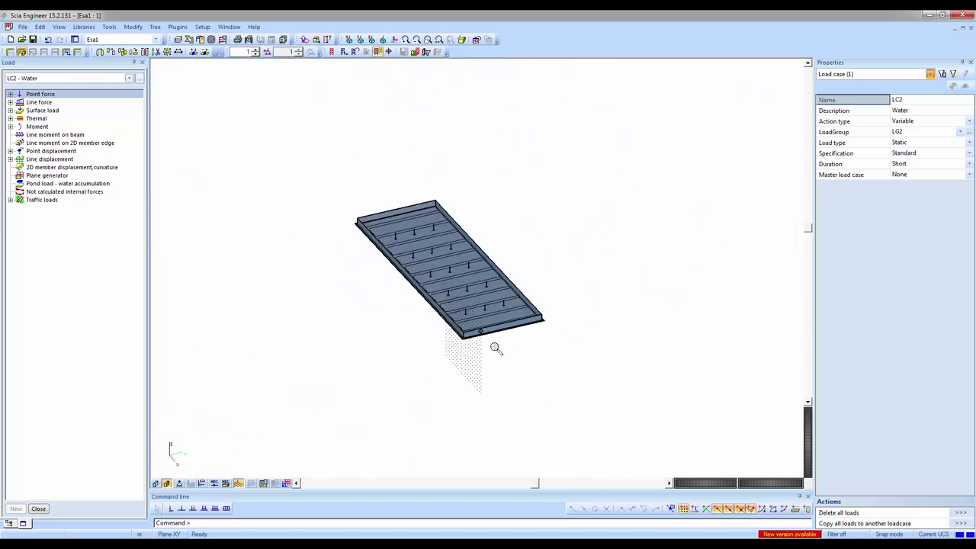
{"action": "mouse_move", "coordinate": [477, 359]}
{"action": "right_mouse_down", "text": "ctrl"}
{"action": "mouse_move", "coordinate": [391, 368]}
{"action": "mouse_move", "coordinate": [477, 366]}
{"action": "right_mouse_up", "text": "ctrl"}
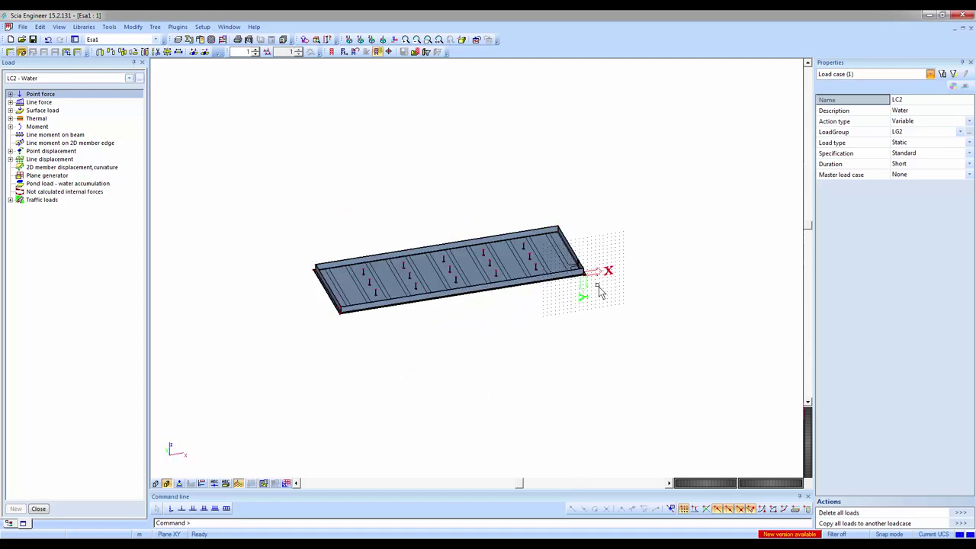
{"action": "scroll", "coordinate": [579, 301], "scroll_direction": "up", "scroll_amount": 3}
{"action": "right_click_drag", "start_coordinate": [576, 305], "coordinate": [542, 317], "text": "ctrl"}
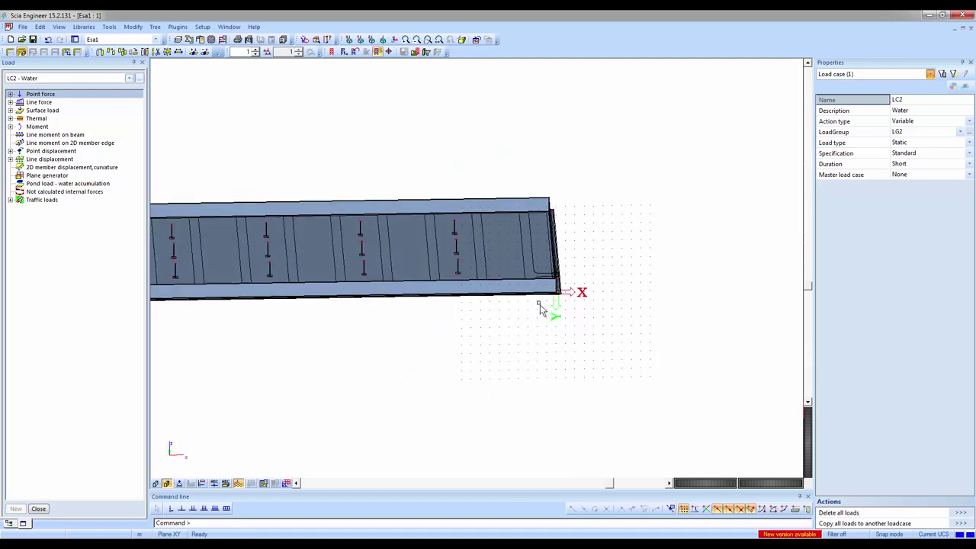
{"action": "left_click", "coordinate": [305, 40]}
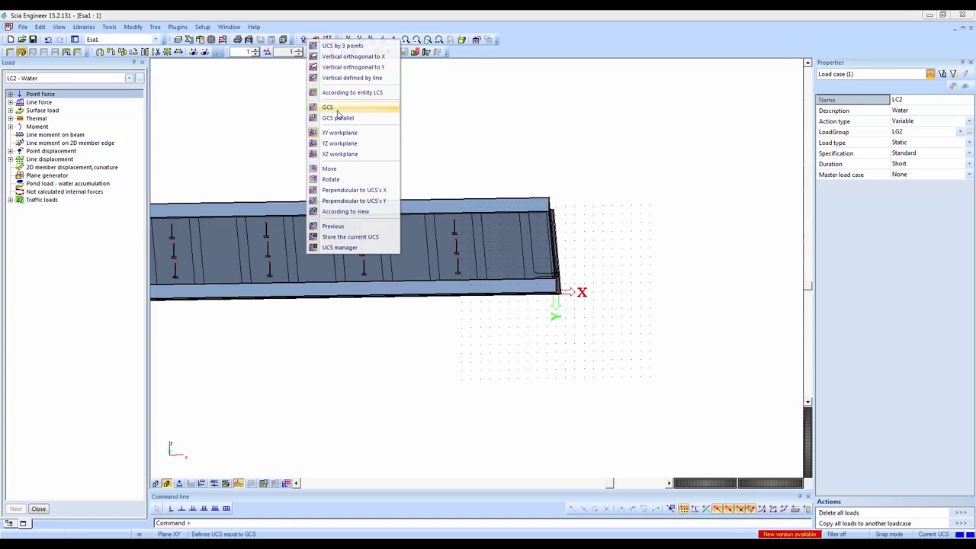
{"action": "left_click", "coordinate": [331, 179]}
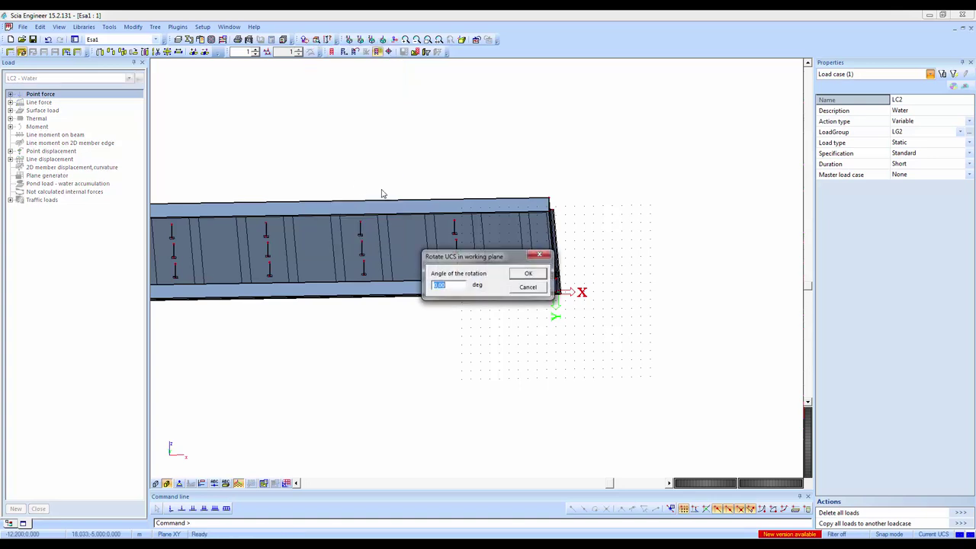
{"action": "left_click", "coordinate": [532, 275]}
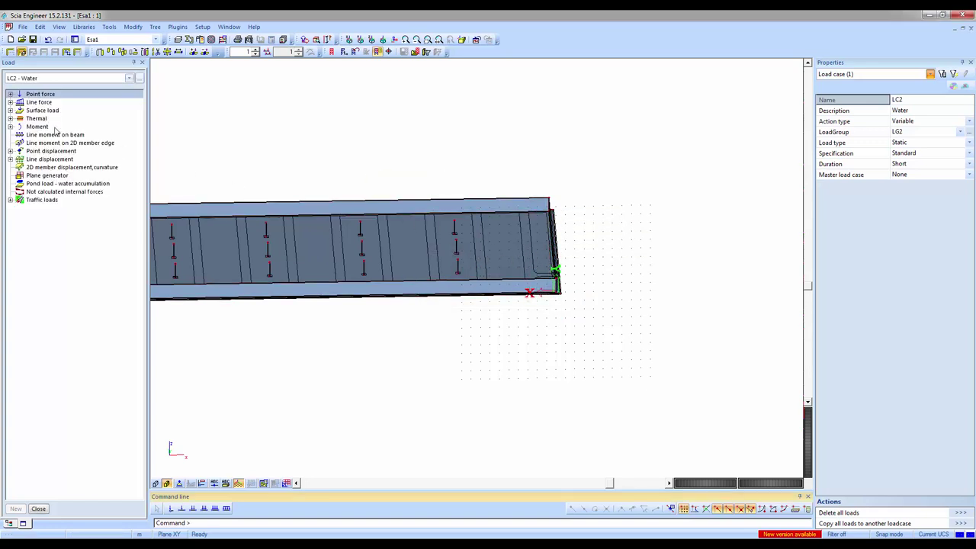
Step: Define a free surface load in LC2 with a uniform force of -1,00 kN/m^2 in the global Z direction
{"action": "middle_click_drag", "start_coordinate": [305, 157], "coordinate": [468, 166]}
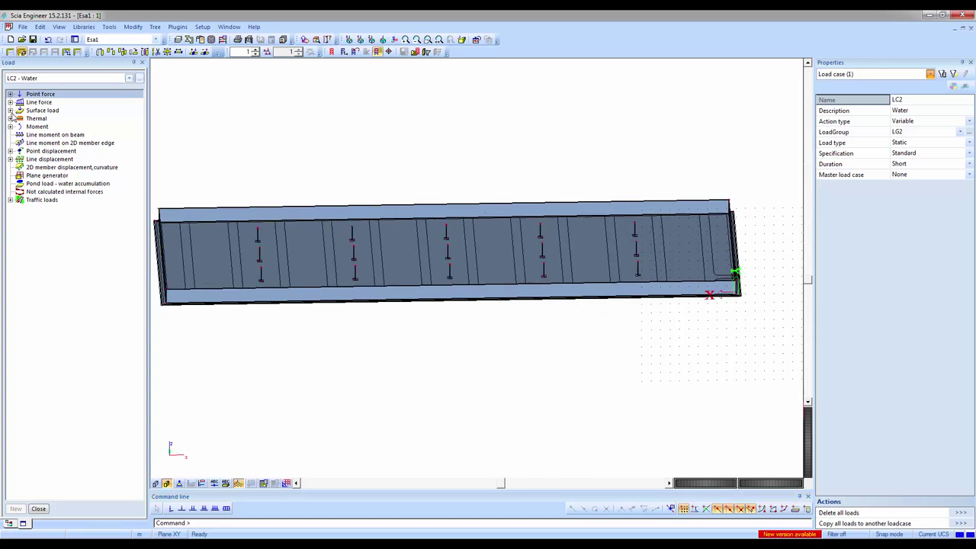
{"action": "double_click", "coordinate": [13, 113]}
{"action": "double_click", "coordinate": [41, 126]}
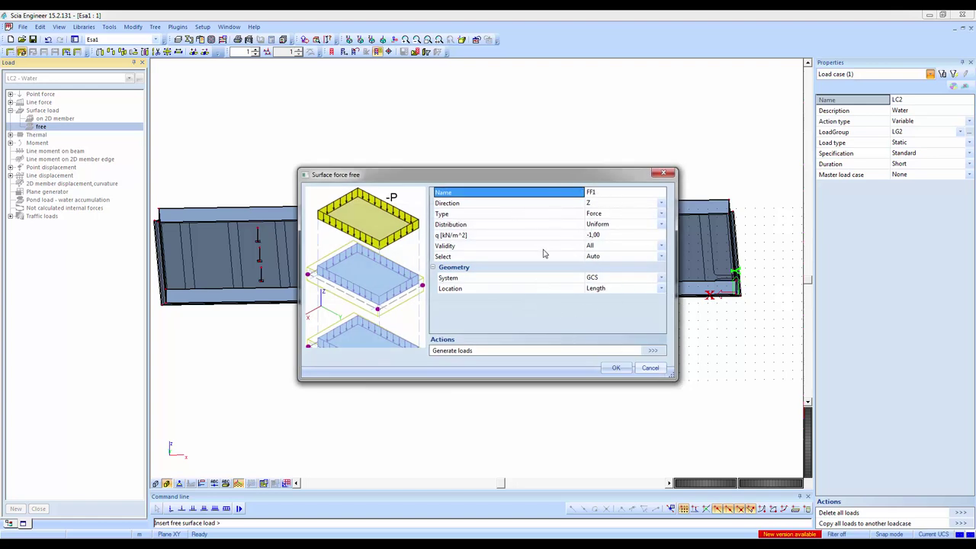
{"action": "left_click", "coordinate": [615, 368]}
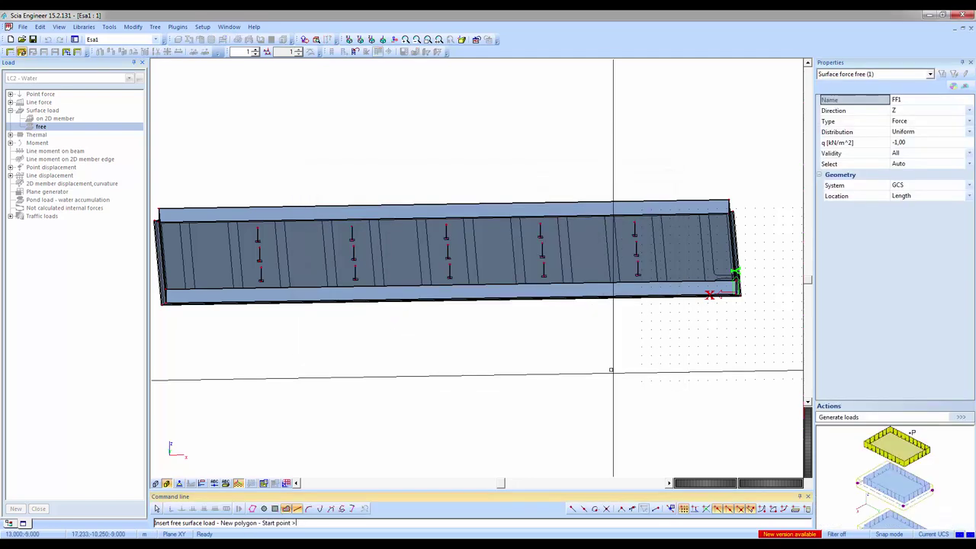
Step: Outline the free surface load as a polygon through the four corners of the long front wall and finish the load input
{"action": "right_click_drag", "start_coordinate": [610, 370], "coordinate": [714, 316], "text": "ctrl"}
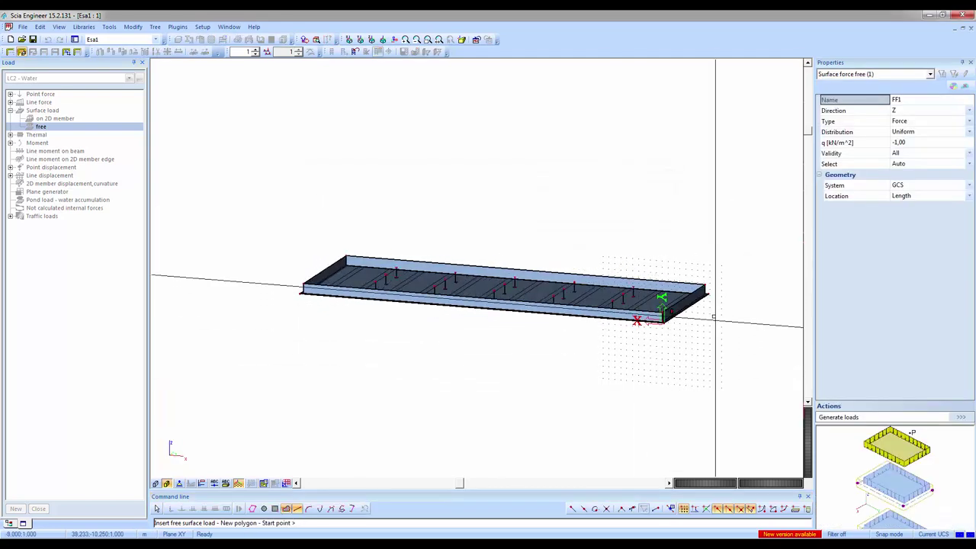
{"action": "scroll", "coordinate": [658, 333], "scroll_direction": "up", "scroll_amount": 5}
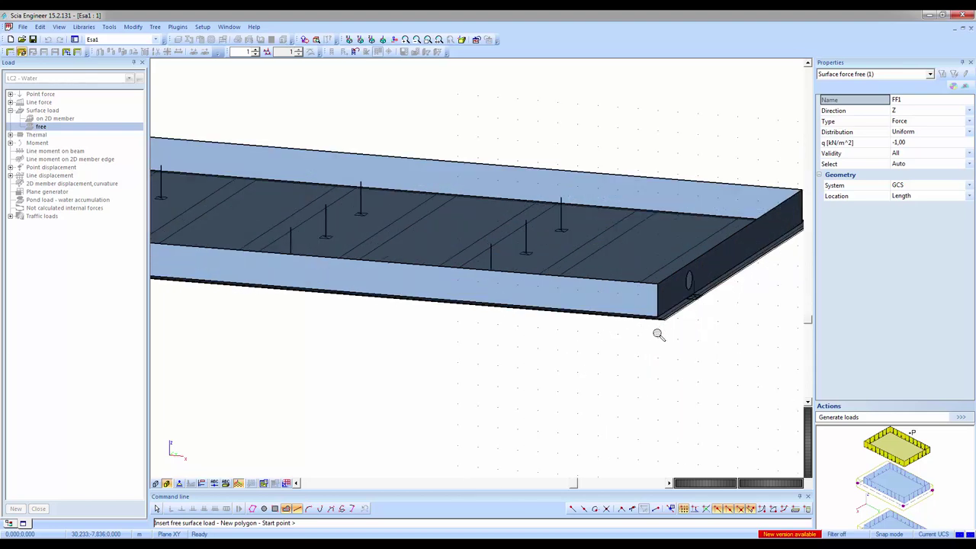
{"action": "right_click_drag", "start_coordinate": [659, 334], "coordinate": [708, 272], "text": "ctrl"}
{"action": "scroll", "coordinate": [706, 269], "scroll_direction": "down", "scroll_amount": 5}
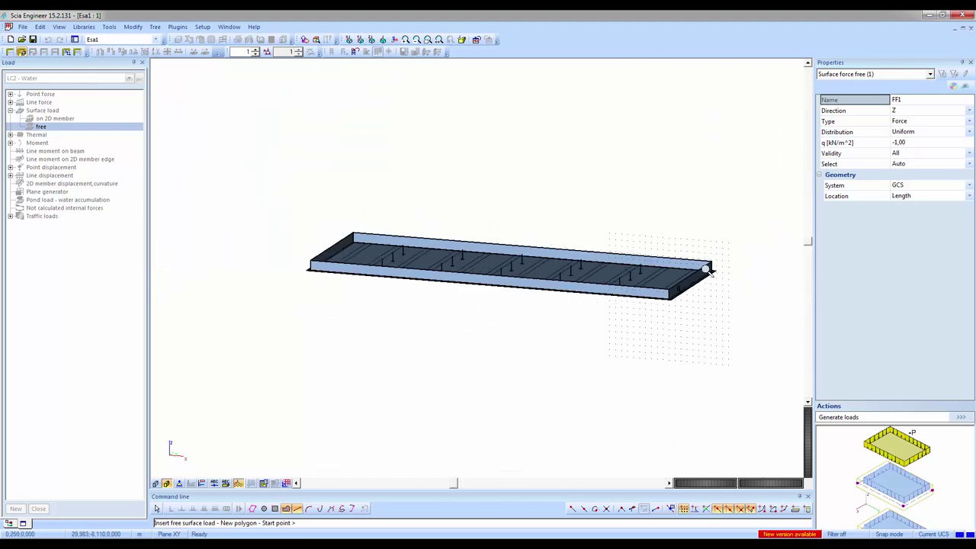
{"action": "scroll", "coordinate": [707, 268], "scroll_direction": "up", "scroll_amount": 6}
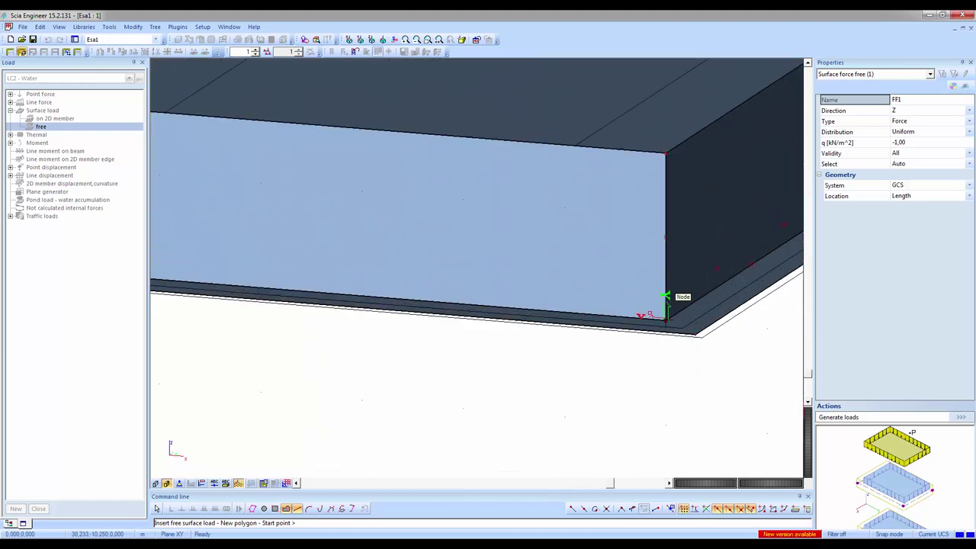
{"action": "left_click", "coordinate": [666, 297]}
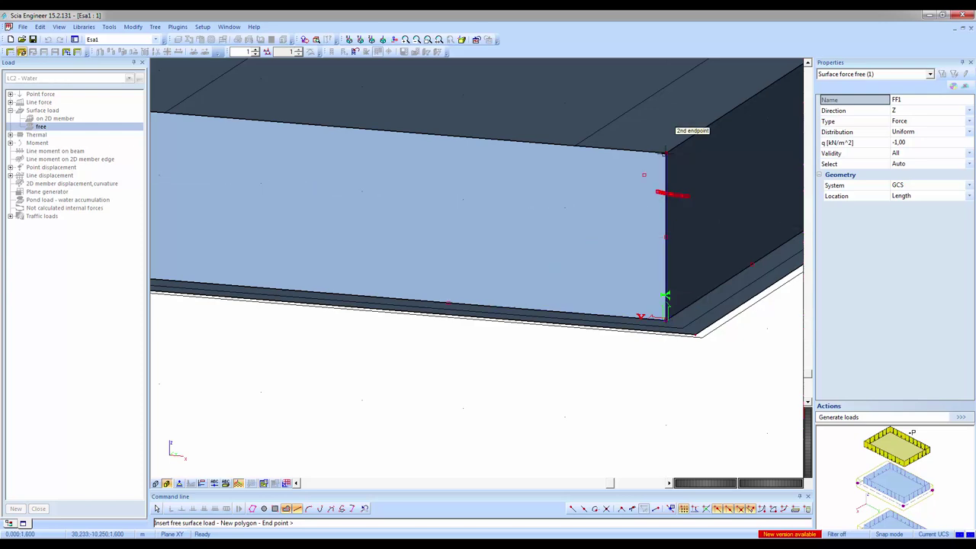
{"action": "scroll", "coordinate": [684, 195], "scroll_direction": "down", "scroll_amount": 5}
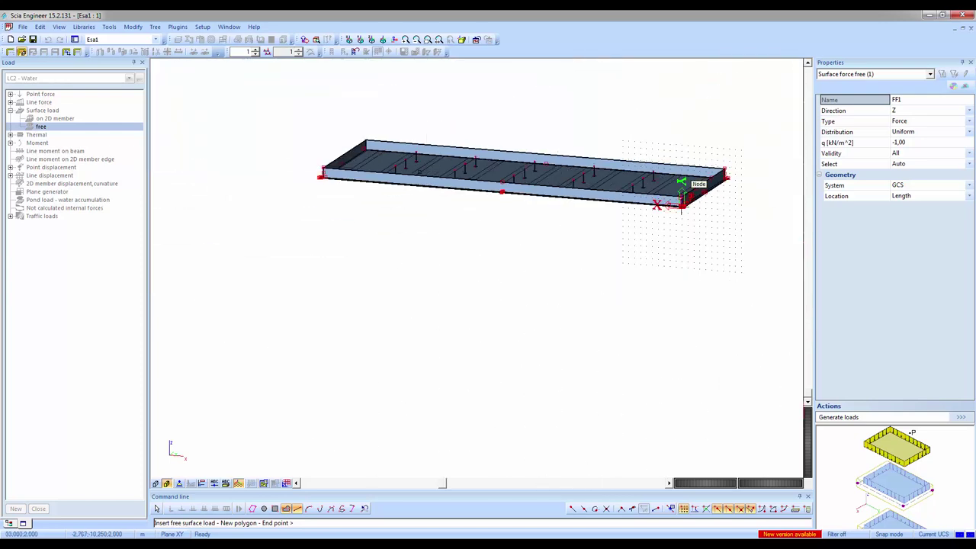
{"action": "scroll", "coordinate": [681, 200], "scroll_direction": "up", "scroll_amount": 5}
{"action": "scroll", "coordinate": [425, 196], "scroll_direction": "up", "scroll_amount": 3}
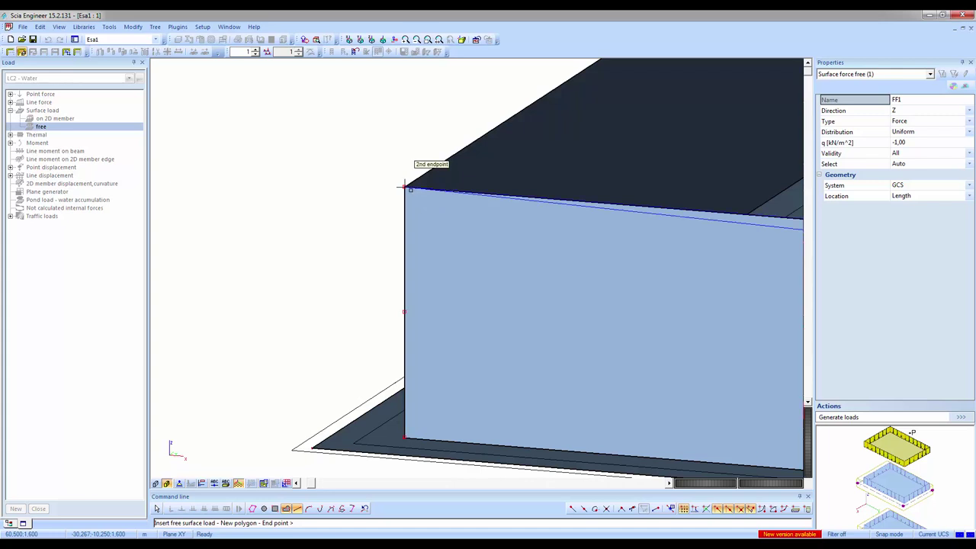
{"action": "left_click", "coordinate": [405, 186]}
{"action": "scroll", "coordinate": [416, 203], "scroll_direction": "down", "scroll_amount": 3}
{"action": "scroll", "coordinate": [412, 283], "scroll_direction": "up", "scroll_amount": 4}
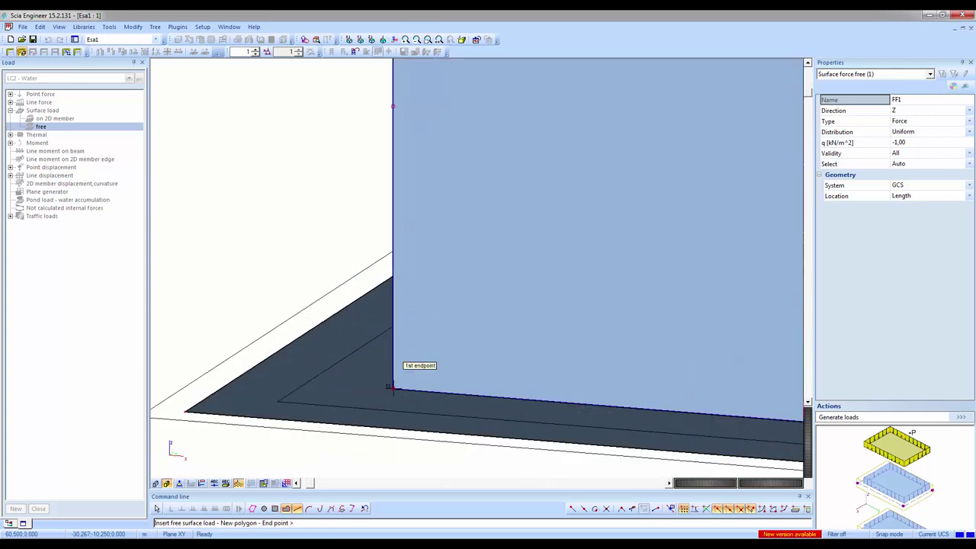
{"action": "left_click", "coordinate": [400, 364]}
{"action": "scroll", "coordinate": [399, 365], "scroll_direction": "down", "scroll_amount": 5}
{"action": "key", "text": "Escape"}
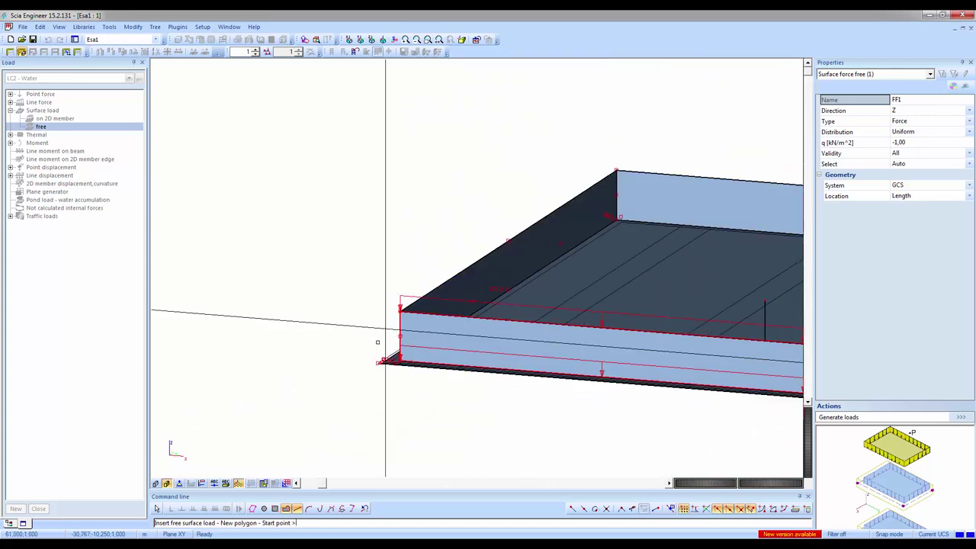
{"action": "scroll", "coordinate": [379, 341], "scroll_direction": "down", "scroll_amount": 2}
{"action": "scroll", "coordinate": [386, 364], "scroll_direction": "down", "scroll_amount": 3}
{"action": "key", "text": "Escape"}
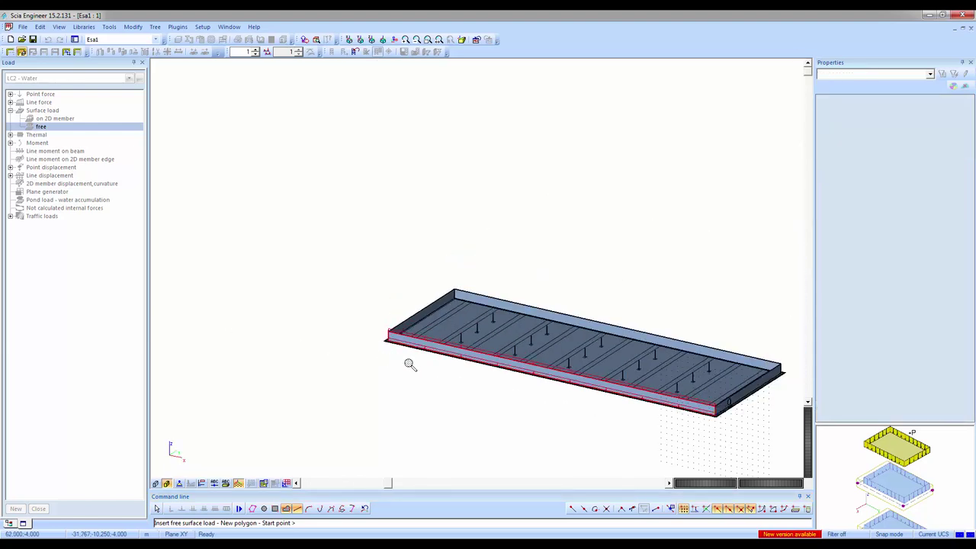
{"action": "scroll", "coordinate": [598, 400], "scroll_direction": "up", "scroll_amount": 5}
{"action": "key", "text": "Escape"}
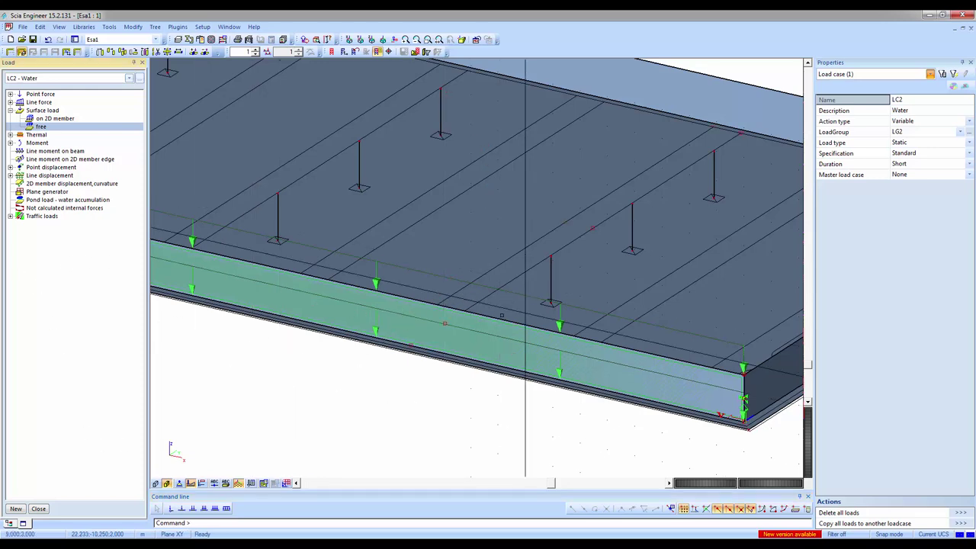
Step: Reopen the load input, select the free surface load on the front wall and review its direction and coordinate system
{"action": "left_click", "coordinate": [39, 508]}
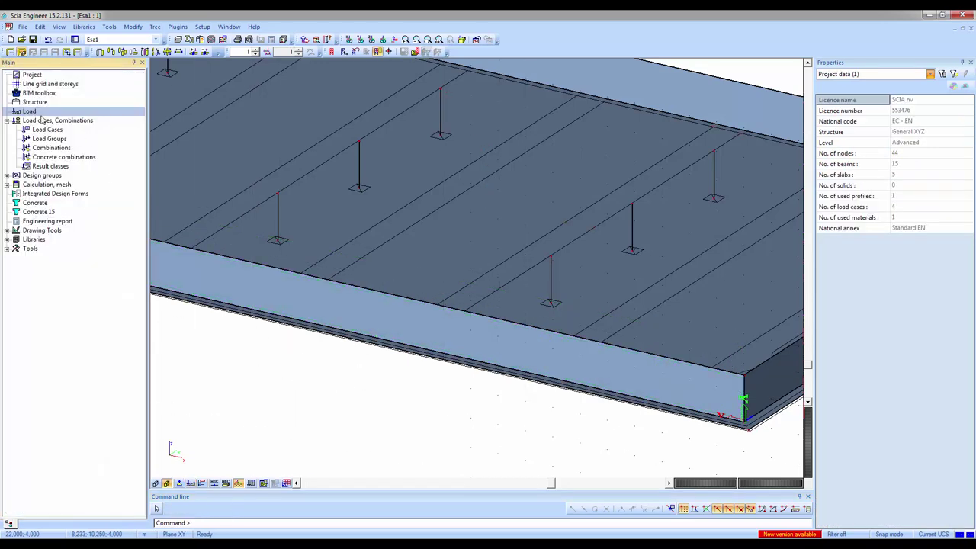
{"action": "double_click", "coordinate": [38, 112]}
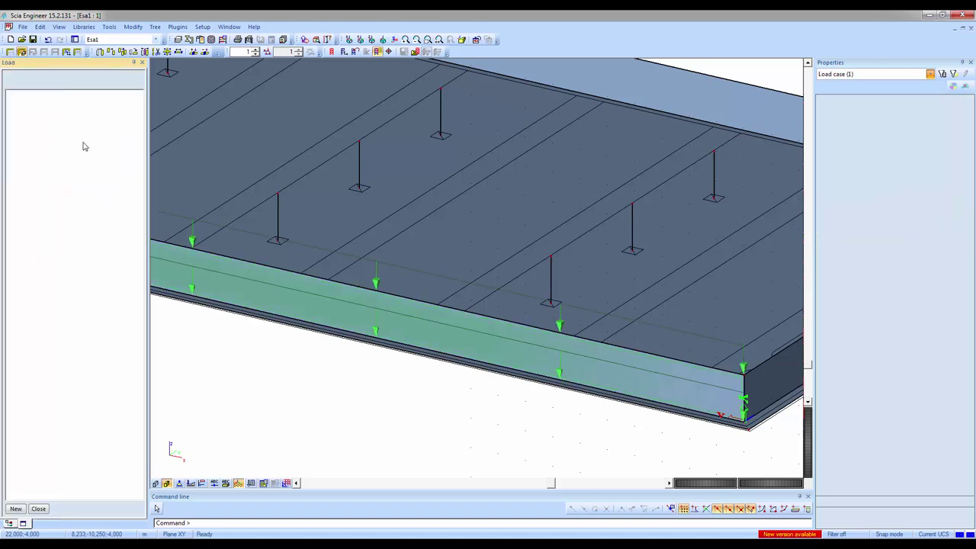
{"action": "left_click", "coordinate": [392, 273]}
{"action": "scroll", "coordinate": [644, 248], "scroll_direction": "down", "scroll_amount": 2}
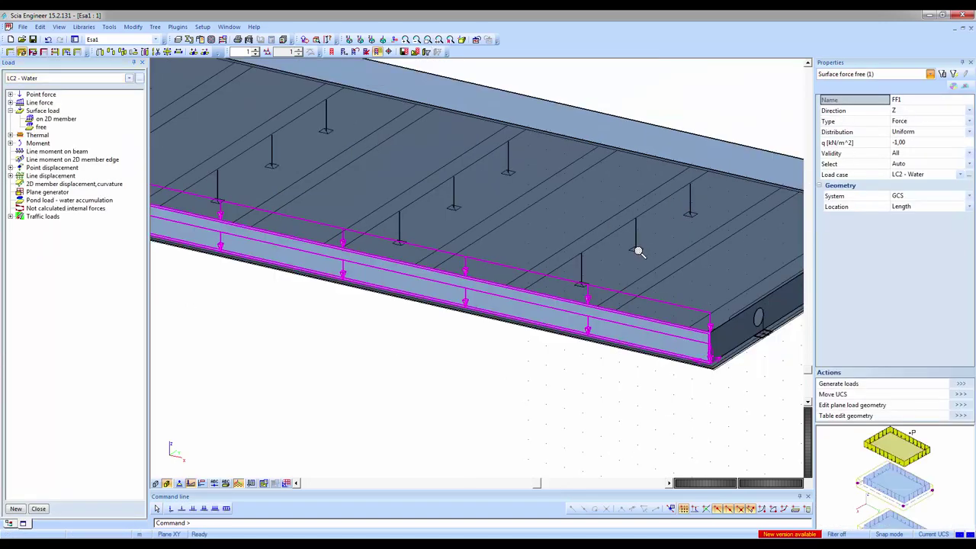
{"action": "scroll", "coordinate": [625, 261], "scroll_direction": "down", "scroll_amount": 3}
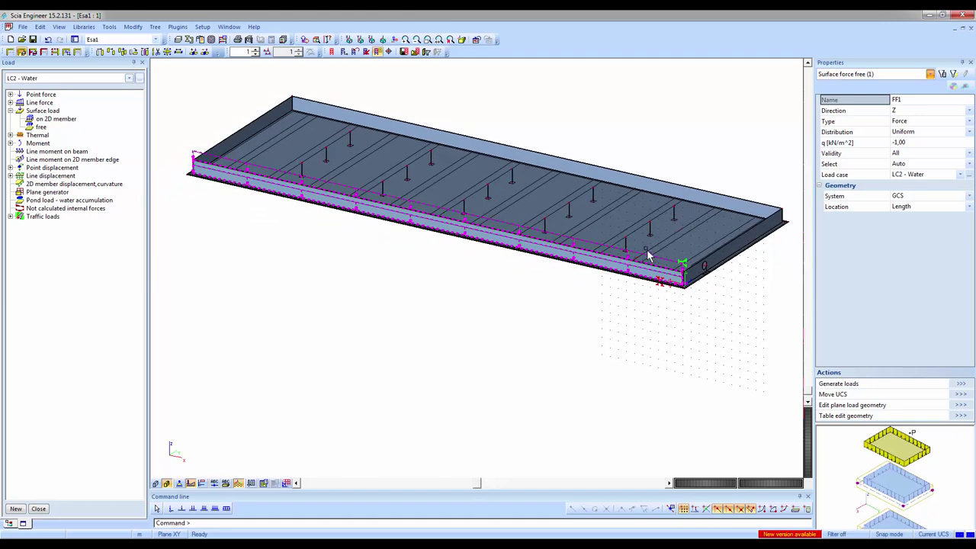
{"action": "right_click_drag", "start_coordinate": [618, 298], "coordinate": [607, 297], "text": "ctrl"}
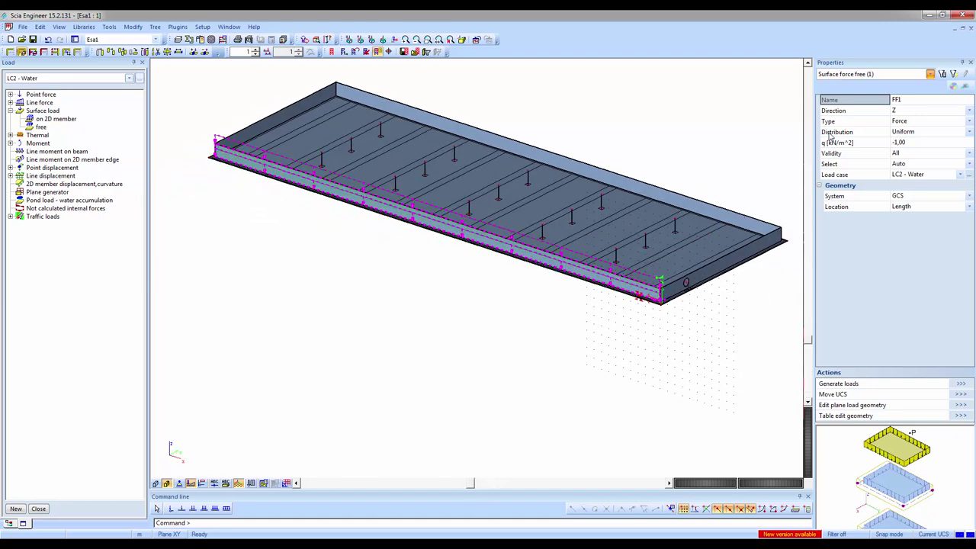
{"action": "left_click", "coordinate": [843, 114]}
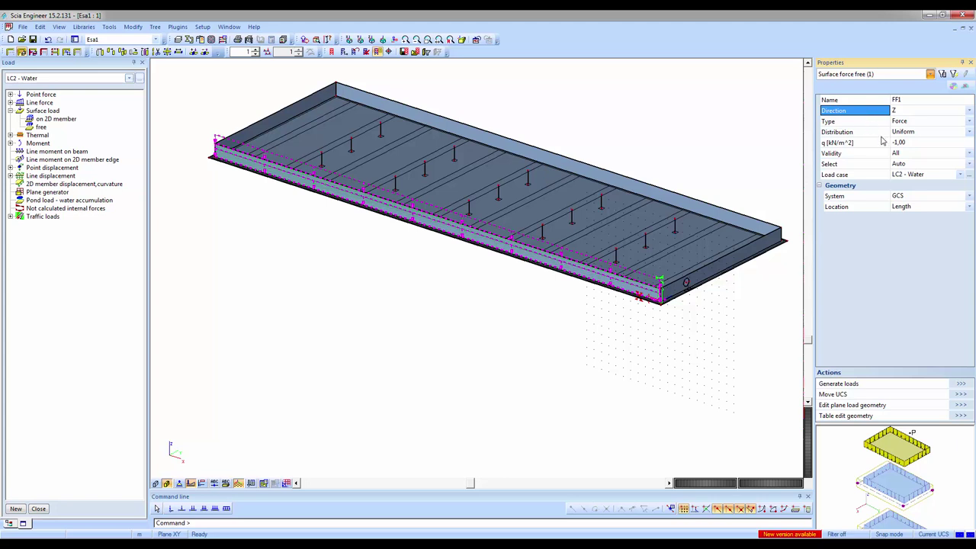
{"action": "left_click", "coordinate": [856, 197]}
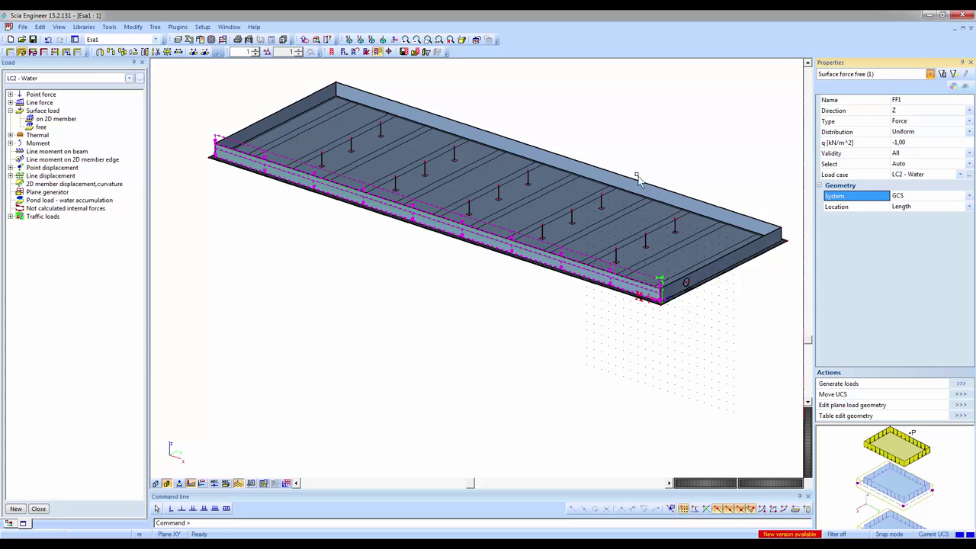
Step: Turn on the display of local axes for 2D members and inspect the axes on the short end wall
{"action": "right_click", "coordinate": [711, 166]}
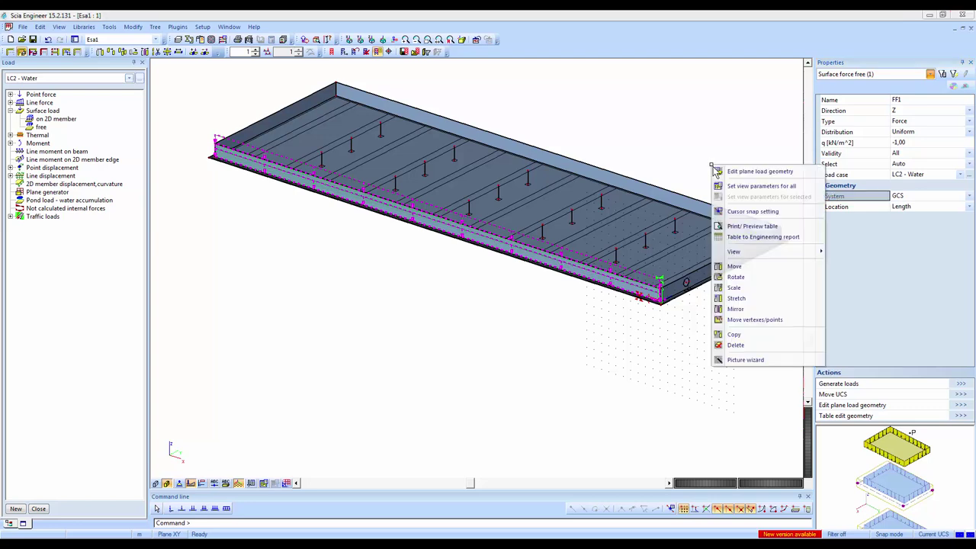
{"action": "left_click", "coordinate": [748, 187]}
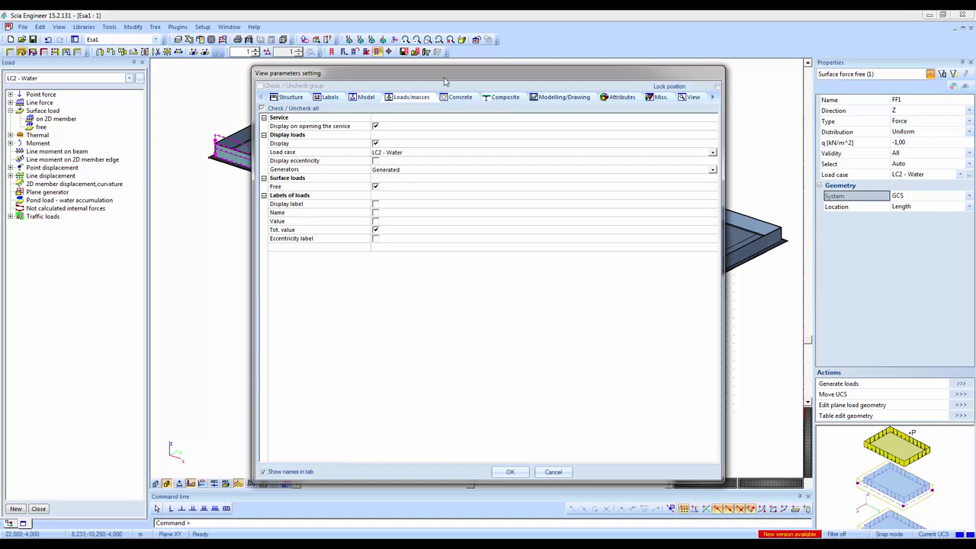
{"action": "left_click", "coordinate": [291, 97]}
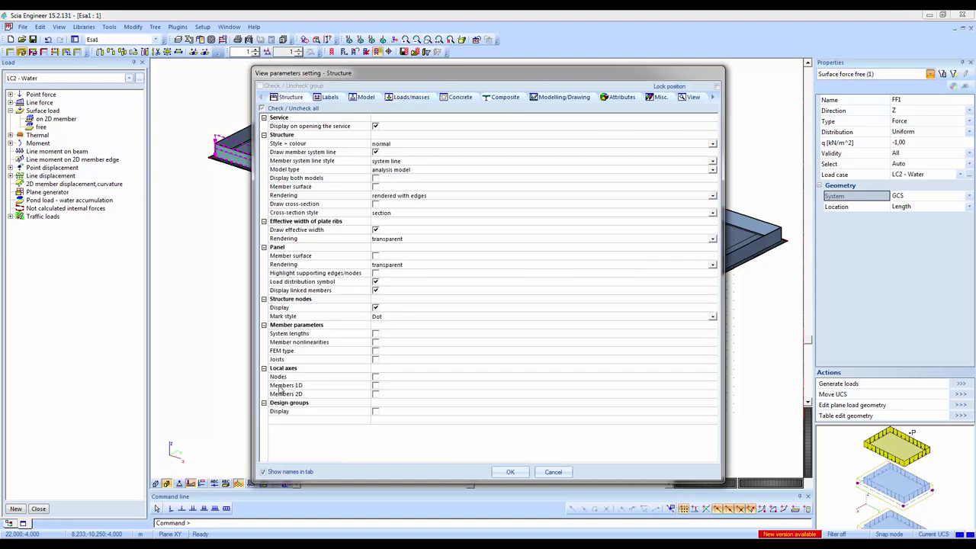
{"action": "left_click", "coordinate": [327, 394]}
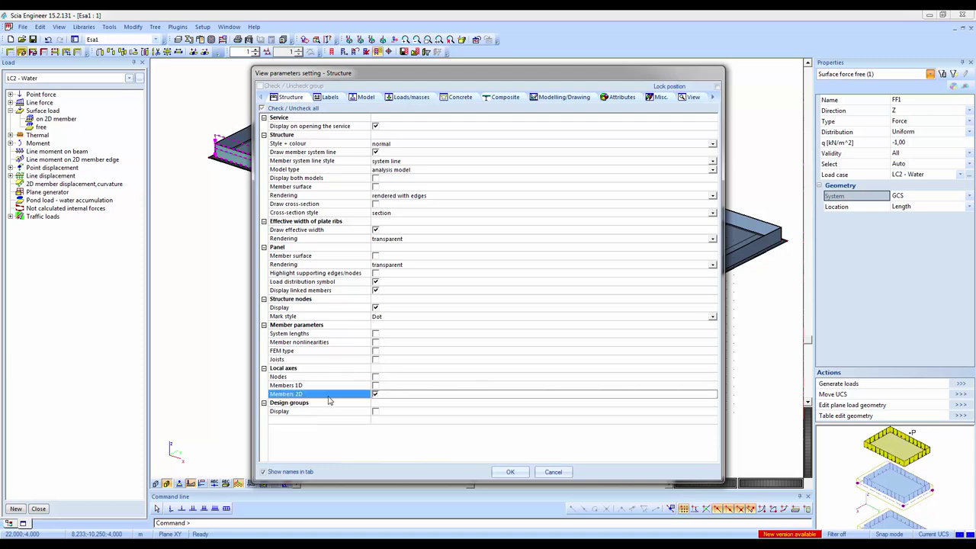
{"action": "left_click", "coordinate": [511, 473]}
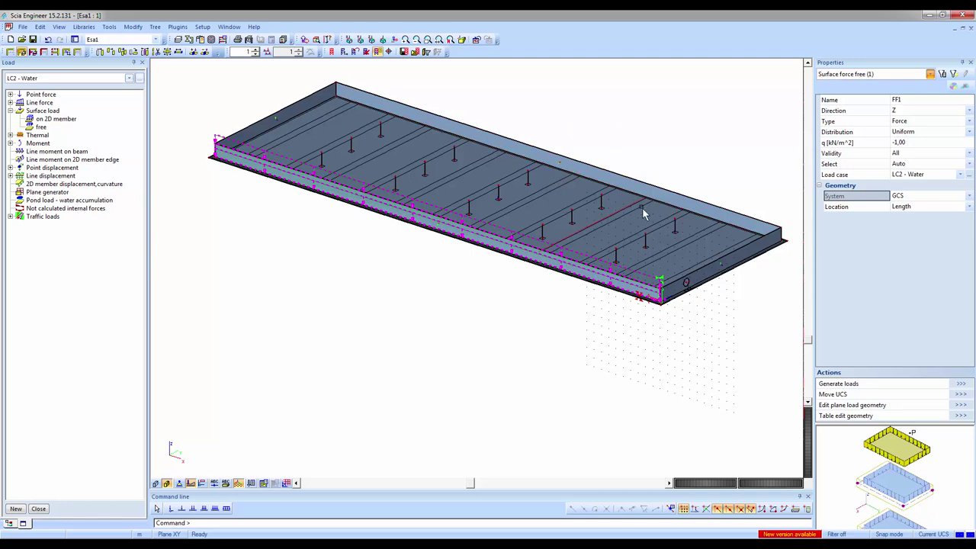
{"action": "scroll", "coordinate": [261, 121], "scroll_direction": "up", "scroll_amount": 5}
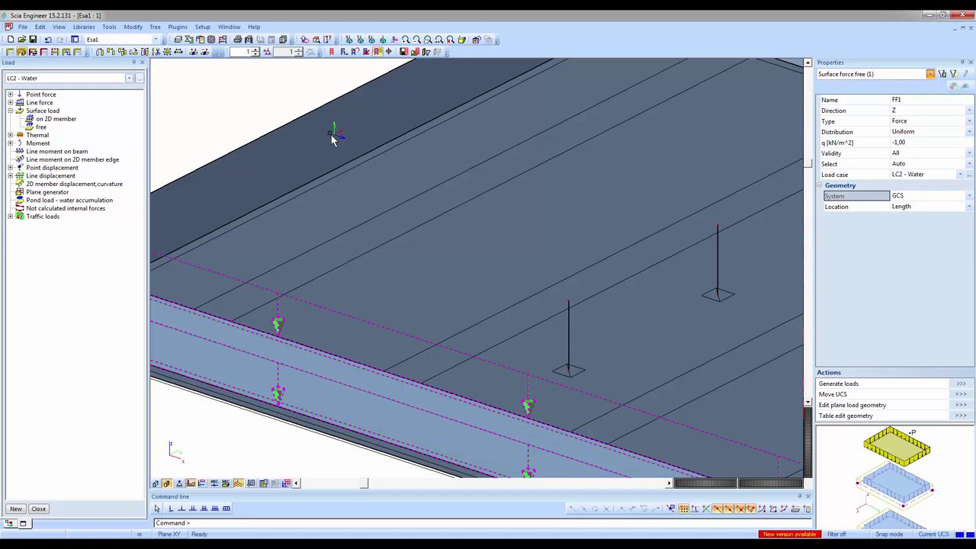
{"action": "scroll", "coordinate": [330, 135], "scroll_direction": "down", "scroll_amount": 3}
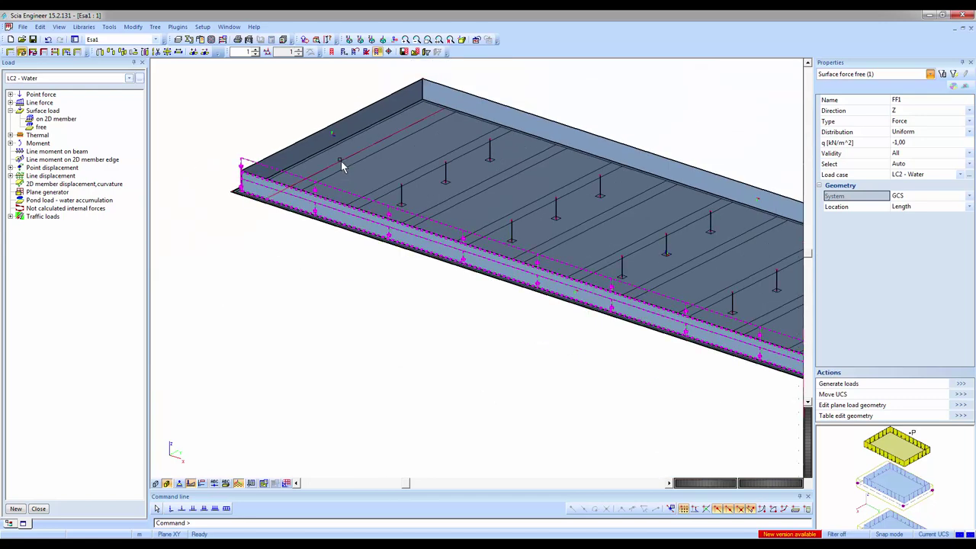
{"action": "scroll", "coordinate": [336, 149], "scroll_direction": "up", "scroll_amount": 3}
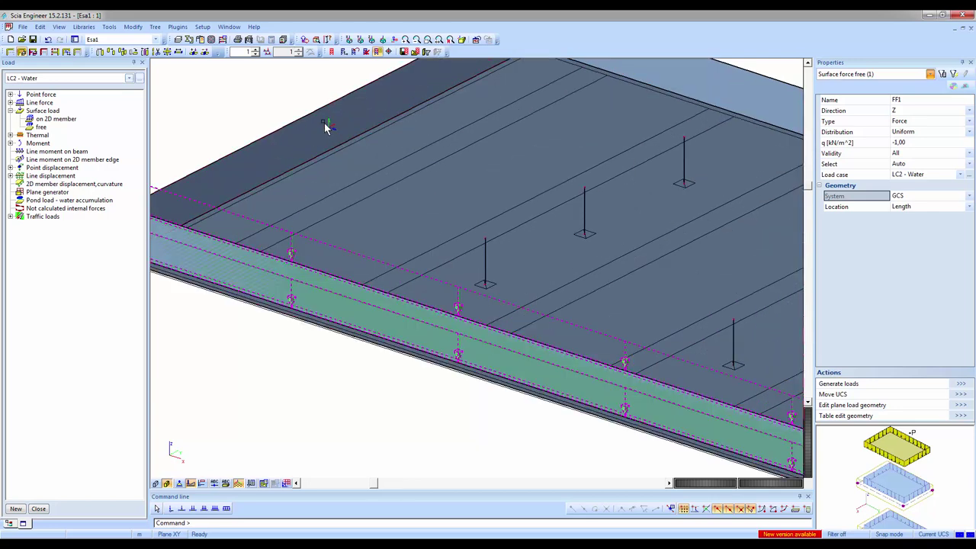
Step: Set the coordinate system of the front wall's free surface load to Member LCS
{"action": "left_click", "coordinate": [929, 197]}
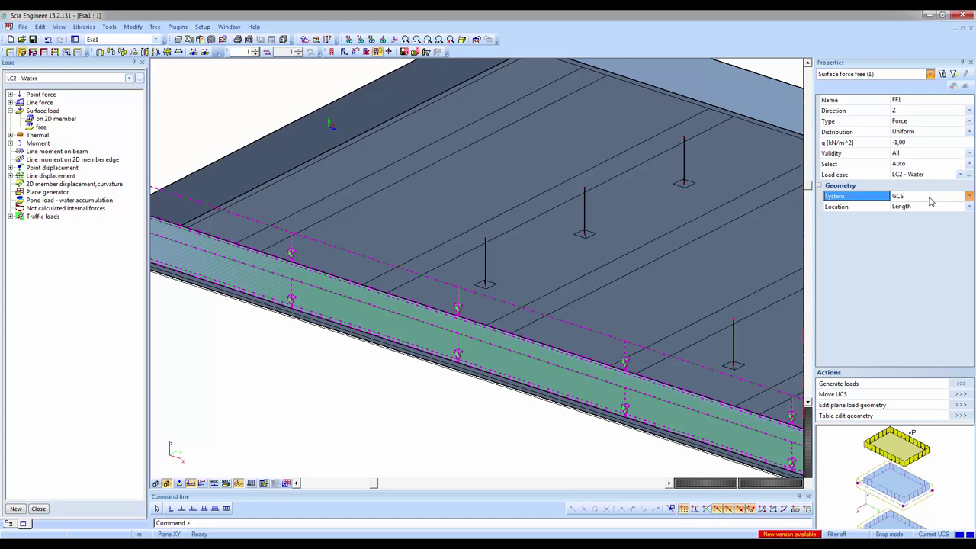
{"action": "left_click", "coordinate": [929, 197]}
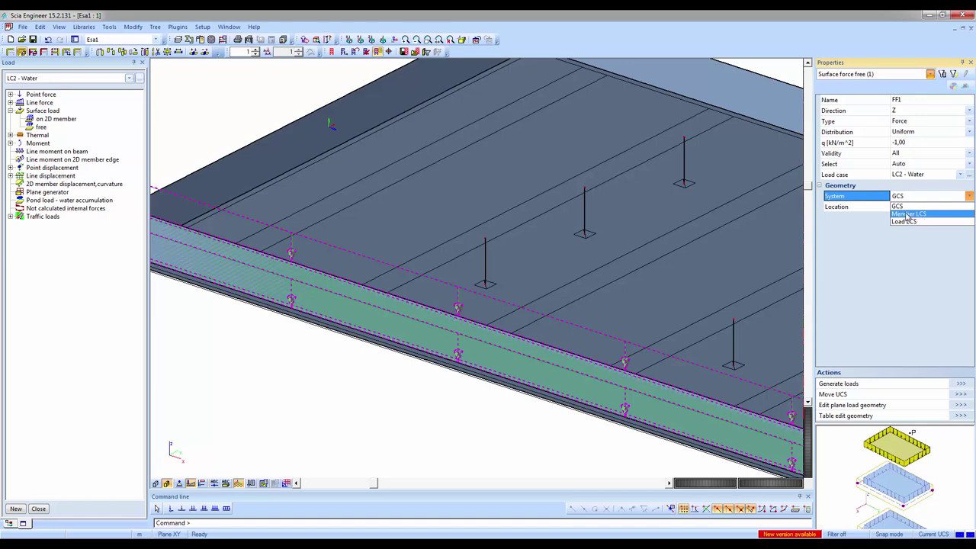
{"action": "left_click", "coordinate": [906, 214]}
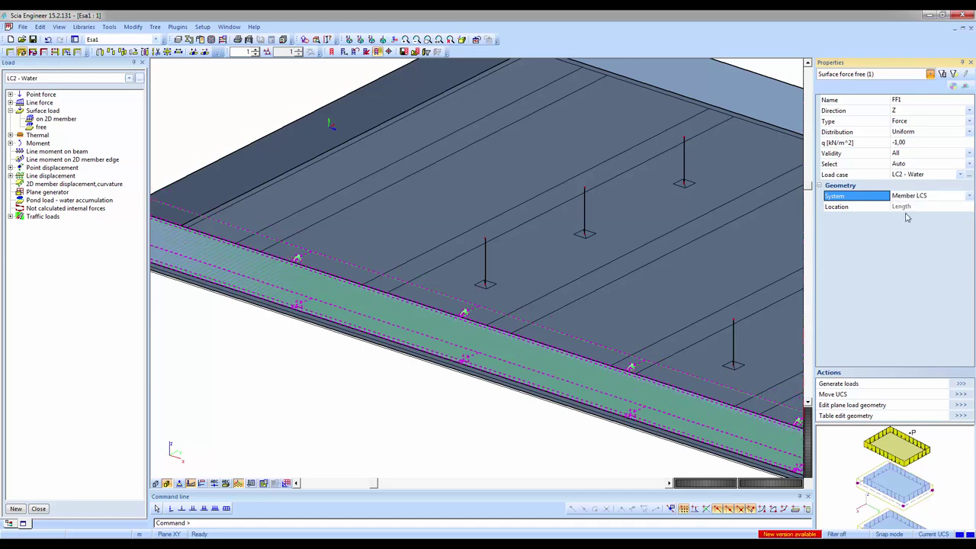
Step: Set the distribution of the front wall's free surface load to Dir Y
{"action": "left_click", "coordinate": [888, 112]}
{"action": "left_click", "coordinate": [882, 133]}
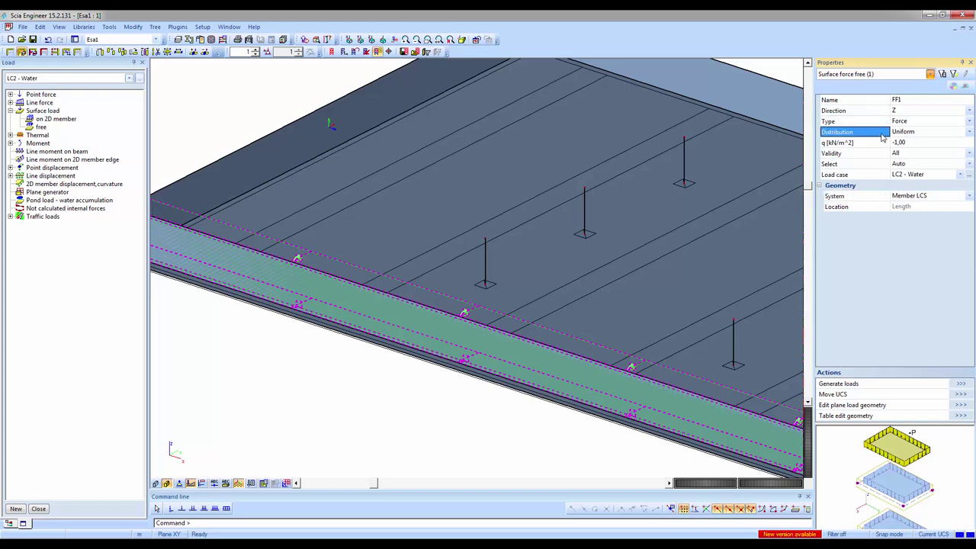
{"action": "left_click", "coordinate": [908, 134]}
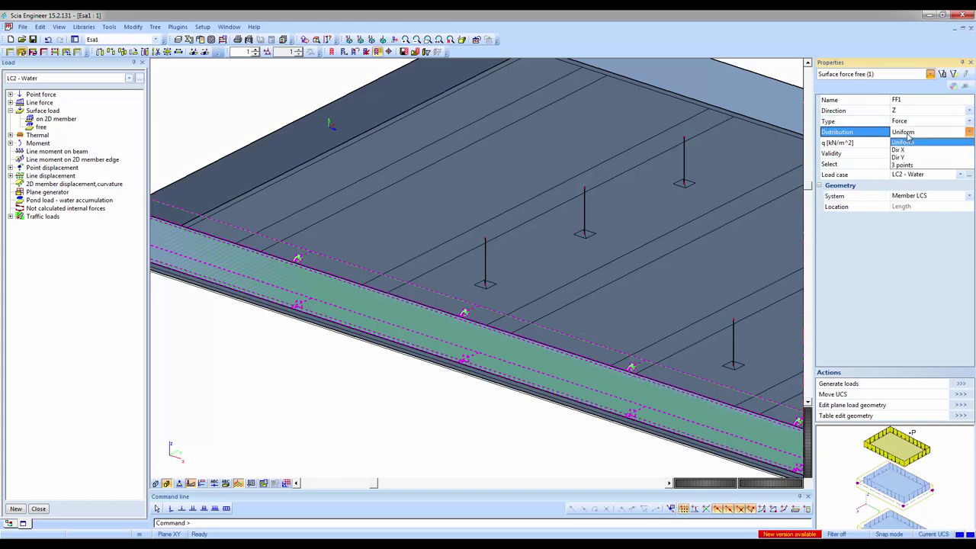
{"action": "left_click", "coordinate": [903, 158]}
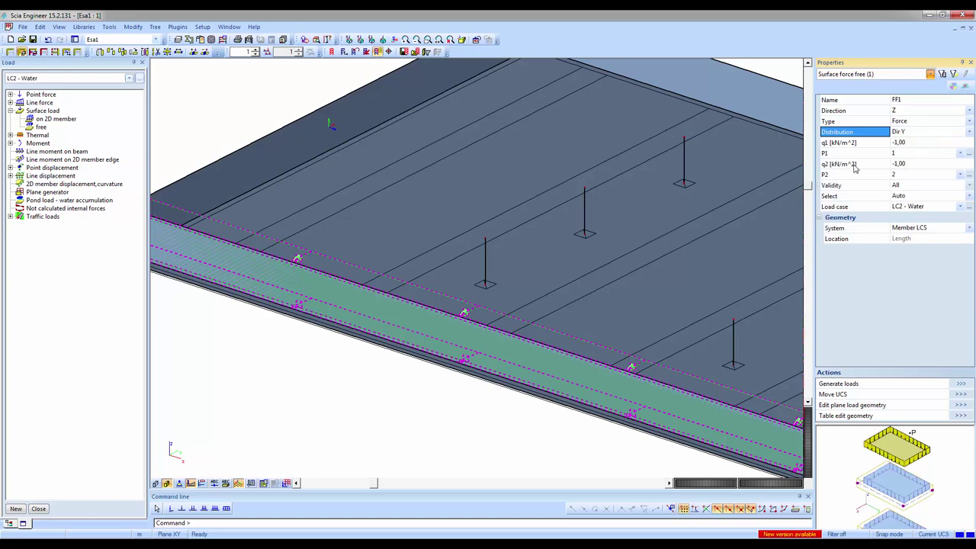
Step: Set the q1 value of the front wall's free surface load to 0 kN/m²
{"action": "scroll", "coordinate": [404, 216], "scroll_direction": "down", "scroll_amount": 5}
{"action": "right_click_drag", "start_coordinate": [404, 215], "coordinate": [381, 255], "text": "ctrl"}
{"action": "scroll", "coordinate": [465, 300], "scroll_direction": "up", "scroll_amount": 1}
{"action": "right_click_drag", "start_coordinate": [465, 300], "coordinate": [538, 418], "text": "ctrl"}
{"action": "scroll", "coordinate": [541, 416], "scroll_direction": "up", "scroll_amount": 2}
{"action": "scroll", "coordinate": [663, 299], "scroll_direction": "down", "scroll_amount": 1}
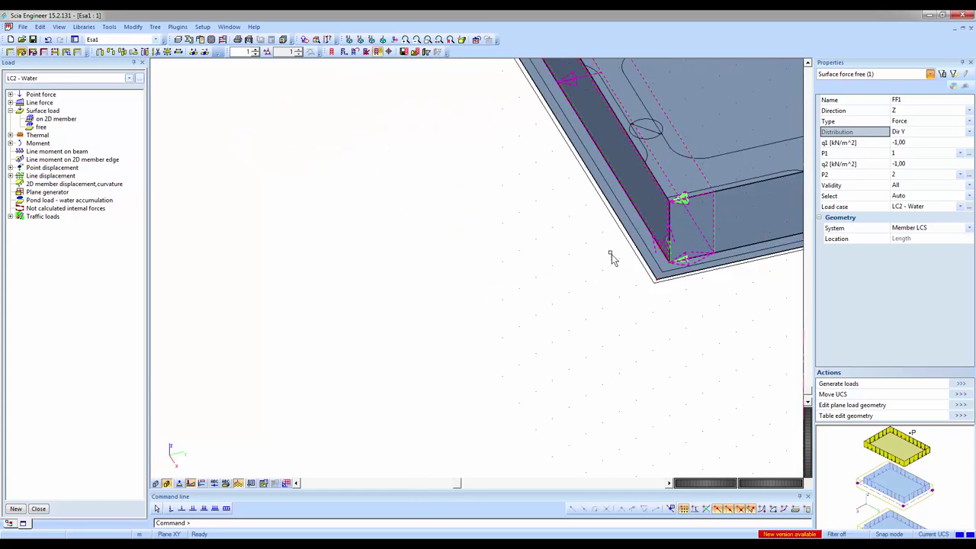
{"action": "right_click_drag", "start_coordinate": [612, 256], "coordinate": [602, 260], "text": "ctrl"}
{"action": "scroll", "coordinate": [602, 261], "scroll_direction": "up", "scroll_amount": 1}
{"action": "left_click", "coordinate": [899, 143]}
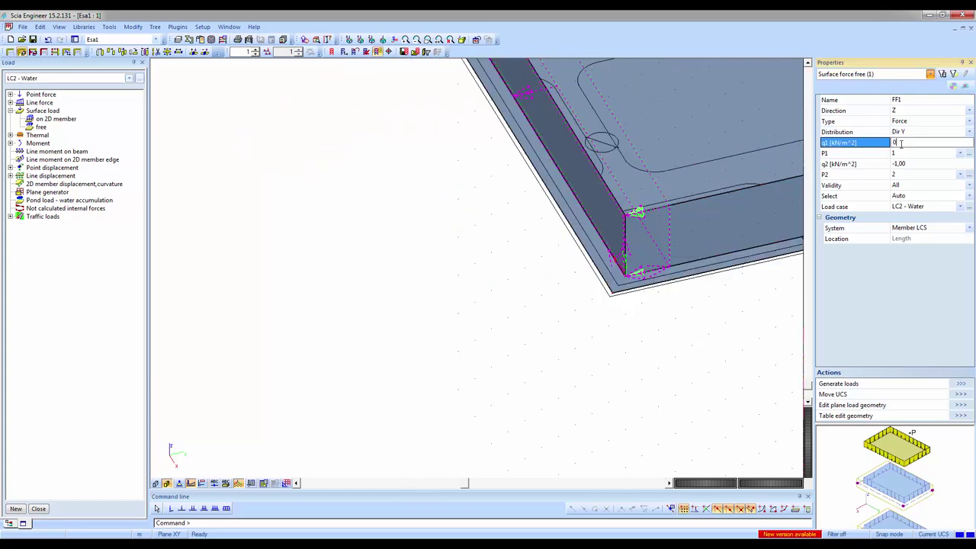
{"action": "type", "text": "0"}
{"action": "key", "text": "Return"}
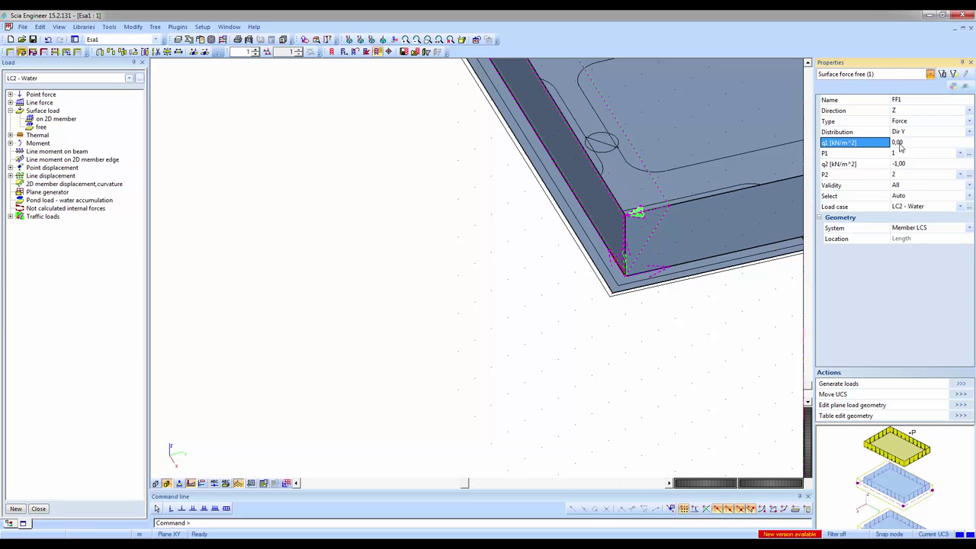
Step: Set the front wall's free surface load to q1 = 16 kN/m² and q2 = 0 kN/m²
{"action": "left_click", "coordinate": [900, 142]}
{"action": "key", "text": "Return"}
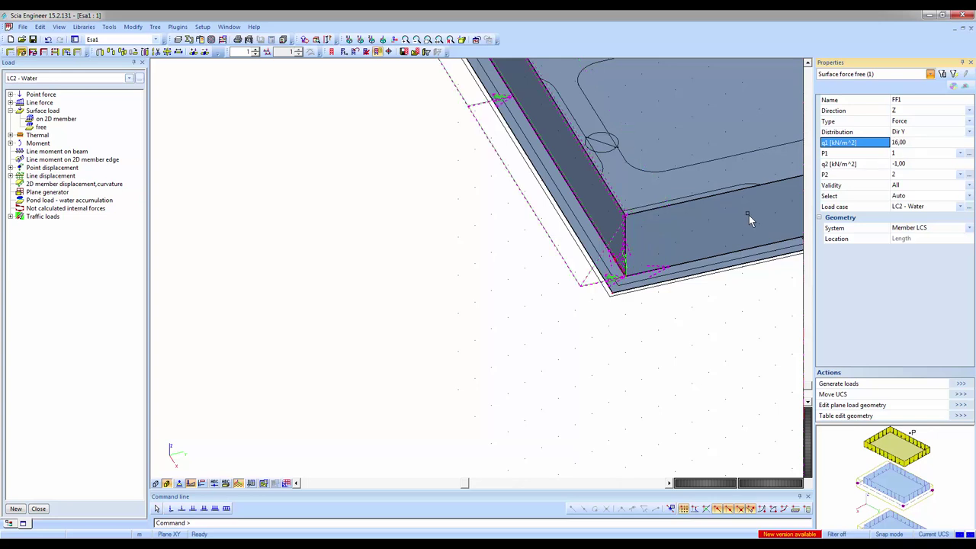
{"action": "left_click", "coordinate": [903, 164]}
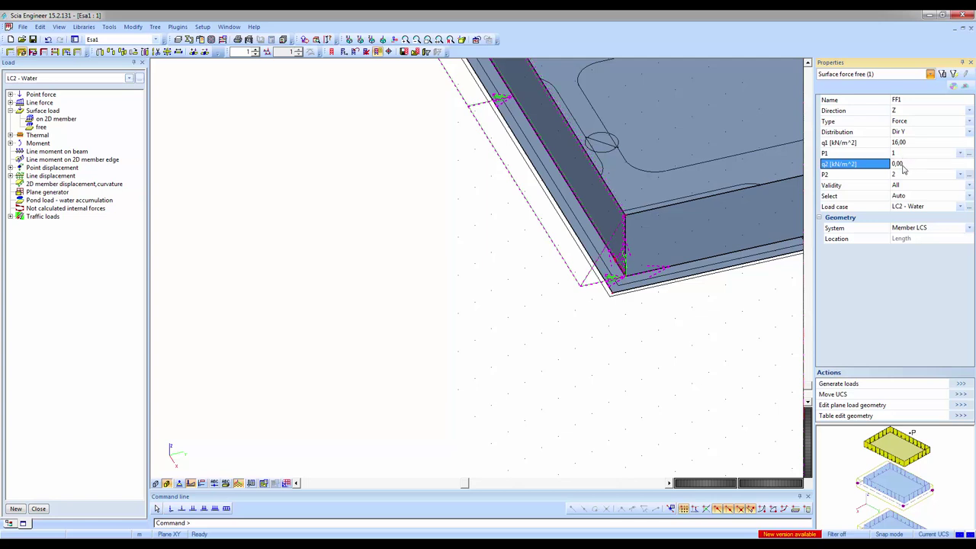
Step: Switch the 2D member selection of the front wall's free surface load from Auto to Select
{"action": "left_click", "coordinate": [893, 196]}
{"action": "left_click", "coordinate": [894, 198]}
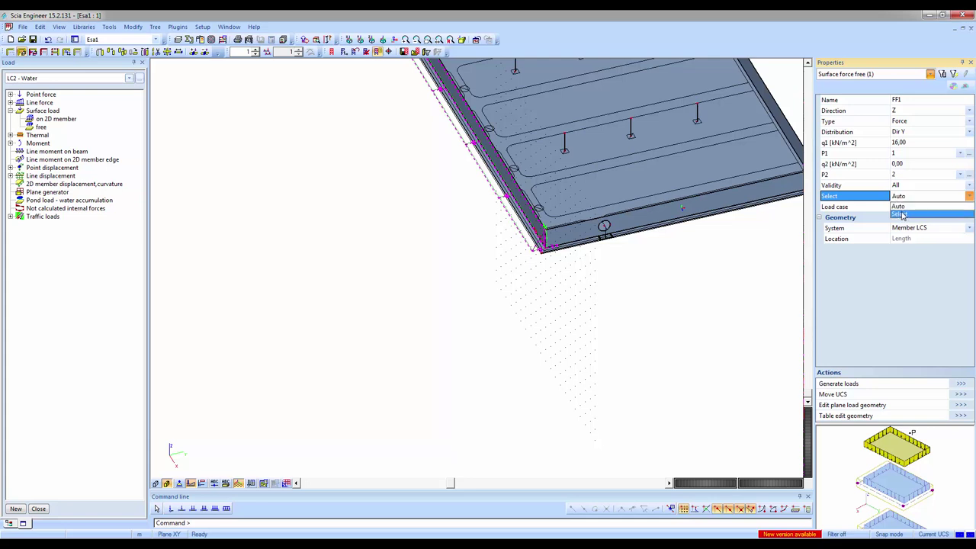
{"action": "left_click", "coordinate": [901, 214]}
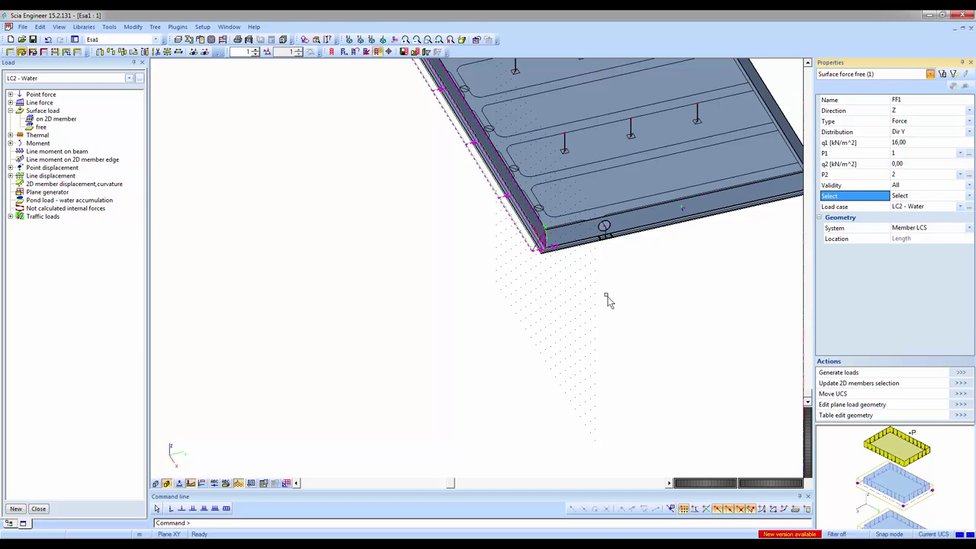
{"action": "scroll", "coordinate": [607, 300], "scroll_direction": "down", "scroll_amount": 3}
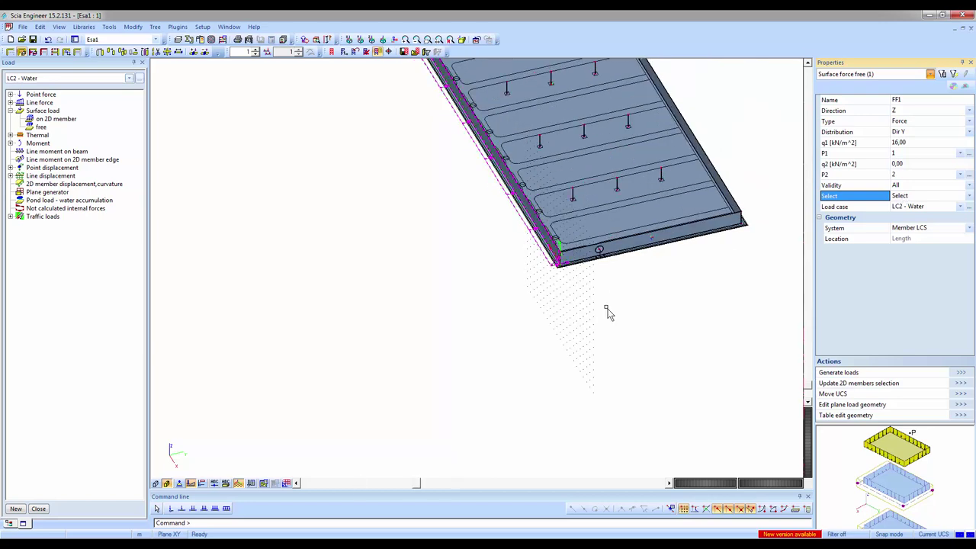
{"action": "right_click_drag", "start_coordinate": [608, 312], "coordinate": [608, 427], "text": "ctrl"}
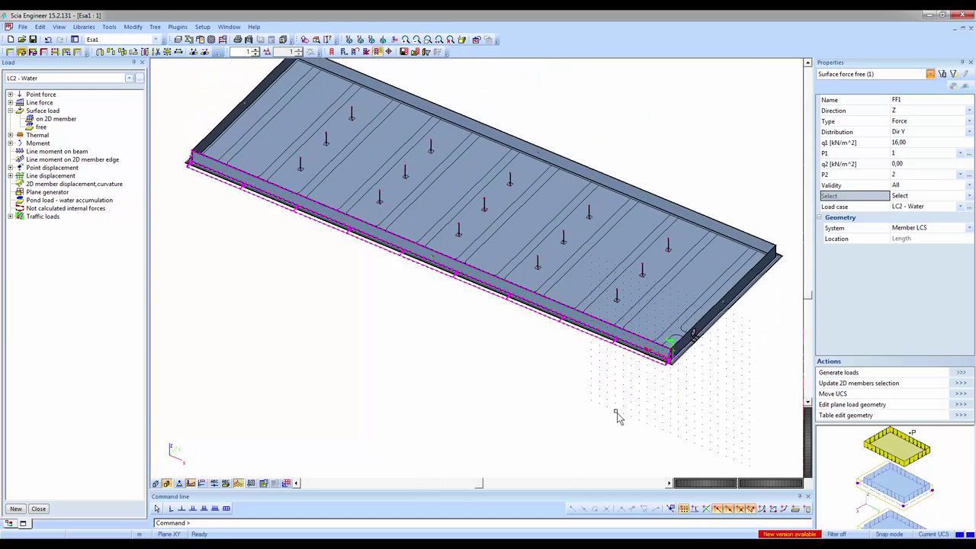
{"action": "left_click", "coordinate": [840, 196]}
{"action": "left_click", "coordinate": [840, 197]}
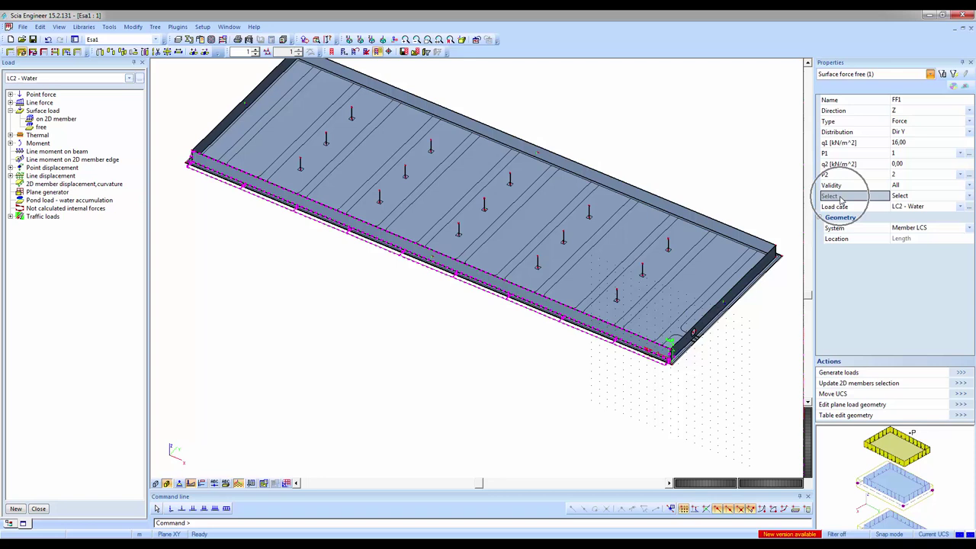
Step: Update the load's 2D member selection by picking the whole reservoir with a selection window
{"action": "left_click", "coordinate": [871, 387]}
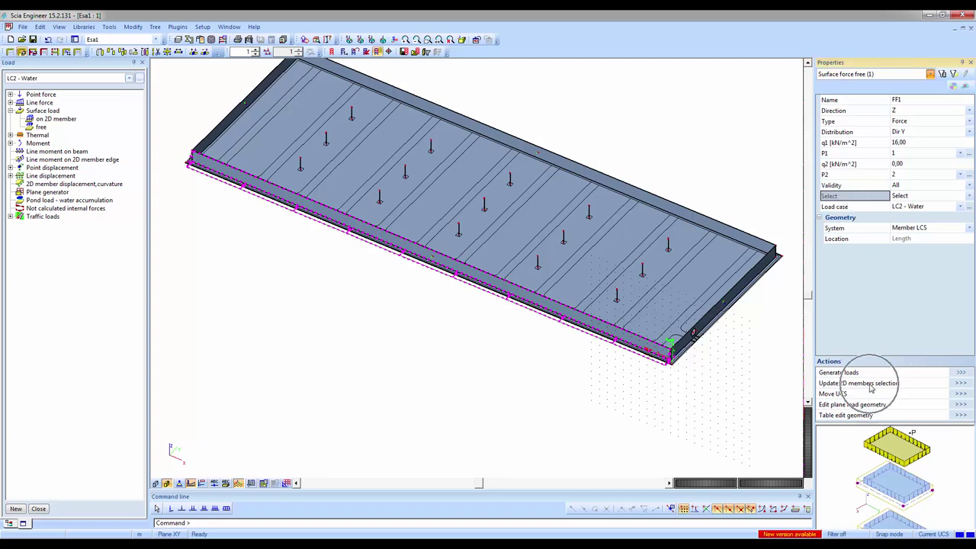
{"action": "left_click", "coordinate": [960, 383]}
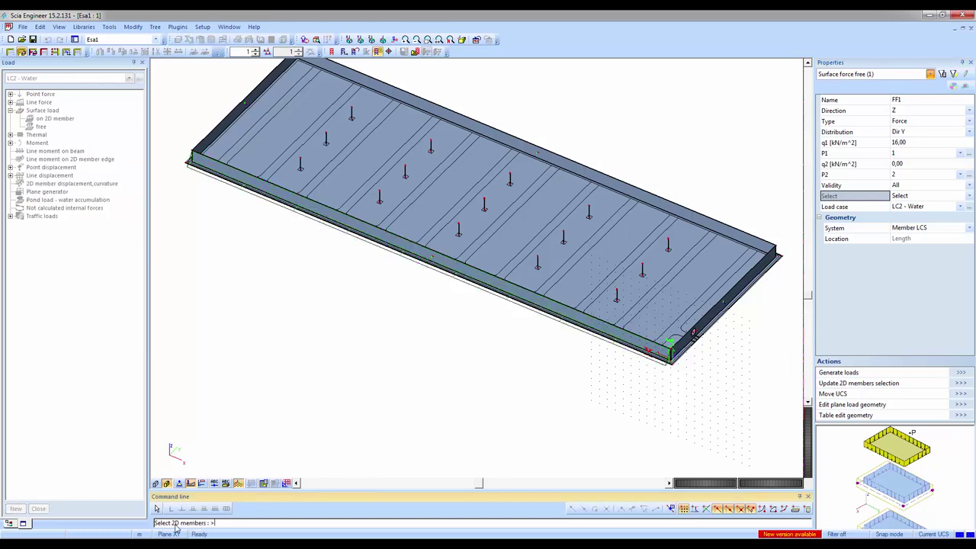
{"action": "left_click", "coordinate": [176, 526]}
{"action": "scroll", "coordinate": [376, 426], "scroll_direction": "down", "scroll_amount": 2}
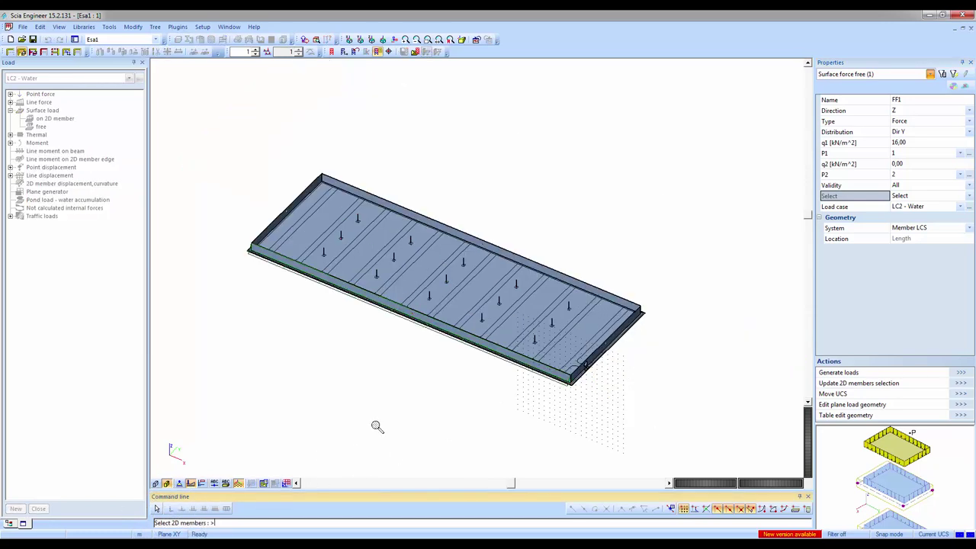
{"action": "right_click_drag", "start_coordinate": [376, 426], "coordinate": [280, 296], "text": "ctrl"}
{"action": "left_click_drag", "start_coordinate": [225, 199], "coordinate": [704, 398]}
{"action": "key", "text": "Escape"}
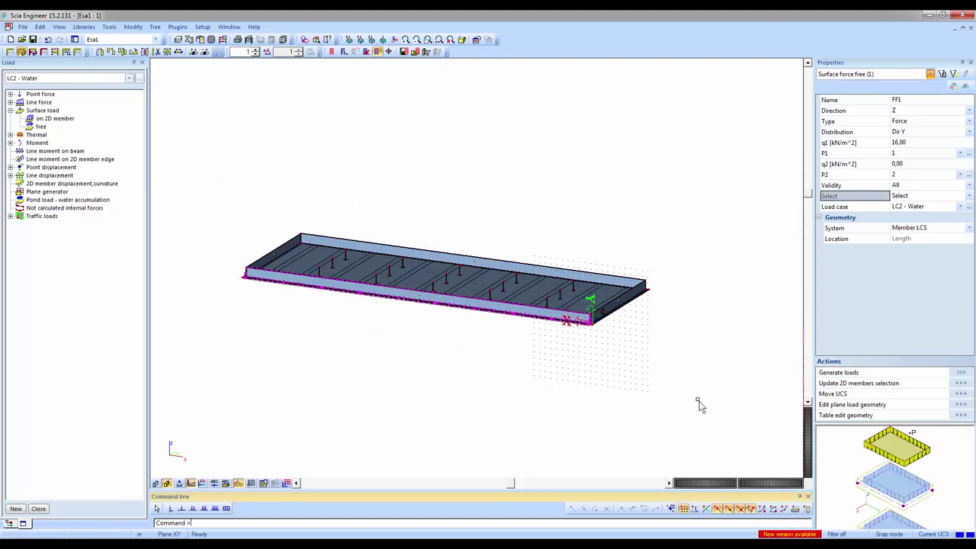
Step: Generate the loads from the front wall's free surface load
{"action": "scroll", "coordinate": [639, 376], "scroll_direction": "up", "scroll_amount": 4}
{"action": "scroll", "coordinate": [526, 373], "scroll_direction": "up", "scroll_amount": 3}
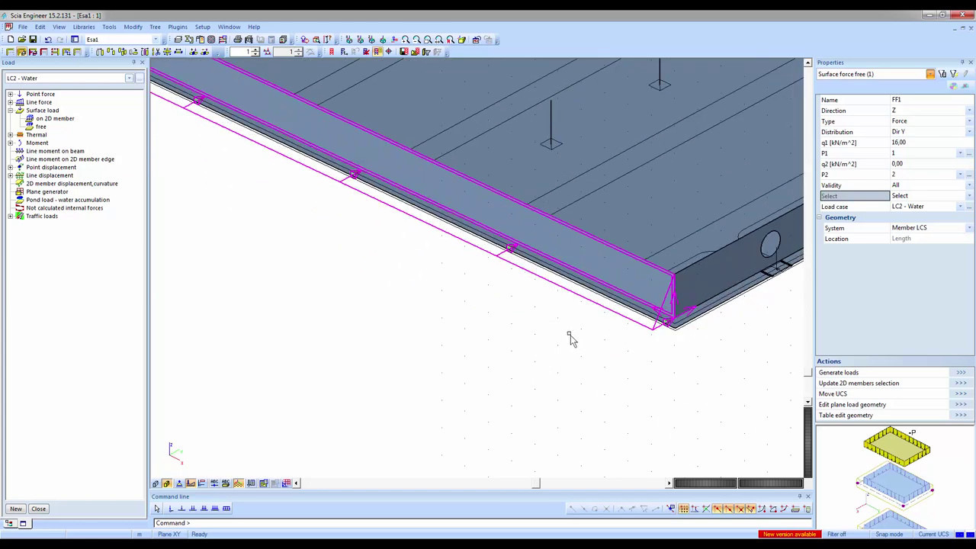
{"action": "left_click", "coordinate": [961, 372]}
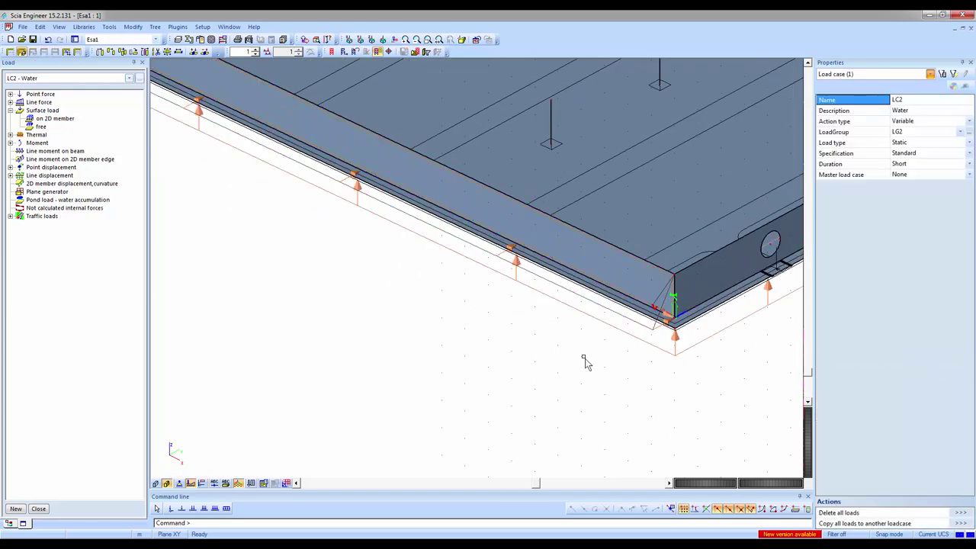
Step: Inspect the generated load on the front wall around the reservoir corner and check its properties
{"action": "scroll", "coordinate": [583, 360], "scroll_direction": "down", "scroll_amount": 3}
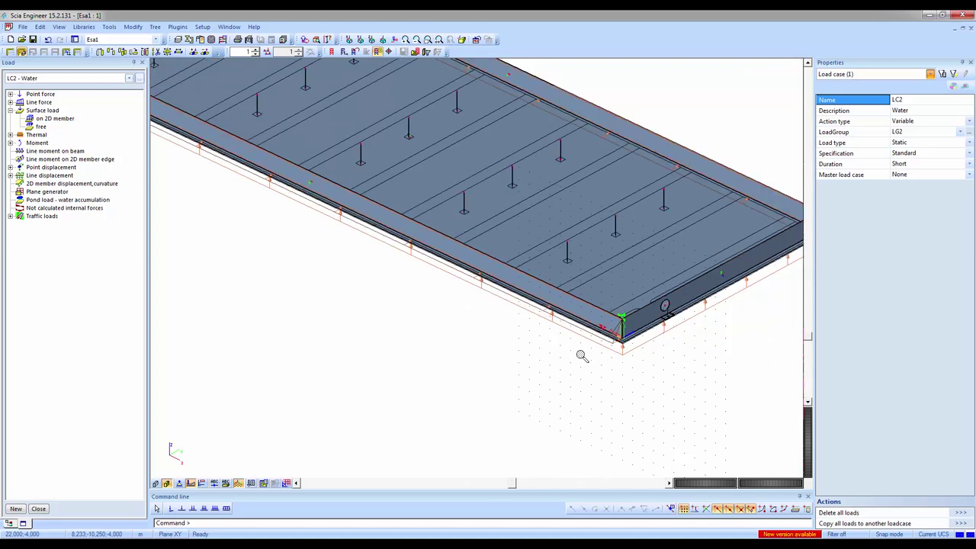
{"action": "scroll", "coordinate": [581, 355], "scroll_direction": "down", "scroll_amount": 2}
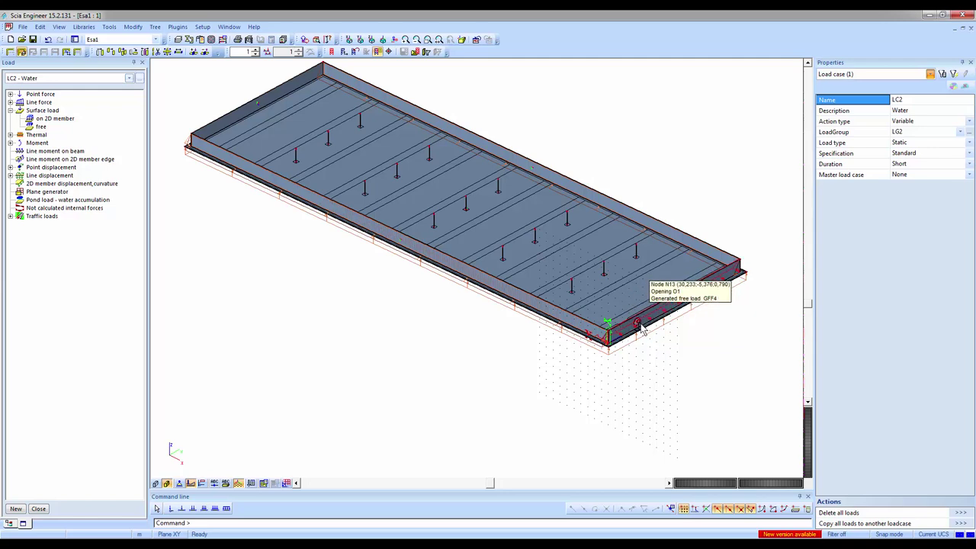
{"action": "scroll", "coordinate": [638, 324], "scroll_direction": "up", "scroll_amount": 2}
{"action": "scroll", "coordinate": [575, 366], "scroll_direction": "up", "scroll_amount": 1}
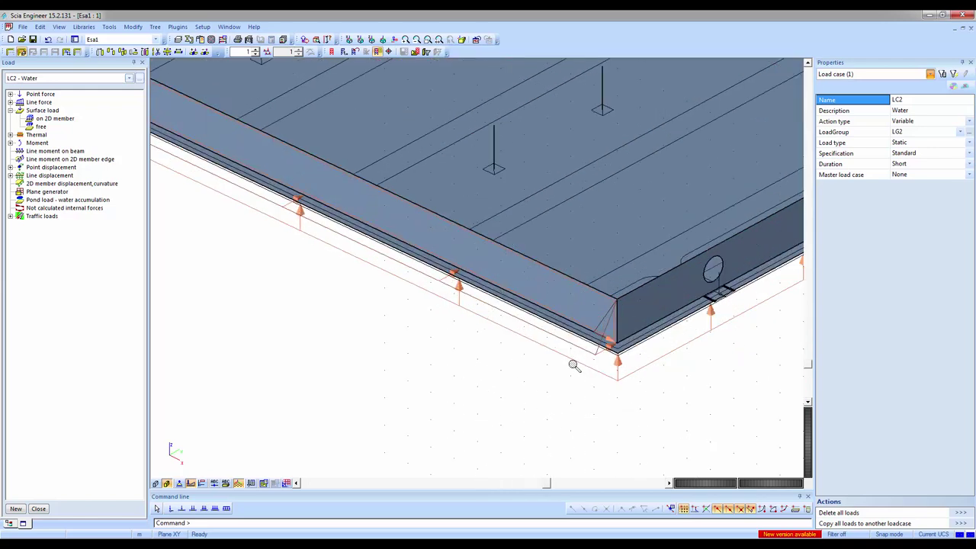
{"action": "left_click", "coordinate": [583, 351]}
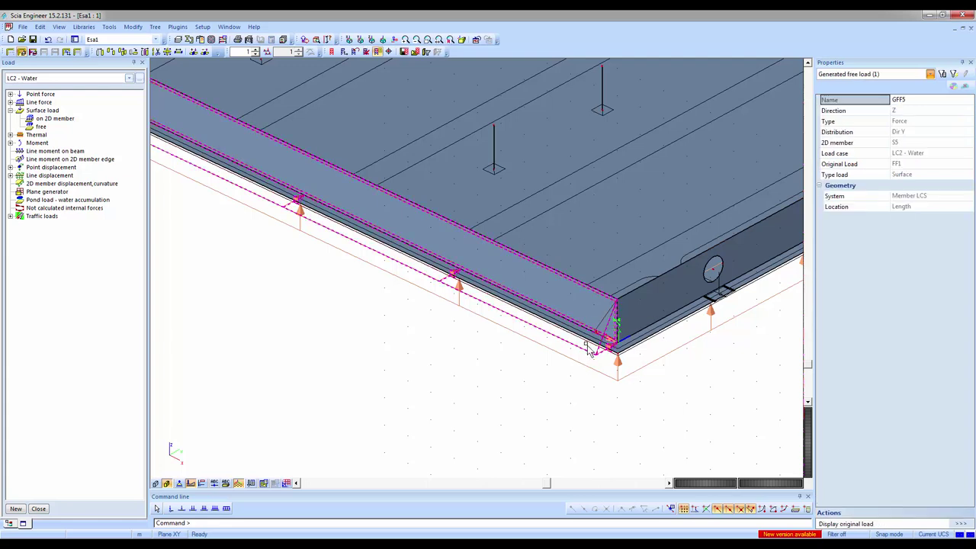
{"action": "key", "text": "Escape"}
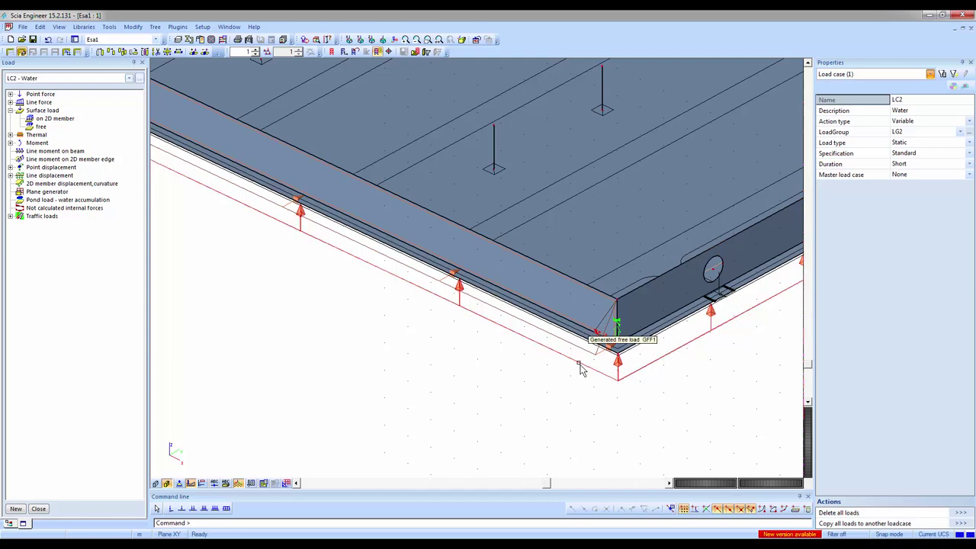
Step: Select the generated free load along the base slab's edges, check its properties and delete it
{"action": "left_click", "coordinate": [580, 367]}
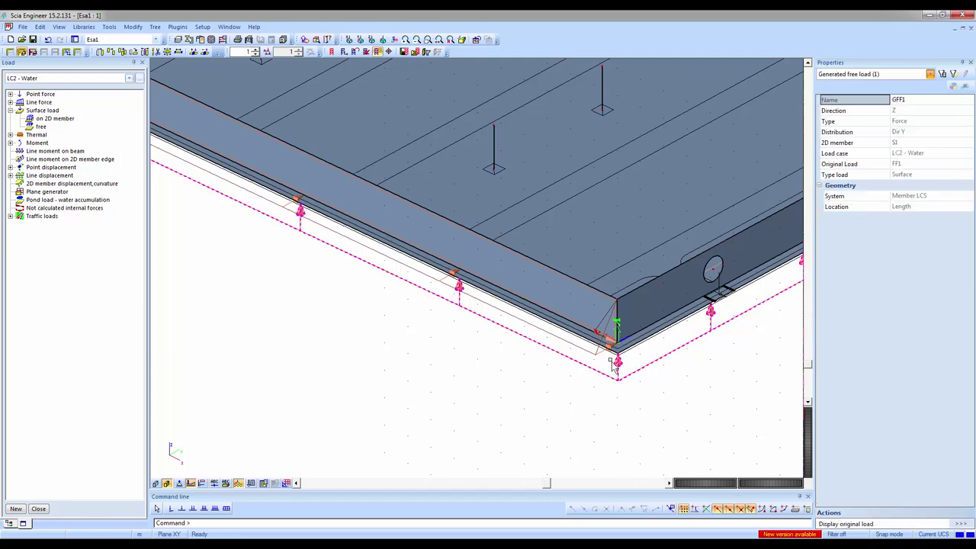
{"action": "scroll", "coordinate": [580, 368], "scroll_direction": "down", "scroll_amount": 3}
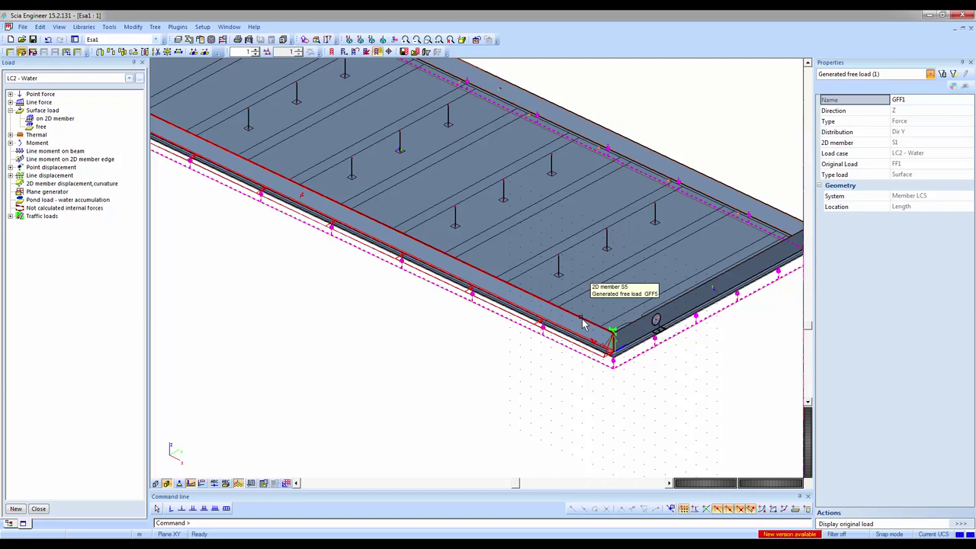
{"action": "key", "text": "Delete"}
{"action": "key", "text": "Return"}
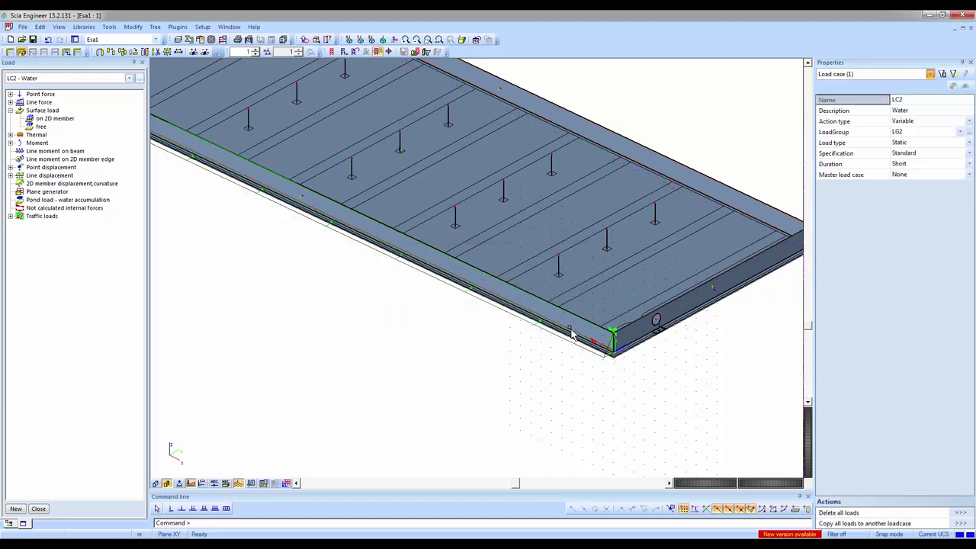
Step: Set q1 of the front wall's free surface load to -16 kN/m² and generate its loads again
{"action": "left_click", "coordinate": [552, 334]}
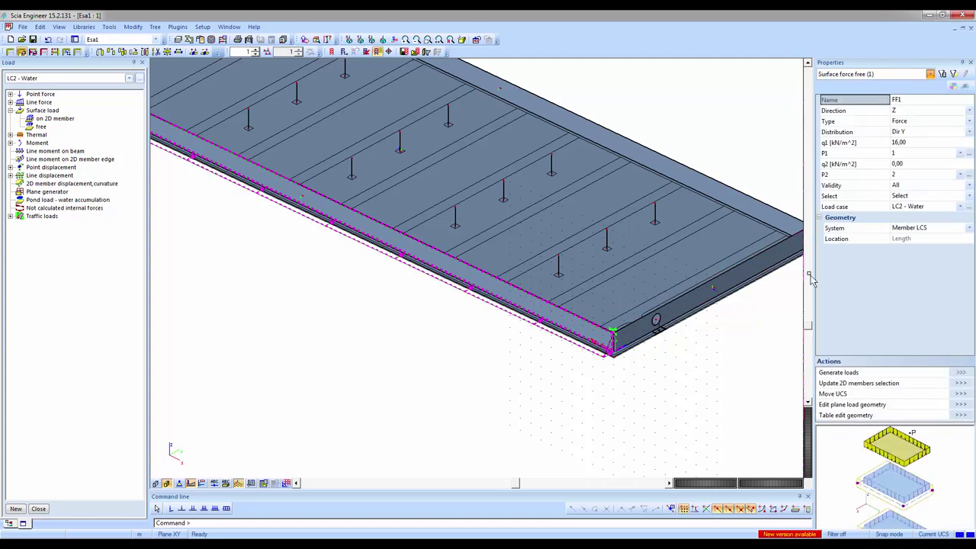
{"action": "left_click", "coordinate": [896, 143]}
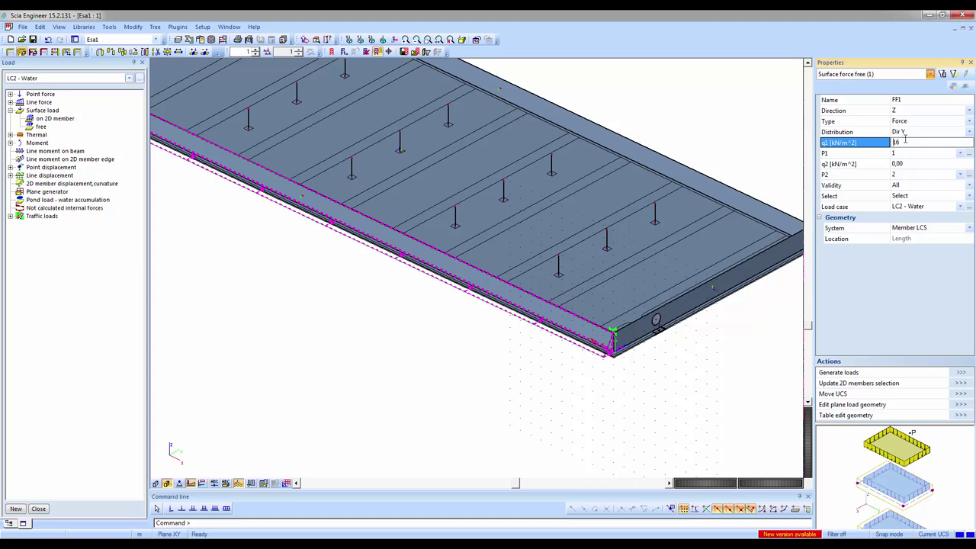
{"action": "key", "text": "Return"}
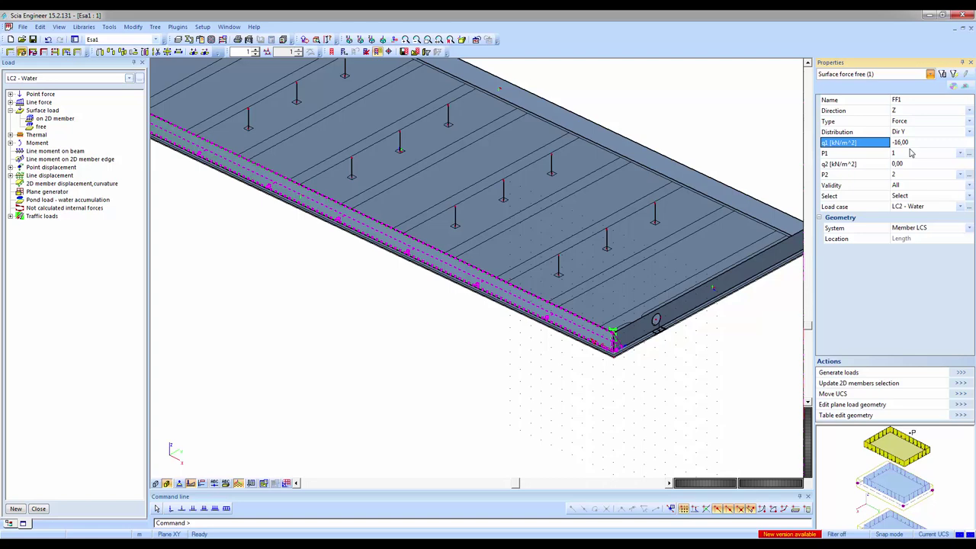
{"action": "left_click", "coordinate": [960, 372]}
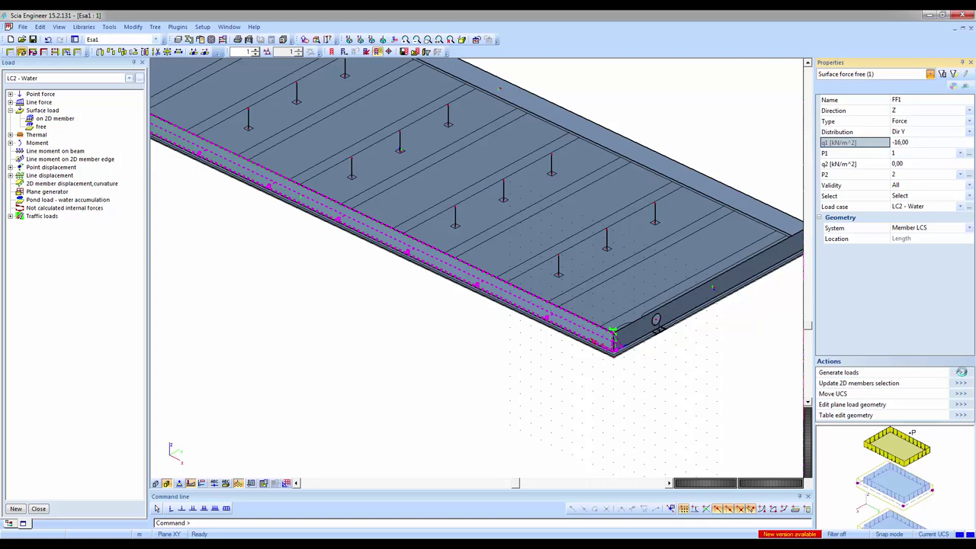
Step: Inspect the regenerated loads on the front wall and base slab, checking which members they act on and their direction
{"action": "left_click", "coordinate": [561, 326]}
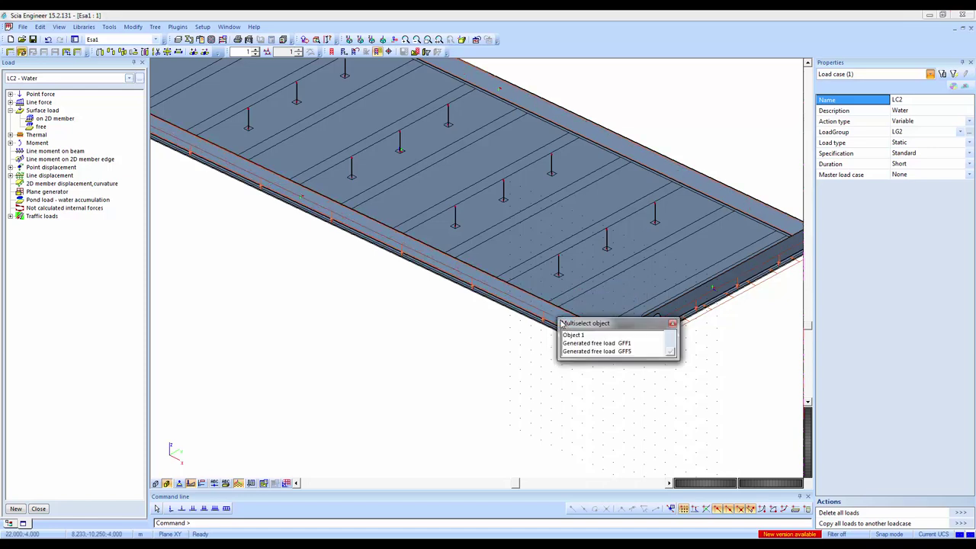
{"action": "left_click", "coordinate": [595, 352]}
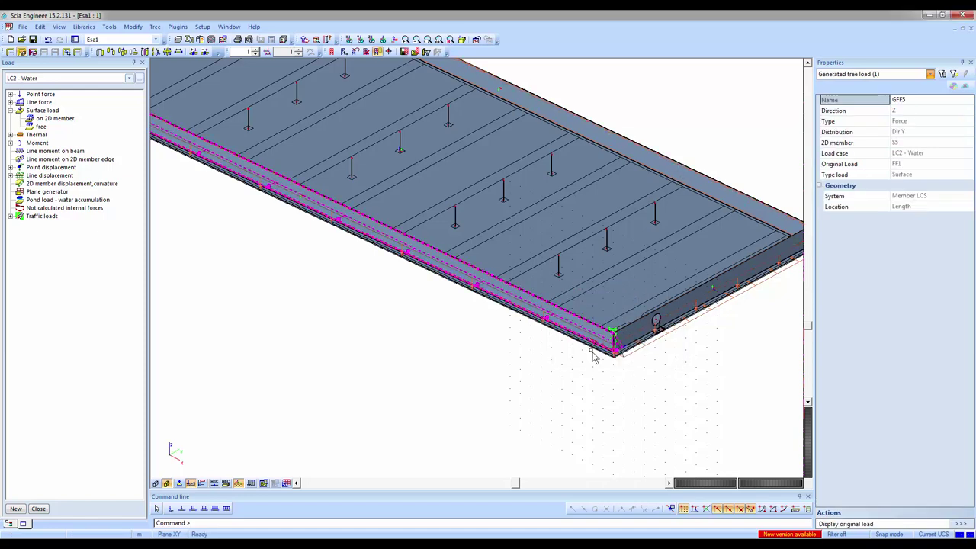
{"action": "right_click_drag", "start_coordinate": [593, 355], "coordinate": [575, 367], "text": "ctrl"}
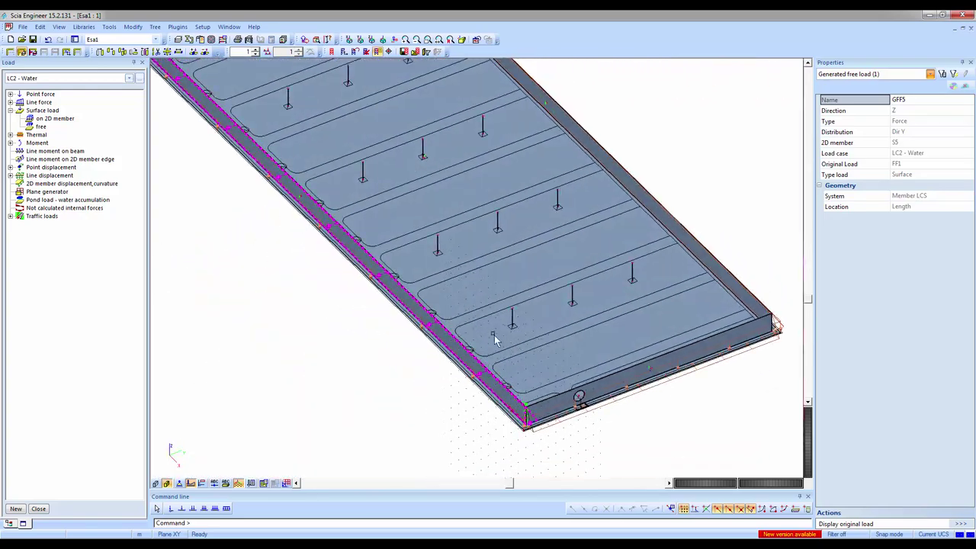
{"action": "scroll", "coordinate": [447, 360], "scroll_direction": "up", "scroll_amount": 3}
{"action": "key", "text": "Escape"}
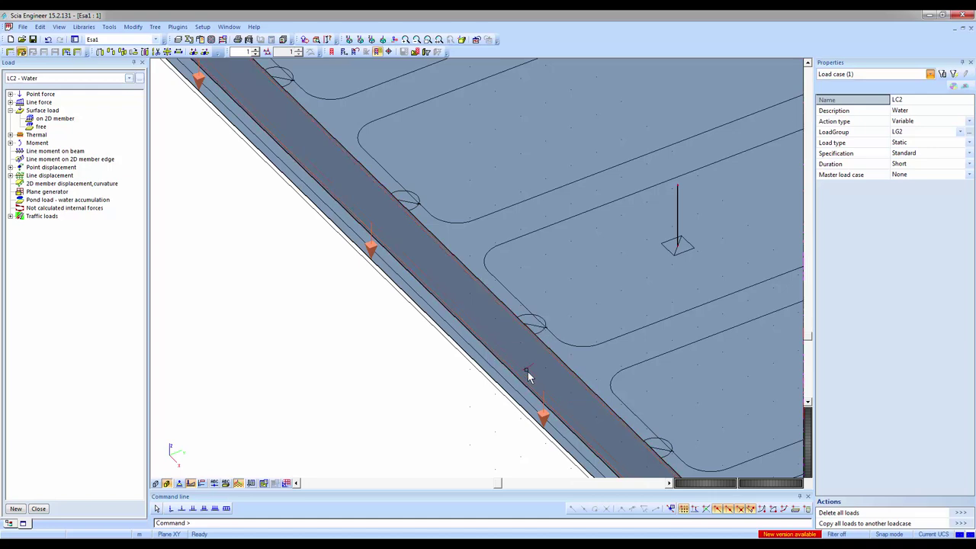
{"action": "left_click", "coordinate": [528, 373]}
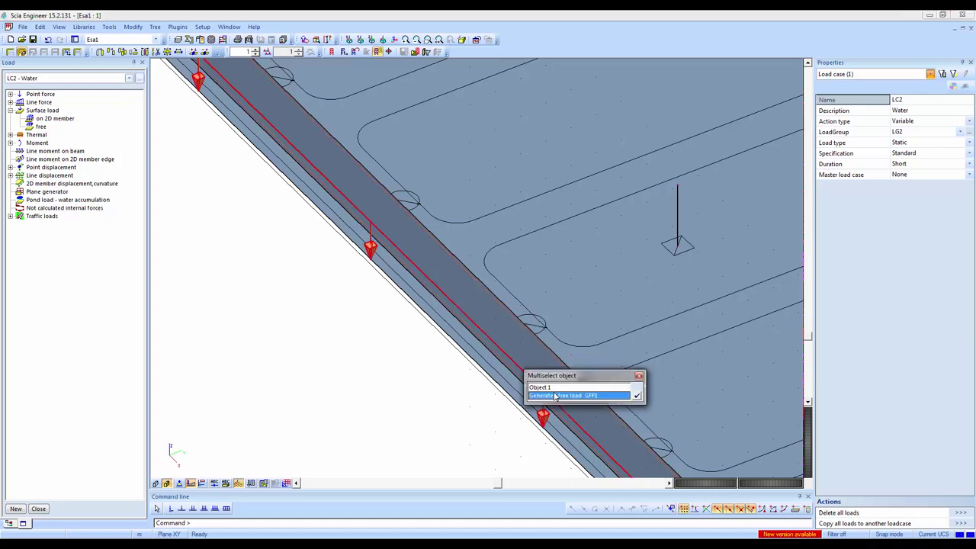
{"action": "left_click", "coordinate": [555, 395]}
{"action": "scroll", "coordinate": [458, 358], "scroll_direction": "down", "scroll_amount": 3}
{"action": "scroll", "coordinate": [469, 350], "scroll_direction": "down", "scroll_amount": 5}
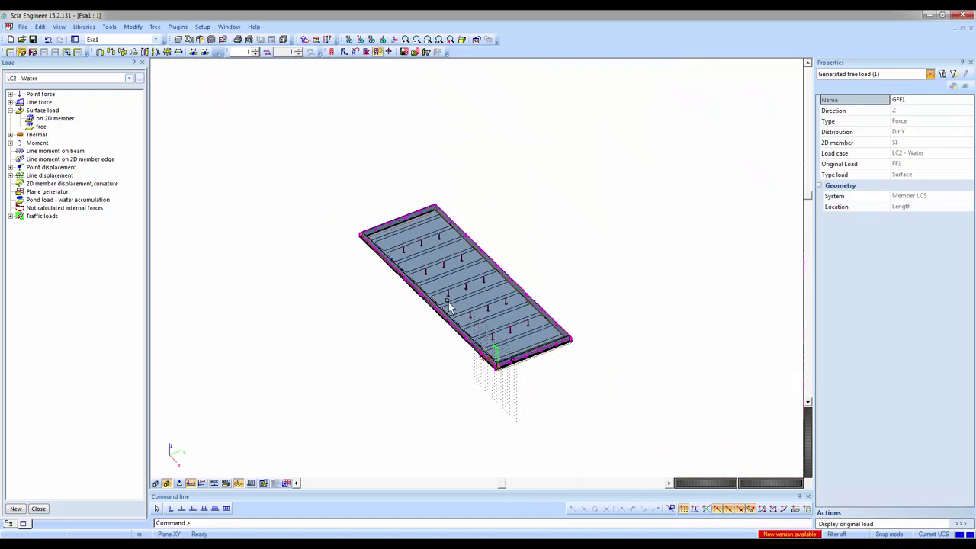
{"action": "scroll", "coordinate": [443, 299], "scroll_direction": "up", "scroll_amount": 5}
{"action": "scroll", "coordinate": [452, 309], "scroll_direction": "down", "scroll_amount": 5}
{"action": "scroll", "coordinate": [541, 283], "scroll_direction": "up", "scroll_amount": 5}
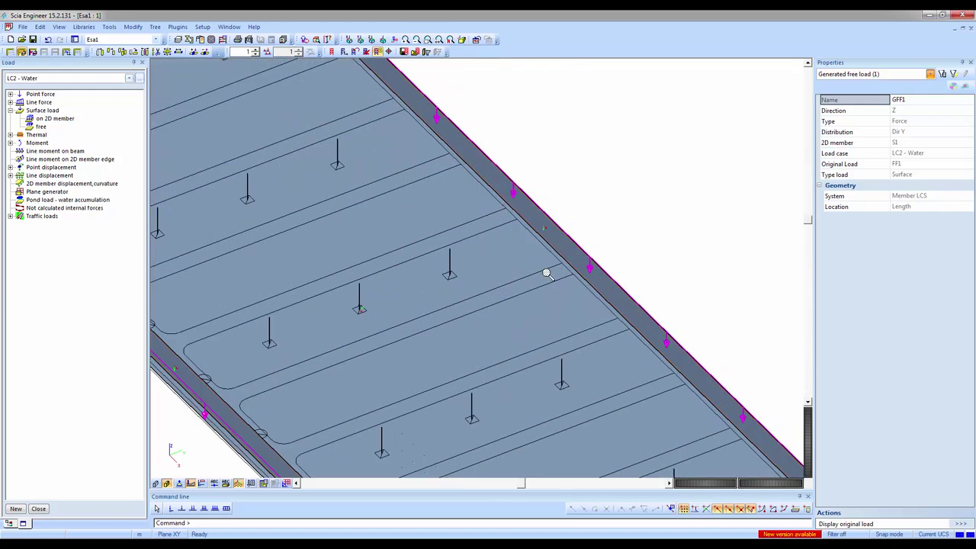
Step: Select the long wall S3 opposite the front wall and enable its swapped orientation
{"action": "key", "text": "Escape"}
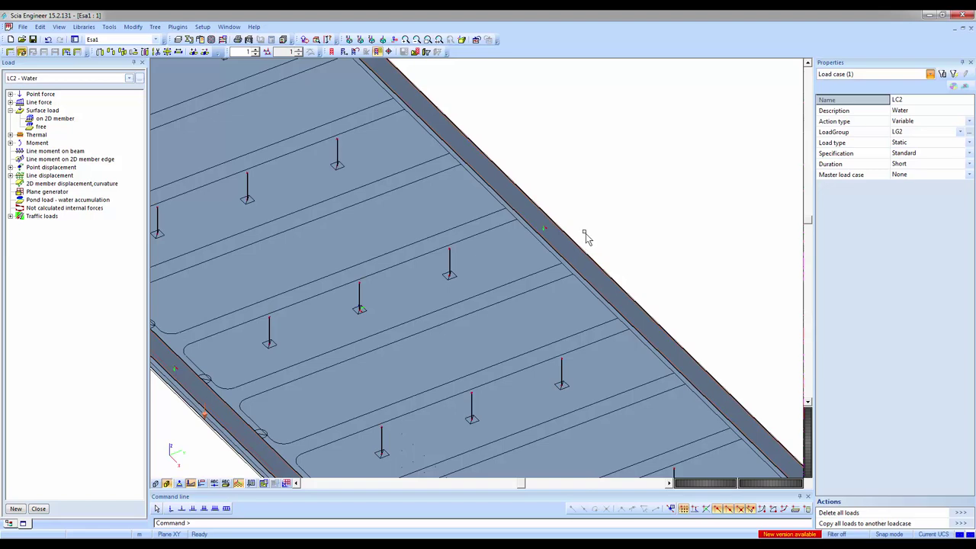
{"action": "left_click", "coordinate": [573, 242]}
{"action": "right_click_drag", "start_coordinate": [574, 243], "coordinate": [555, 251], "text": "ctrl"}
{"action": "key", "text": "Escape"}
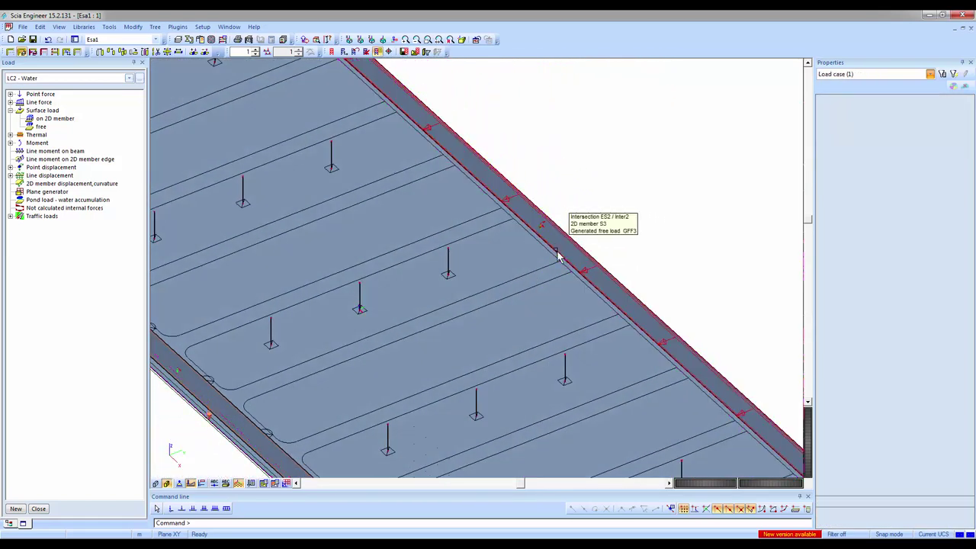
{"action": "scroll", "coordinate": [548, 225], "scroll_direction": "up", "scroll_amount": 3}
{"action": "left_click", "coordinate": [535, 231]}
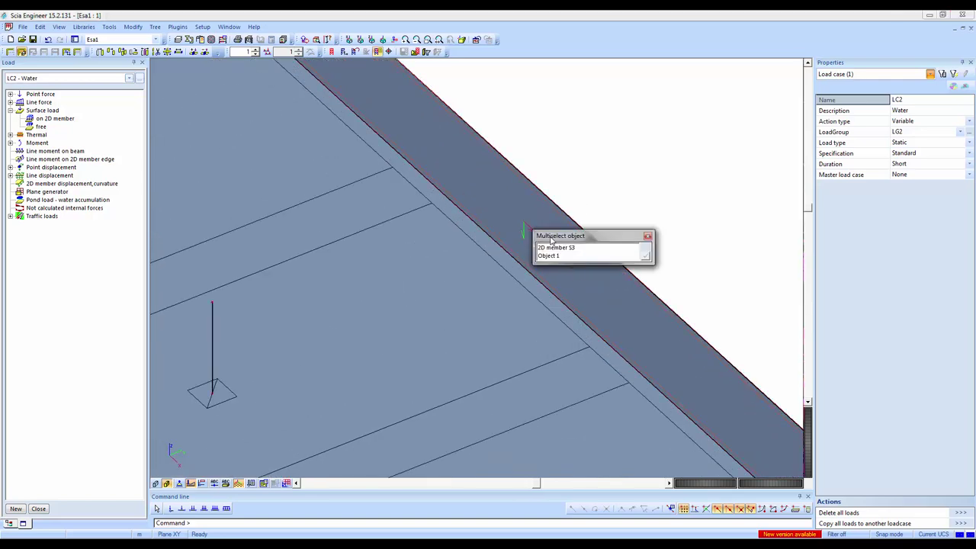
{"action": "left_click", "coordinate": [556, 248]}
{"action": "right_click_drag", "start_coordinate": [536, 268], "coordinate": [462, 298], "text": "ctrl"}
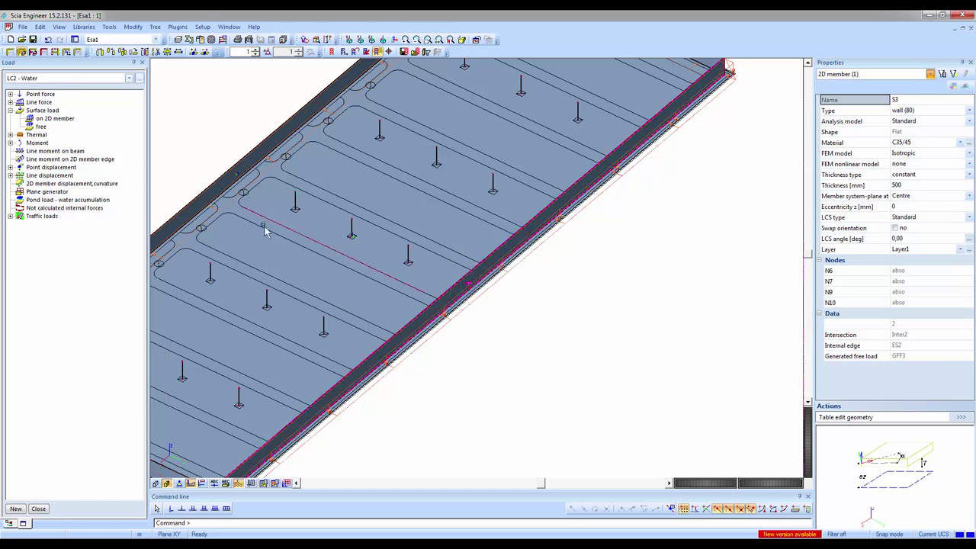
{"action": "scroll", "coordinate": [229, 175], "scroll_direction": "up", "scroll_amount": 3}
{"action": "scroll", "coordinate": [267, 186], "scroll_direction": "down", "scroll_amount": 3}
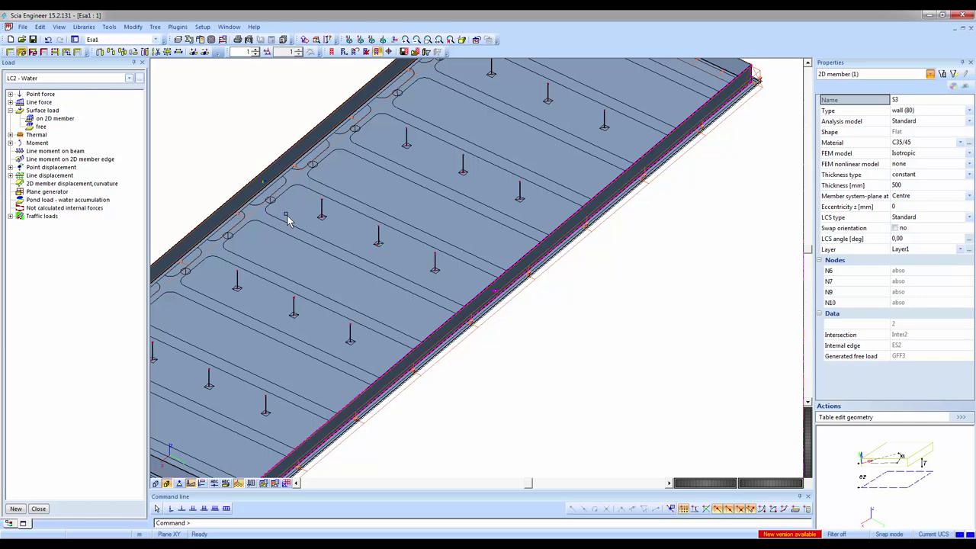
{"action": "scroll", "coordinate": [471, 279], "scroll_direction": "up", "scroll_amount": 5}
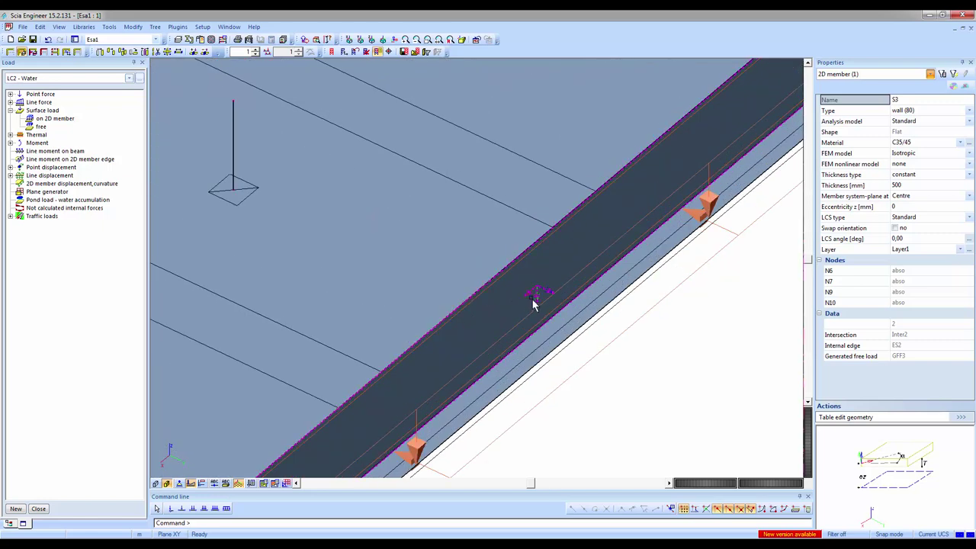
{"action": "left_click", "coordinate": [842, 228]}
{"action": "left_click", "coordinate": [895, 228]}
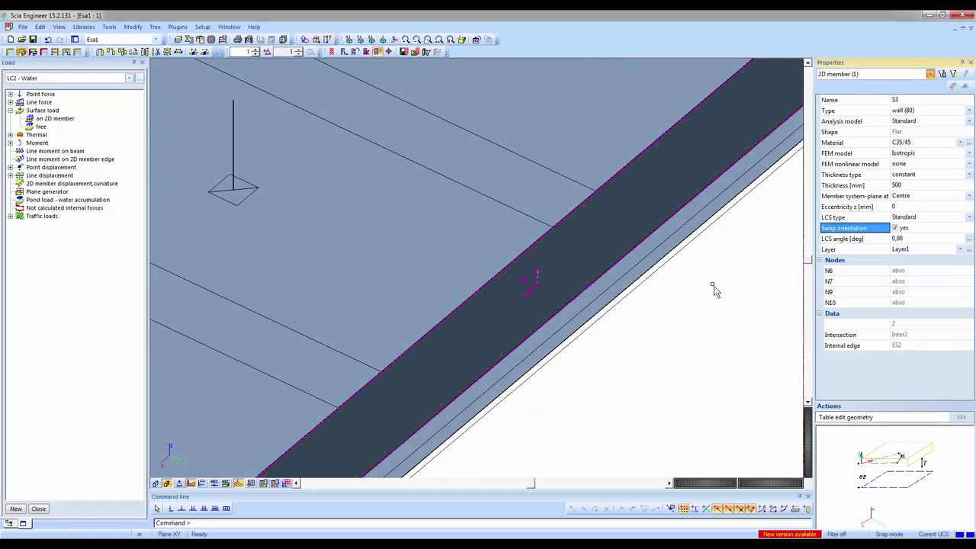
Step: Examine the local axes of wall S3, the front wall, the base slab and the end walls to compare their orientation
{"action": "scroll", "coordinate": [577, 338], "scroll_direction": "down", "scroll_amount": 3}
{"action": "scroll", "coordinate": [579, 339], "scroll_direction": "up", "scroll_amount": 2}
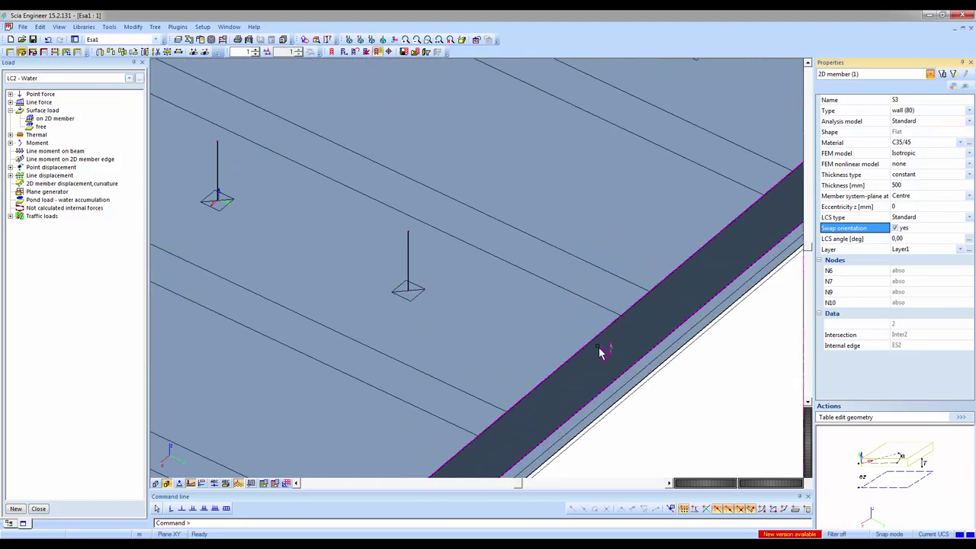
{"action": "scroll", "coordinate": [598, 346], "scroll_direction": "down", "scroll_amount": 3}
{"action": "scroll", "coordinate": [554, 344], "scroll_direction": "up", "scroll_amount": 2}
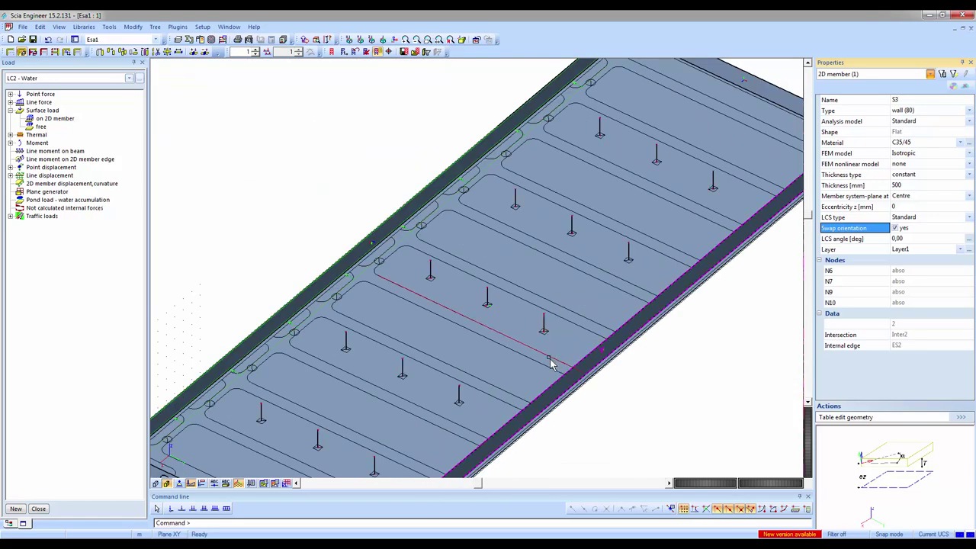
{"action": "right_click_drag", "start_coordinate": [551, 361], "coordinate": [608, 360], "text": "ctrl"}
{"action": "scroll", "coordinate": [608, 360], "scroll_direction": "up", "scroll_amount": 3}
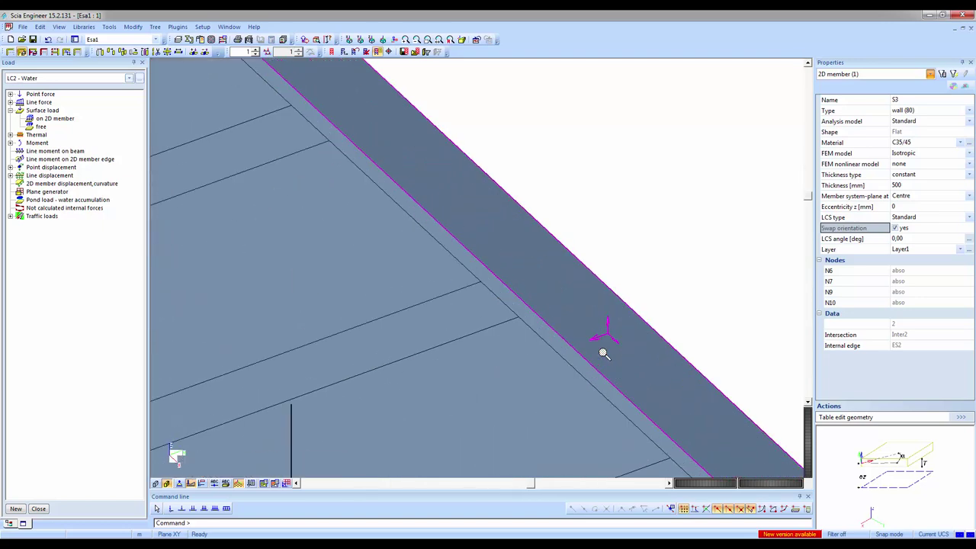
{"action": "scroll", "coordinate": [603, 344], "scroll_direction": "down", "scroll_amount": 4}
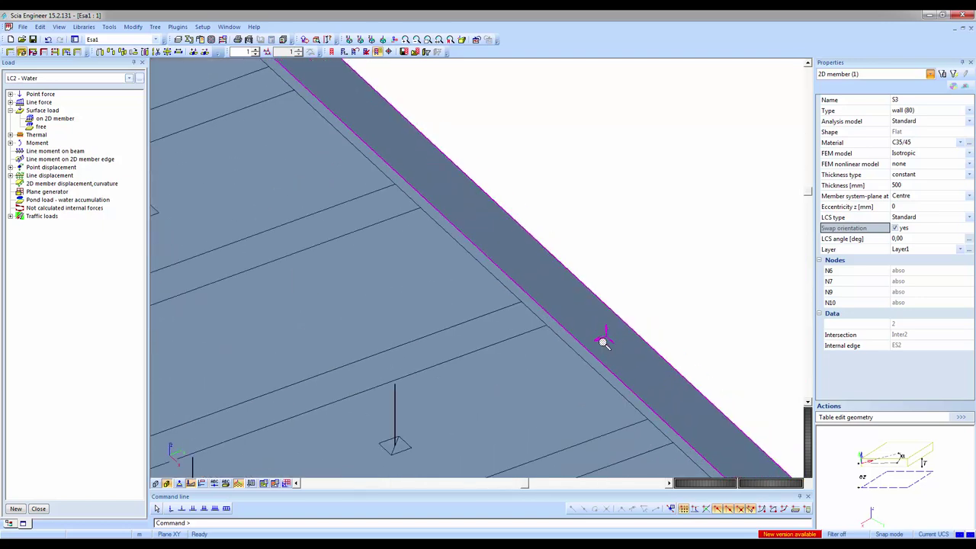
{"action": "scroll", "coordinate": [465, 396], "scroll_direction": "up", "scroll_amount": 5}
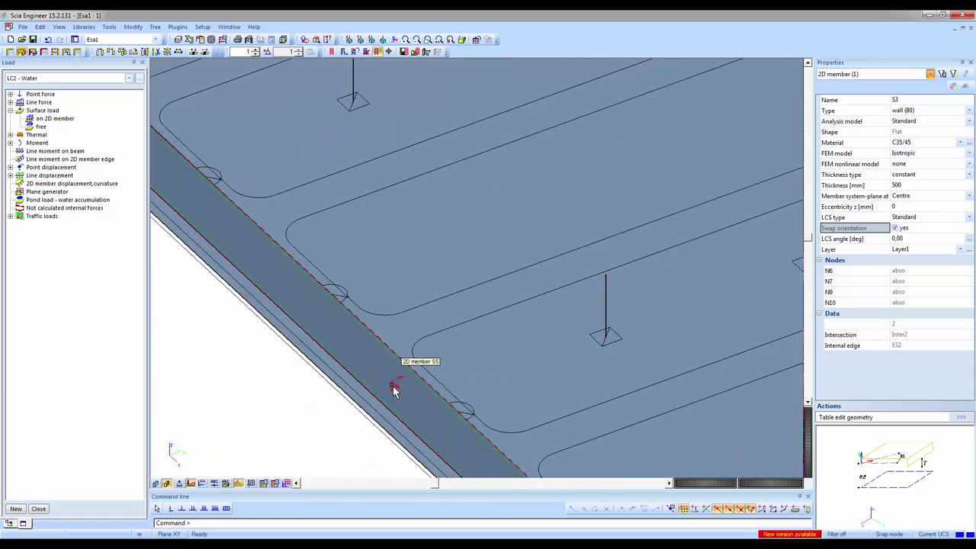
{"action": "scroll", "coordinate": [501, 359], "scroll_direction": "down", "scroll_amount": 4}
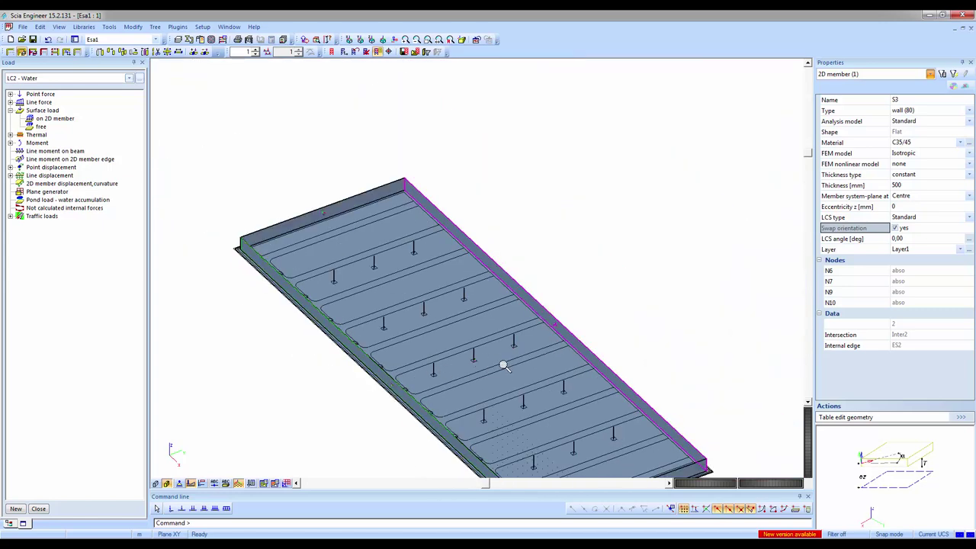
{"action": "scroll", "coordinate": [504, 354], "scroll_direction": "up", "scroll_amount": 5}
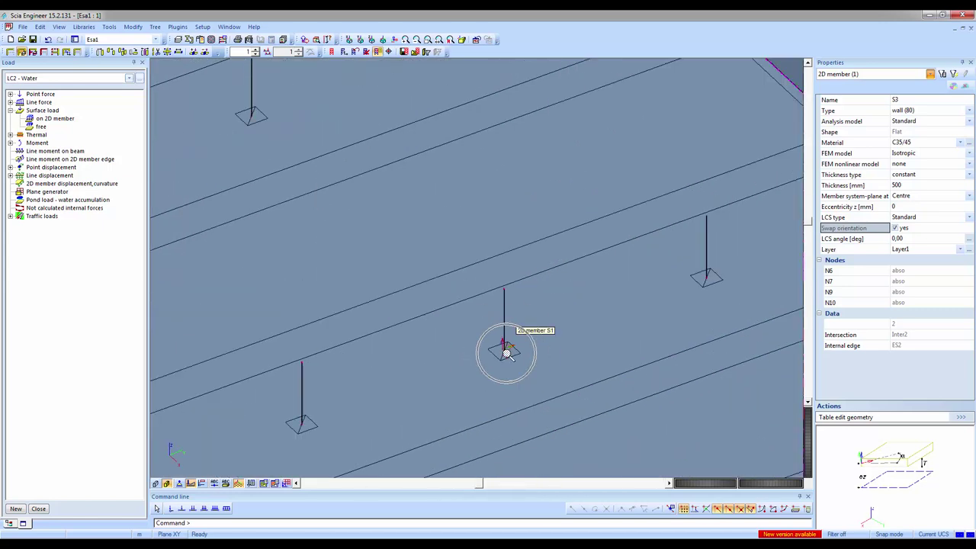
{"action": "scroll", "coordinate": [506, 353], "scroll_direction": "down", "scroll_amount": 4}
{"action": "scroll", "coordinate": [334, 200], "scroll_direction": "up", "scroll_amount": 3}
{"action": "scroll", "coordinate": [429, 207], "scroll_direction": "up", "scroll_amount": 3}
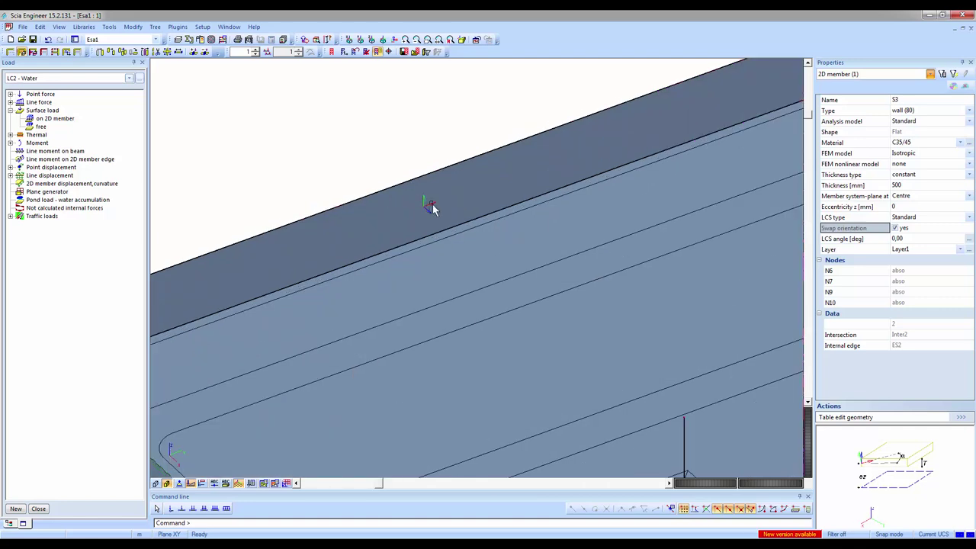
{"action": "scroll", "coordinate": [430, 215], "scroll_direction": "down", "scroll_amount": 4}
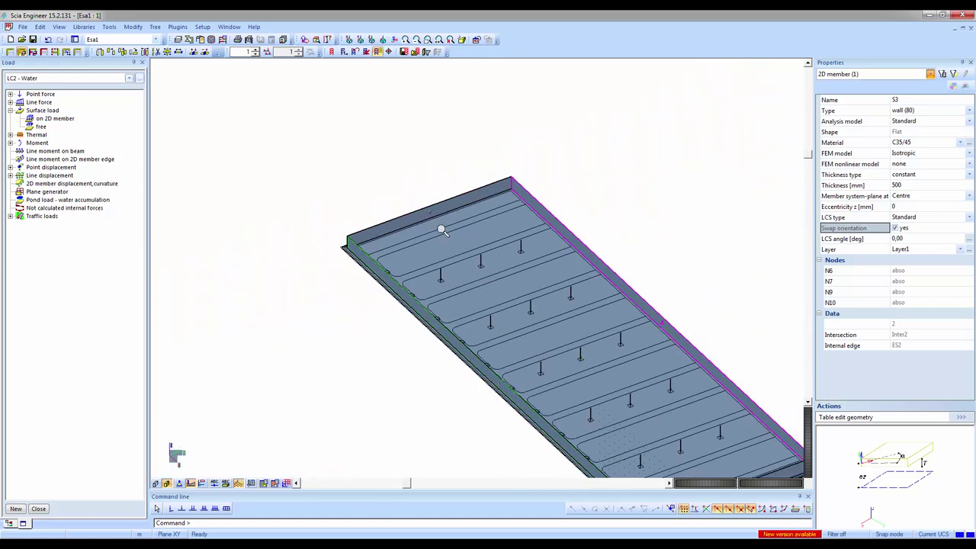
{"action": "scroll", "coordinate": [557, 282], "scroll_direction": "up", "scroll_amount": 4}
{"action": "scroll", "coordinate": [546, 286], "scroll_direction": "up", "scroll_amount": 2}
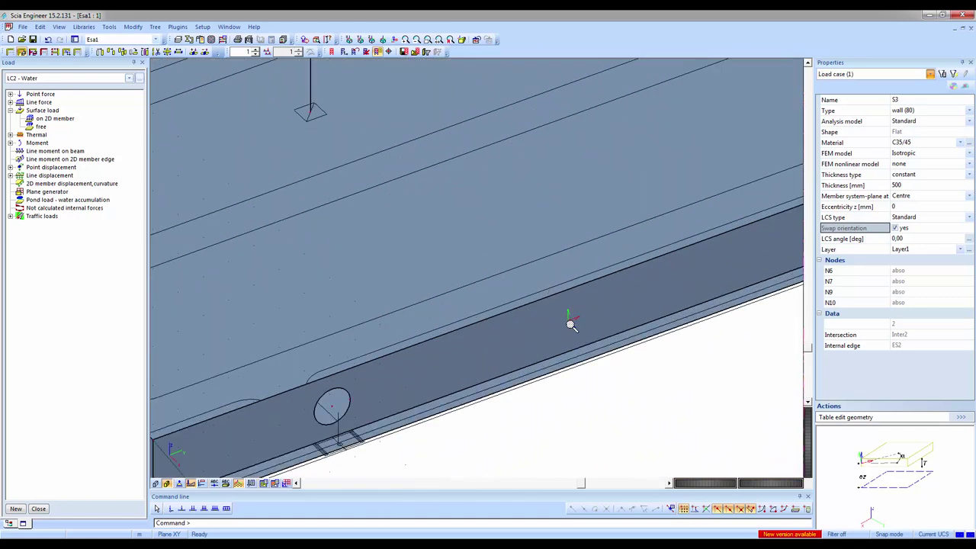
Step: Enable swapped orientation for the short end wall S4 with the circular opening
{"action": "key", "text": "Escape"}
{"action": "left_click", "coordinate": [573, 331]}
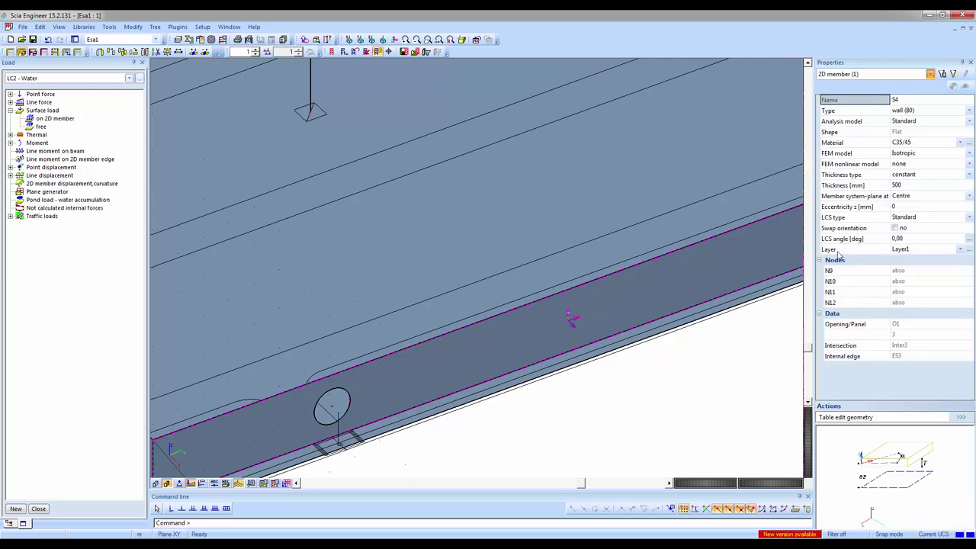
{"action": "left_click", "coordinate": [897, 228]}
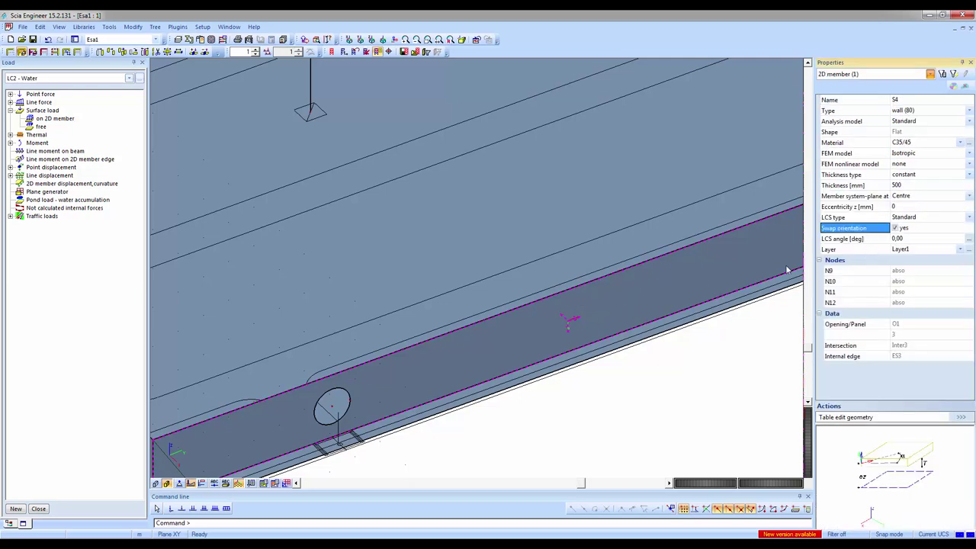
{"action": "left_click", "coordinate": [565, 333]}
{"action": "scroll", "coordinate": [568, 335], "scroll_direction": "down", "scroll_amount": 5}
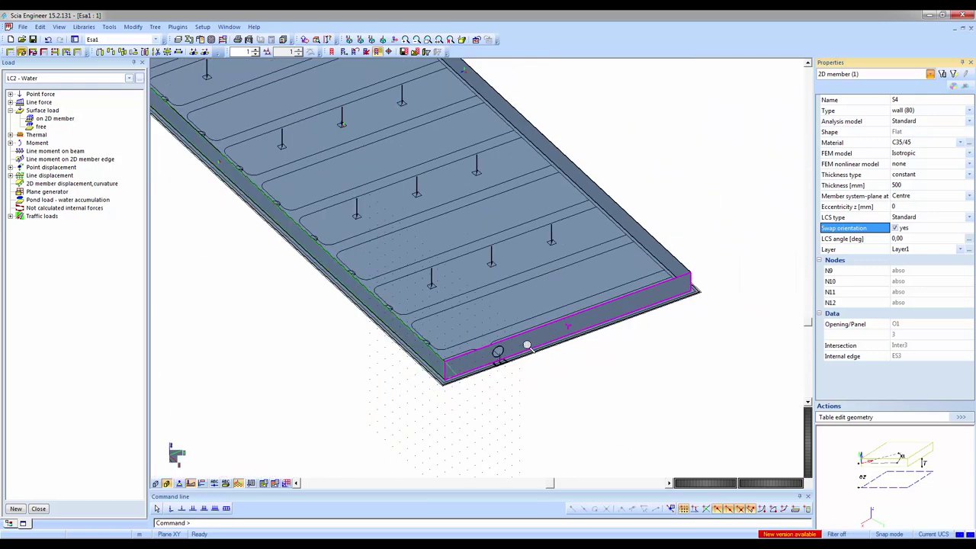
{"action": "key", "text": "Escape"}
Step: Generate the loads of the free surface force FF1 again for the reoriented walls
{"action": "scroll", "coordinate": [459, 376], "scroll_direction": "up", "scroll_amount": 3}
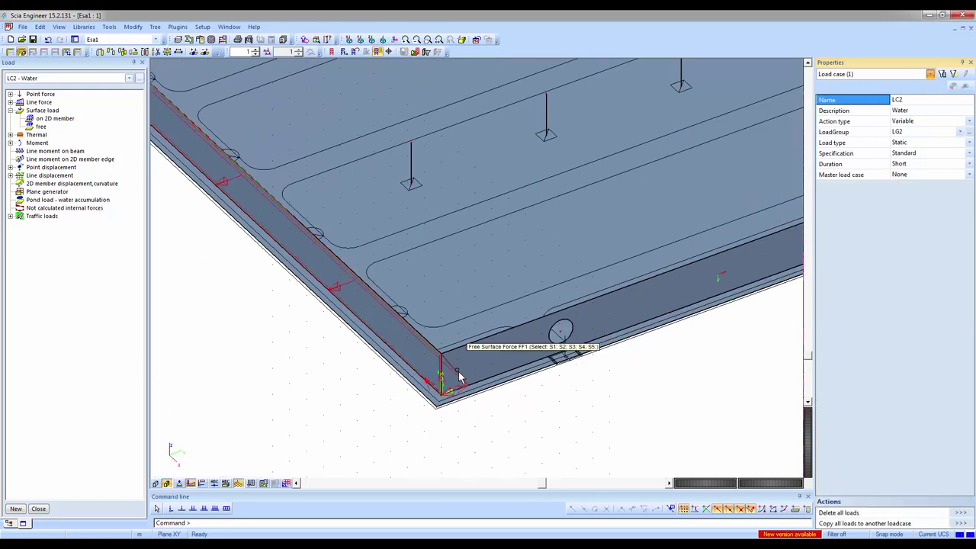
{"action": "left_click", "coordinate": [459, 375]}
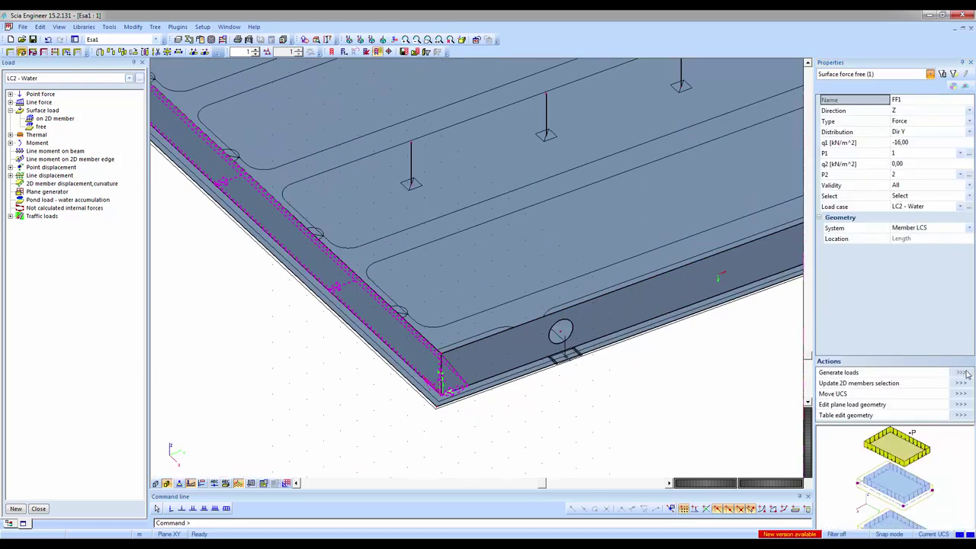
{"action": "left_click", "coordinate": [962, 372]}
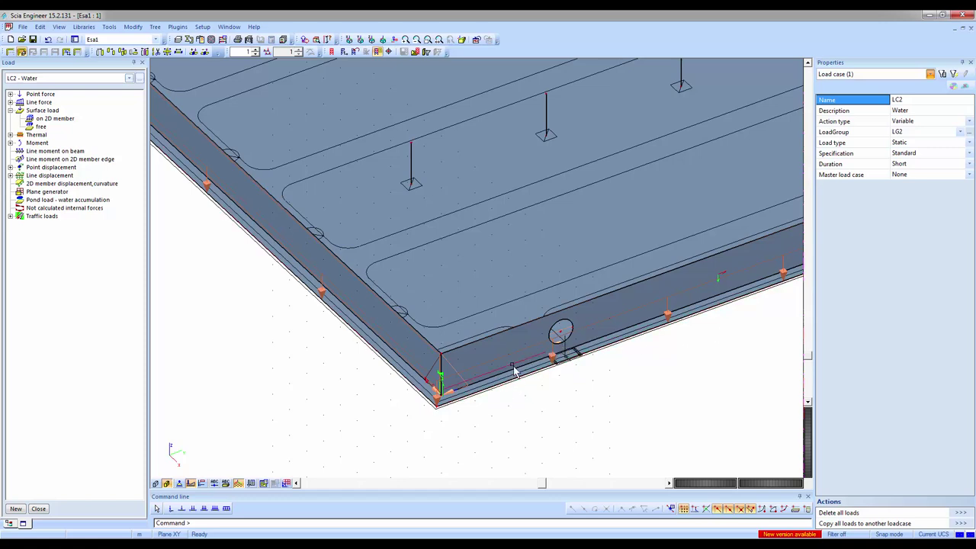
Step: Inspect the regenerated water loads along all four walls and the base slab from several sides, checking their direction
{"action": "scroll", "coordinate": [510, 276], "scroll_direction": "down", "scroll_amount": 4}
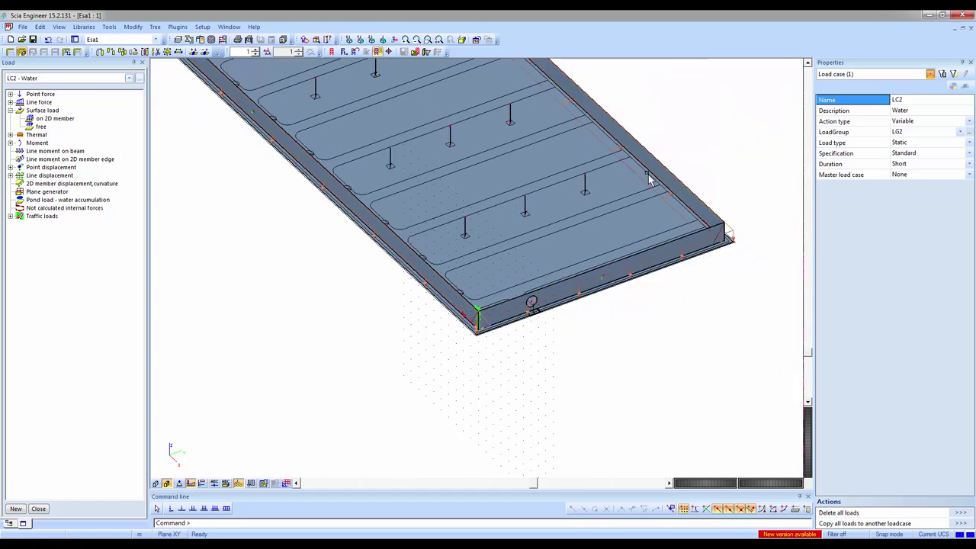
{"action": "scroll", "coordinate": [640, 178], "scroll_direction": "up", "scroll_amount": 3}
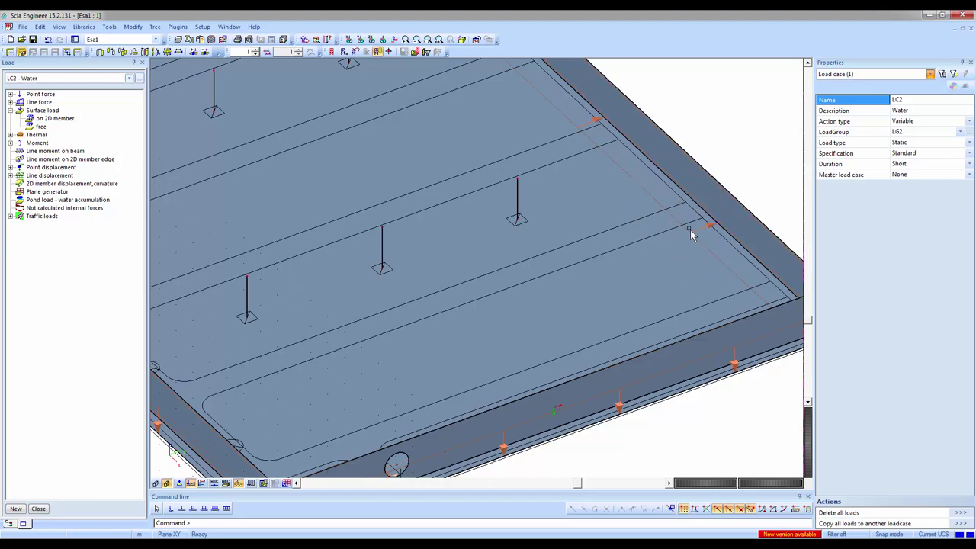
{"action": "scroll", "coordinate": [550, 296], "scroll_direction": "down", "scroll_amount": 3}
{"action": "scroll", "coordinate": [463, 308], "scroll_direction": "up", "scroll_amount": 3}
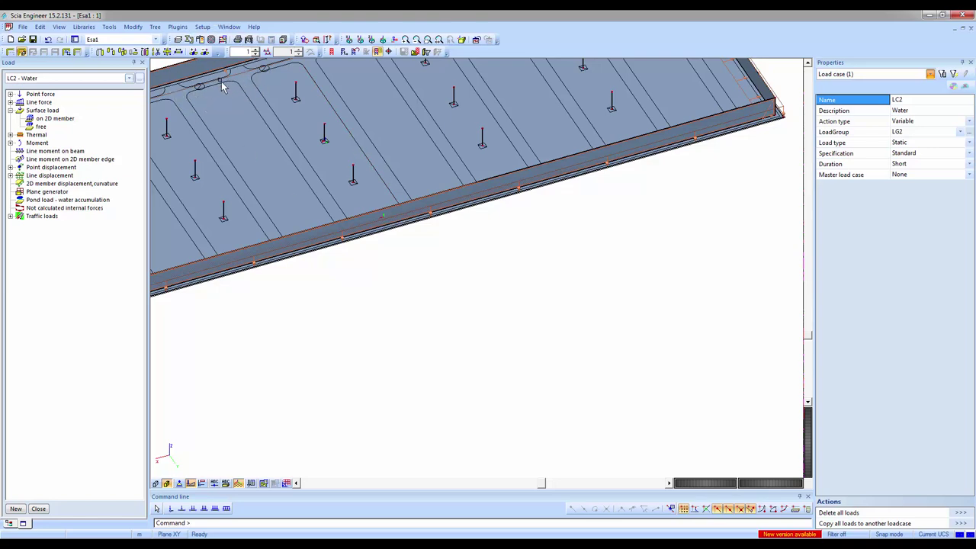
{"action": "scroll", "coordinate": [221, 83], "scroll_direction": "down", "scroll_amount": 2}
{"action": "scroll", "coordinate": [211, 66], "scroll_direction": "up", "scroll_amount": 3}
{"action": "scroll", "coordinate": [551, 290], "scroll_direction": "up", "scroll_amount": 1}
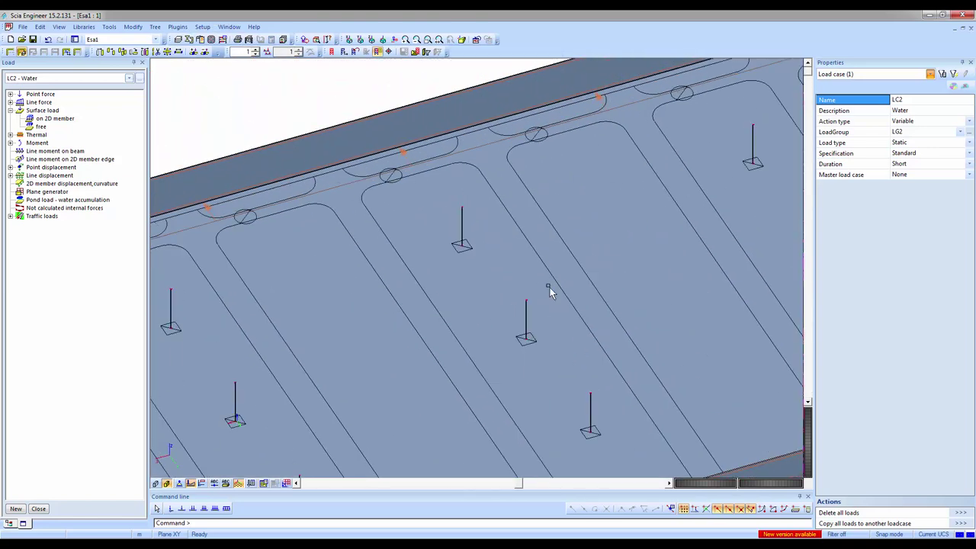
{"action": "scroll", "coordinate": [409, 284], "scroll_direction": "up", "scroll_amount": 1}
{"action": "scroll", "coordinate": [542, 264], "scroll_direction": "down", "scroll_amount": 3}
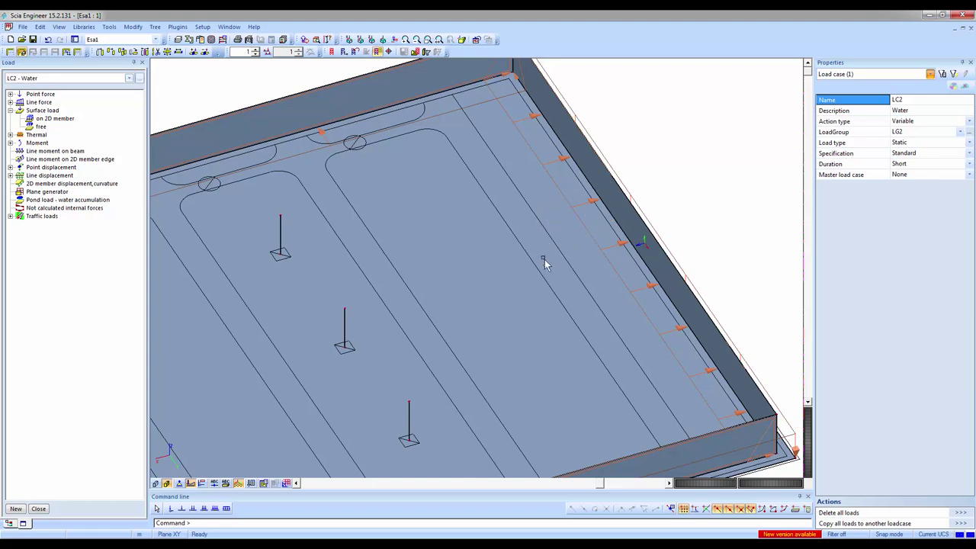
{"action": "scroll", "coordinate": [657, 232], "scroll_direction": "up", "scroll_amount": 2}
{"action": "scroll", "coordinate": [657, 232], "scroll_direction": "down", "scroll_amount": 3}
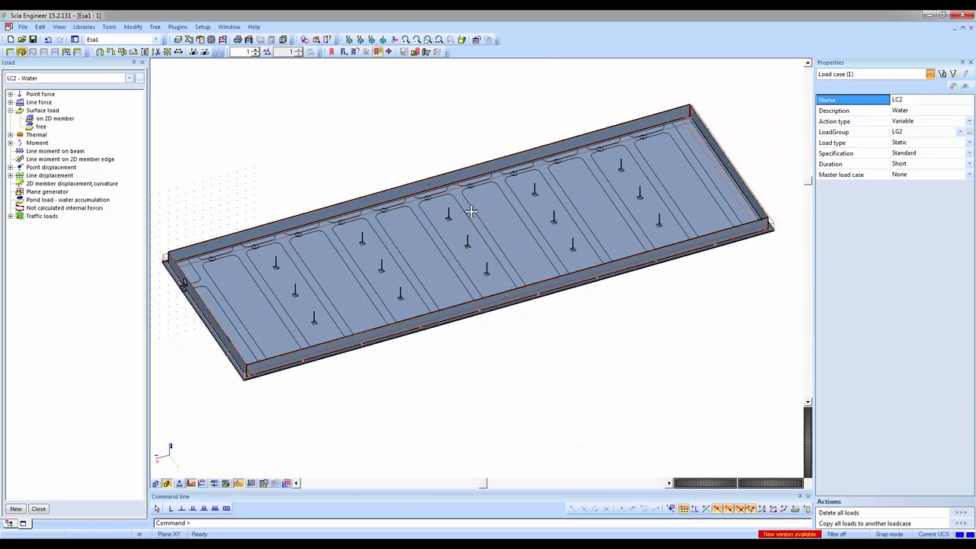
{"action": "scroll", "coordinate": [468, 211], "scroll_direction": "up", "scroll_amount": 1}
{"action": "scroll", "coordinate": [497, 224], "scroll_direction": "down", "scroll_amount": 1}
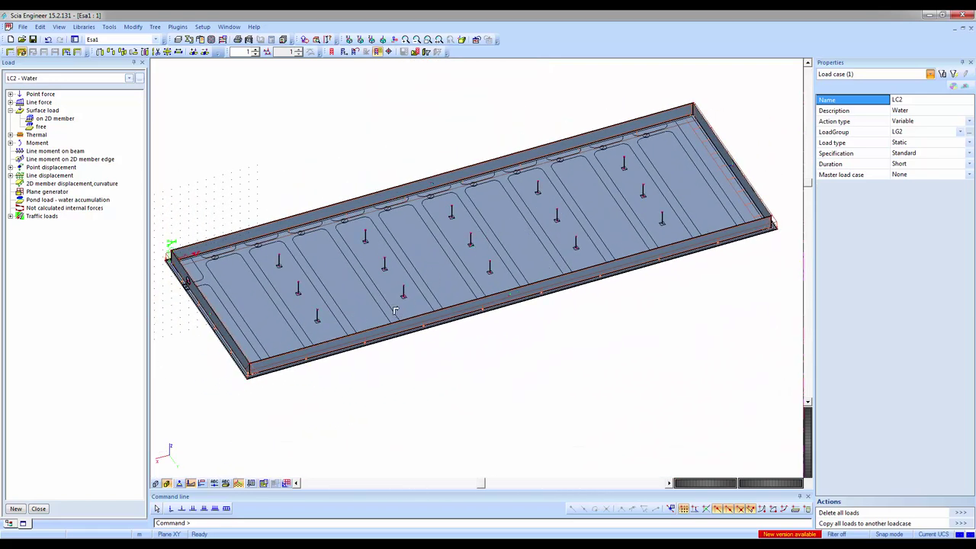
{"action": "right_click_drag", "start_coordinate": [395, 310], "coordinate": [473, 305], "text": "ctrl"}
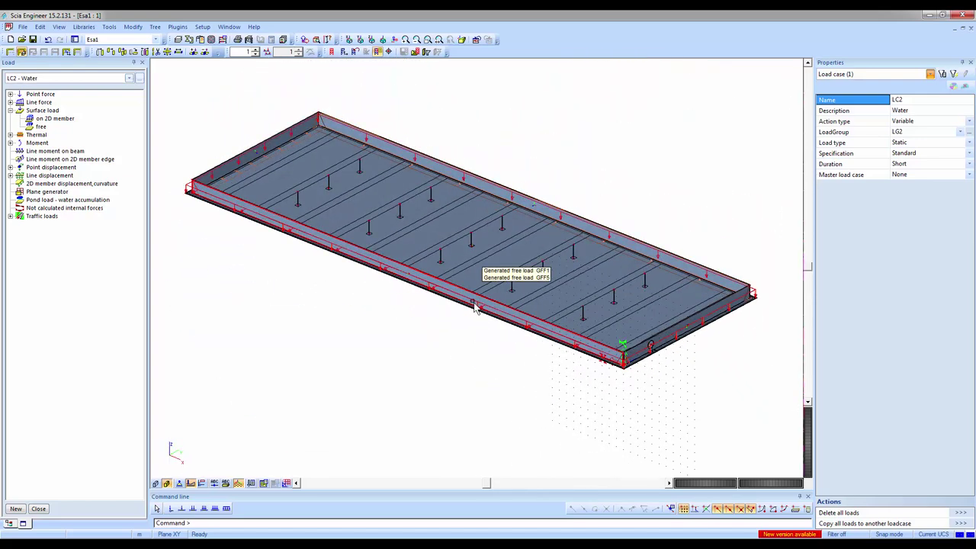
Step: Make LC3 - Ground the active load case and bring the outer face of the front wall into close view
{"action": "left_click", "coordinate": [55, 79]}
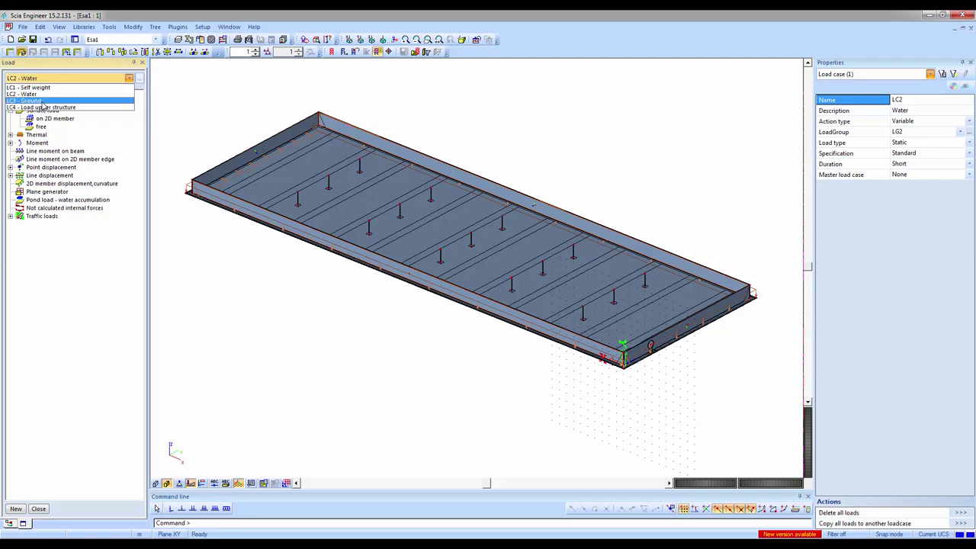
{"action": "left_click", "coordinate": [69, 102]}
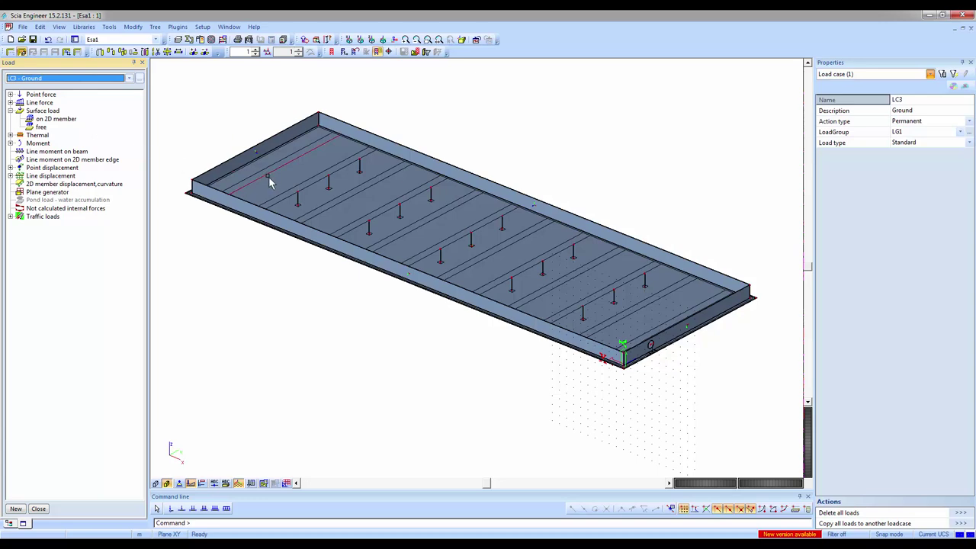
{"action": "right_click_drag", "start_coordinate": [342, 299], "coordinate": [371, 272], "text": "ctrl"}
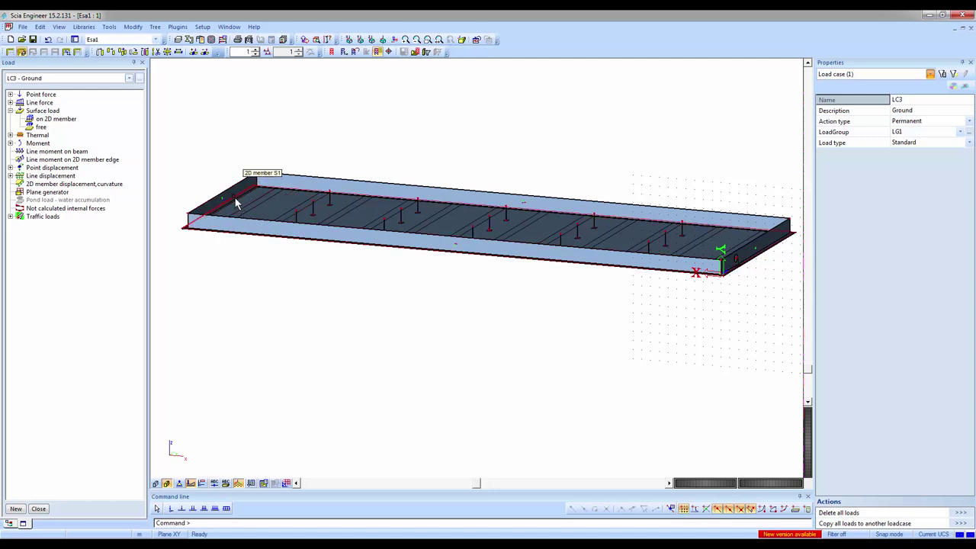
{"action": "scroll", "coordinate": [252, 221], "scroll_direction": "up", "scroll_amount": 5}
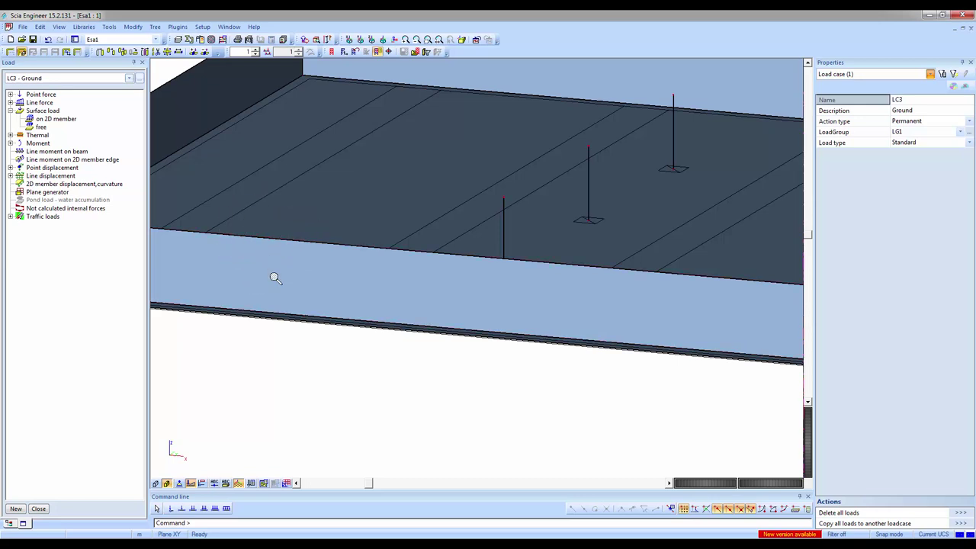
Step: Define a new free surface force in the Ground load case with direction Z, uniform distribution and -1.00 kN/m²
{"action": "scroll", "coordinate": [272, 274], "scroll_direction": "down", "scroll_amount": 5}
{"action": "right_click_drag", "start_coordinate": [296, 309], "coordinate": [323, 327], "text": "ctrl"}
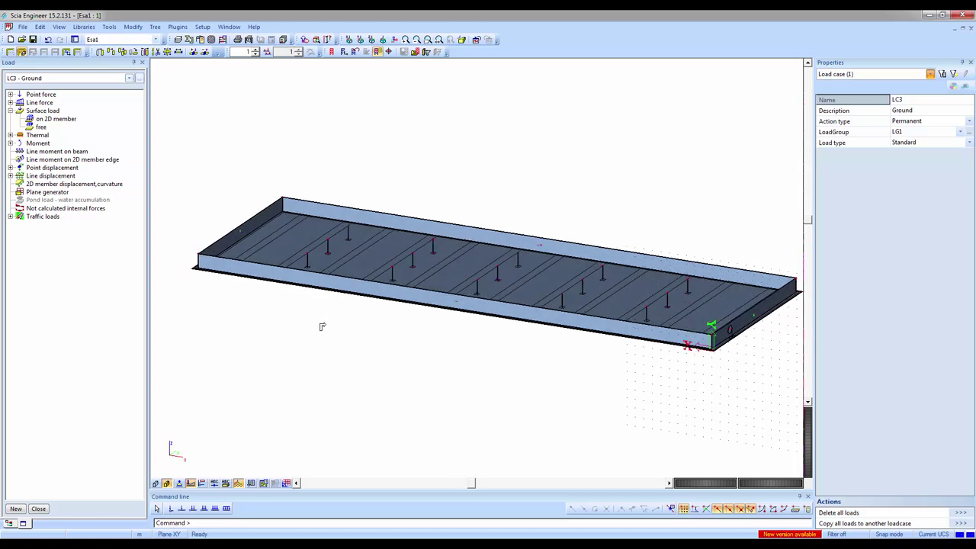
{"action": "double_click", "coordinate": [40, 127]}
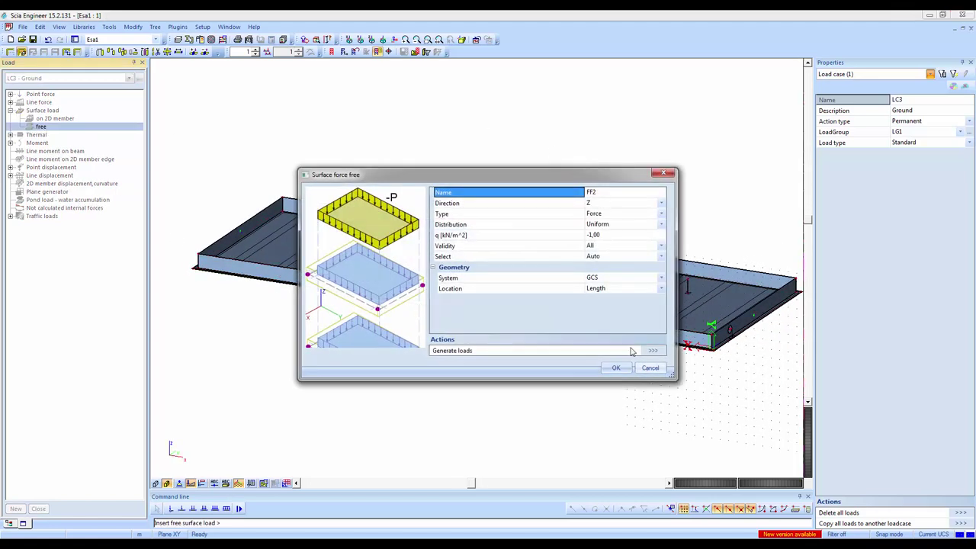
{"action": "key", "text": "Return"}
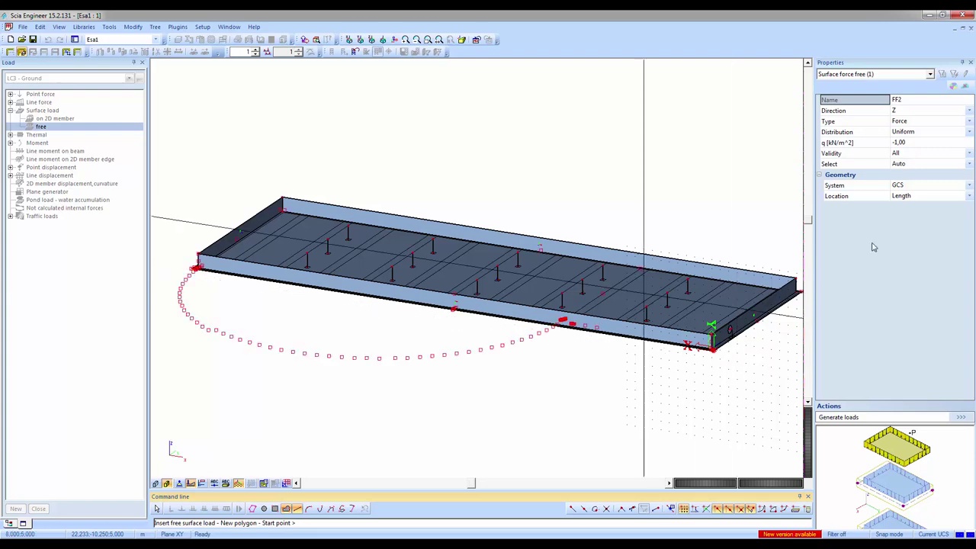
Step: Draw the load polygon's lower edge along the base of the front wall, extending past both wall ends to the point 73, 0
{"action": "scroll", "coordinate": [728, 347], "scroll_direction": "up", "scroll_amount": 5}
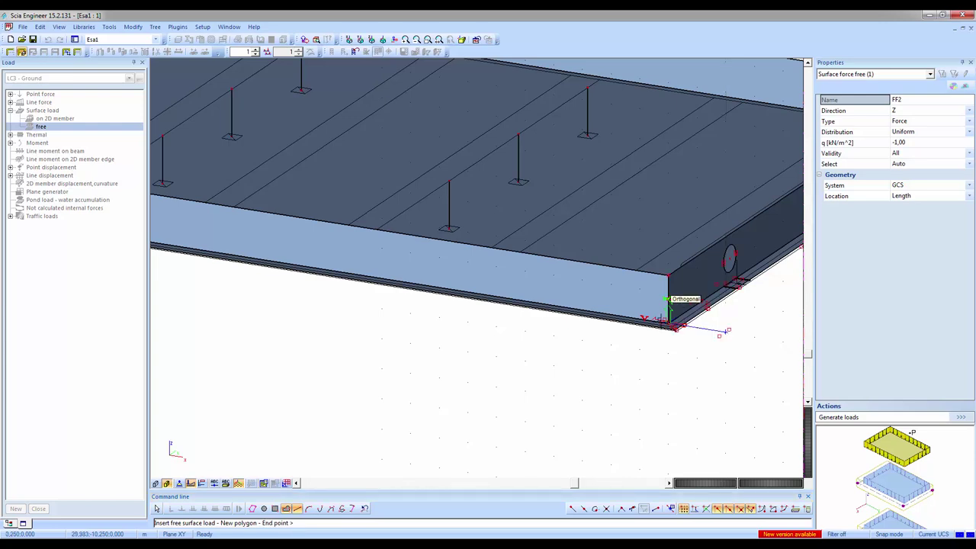
{"action": "scroll", "coordinate": [714, 321], "scroll_direction": "down", "scroll_amount": 5}
{"action": "scroll", "coordinate": [285, 253], "scroll_direction": "up", "scroll_amount": 5}
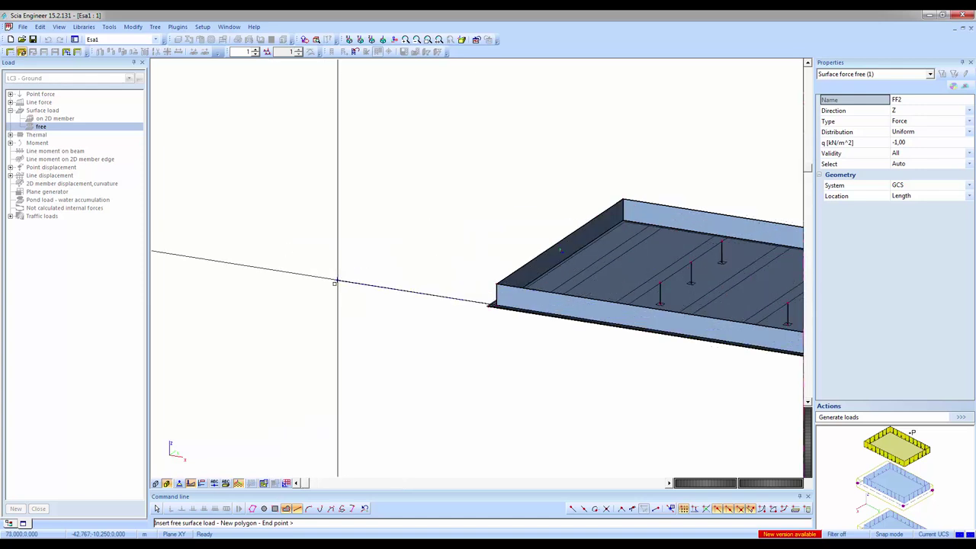
{"action": "left_click", "coordinate": [335, 281]}
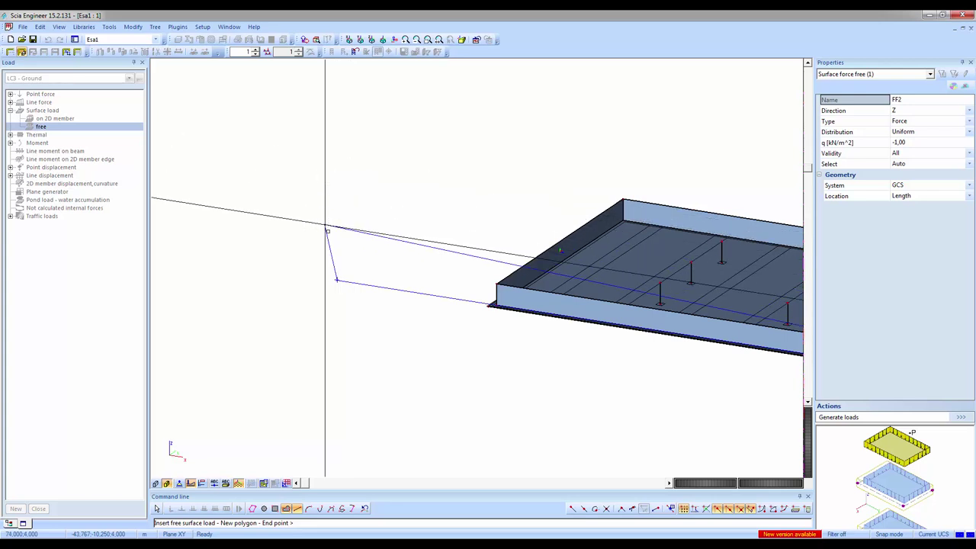
{"action": "left_click", "coordinate": [44, 532]}
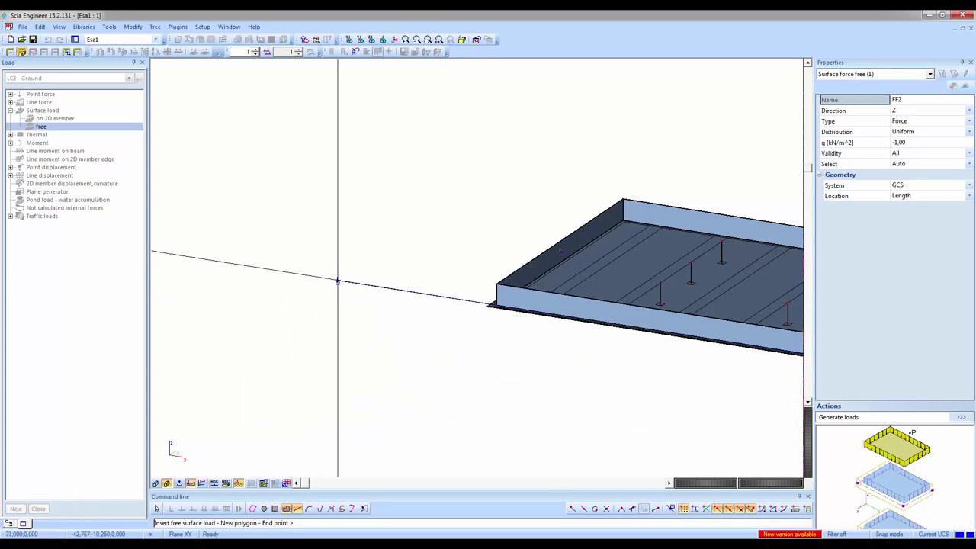
{"action": "left_click", "coordinate": [337, 282]}
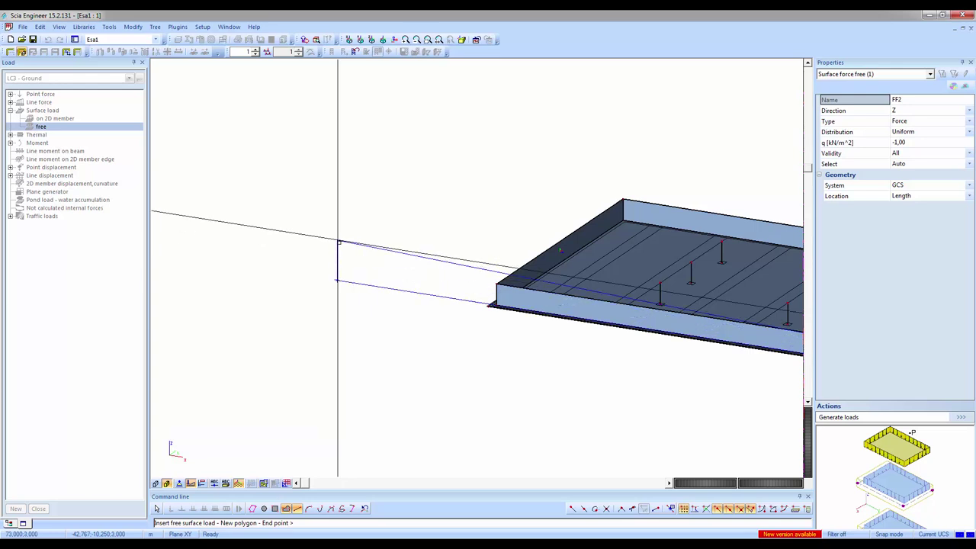
Step: Complete the load polygon as a rectangle with its upper edge 3 m above the base, and finish inserting the load
{"action": "scroll", "coordinate": [340, 245], "scroll_direction": "down", "scroll_amount": 5}
{"action": "scroll", "coordinate": [521, 273], "scroll_direction": "up", "scroll_amount": 5}
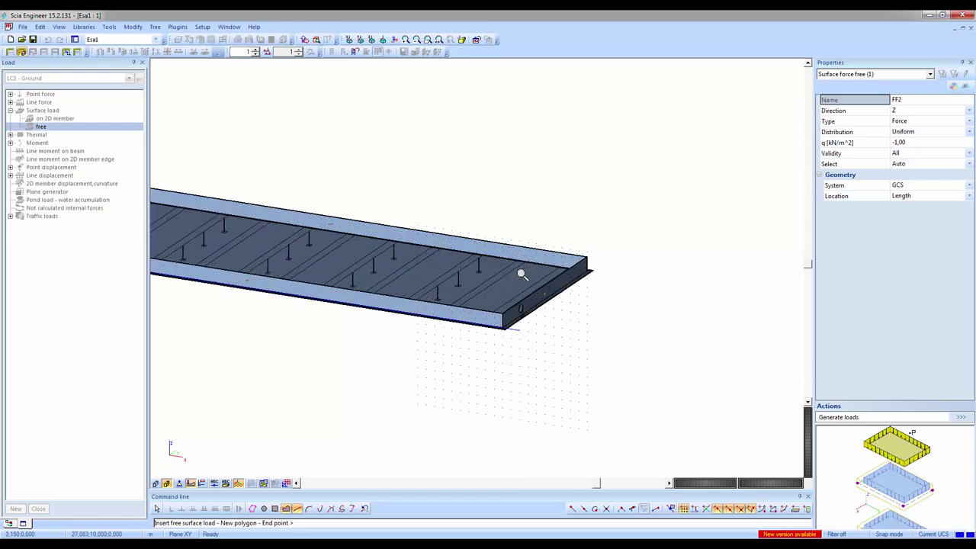
{"action": "scroll", "coordinate": [518, 301], "scroll_direction": "up", "scroll_amount": 2}
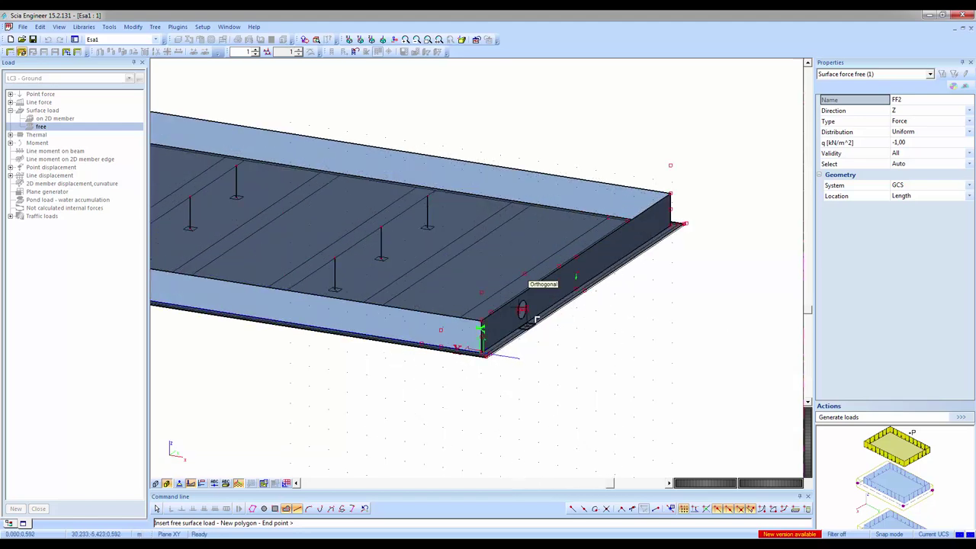
{"action": "right_click_drag", "start_coordinate": [535, 321], "coordinate": [647, 200], "text": "ctrl"}
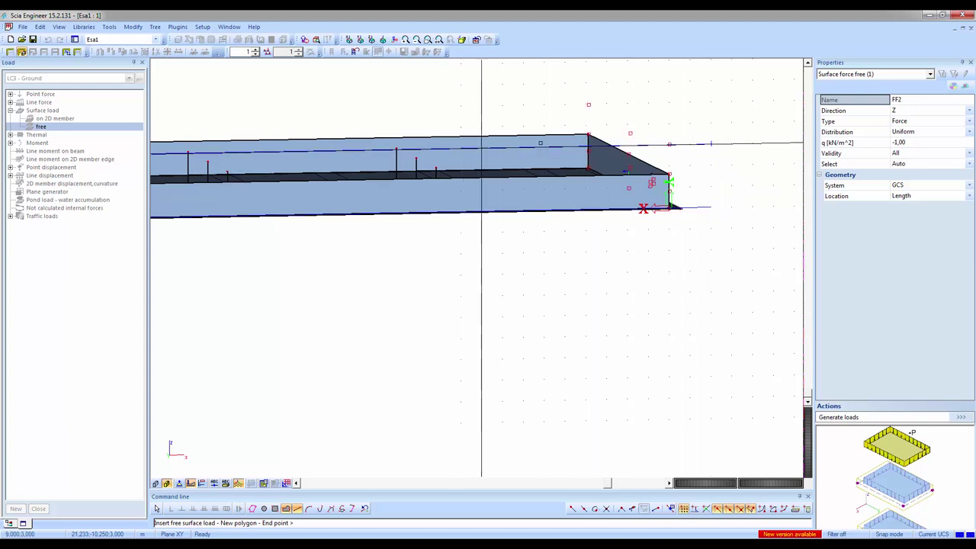
{"action": "left_click", "coordinate": [669, 183]}
{"action": "right_click_drag", "start_coordinate": [676, 207], "coordinate": [651, 228], "text": "ctrl"}
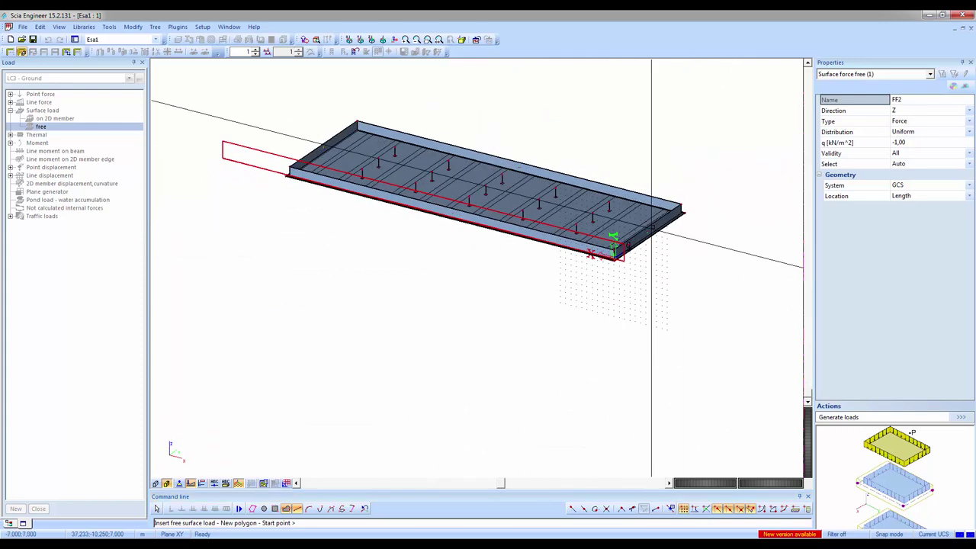
{"action": "key", "text": "Escape"}
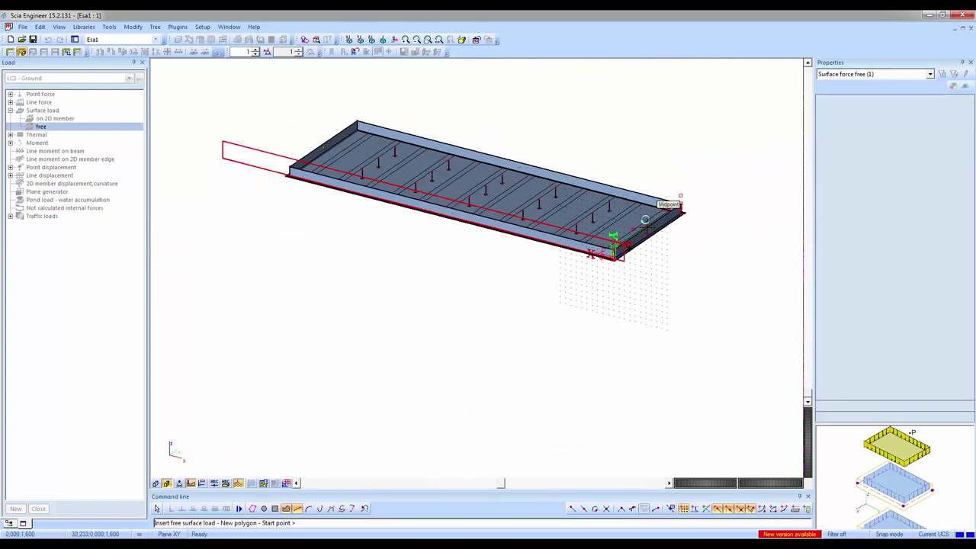
Step: Set the coordinate system of the front wall's free surface force to Member LCS
{"action": "scroll", "coordinate": [601, 231], "scroll_direction": "up", "scroll_amount": 5}
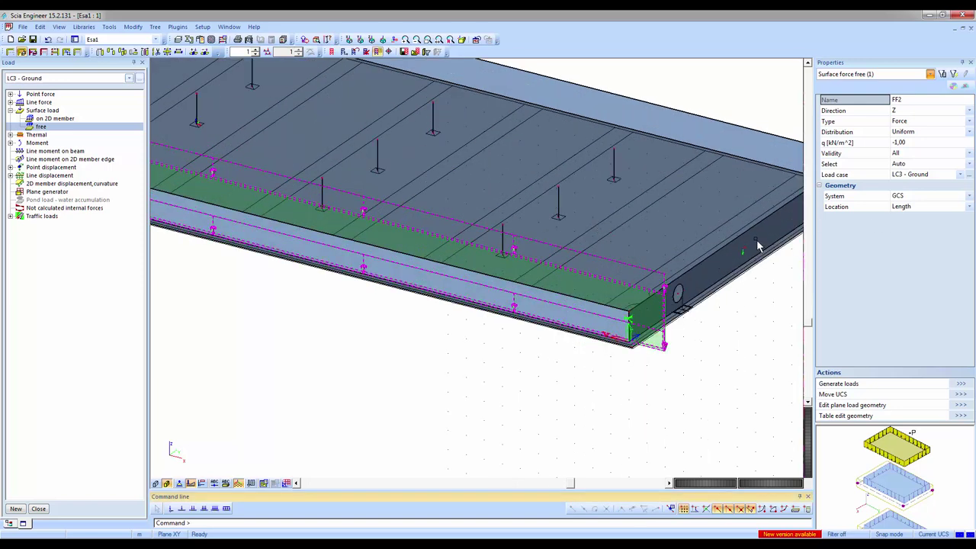
{"action": "scroll", "coordinate": [757, 246], "scroll_direction": "down", "scroll_amount": 5}
{"action": "scroll", "coordinate": [732, 180], "scroll_direction": "up", "scroll_amount": 5}
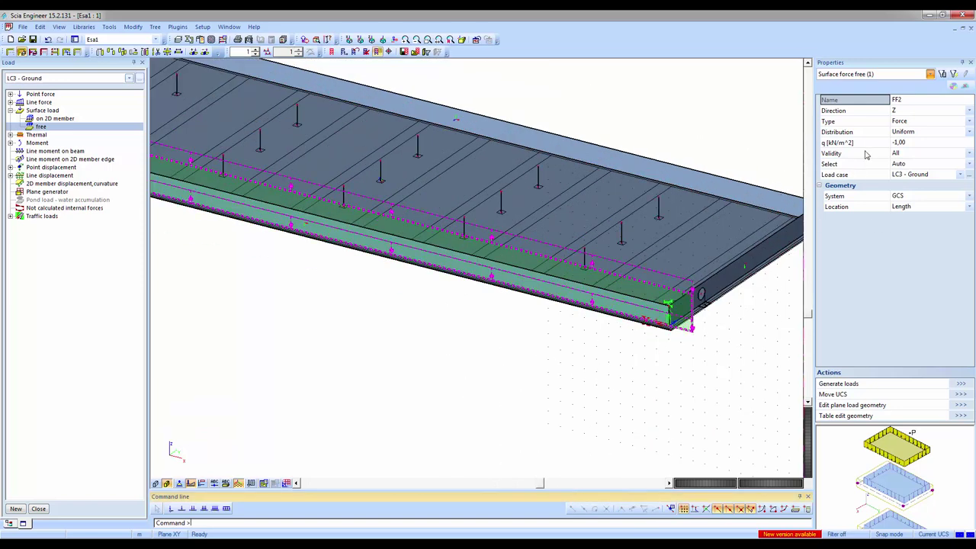
{"action": "left_click", "coordinate": [886, 111]}
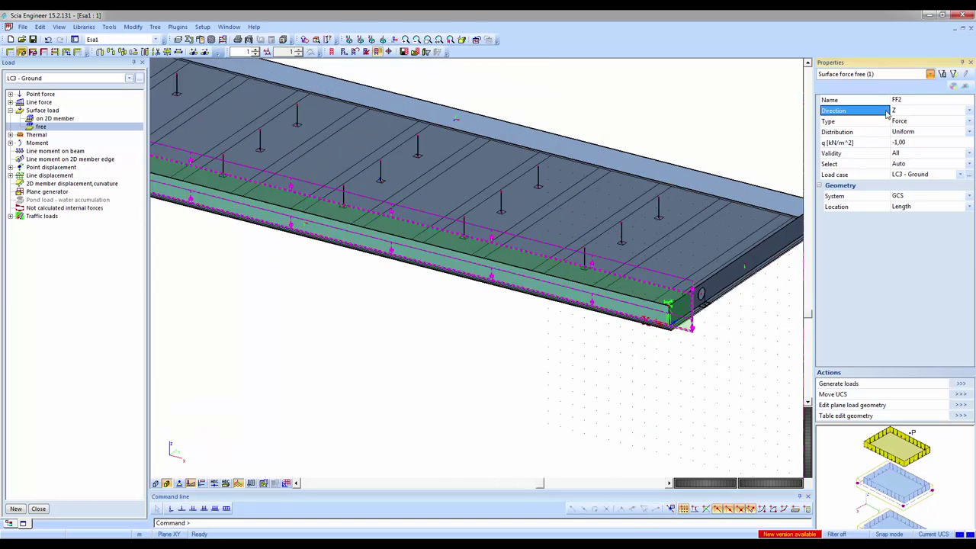
{"action": "left_click", "coordinate": [900, 197]}
{"action": "left_click", "coordinate": [909, 214]}
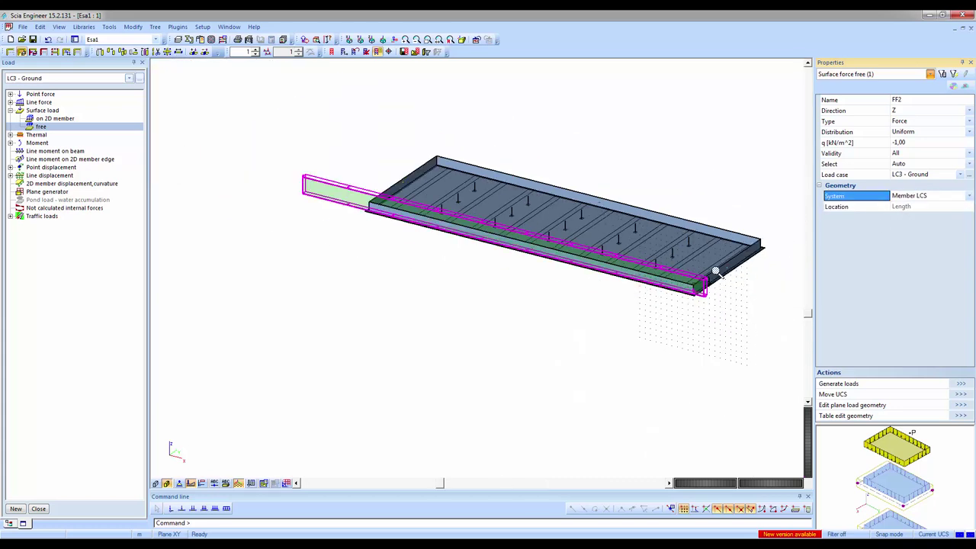
Step: Change the distribution of free surface load FF2 to Dir Y
{"action": "scroll", "coordinate": [712, 268], "scroll_direction": "down", "scroll_amount": 4}
{"action": "scroll", "coordinate": [681, 322], "scroll_direction": "up", "scroll_amount": 2}
{"action": "left_click", "coordinate": [909, 133]}
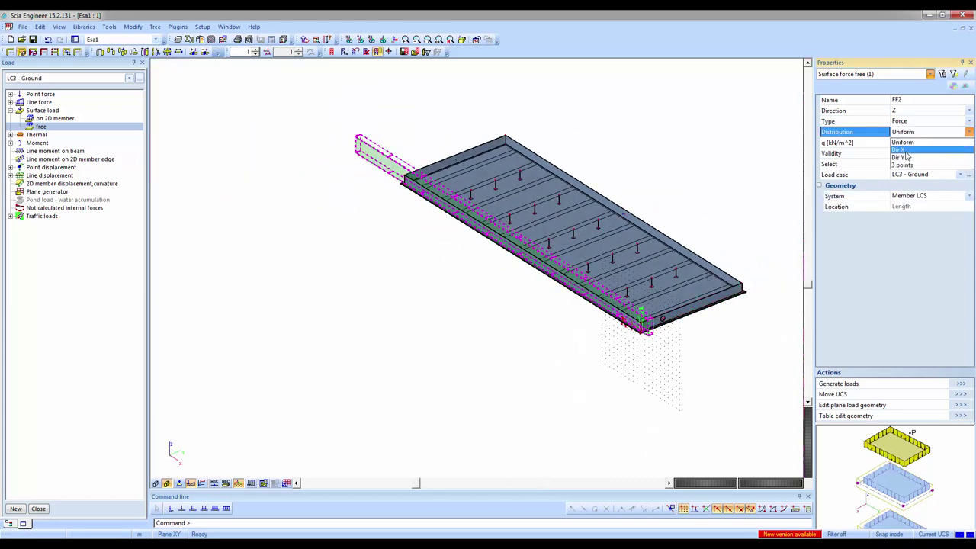
{"action": "left_click", "coordinate": [903, 155]}
Step: Set the load's q1 to 60 kN/m^2 and its q2 to 0 kN/m^2
{"action": "left_click", "coordinate": [901, 142]}
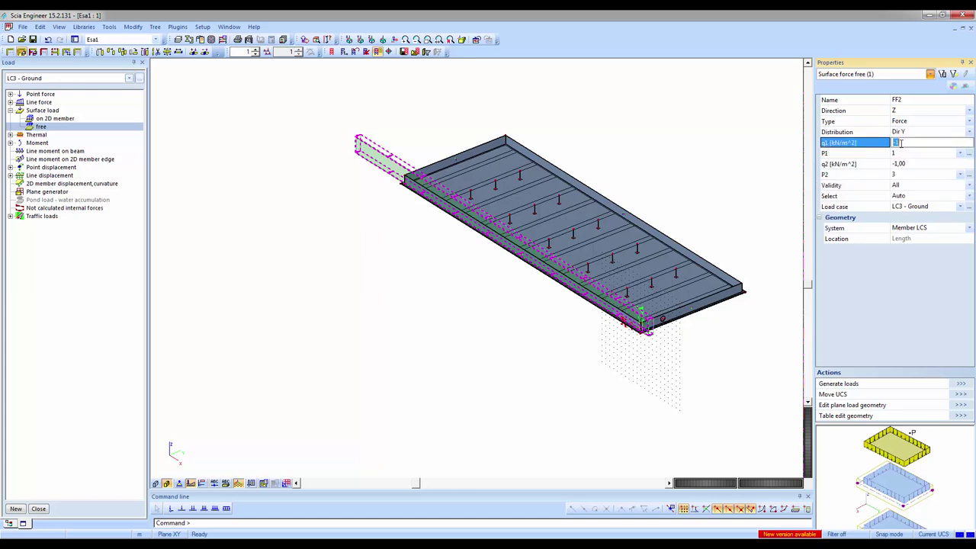
{"action": "type", "text": "0"}
{"action": "key", "text": "Return"}
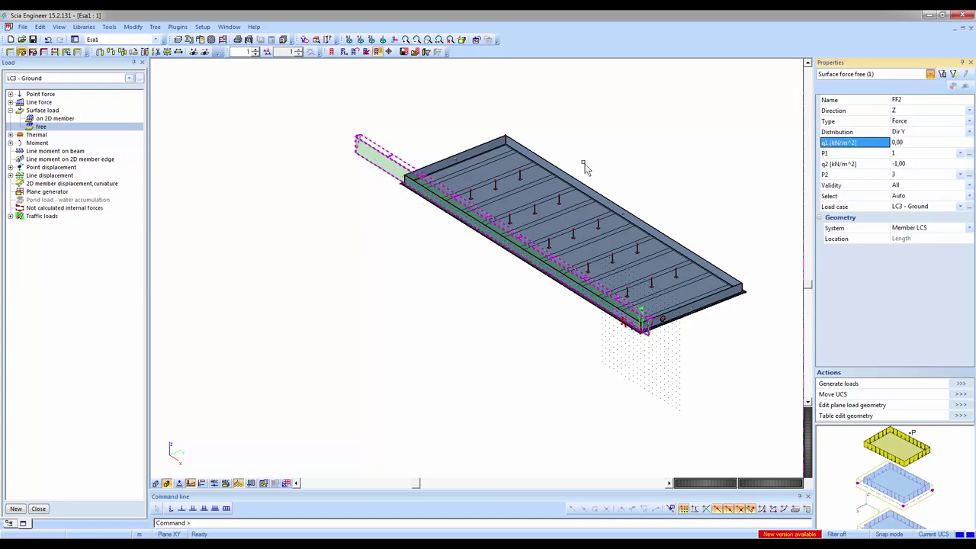
{"action": "left_click", "coordinate": [917, 143]}
{"action": "key", "text": "Return"}
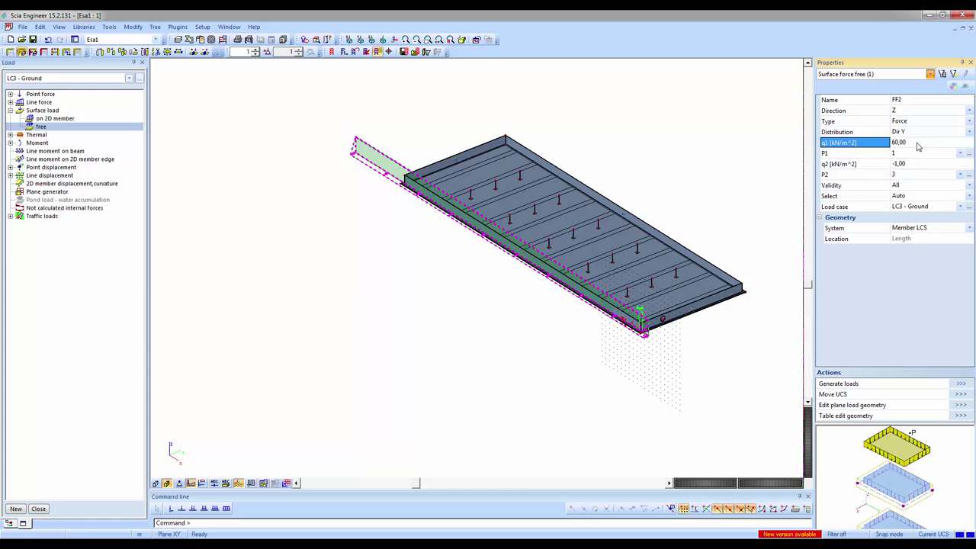
{"action": "left_click", "coordinate": [903, 163]}
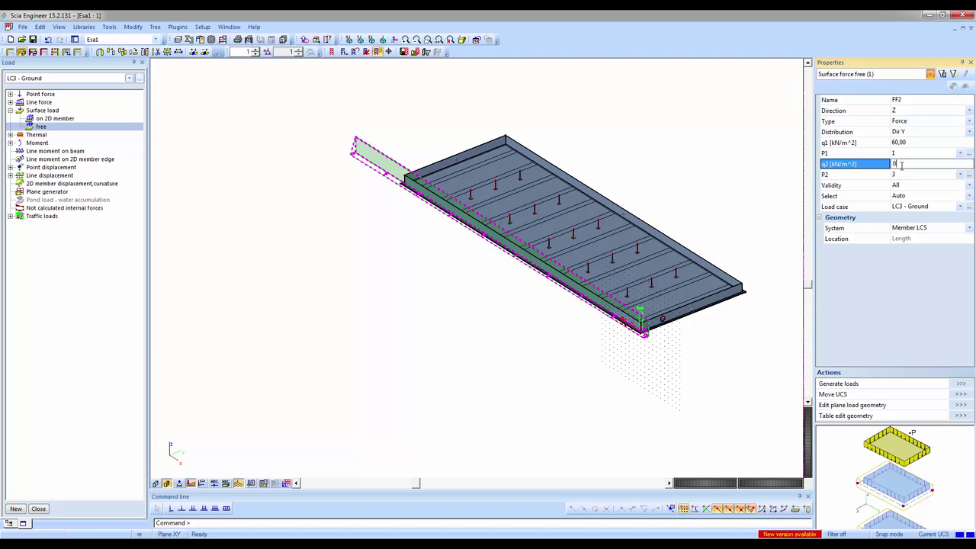
{"action": "key", "text": "Return"}
Step: Generate the loads from free surface load FF2 and inspect them at the front wall corner
{"action": "scroll", "coordinate": [620, 305], "scroll_direction": "up", "scroll_amount": 3}
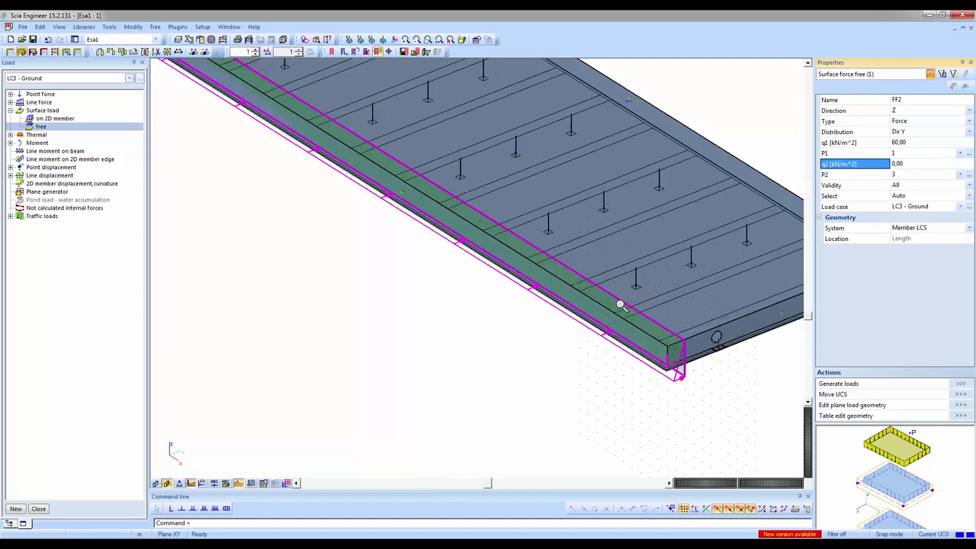
{"action": "scroll", "coordinate": [620, 305], "scroll_direction": "up", "scroll_amount": 2}
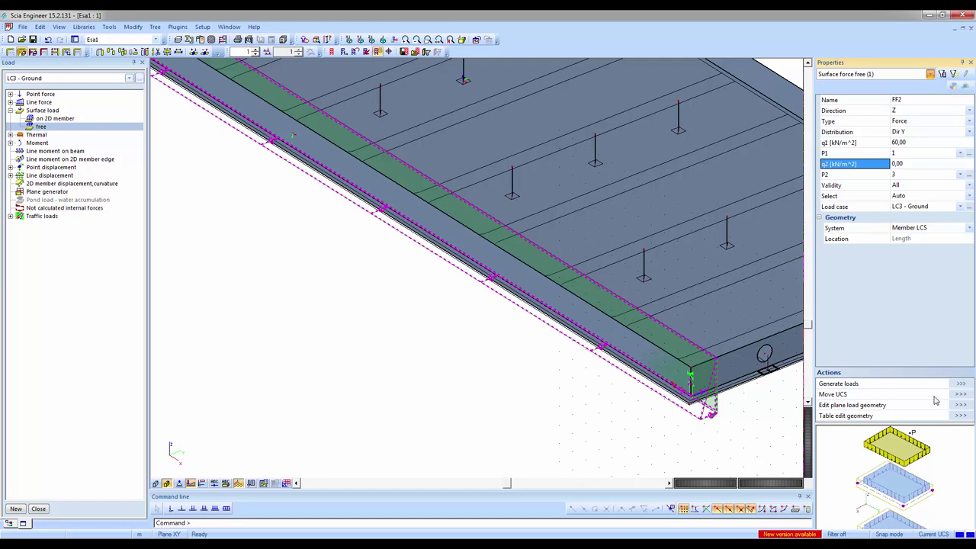
{"action": "left_click", "coordinate": [961, 385]}
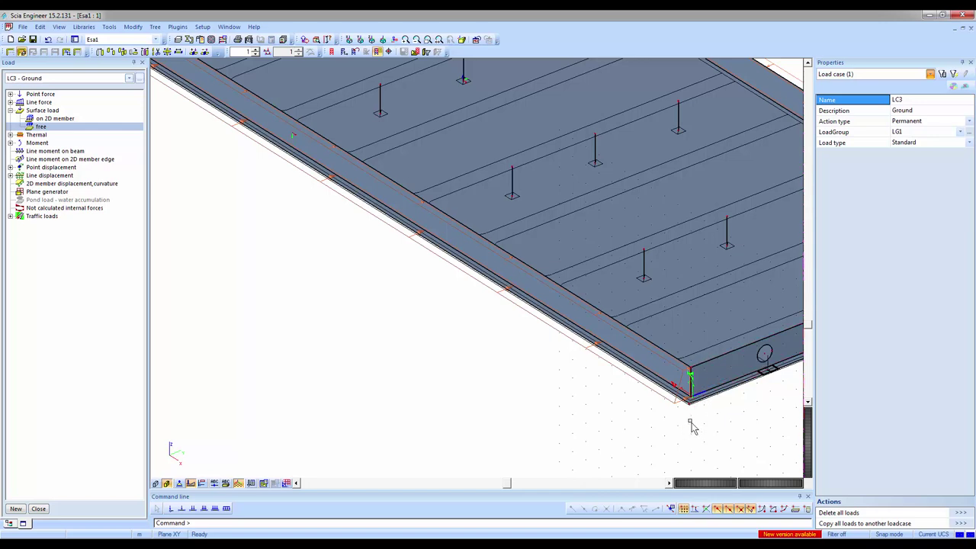
{"action": "scroll", "coordinate": [681, 385], "scroll_direction": "up", "scroll_amount": 3}
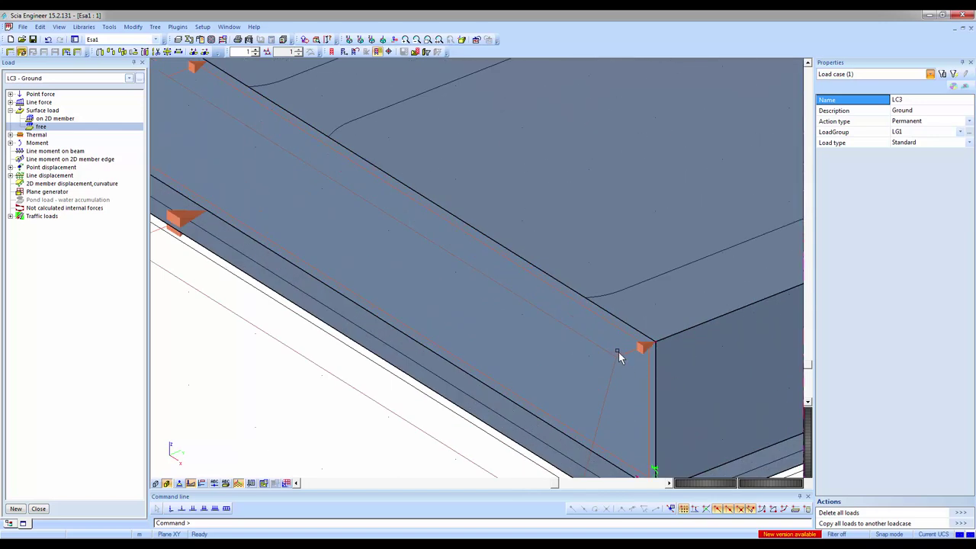
{"action": "scroll", "coordinate": [618, 352], "scroll_direction": "down", "scroll_amount": 3}
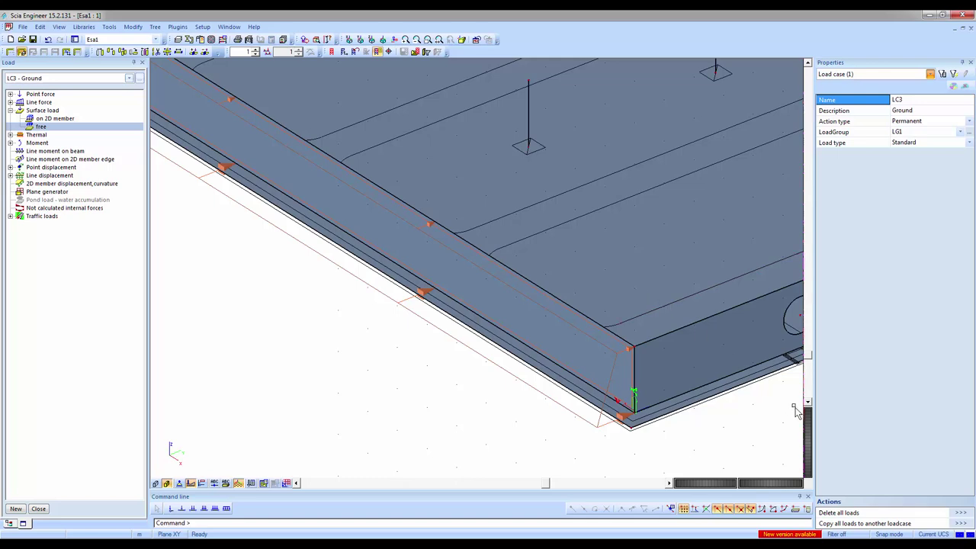
Step: Delete the generated free load on the front long wall
{"action": "left_click", "coordinate": [596, 429]}
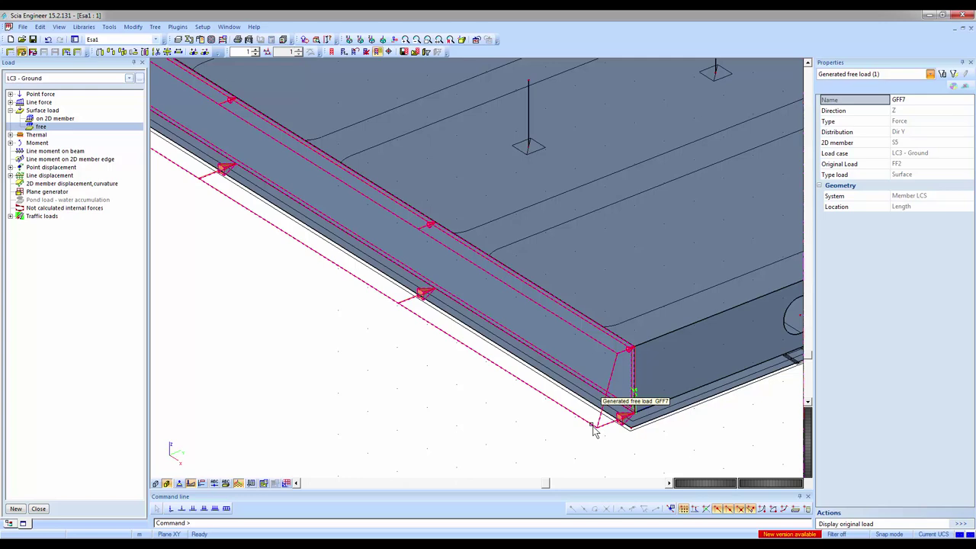
{"action": "key", "text": "Delete"}
{"action": "key", "text": "Return"}
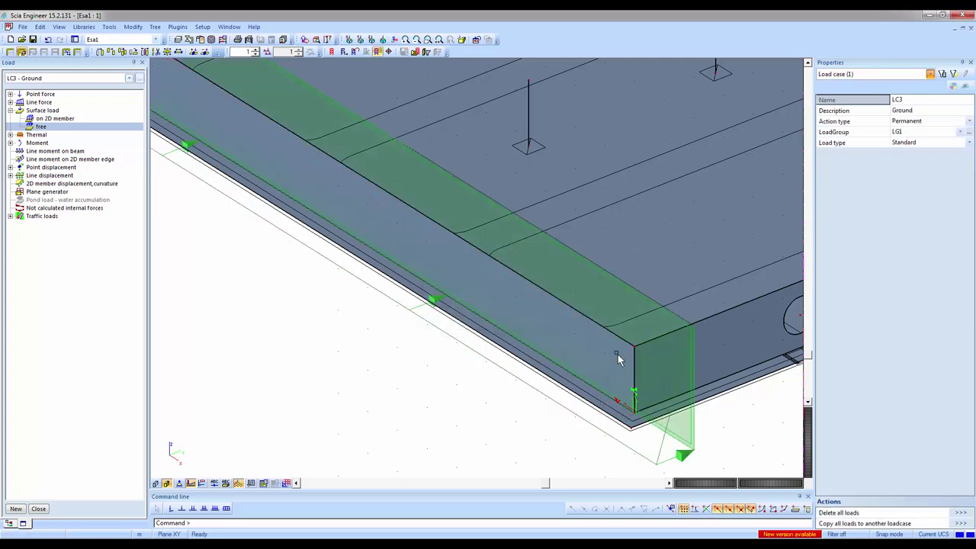
{"action": "left_click", "coordinate": [677, 390]}
{"action": "left_click", "coordinate": [960, 515]}
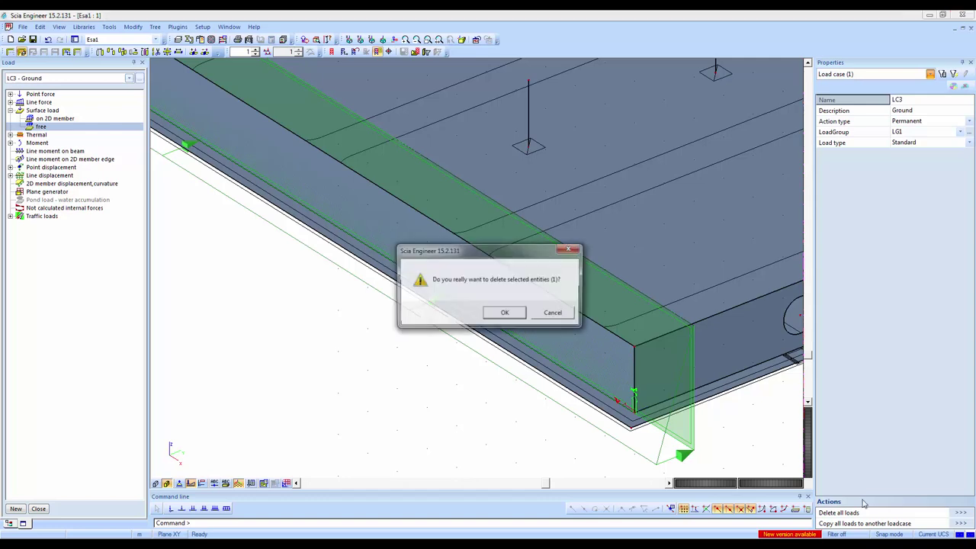
{"action": "left_click", "coordinate": [550, 319]}
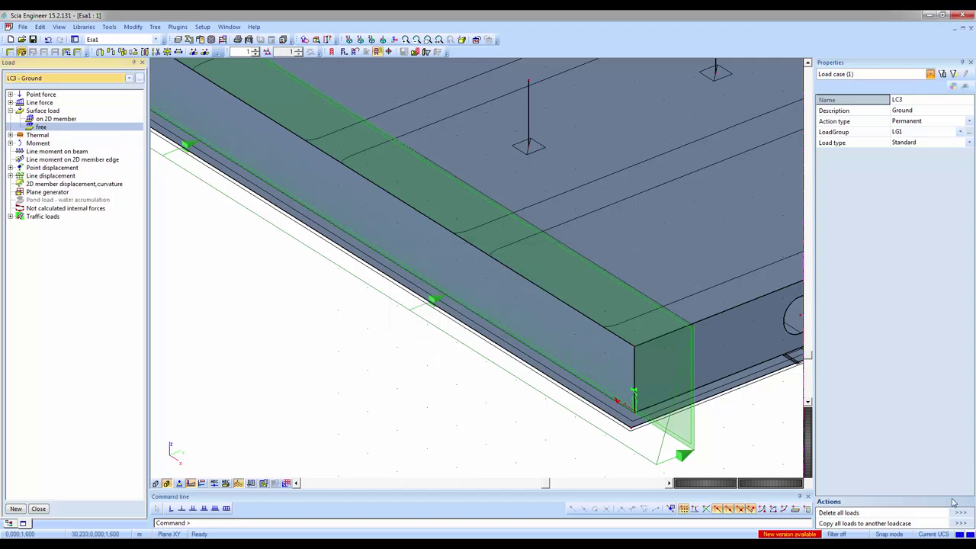
Step: Generate the loads from FF2 again and turn on the display of load labels in the view parameters
{"action": "left_click", "coordinate": [677, 433]}
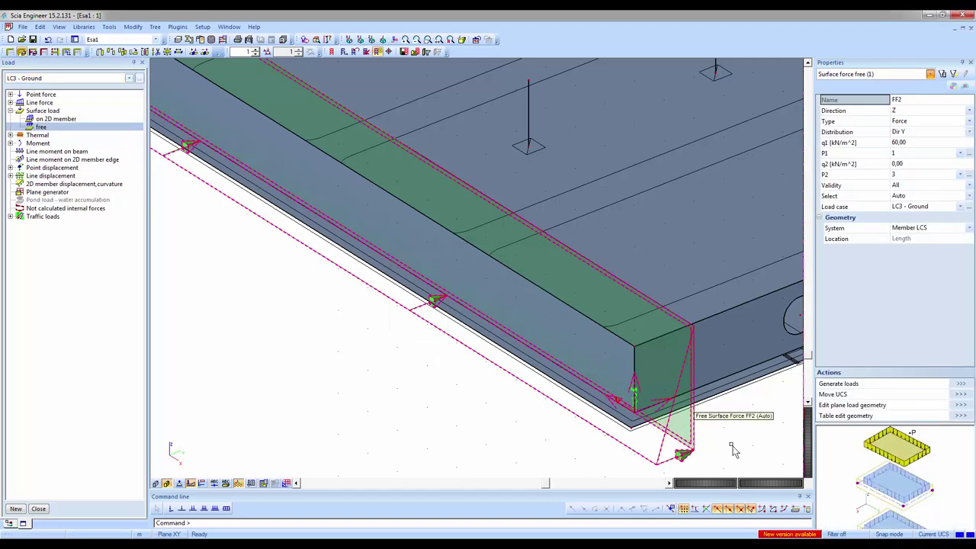
{"action": "left_click", "coordinate": [960, 384]}
{"action": "right_click", "coordinate": [443, 197]}
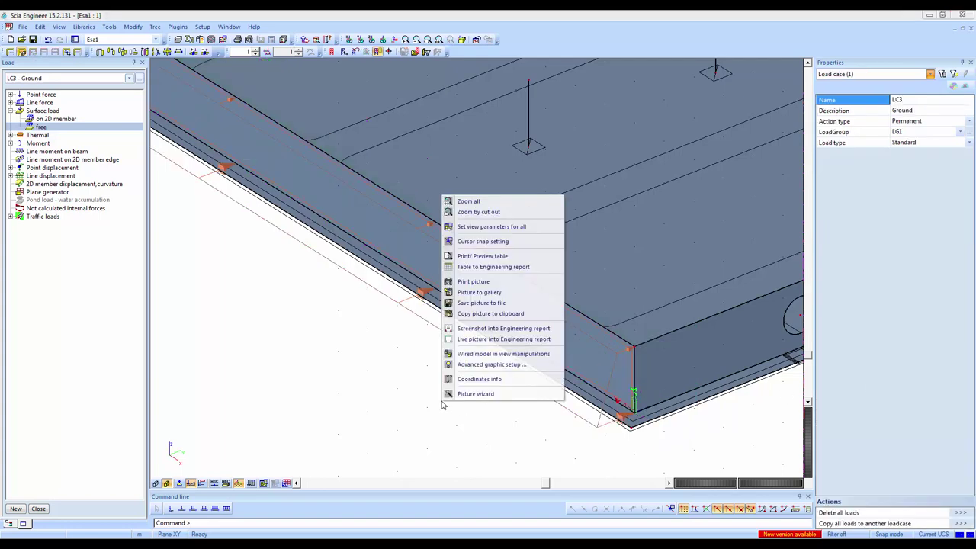
{"action": "left_click", "coordinate": [460, 230]}
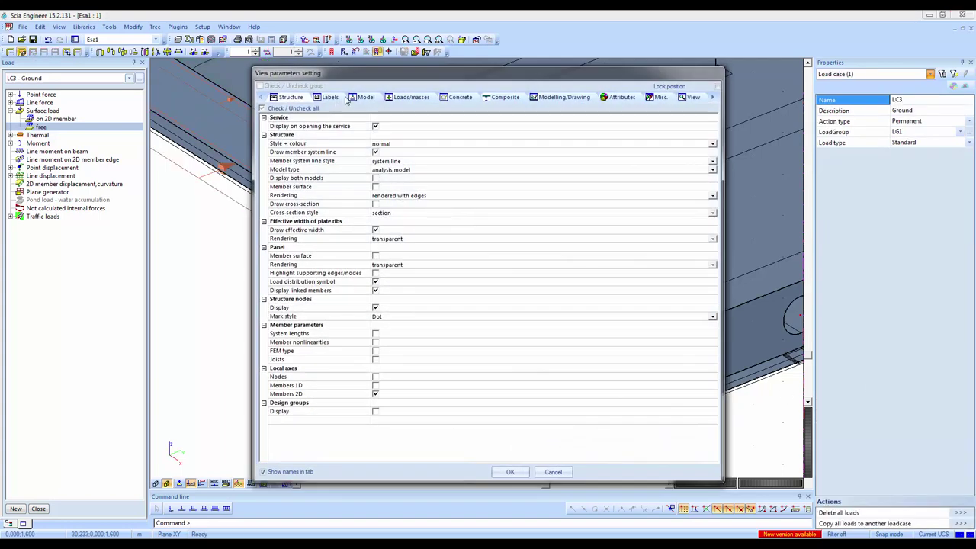
{"action": "left_click", "coordinate": [412, 98]}
{"action": "left_click", "coordinate": [375, 204]}
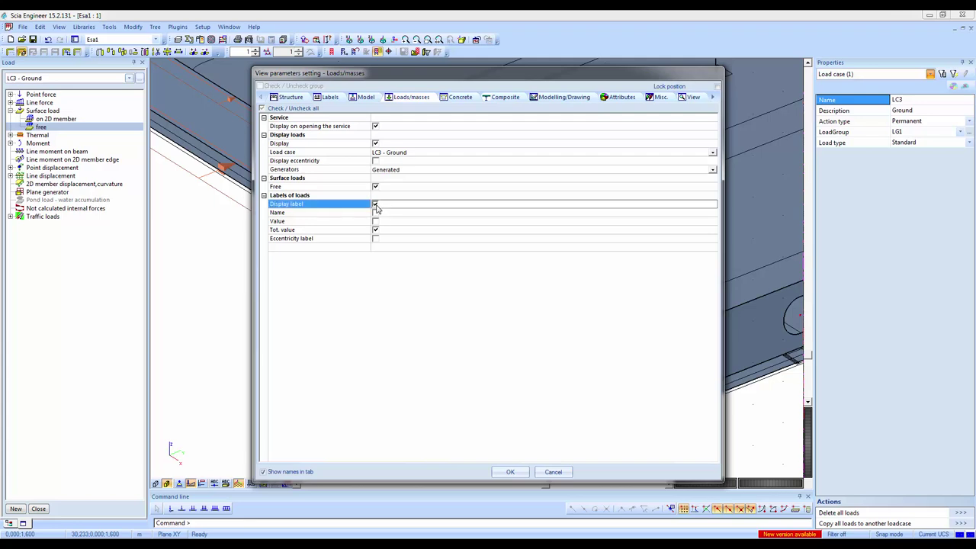
{"action": "left_click", "coordinate": [510, 471]}
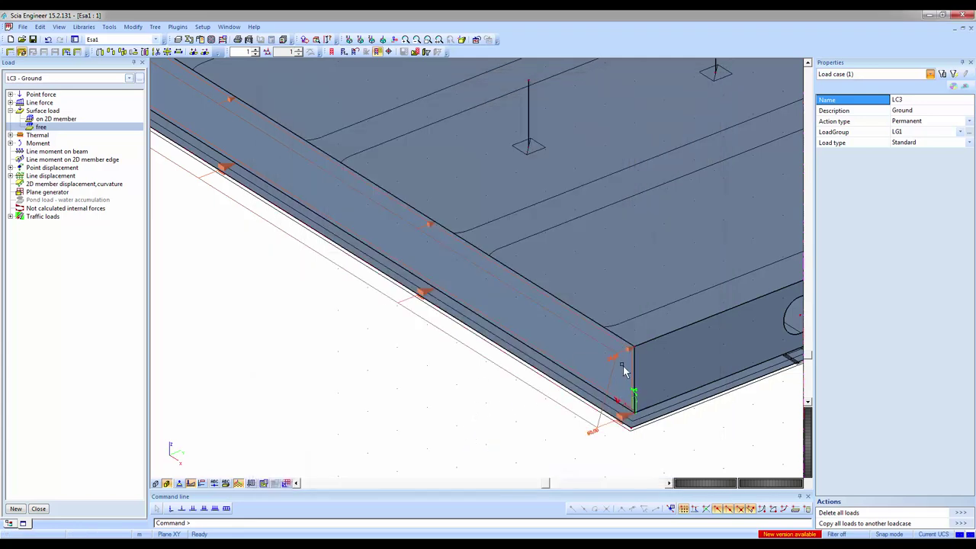
Step: Enlarge the load labels by setting the Add data font size to 4 mm in the palette settings
{"action": "scroll", "coordinate": [616, 363], "scroll_direction": "up", "scroll_amount": 3}
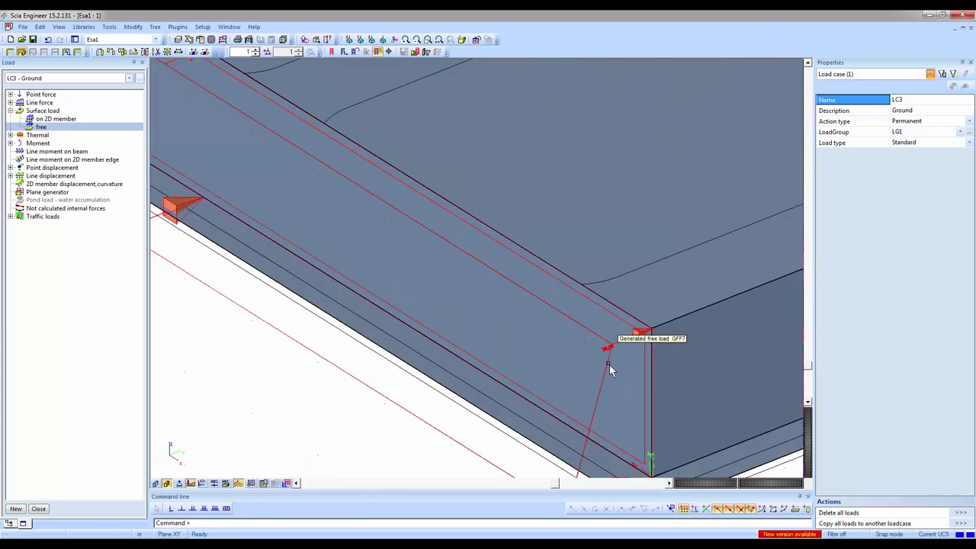
{"action": "scroll", "coordinate": [602, 389], "scroll_direction": "down", "scroll_amount": 3}
{"action": "left_click", "coordinate": [593, 408]}
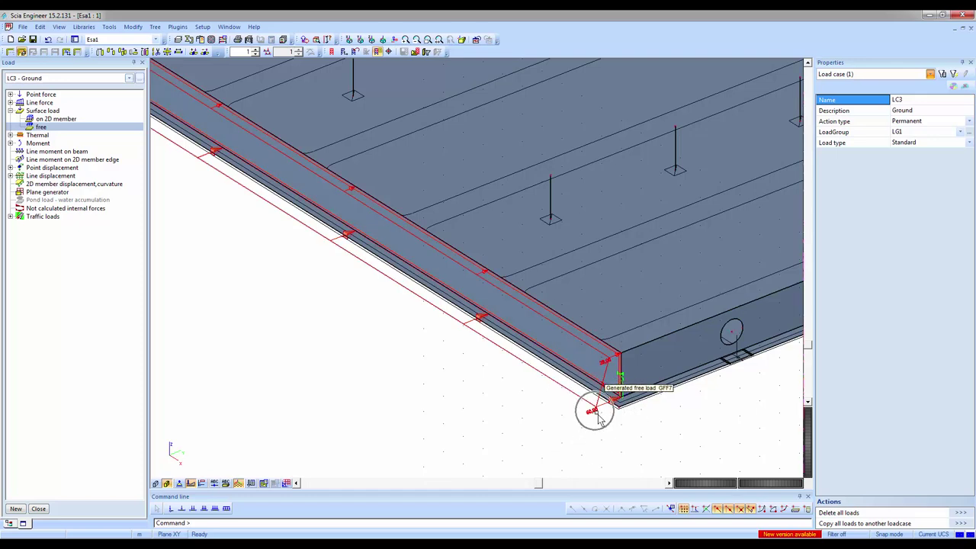
{"action": "scroll", "coordinate": [617, 374], "scroll_direction": "up", "scroll_amount": 2}
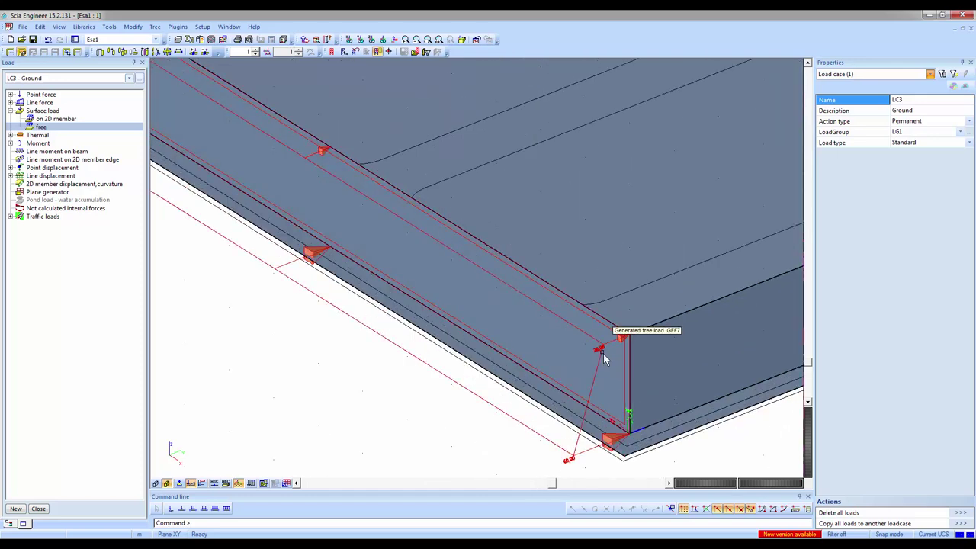
{"action": "left_click", "coordinate": [203, 27]}
{"action": "left_click", "coordinate": [246, 85]}
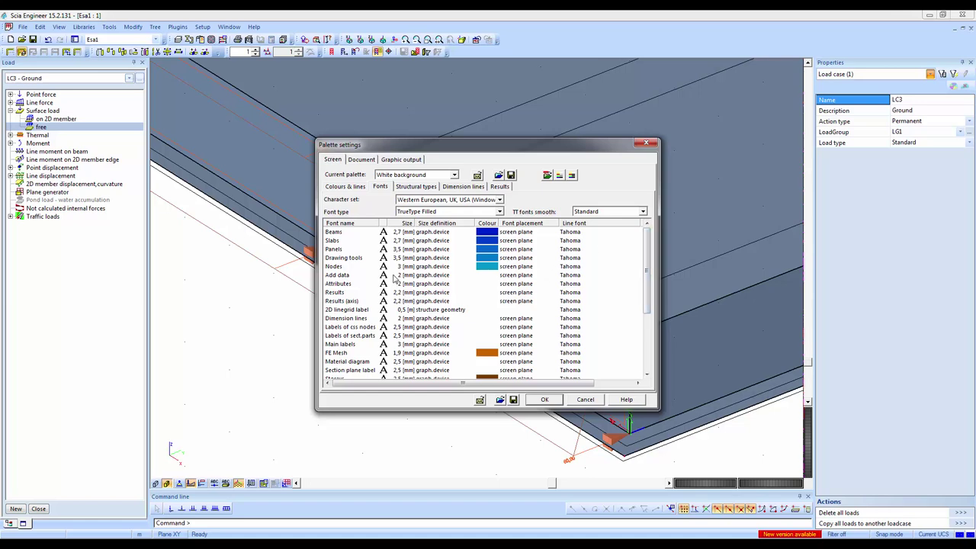
{"action": "left_click", "coordinate": [395, 276]}
{"action": "type", "text": "4"}
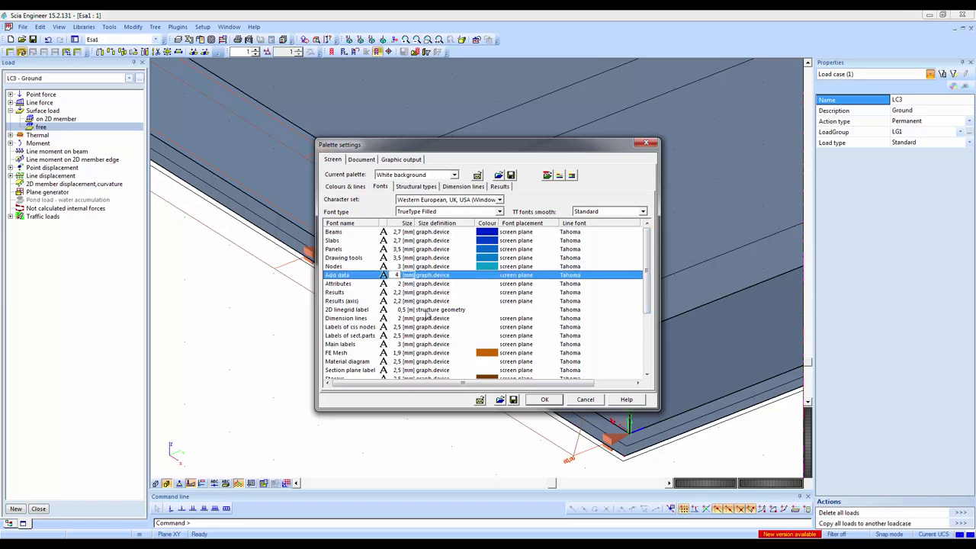
{"action": "left_click", "coordinate": [543, 400]}
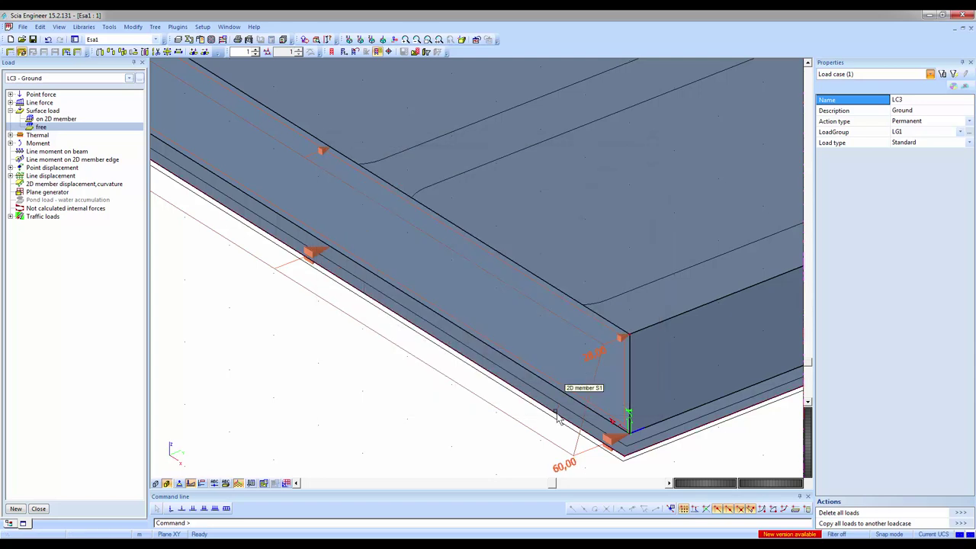
Step: Delete the generated free loads, picking the one on the rear long wall
{"action": "scroll", "coordinate": [555, 416], "scroll_direction": "down", "scroll_amount": 6}
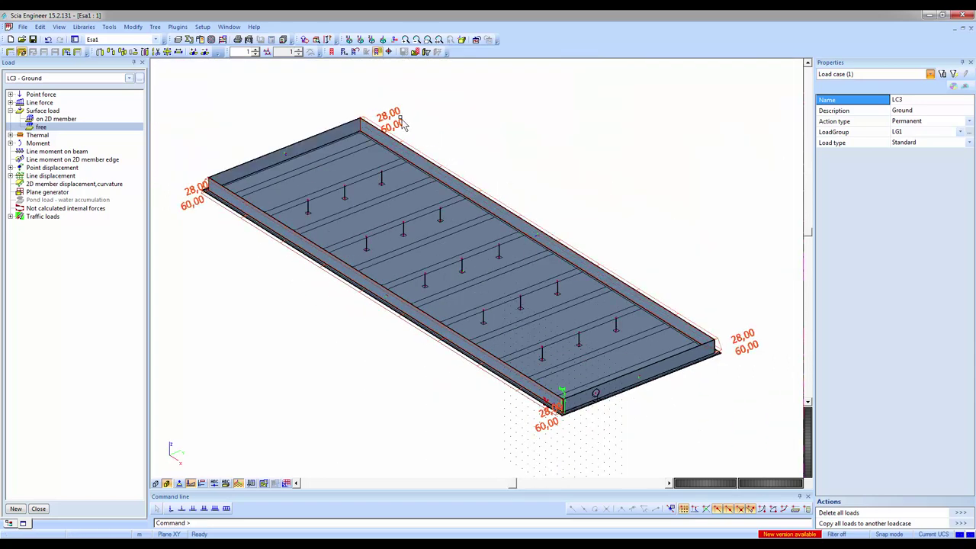
{"action": "left_click", "coordinate": [751, 358]}
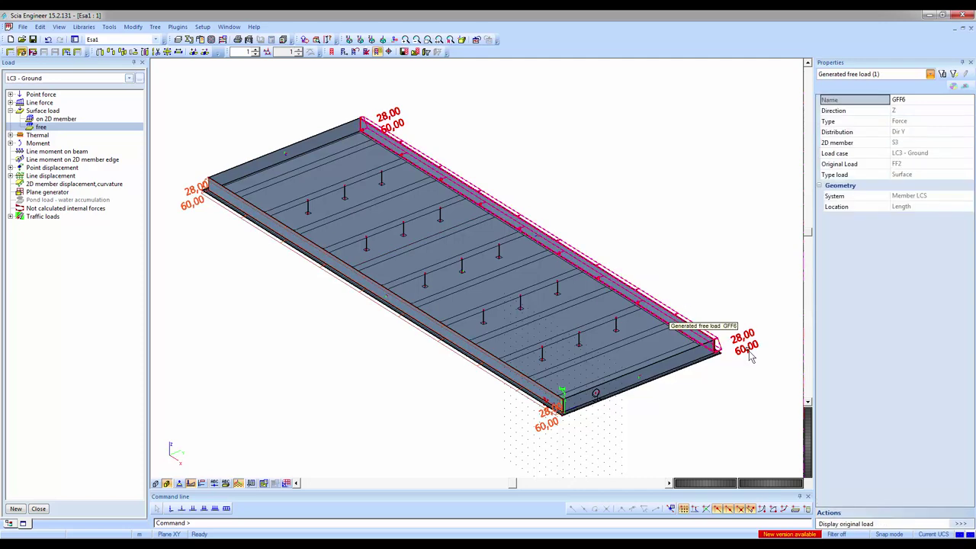
{"action": "key", "text": "Delete"}
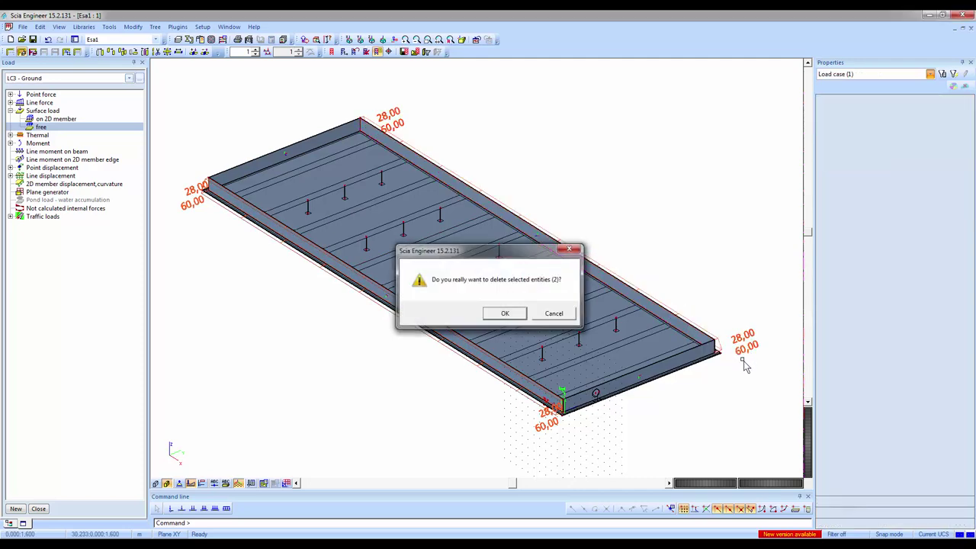
{"action": "key", "text": "Return"}
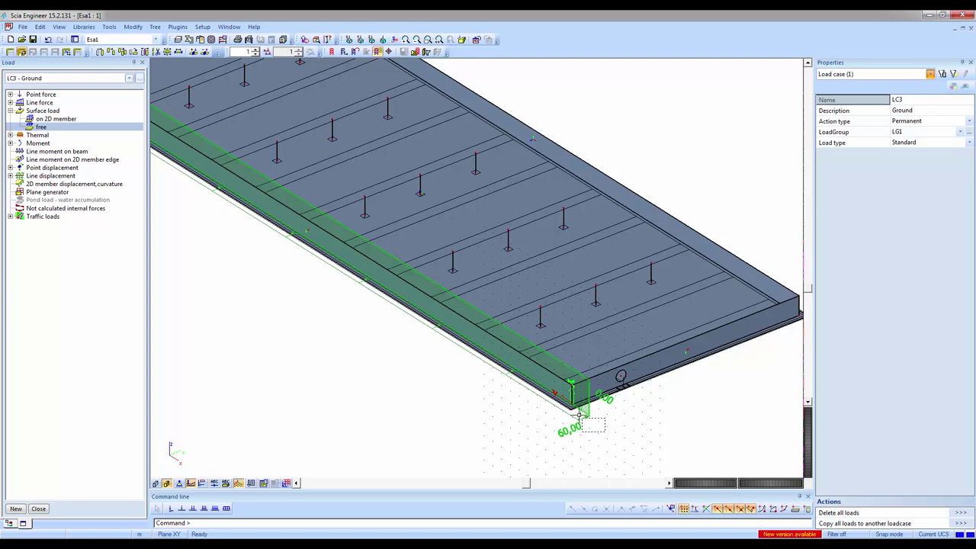
Step: Set the Select property of free surface load FF2 to Select
{"action": "left_click", "coordinate": [581, 416]}
{"action": "left_click", "coordinate": [866, 196]}
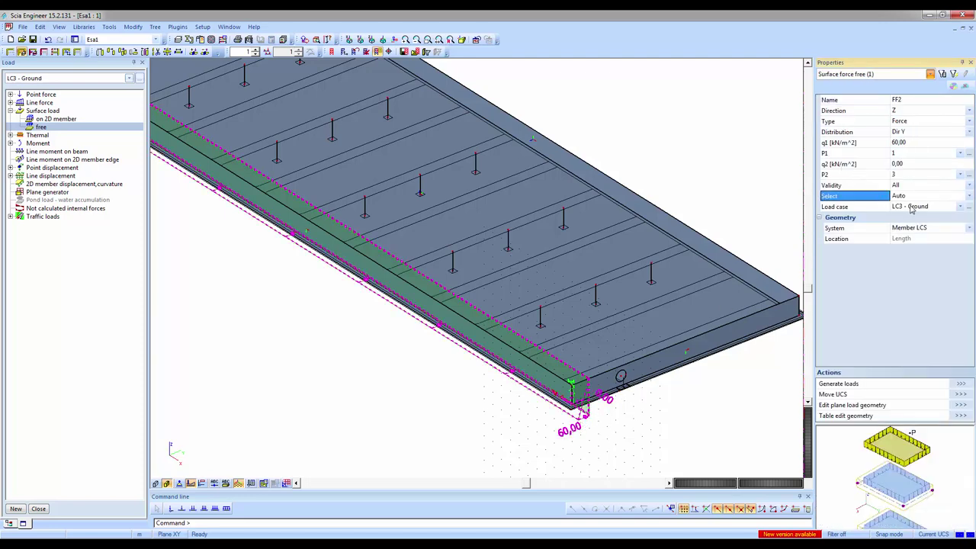
{"action": "left_click", "coordinate": [909, 199]}
{"action": "left_click", "coordinate": [907, 216]}
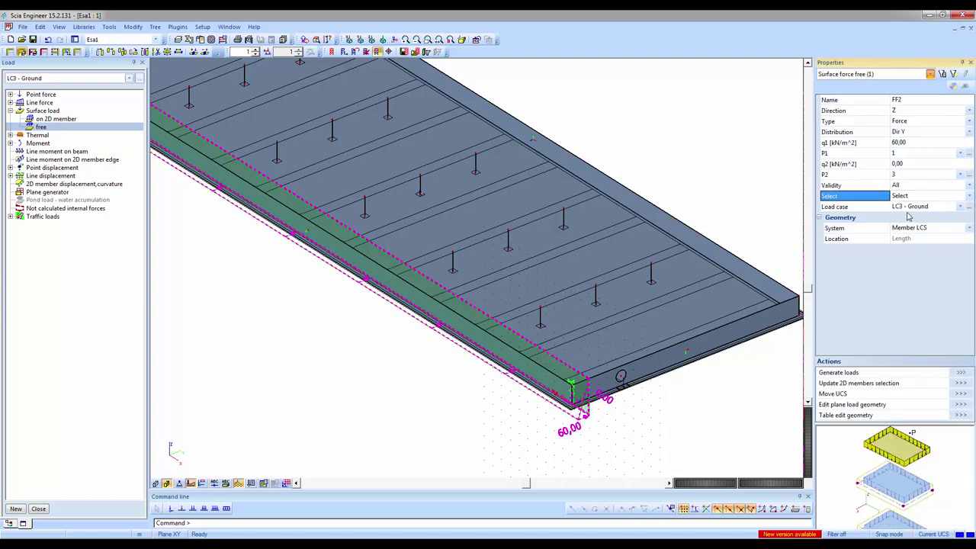
Step: Update the 2D member selection of free surface load FF2 to the four walls S2 to S5, leaving out base slab S1
{"action": "left_click", "coordinate": [961, 383]}
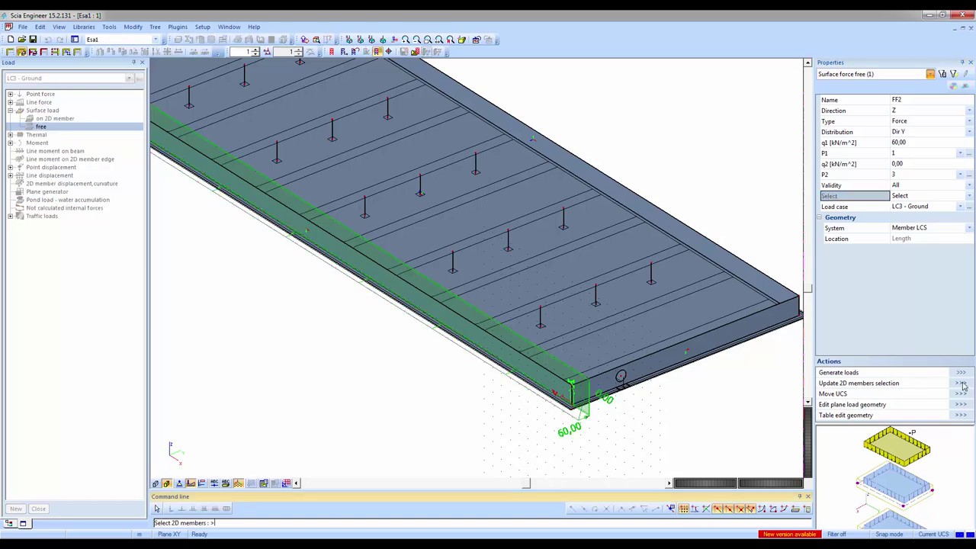
{"action": "scroll", "coordinate": [647, 384], "scroll_direction": "down", "scroll_amount": 3}
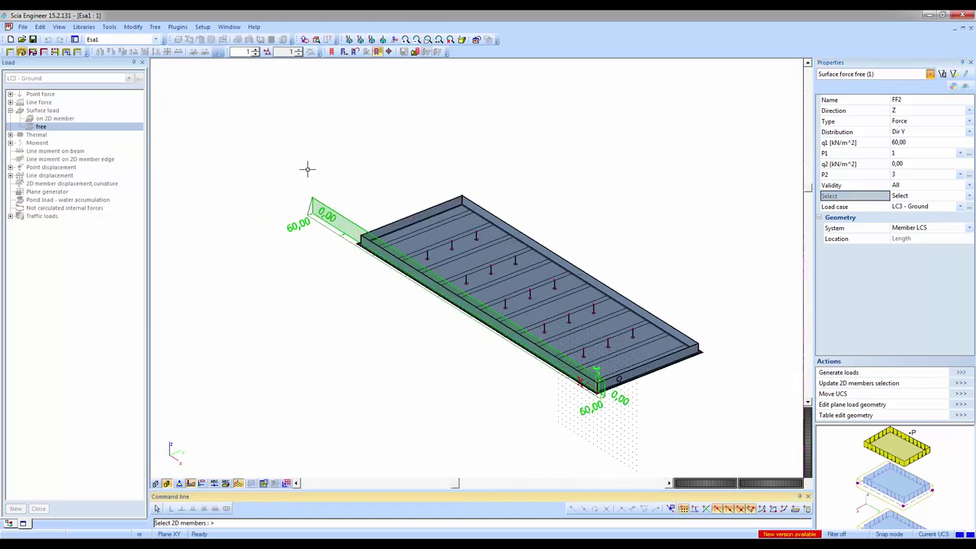
{"action": "left_click_drag", "start_coordinate": [669, 398], "coordinate": [748, 450]}
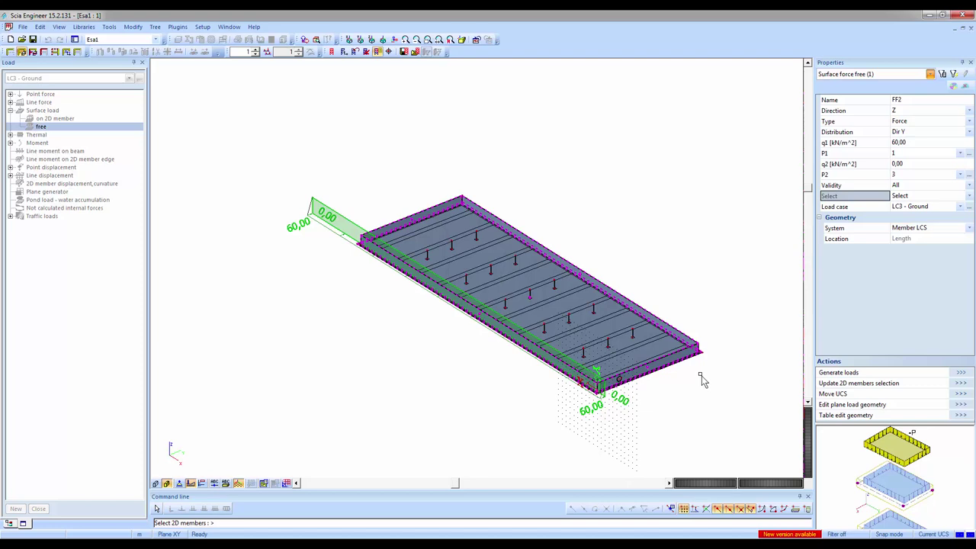
{"action": "scroll", "coordinate": [699, 358], "scroll_direction": "up", "scroll_amount": 3}
{"action": "scroll", "coordinate": [709, 349], "scroll_direction": "up", "scroll_amount": 2}
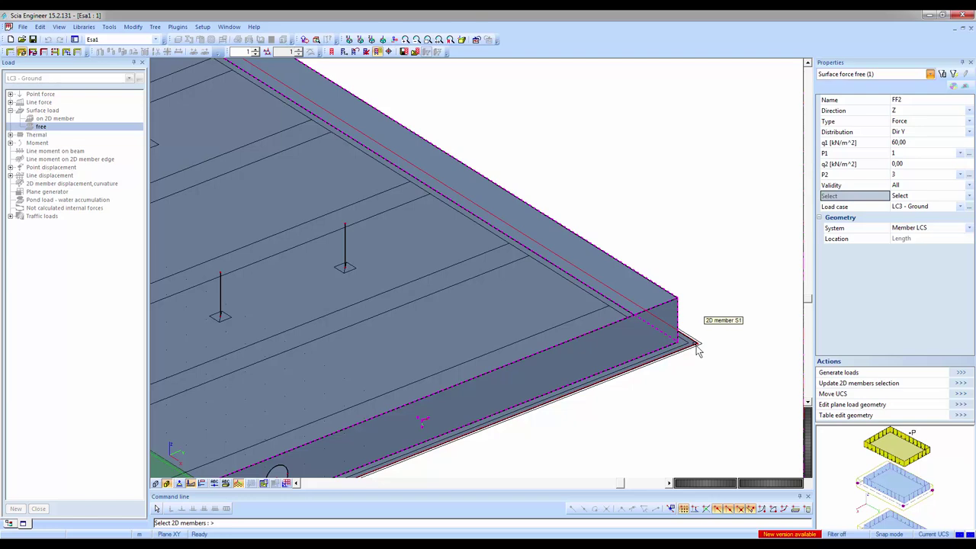
{"action": "left_click", "coordinate": [695, 349]}
{"action": "scroll", "coordinate": [690, 343], "scroll_direction": "down", "scroll_amount": 3}
{"action": "key", "text": "Escape"}
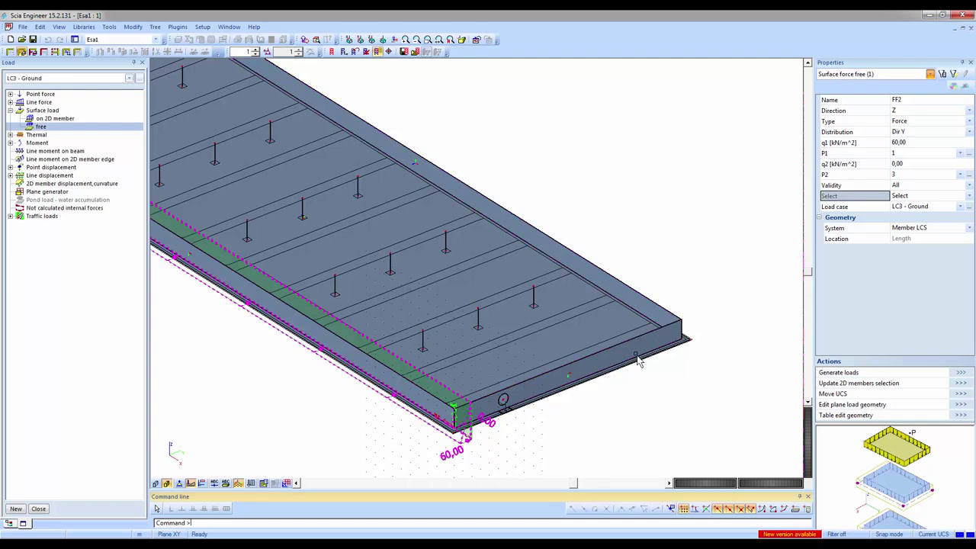
{"action": "key", "text": "Escape"}
Step: Generate the loads from FF2 on the selected walls and inspect the load labels at the wall corners
{"action": "scroll", "coordinate": [629, 388], "scroll_direction": "down", "scroll_amount": 5}
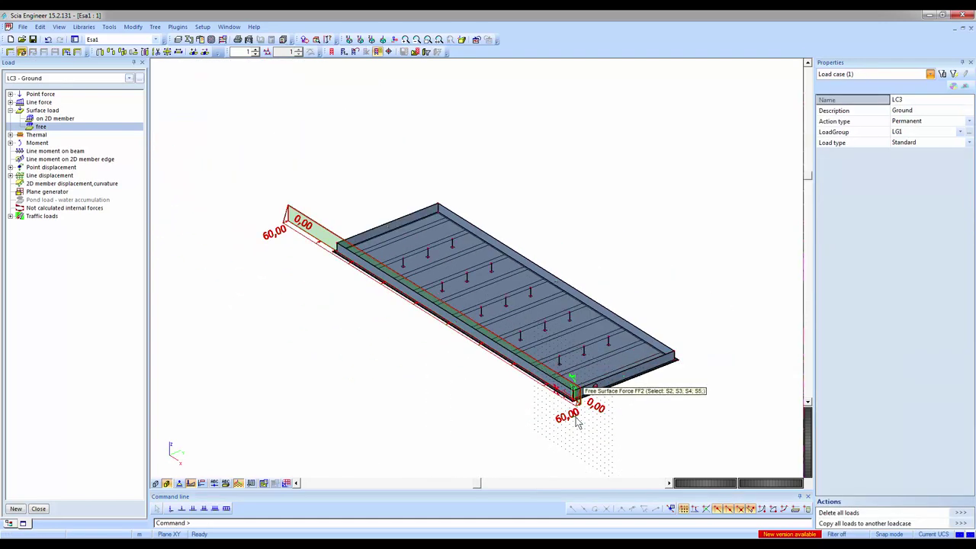
{"action": "left_click", "coordinate": [591, 412]}
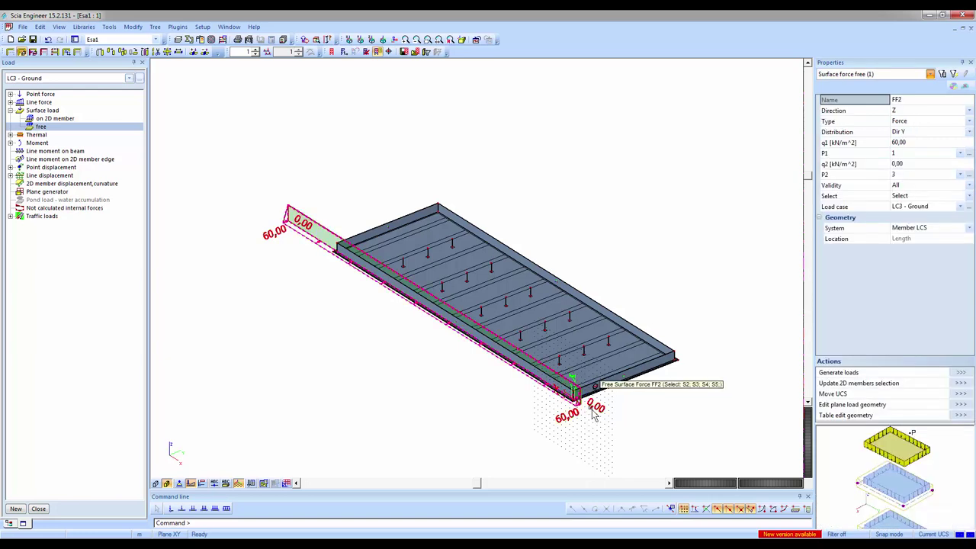
{"action": "key", "text": "Escape"}
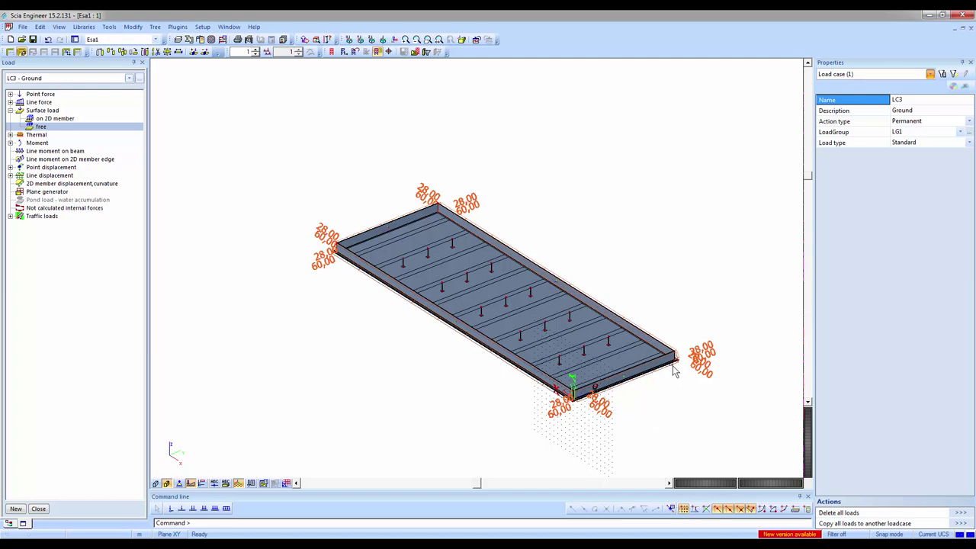
{"action": "scroll", "coordinate": [675, 357], "scroll_direction": "up", "scroll_amount": 3}
{"action": "scroll", "coordinate": [677, 354], "scroll_direction": "up", "scroll_amount": 1}
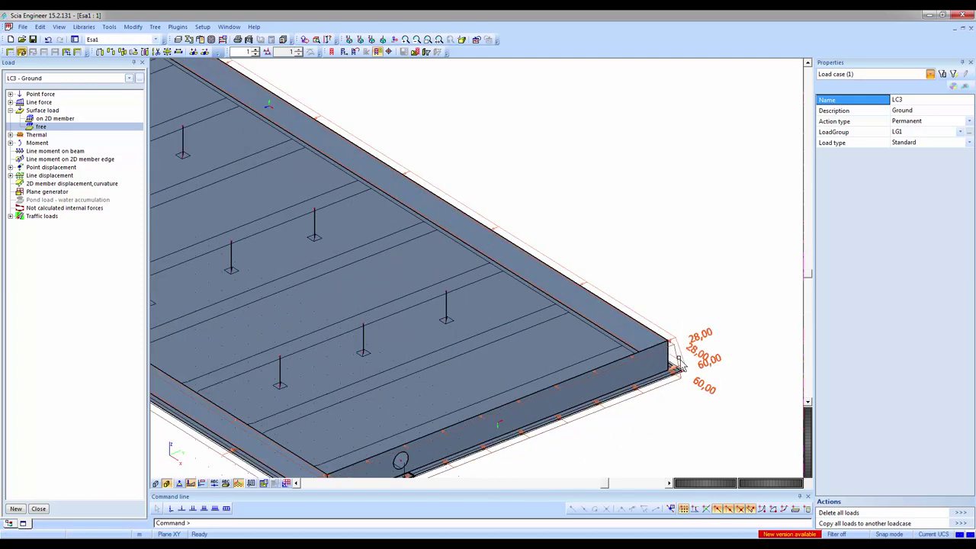
{"action": "scroll", "coordinate": [678, 366], "scroll_direction": "down", "scroll_amount": 4}
{"action": "scroll", "coordinate": [678, 370], "scroll_direction": "down", "scroll_amount": 3}
{"action": "scroll", "coordinate": [677, 367], "scroll_direction": "up", "scroll_amount": 1}
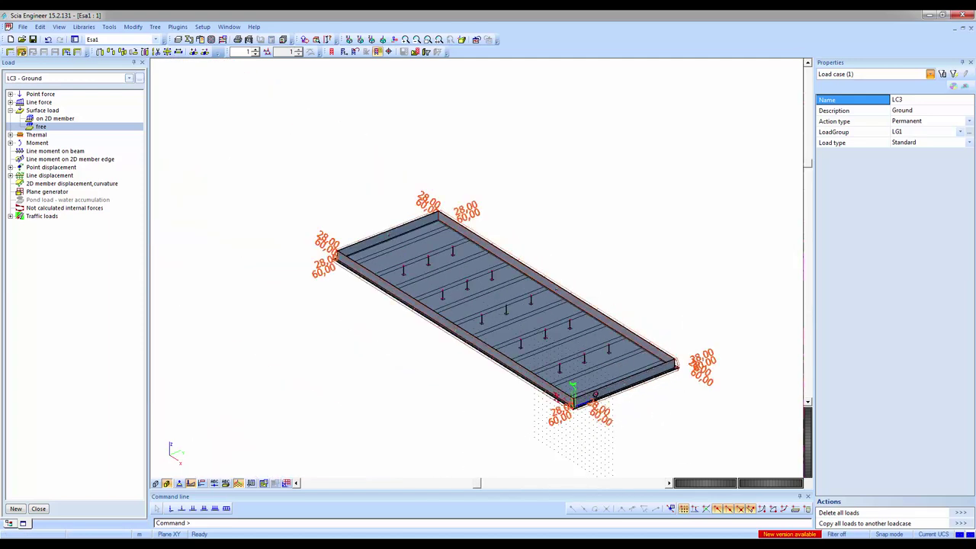
Step: Switch to load case LC4 - Load upper structure and define a point force in node of -300 kN in direction Z
{"action": "left_click", "coordinate": [46, 79]}
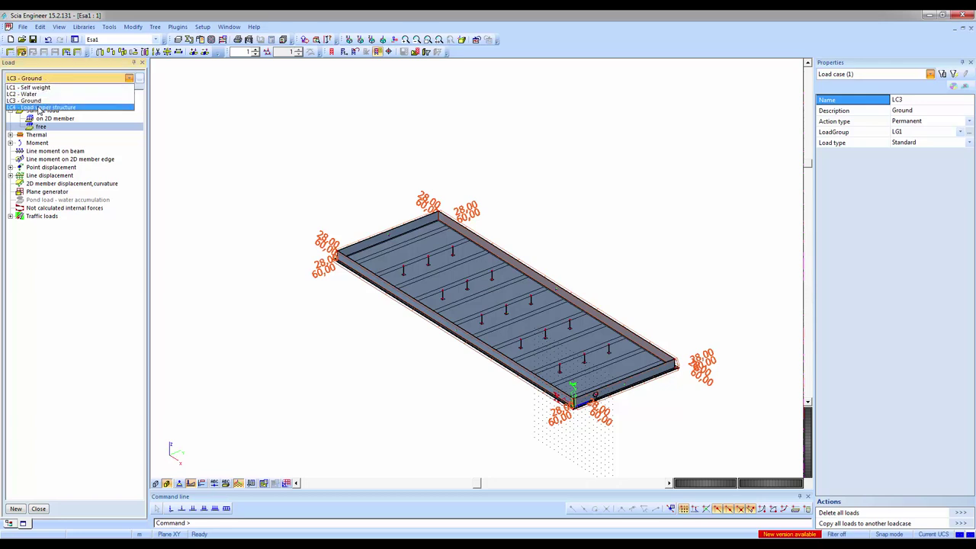
{"action": "left_click", "coordinate": [39, 108]}
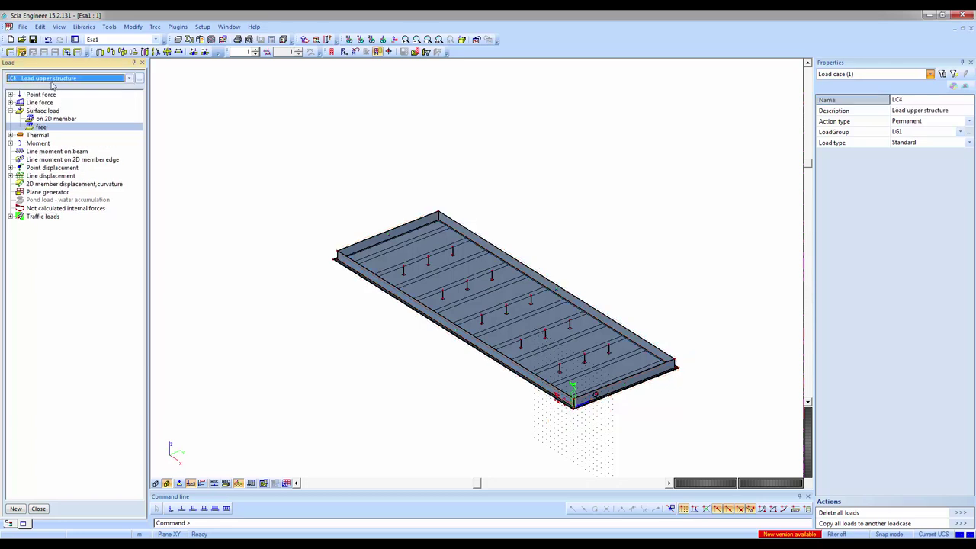
{"action": "left_click", "coordinate": [10, 94]}
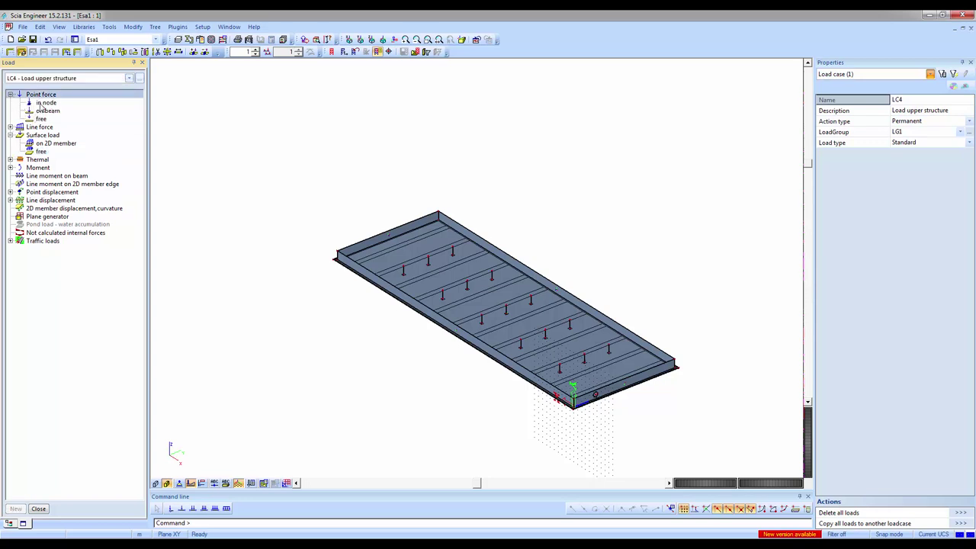
{"action": "double_click", "coordinate": [42, 104]}
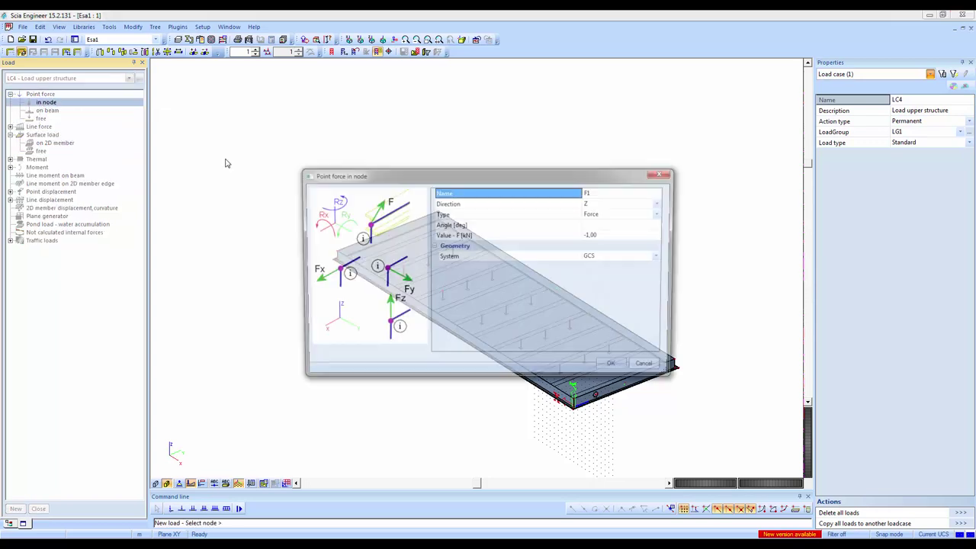
{"action": "left_click", "coordinate": [609, 235]}
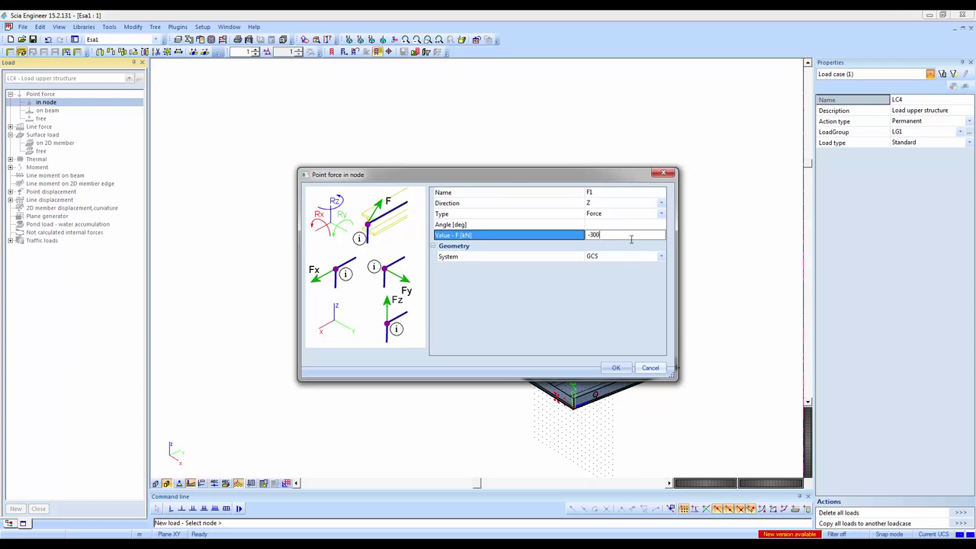
{"action": "left_click", "coordinate": [616, 368]}
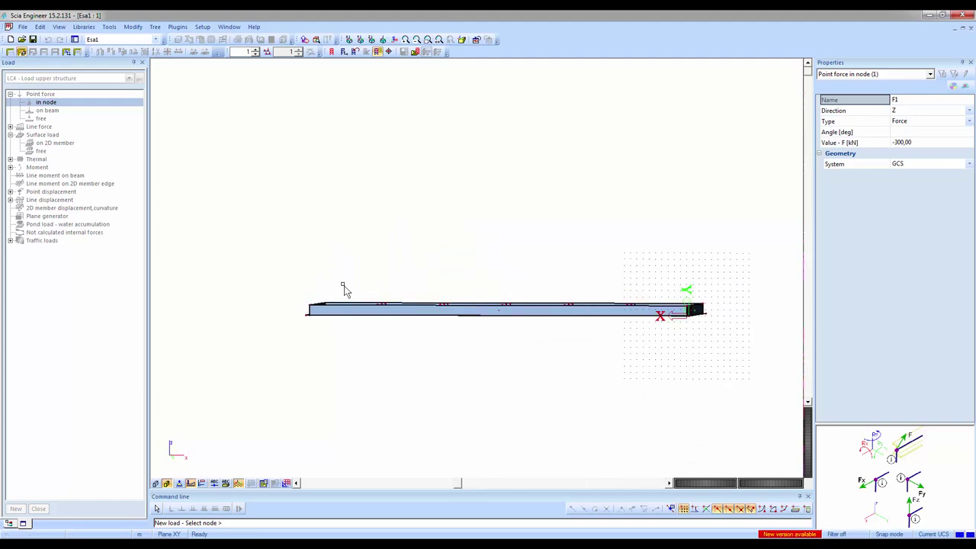
Step: Apply the point force to the top nodes of all the columns
{"action": "left_click_drag", "start_coordinate": [344, 278], "coordinate": [644, 308]}
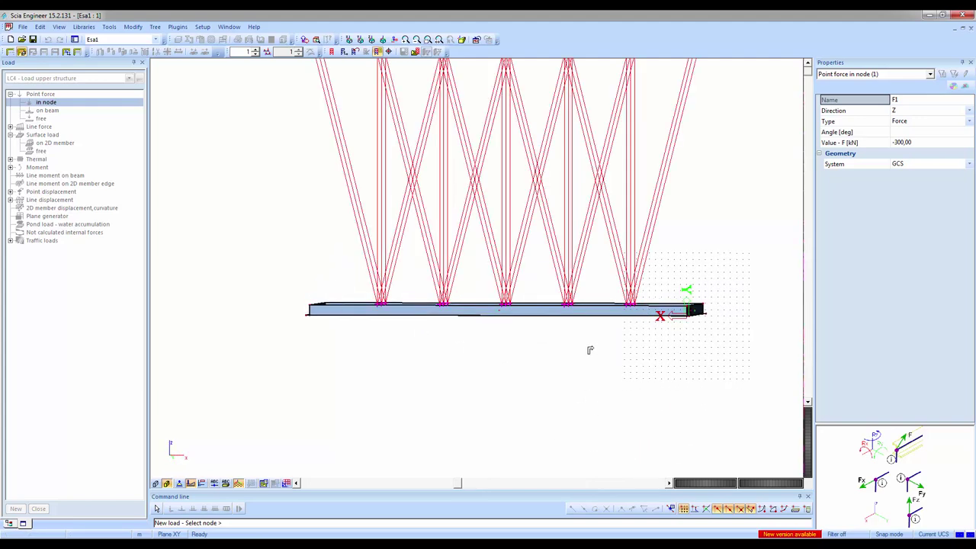
{"action": "key", "text": "Escape"}
{"action": "scroll", "coordinate": [501, 212], "scroll_direction": "up", "scroll_amount": 3}
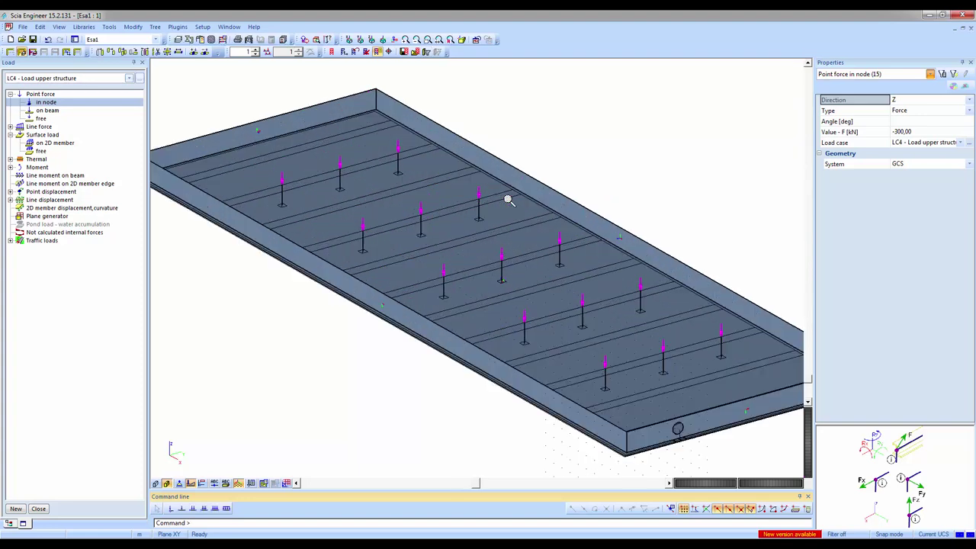
{"action": "key", "text": "Escape"}
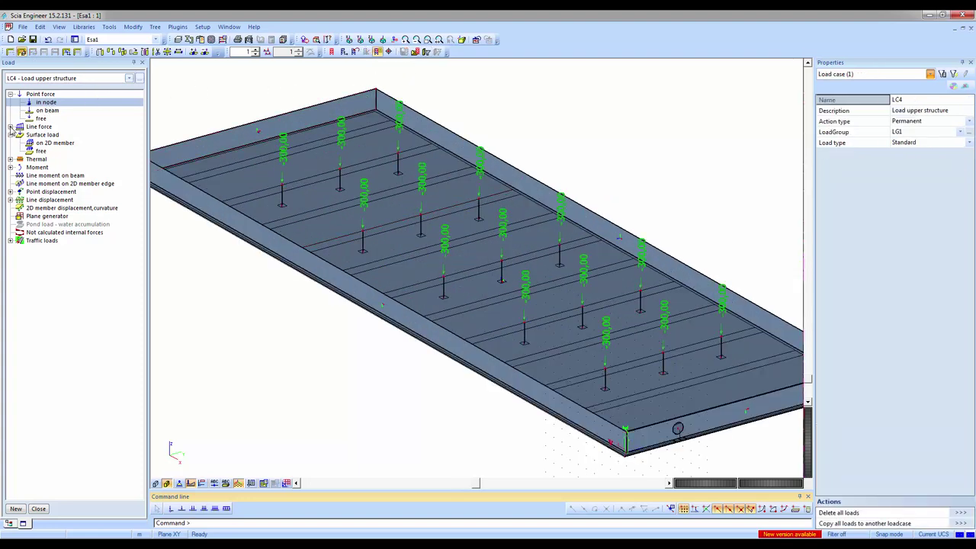
Step: Define a uniform line force on 2D member edge of -30 kN/m in direction Z with the GCS system
{"action": "left_click", "coordinate": [10, 126]}
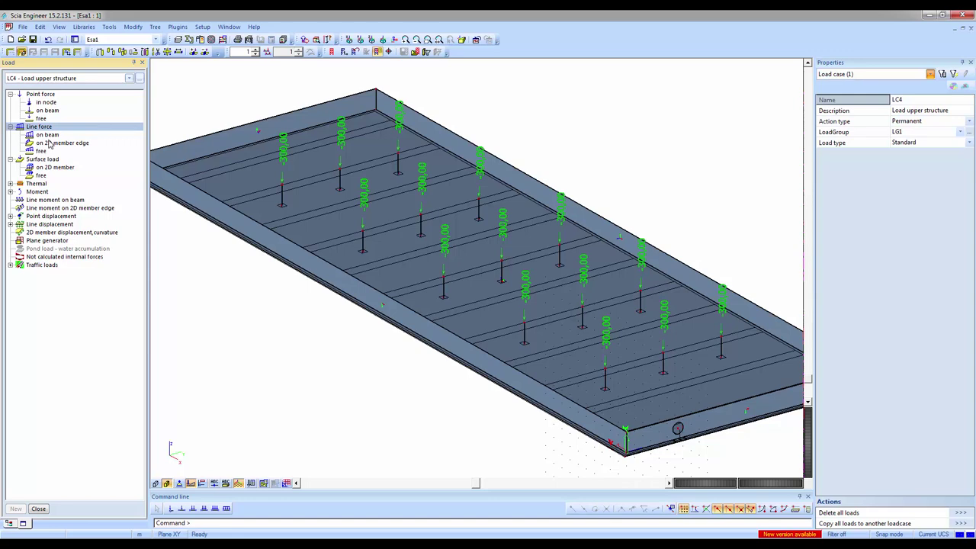
{"action": "double_click", "coordinate": [51, 143]}
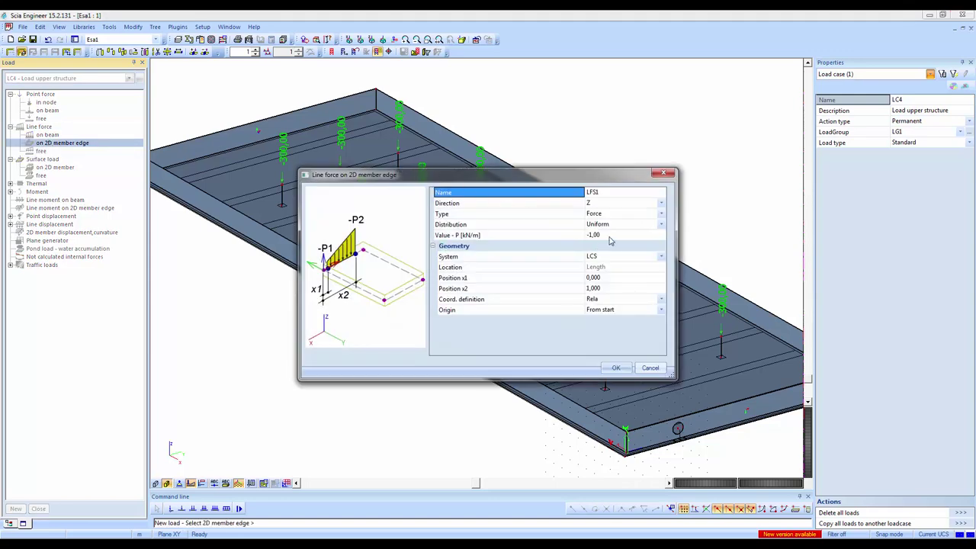
{"action": "left_click", "coordinate": [610, 234]}
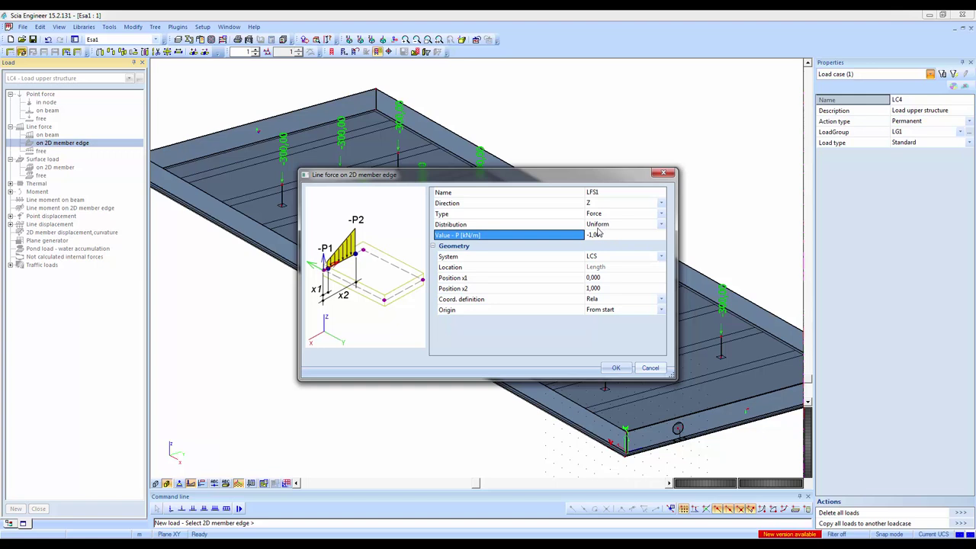
{"action": "left_click", "coordinate": [598, 234]}
{"action": "type", "text": "-30"}
{"action": "left_click", "coordinate": [604, 258]}
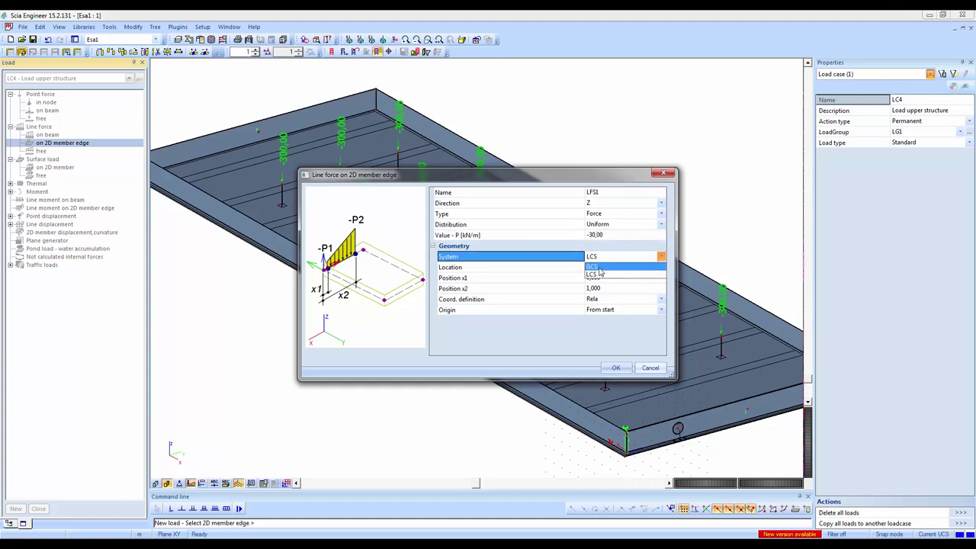
{"action": "left_click", "coordinate": [601, 272]}
{"action": "left_click", "coordinate": [610, 366]}
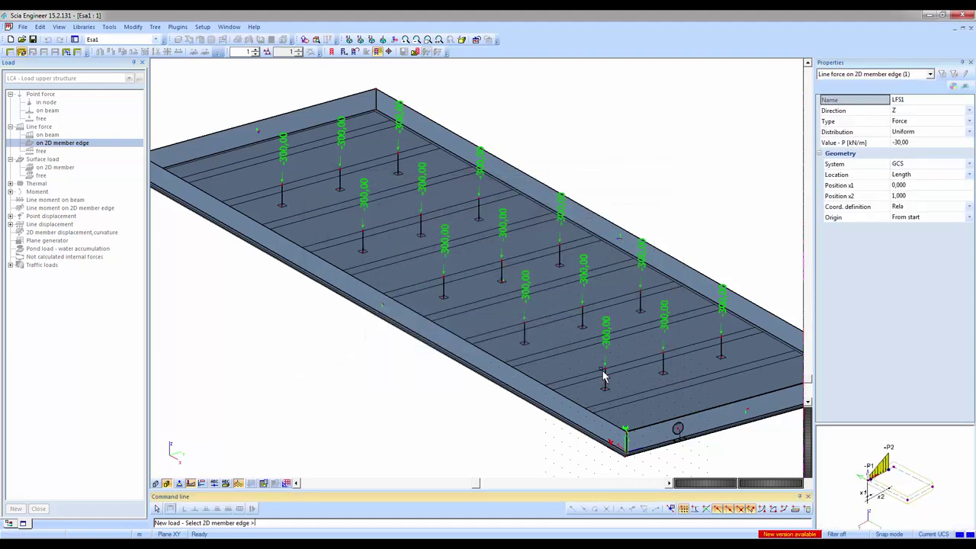
Step: Apply the line force to the upper edges of the four walls and check its placement
{"action": "right_click_drag", "start_coordinate": [390, 236], "coordinate": [455, 300], "text": "ctrl"}
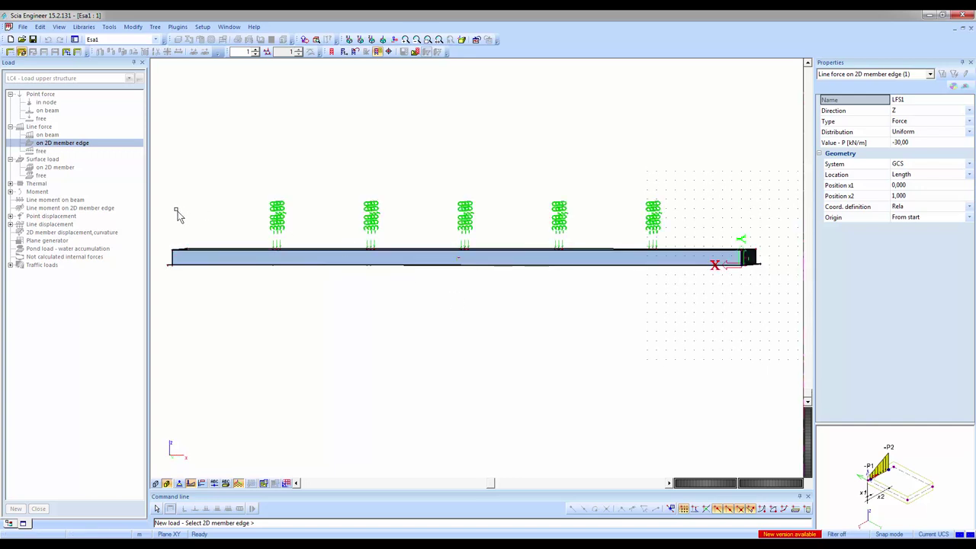
{"action": "left_click_drag", "start_coordinate": [170, 217], "coordinate": [776, 263]}
{"action": "right_click_drag", "start_coordinate": [727, 295], "coordinate": [697, 314], "text": "ctrl"}
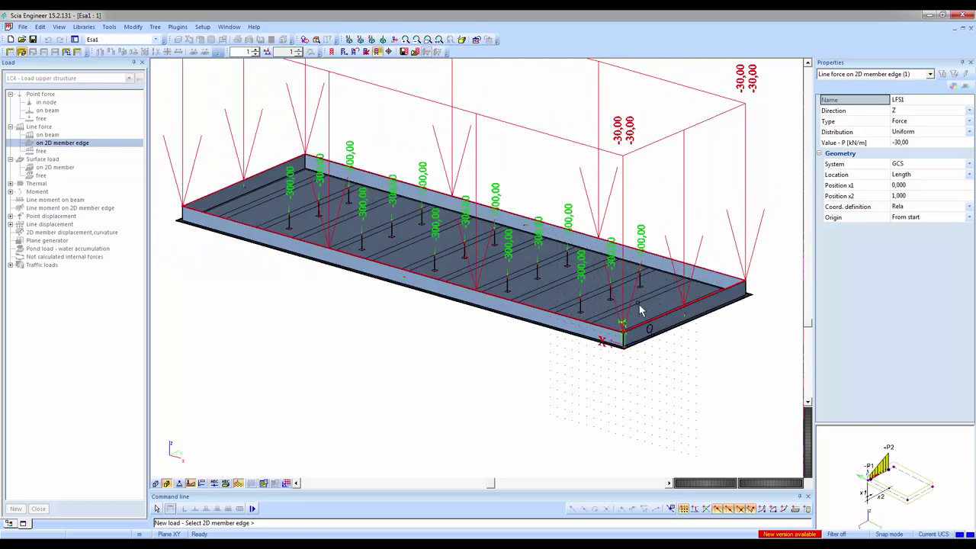
{"action": "key", "text": "Escape"}
{"action": "scroll", "coordinate": [743, 293], "scroll_direction": "up", "scroll_amount": 5}
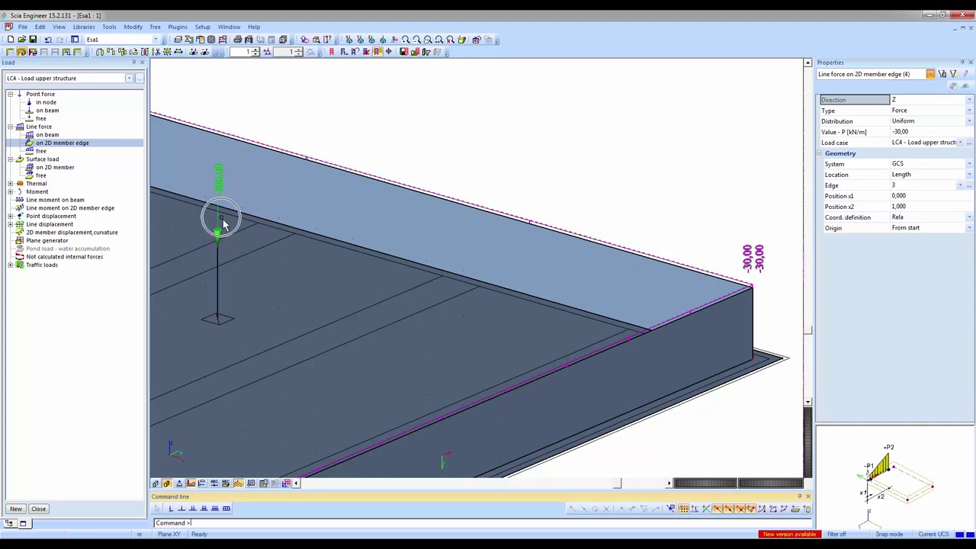
{"action": "key", "text": "Escape"}
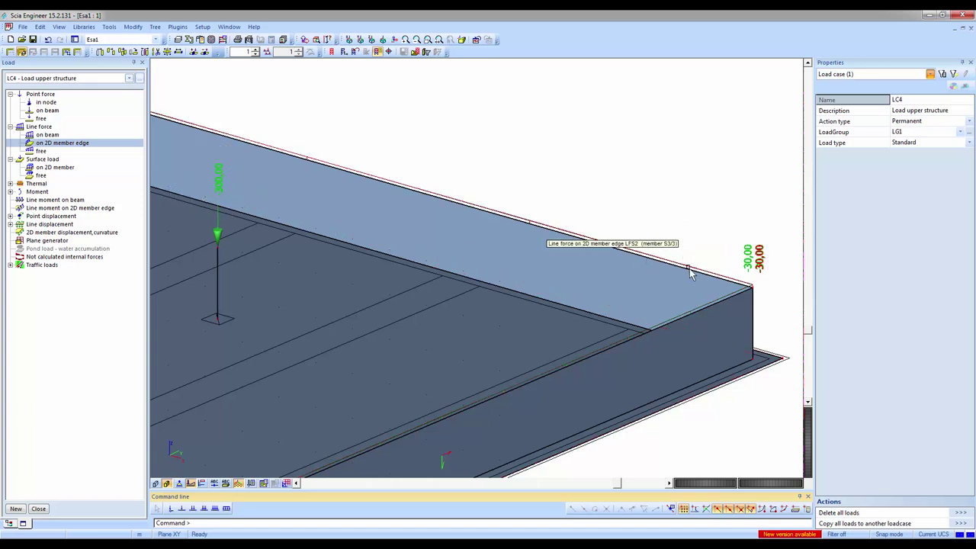
{"action": "scroll", "coordinate": [640, 194], "scroll_direction": "down", "scroll_amount": 5}
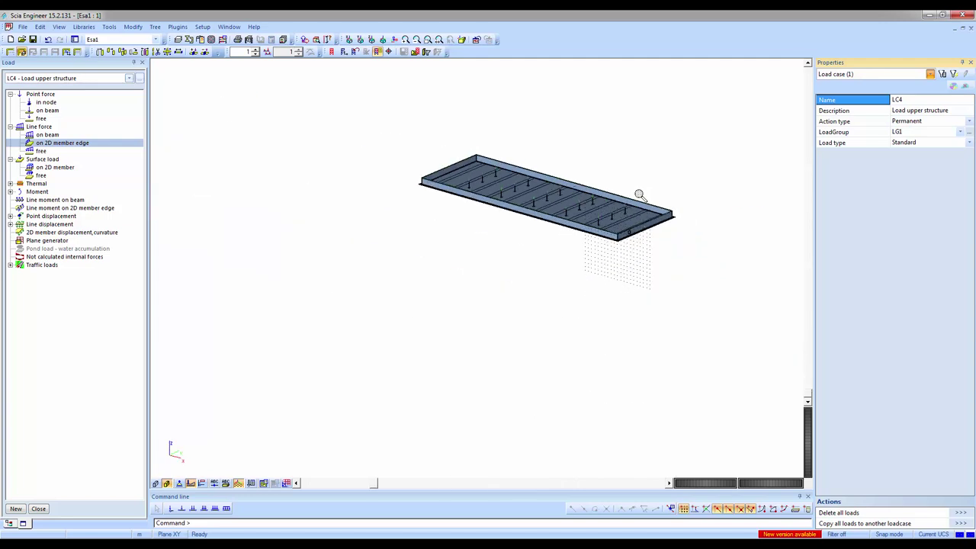
{"action": "scroll", "coordinate": [571, 285], "scroll_direction": "up", "scroll_amount": 3}
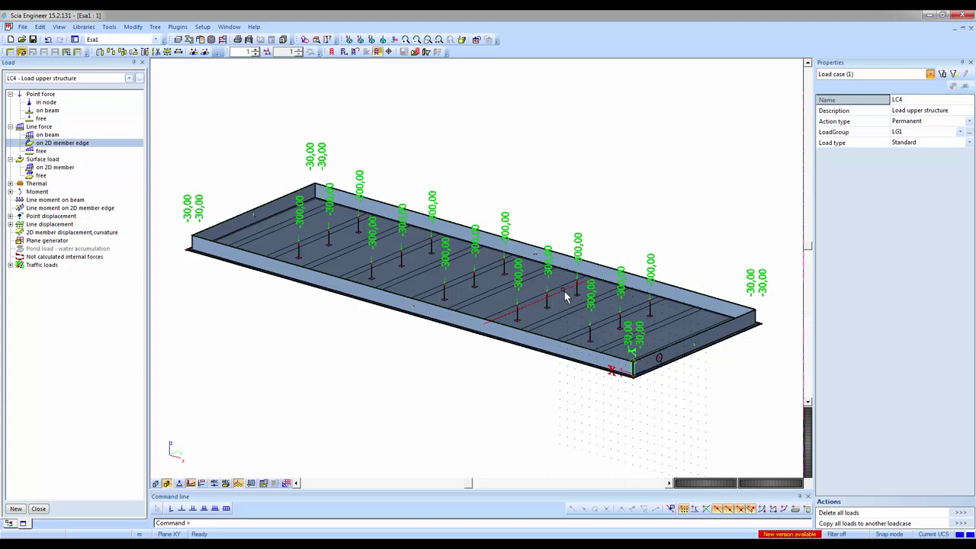
Step: Leave the load input and start a new load combination containing all four load cases, LC1 to LC4
{"action": "left_click", "coordinate": [38, 509]}
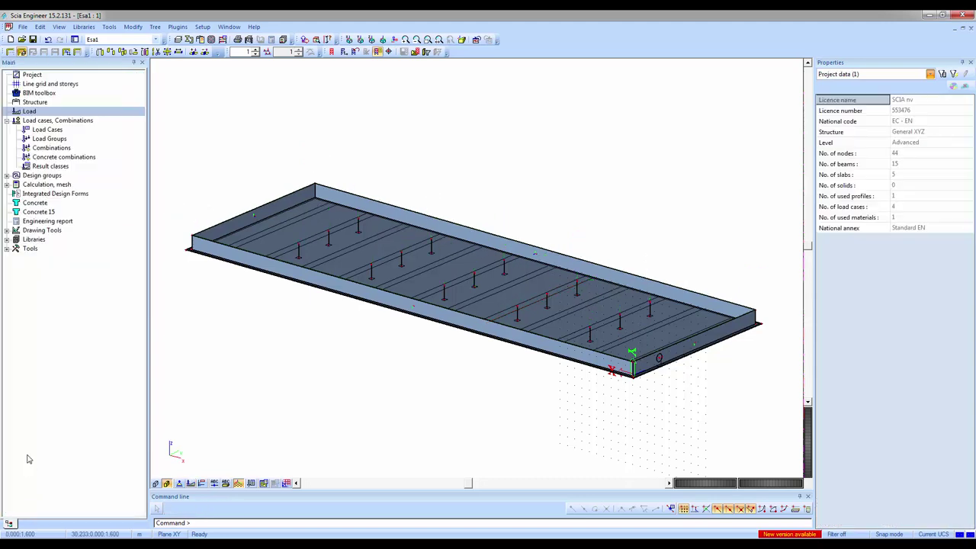
{"action": "double_click", "coordinate": [36, 149]}
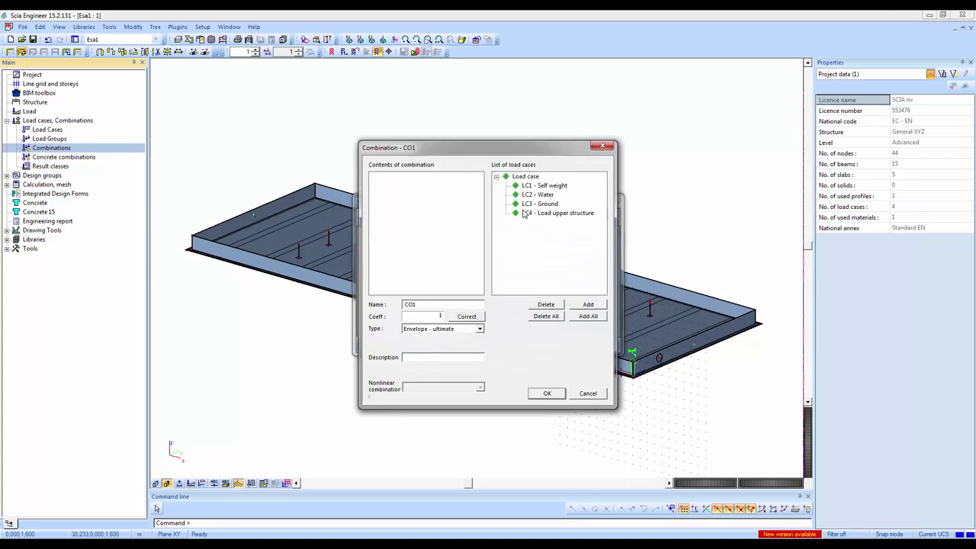
{"action": "left_click_drag", "start_coordinate": [571, 258], "coordinate": [491, 171]}
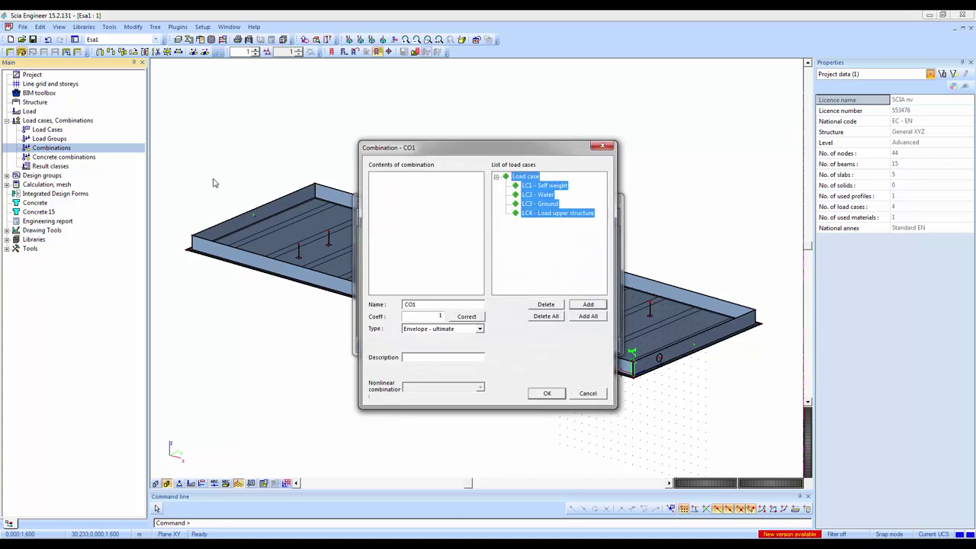
{"action": "left_click", "coordinate": [579, 316]}
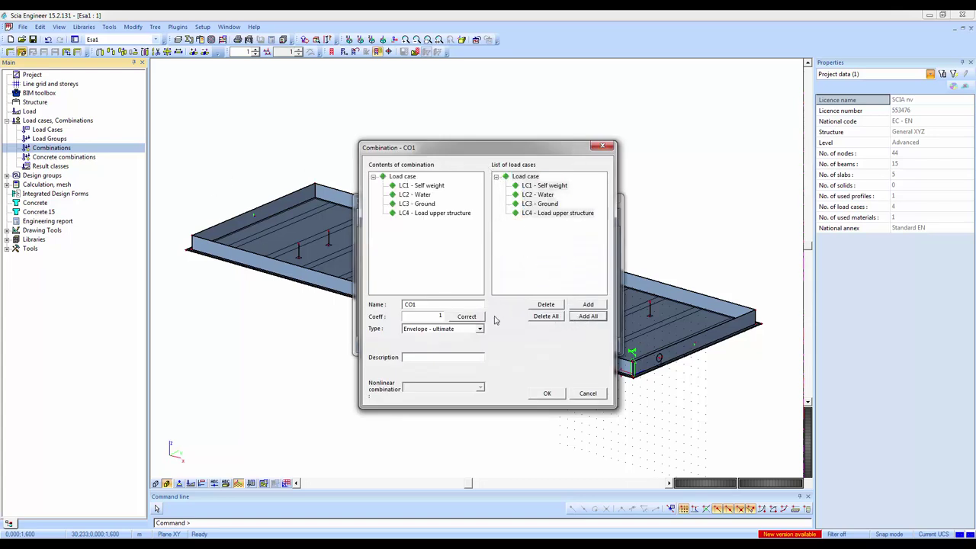
Step: Set the combination's type to EN-ULS (STR/GEO) Set B and name it EN-ULS
{"action": "left_click", "coordinate": [432, 330]}
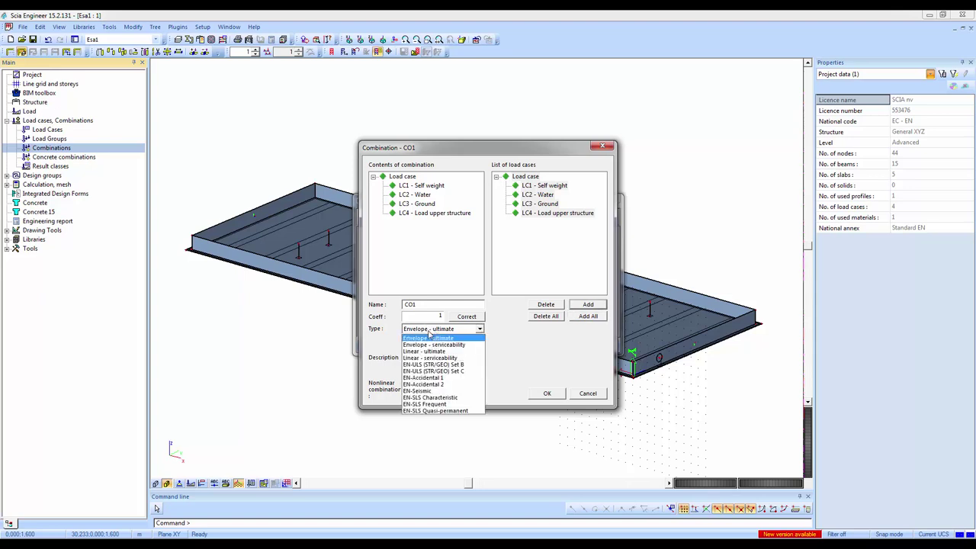
{"action": "left_click", "coordinate": [429, 369]}
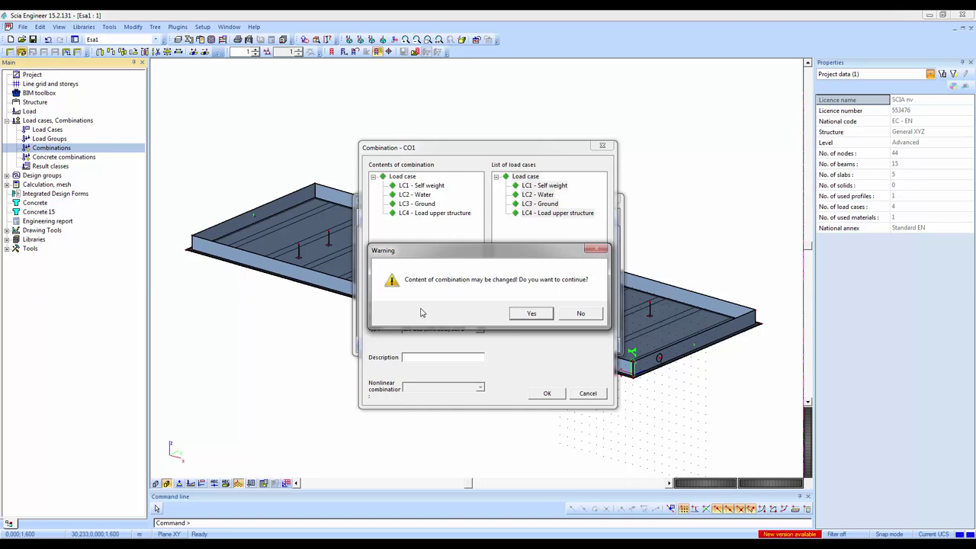
{"action": "left_click", "coordinate": [529, 314]}
{"action": "double_click", "coordinate": [437, 306]}
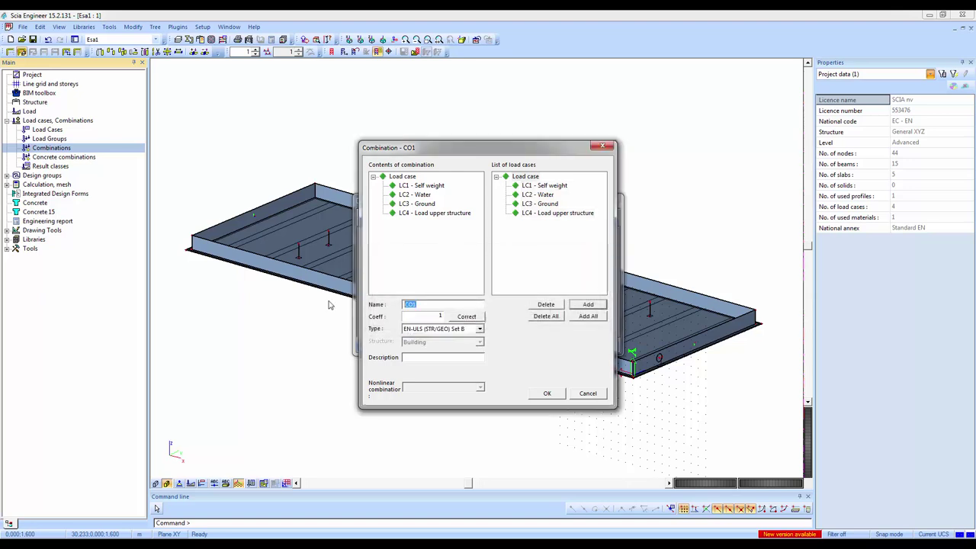
{"action": "type", "text": "EN-ULS"}
{"action": "left_click", "coordinate": [543, 394]}
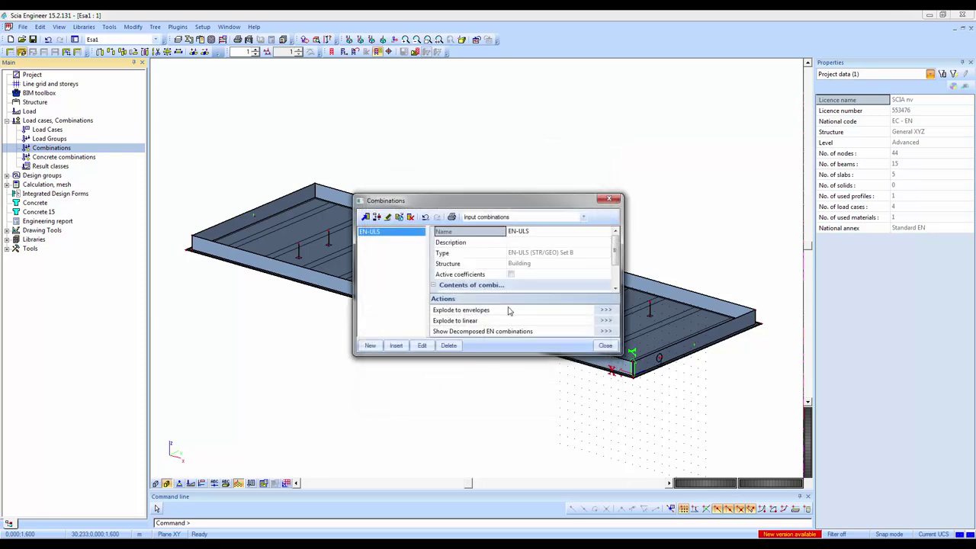
Step: Create a second combination named EN-SLS of type EN-SLS Quasi-permanent, containing all four load cases
{"action": "left_click", "coordinate": [370, 345]}
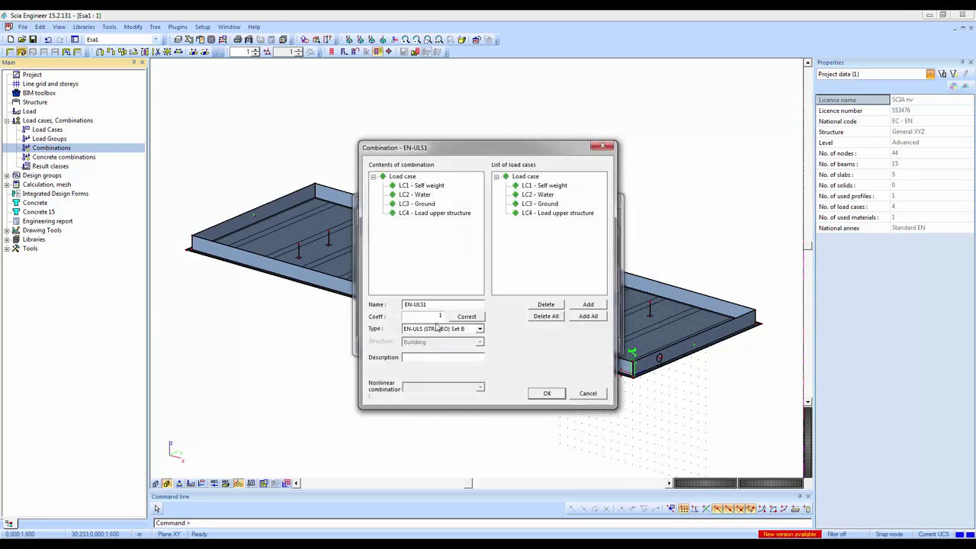
{"action": "left_click", "coordinate": [438, 327]}
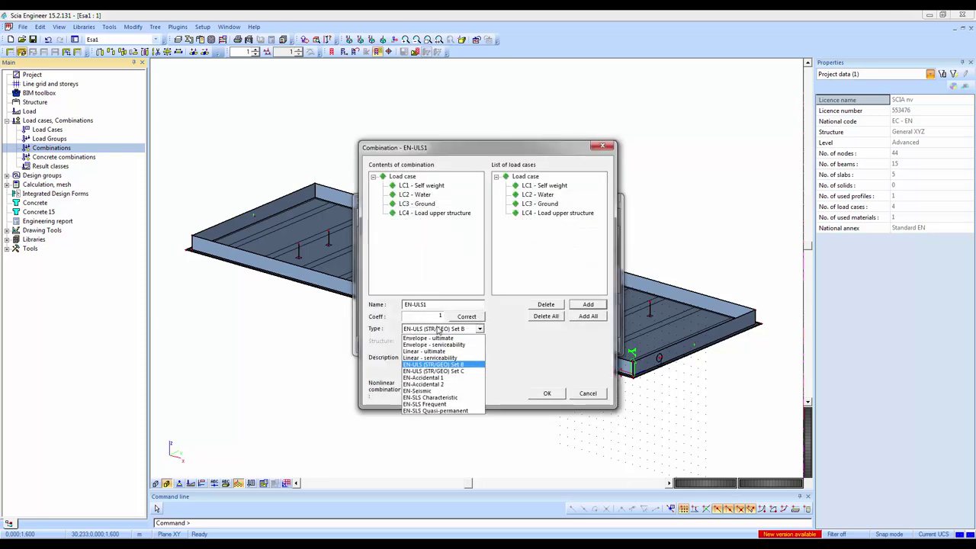
{"action": "left_click", "coordinate": [429, 410]}
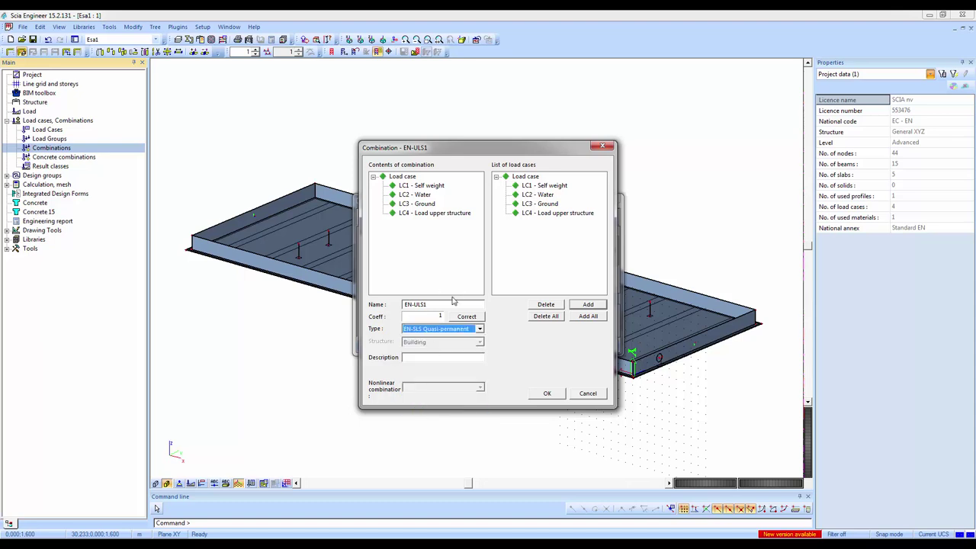
{"action": "left_click_drag", "start_coordinate": [415, 305], "coordinate": [456, 311]}
{"action": "left_click", "coordinate": [545, 316]}
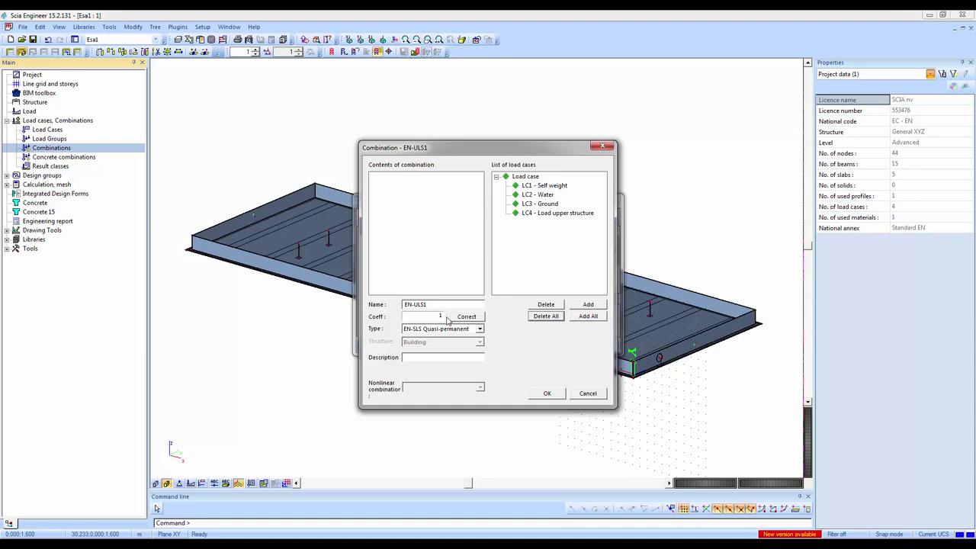
{"action": "left_click", "coordinate": [415, 304]}
{"action": "type", "text": "SLS"}
{"action": "left_click", "coordinate": [588, 316]}
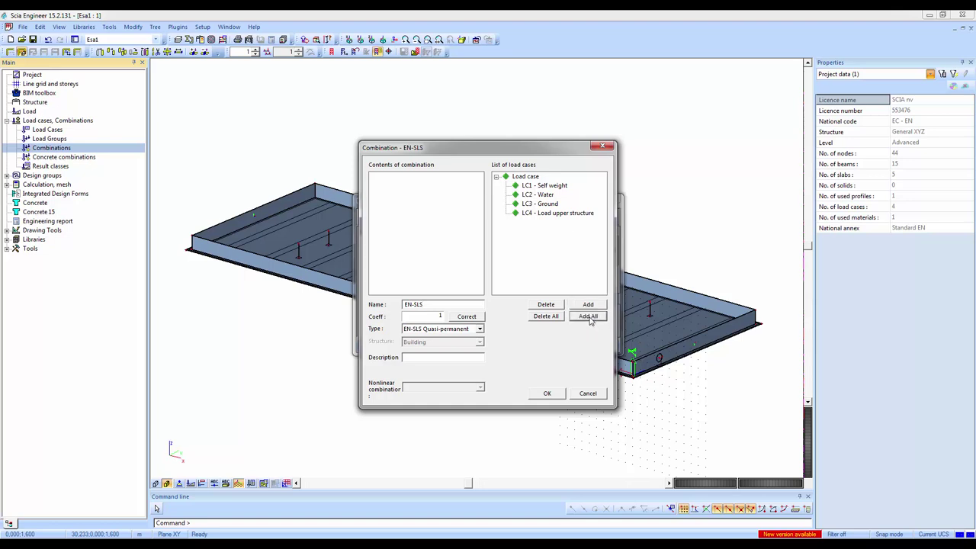
{"action": "left_click", "coordinate": [535, 396]}
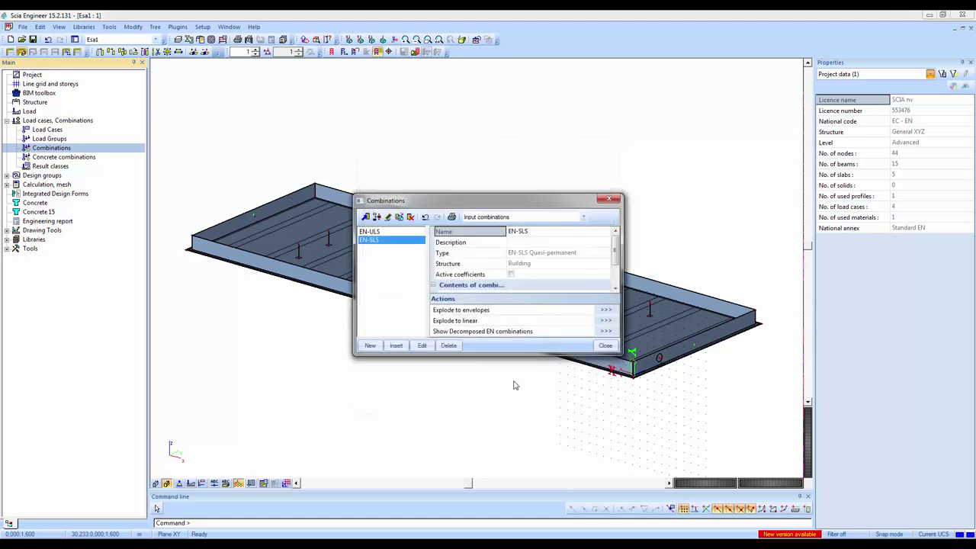
{"action": "left_click", "coordinate": [605, 345]}
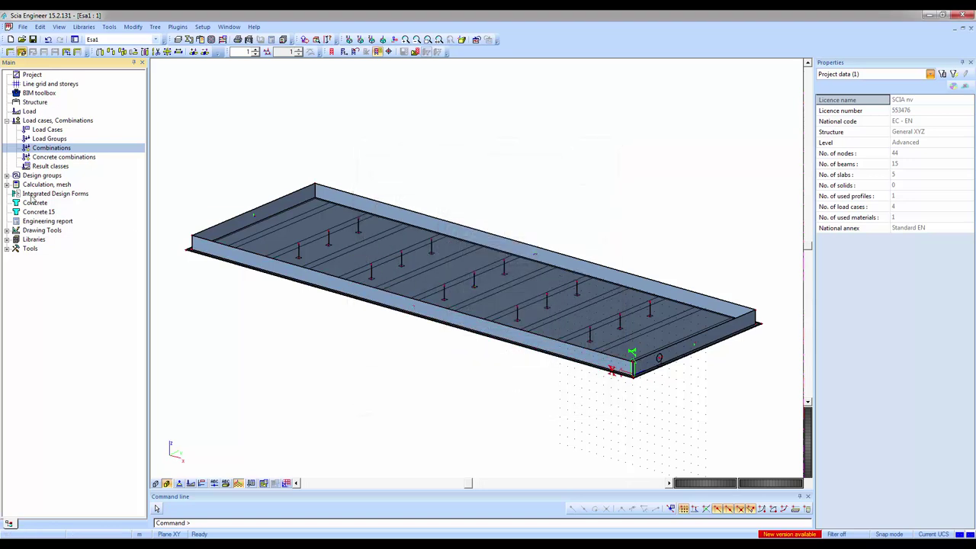
Step: Create result class RC1 containing the EN-ULS and EN-SLS combinations
{"action": "double_click", "coordinate": [48, 166]}
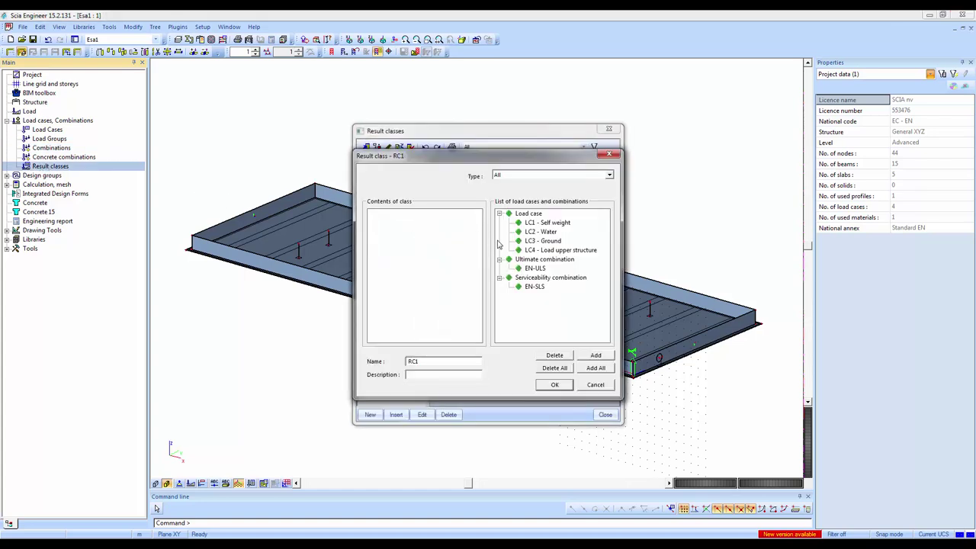
{"action": "left_click_drag", "start_coordinate": [534, 304], "coordinate": [510, 259]}
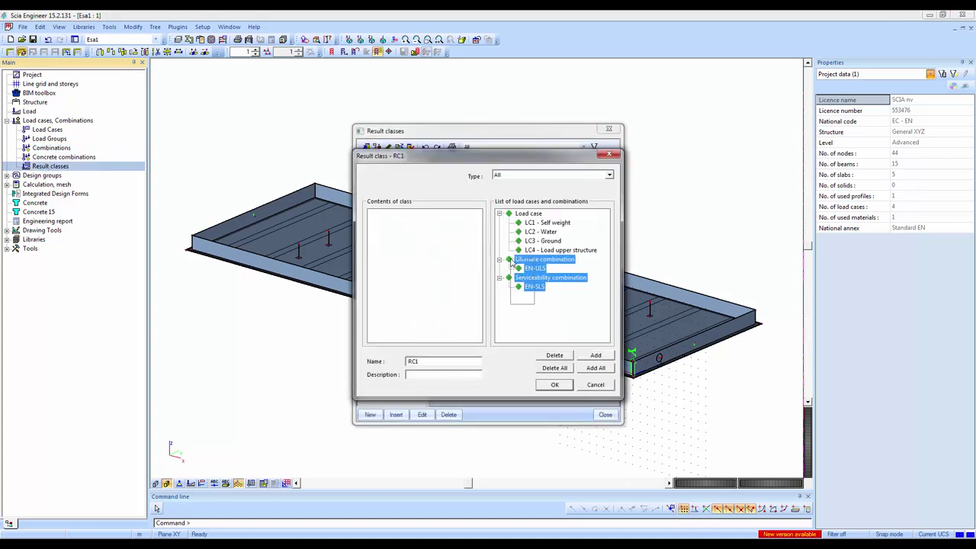
{"action": "left_click", "coordinate": [588, 359]}
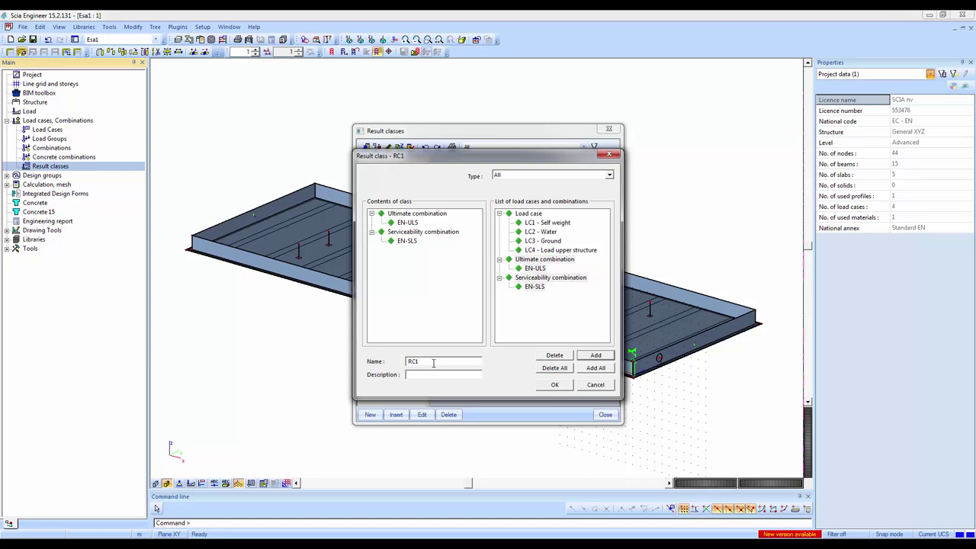
{"action": "left_click", "coordinate": [558, 386]}
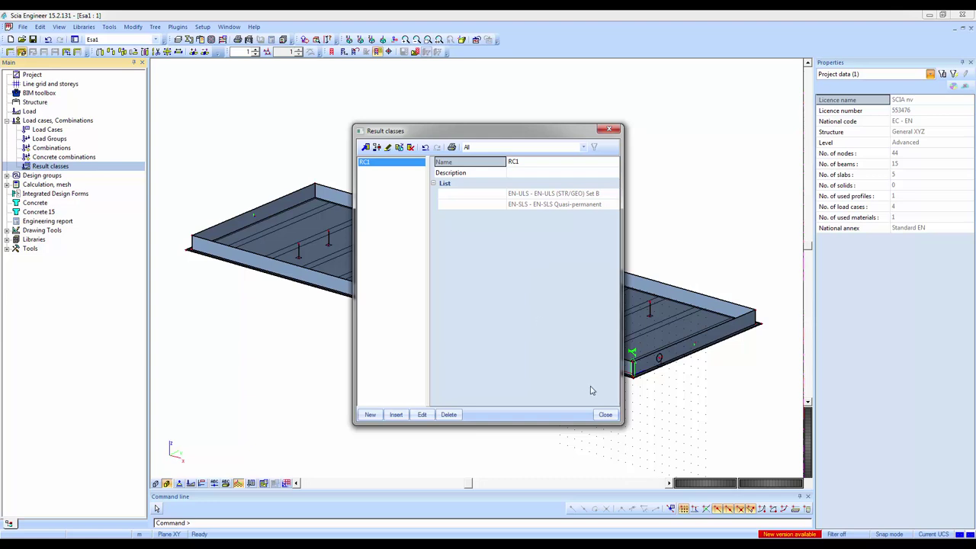
{"action": "left_click", "coordinate": [606, 414]}
Step: Run the linear calculation for all load cases of the tank model
{"action": "scroll", "coordinate": [534, 389], "scroll_direction": "down", "scroll_amount": 2}
{"action": "middle_click_drag", "start_coordinate": [505, 381], "coordinate": [426, 270]}
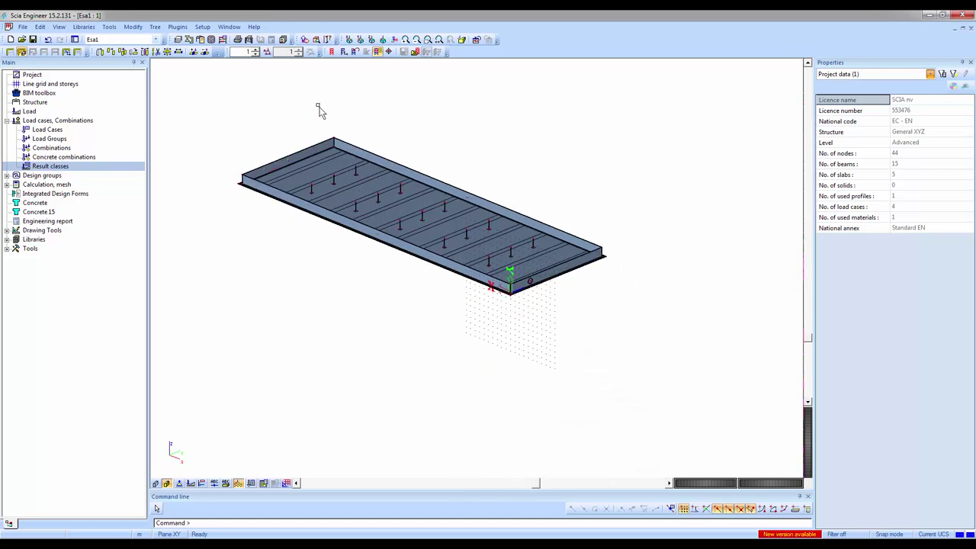
{"action": "left_click", "coordinate": [223, 39]}
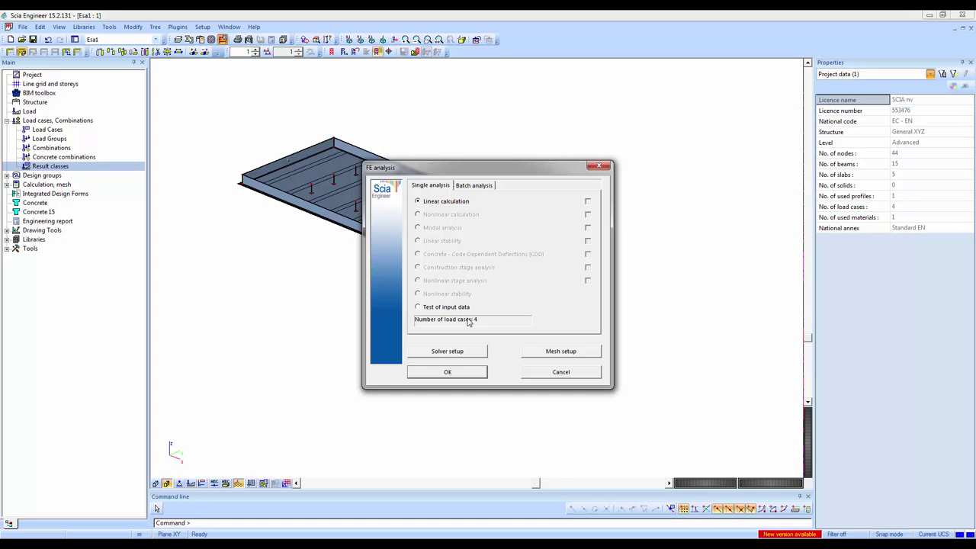
{"action": "left_click", "coordinate": [443, 371]}
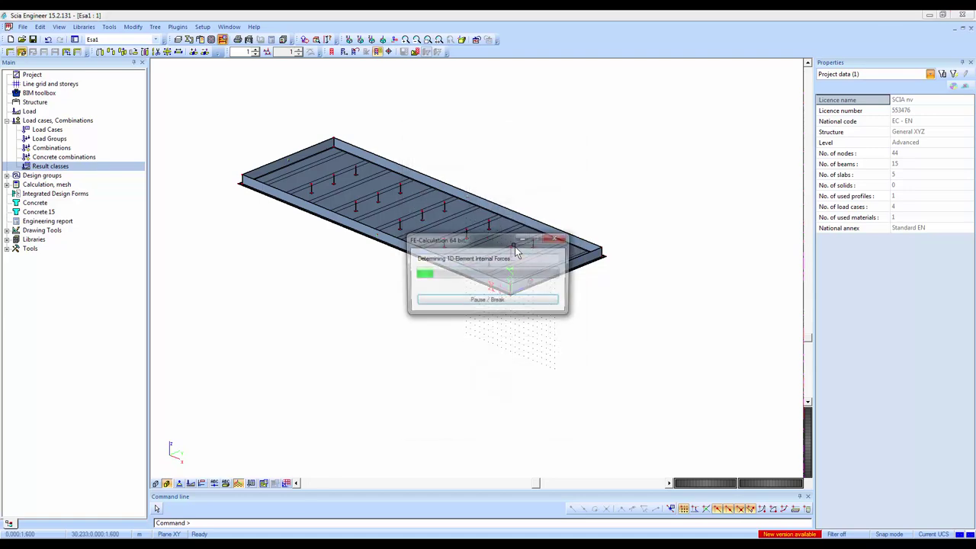
{"action": "left_click", "coordinate": [552, 326]}
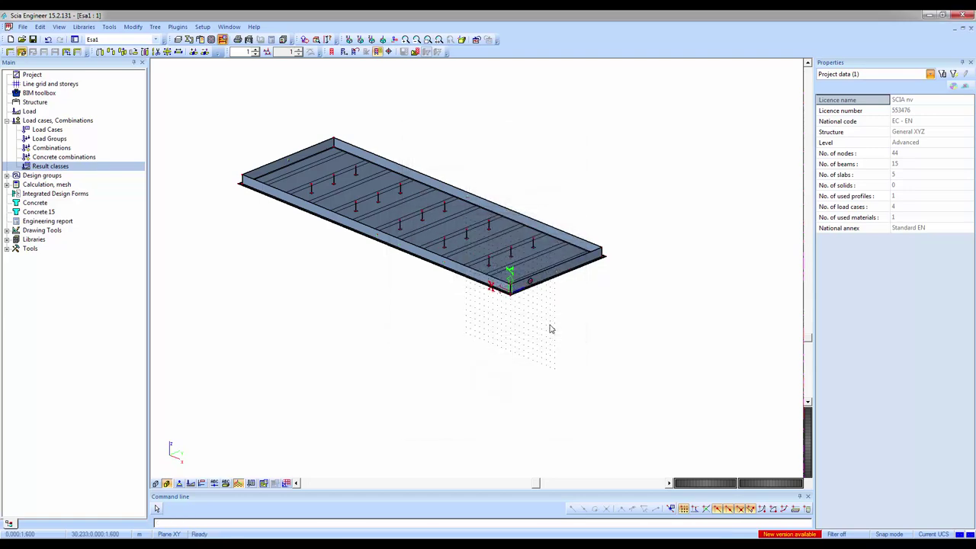
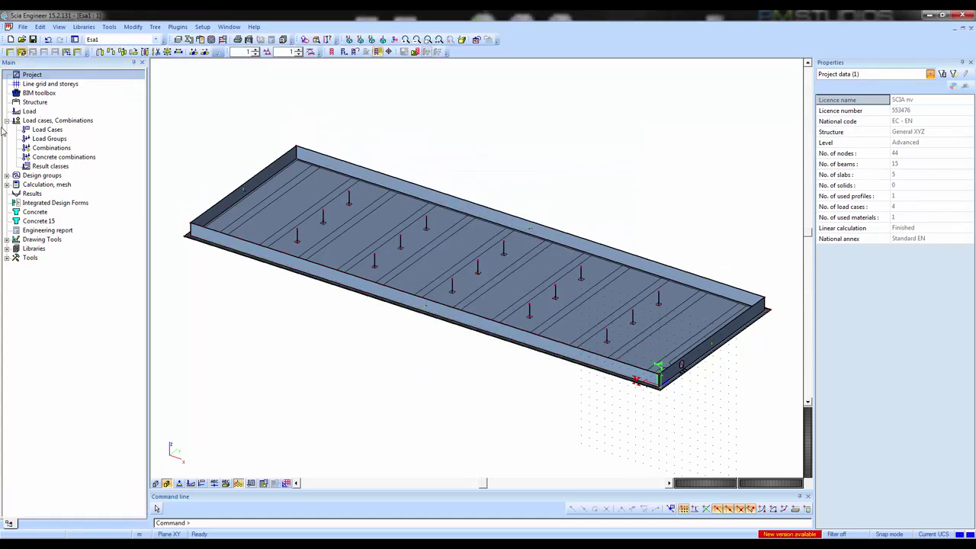
Step: Change the type of the base slab's surface support SS1 to Soilin in the structure data
{"action": "double_click", "coordinate": [34, 102]}
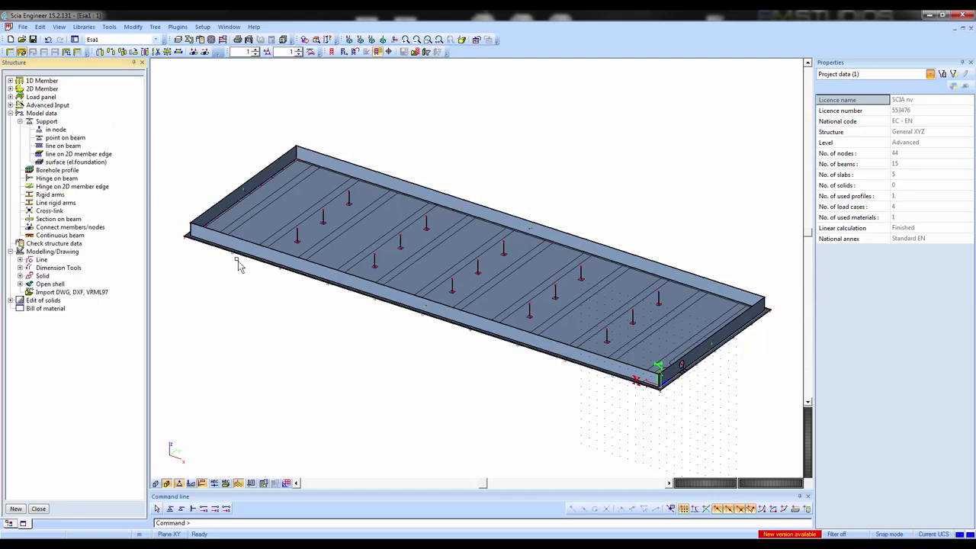
{"action": "scroll", "coordinate": [236, 263], "scroll_direction": "up", "scroll_amount": 5}
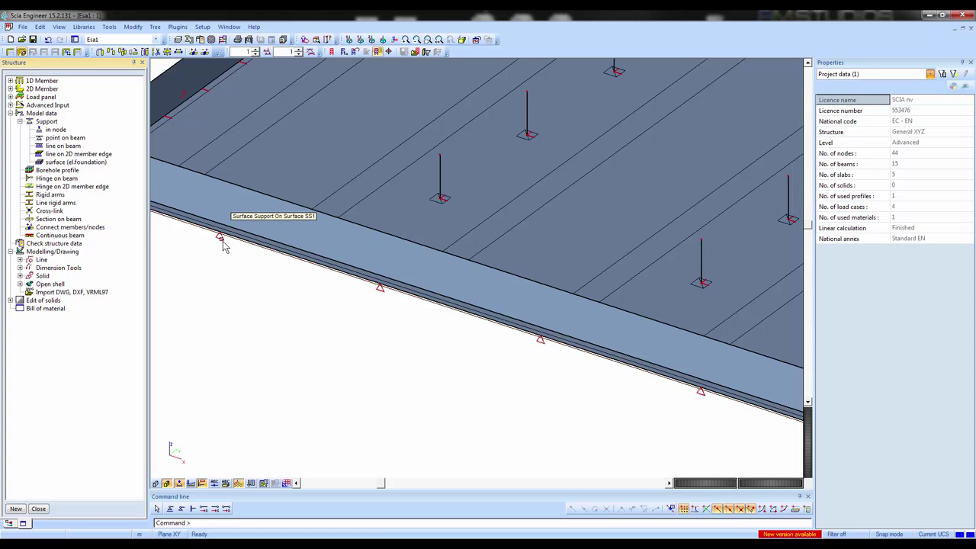
{"action": "left_click", "coordinate": [221, 240]}
{"action": "scroll", "coordinate": [280, 206], "scroll_direction": "down", "scroll_amount": 2}
{"action": "scroll", "coordinate": [281, 205], "scroll_direction": "down", "scroll_amount": 2}
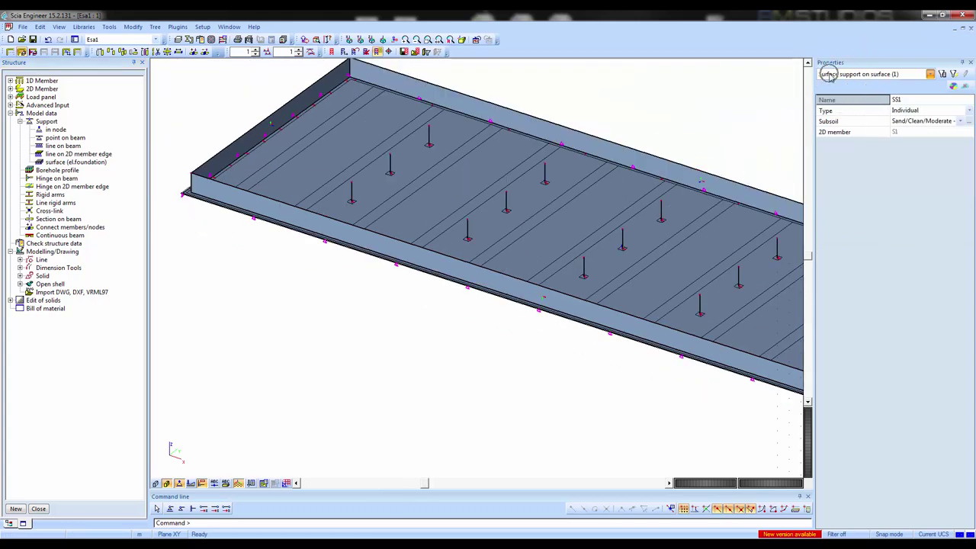
{"action": "left_click", "coordinate": [878, 113]}
{"action": "left_click", "coordinate": [901, 111]}
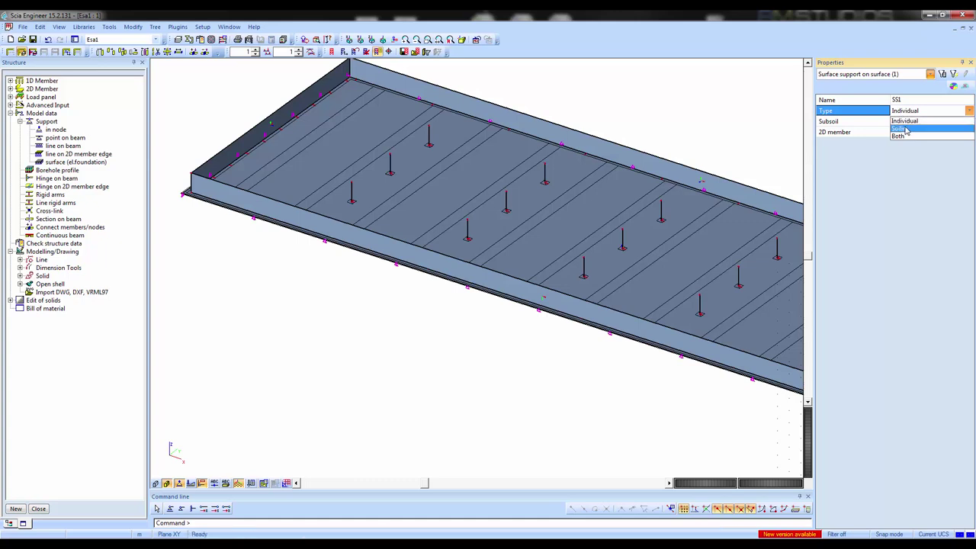
{"action": "left_click", "coordinate": [899, 128]}
{"action": "scroll", "coordinate": [767, 124], "scroll_direction": "down", "scroll_amount": 5}
{"action": "right_click_drag", "start_coordinate": [632, 244], "coordinate": [432, 293], "text": "ctrl"}
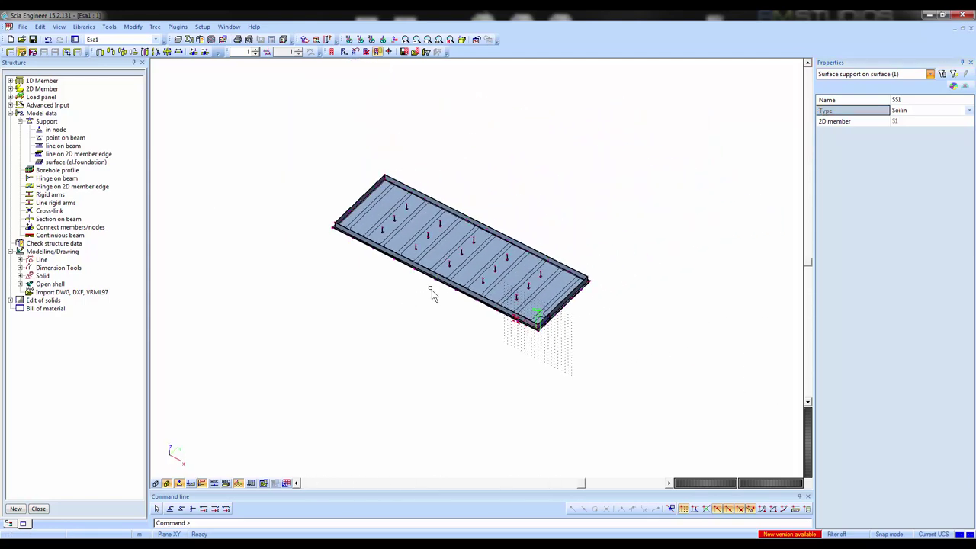
{"action": "scroll", "coordinate": [431, 293], "scroll_direction": "up", "scroll_amount": 5}
{"action": "scroll", "coordinate": [435, 285], "scroll_direction": "down", "scroll_amount": 3}
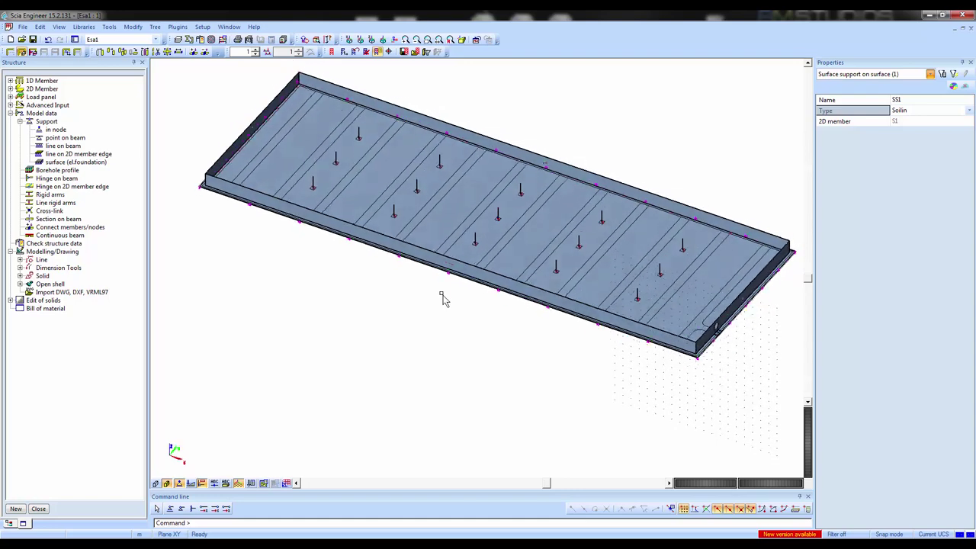
{"action": "key", "text": "Escape"}
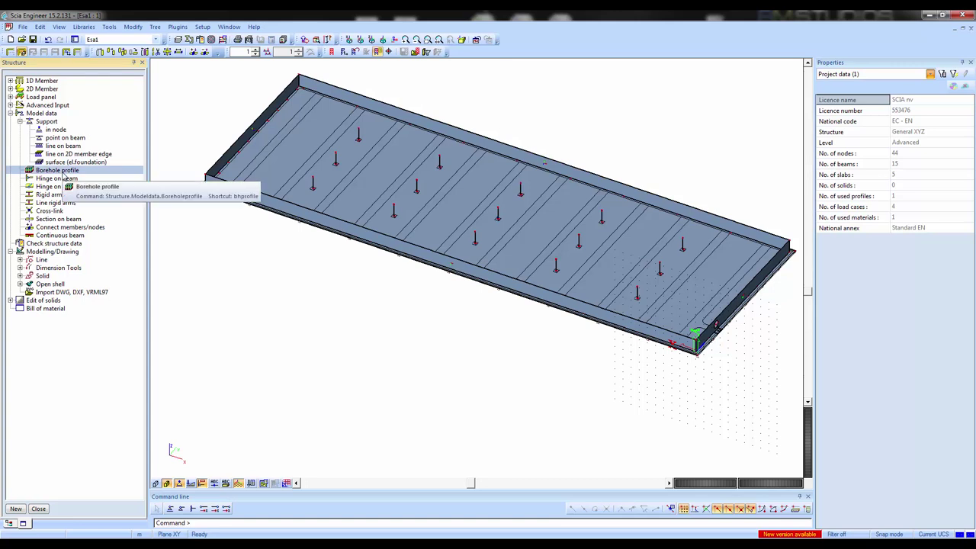
Step: Start a new borehole profile and define the geologic profile's first layer with thickness 5 m and Edef 20 MN/m²
{"action": "double_click", "coordinate": [63, 173]}
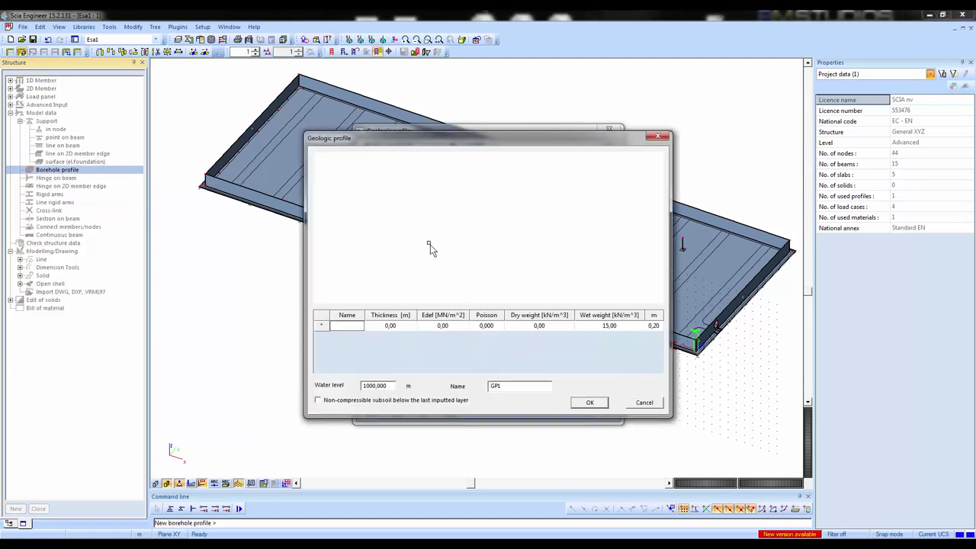
{"action": "left_click", "coordinate": [387, 325]}
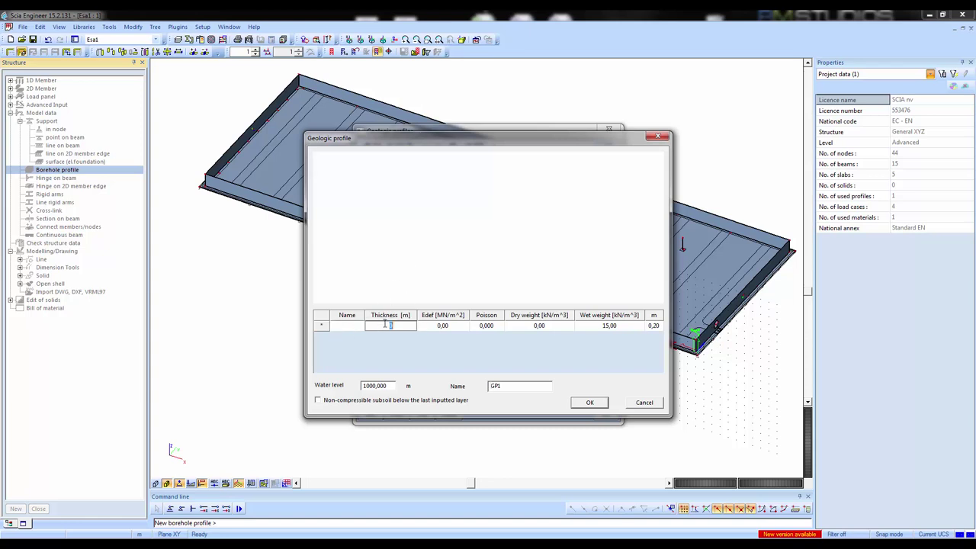
{"action": "type", "text": "5"}
{"action": "key", "text": "Return"}
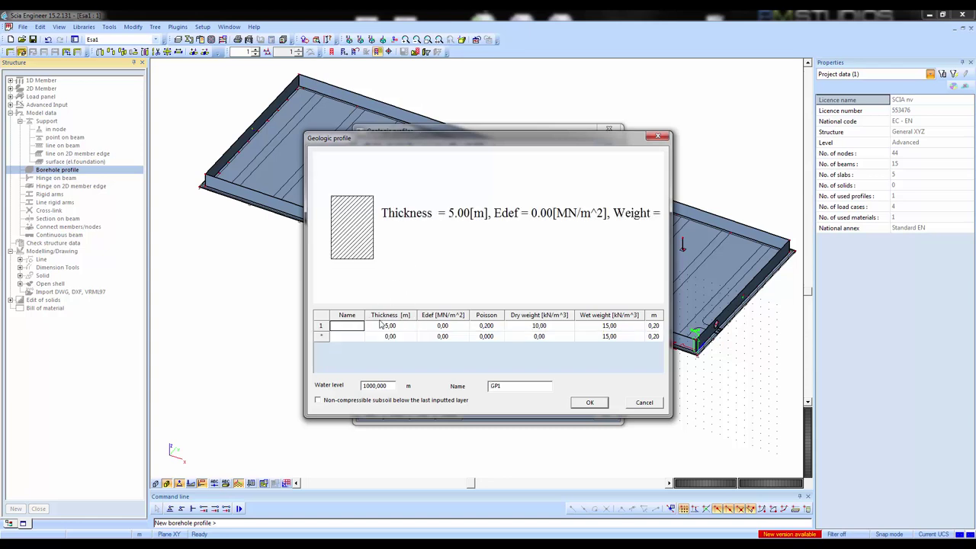
{"action": "left_click", "coordinate": [433, 326]}
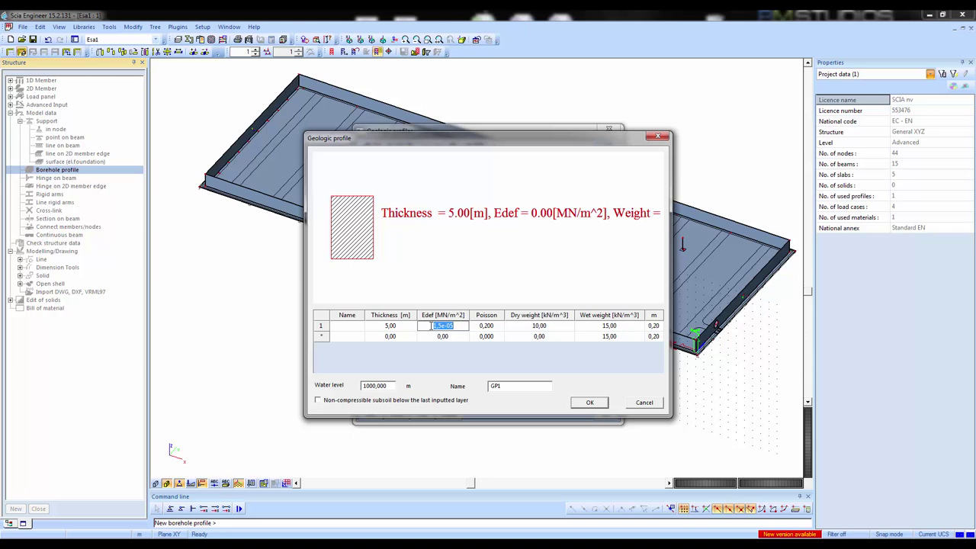
{"action": "type", "text": "20"}
{"action": "key", "text": "Return"}
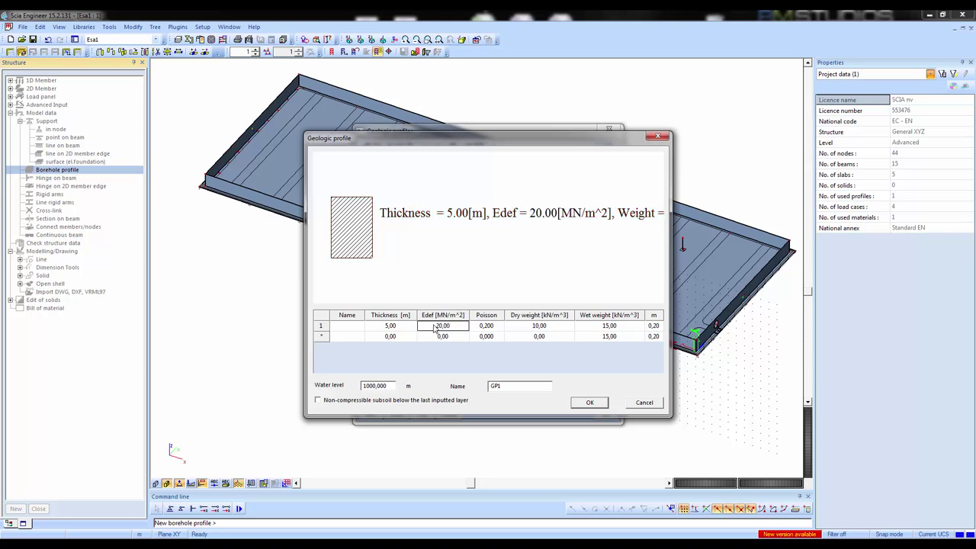
Step: Set the first soil layer's Poisson ratio to 0.15, dry weight to 17 kN/m³ and wet weight to 20 kN/m³
{"action": "left_click", "coordinate": [487, 325]}
{"action": "key", "text": "Return"}
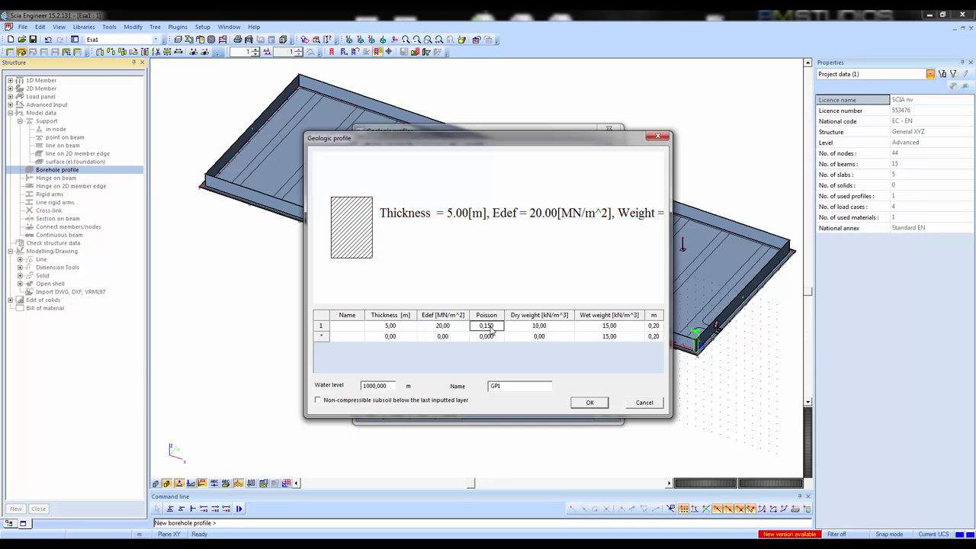
{"action": "left_click", "coordinate": [556, 323]}
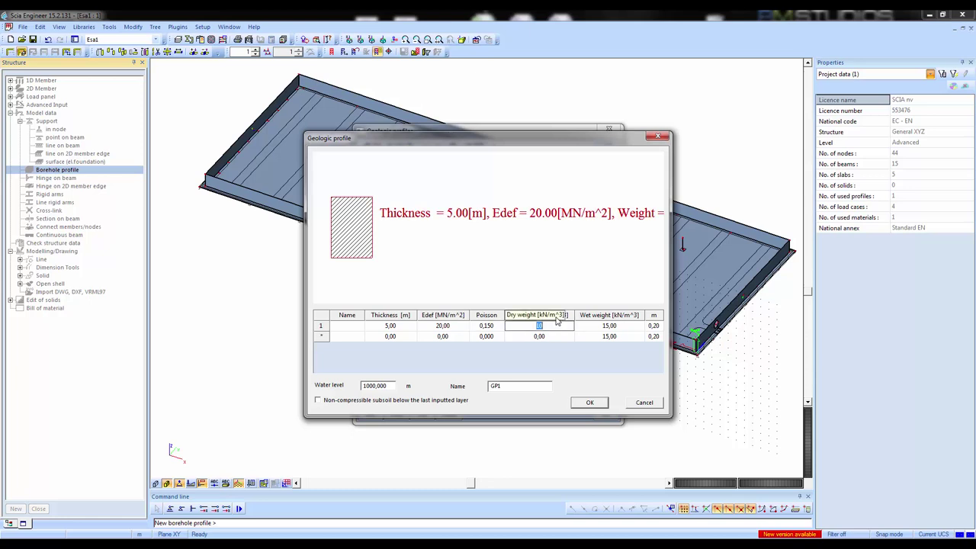
{"action": "type", "text": "17"}
{"action": "left_click", "coordinate": [594, 326]}
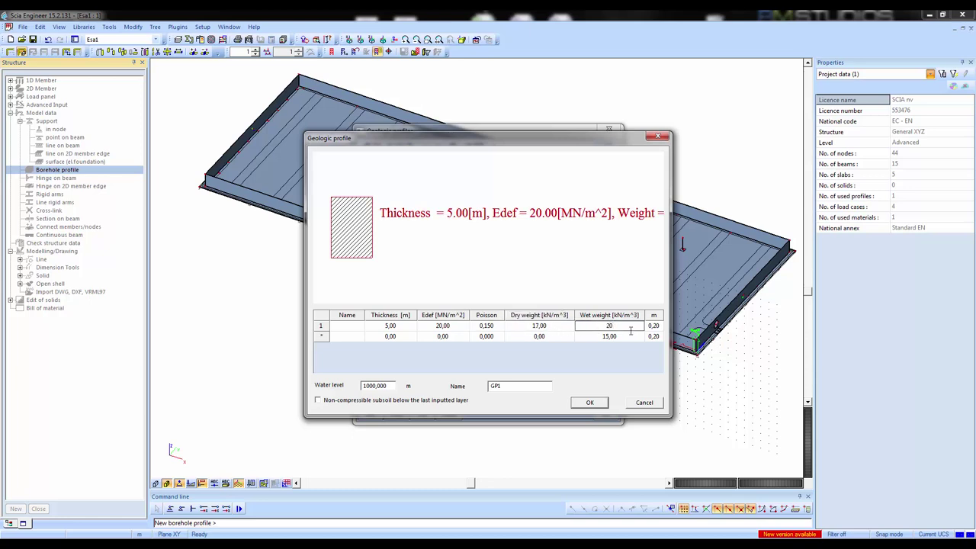
{"action": "left_click", "coordinate": [653, 325]}
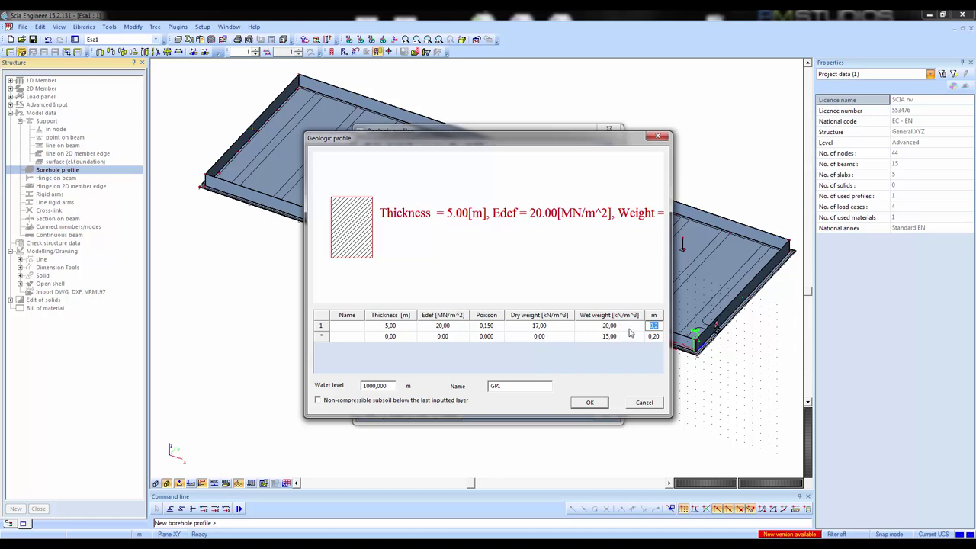
Step: Add a second soil layer with thickness 8 m, Edef 26 MN/m² and dry weight 18 kN/m³
{"action": "left_click", "coordinate": [391, 337]}
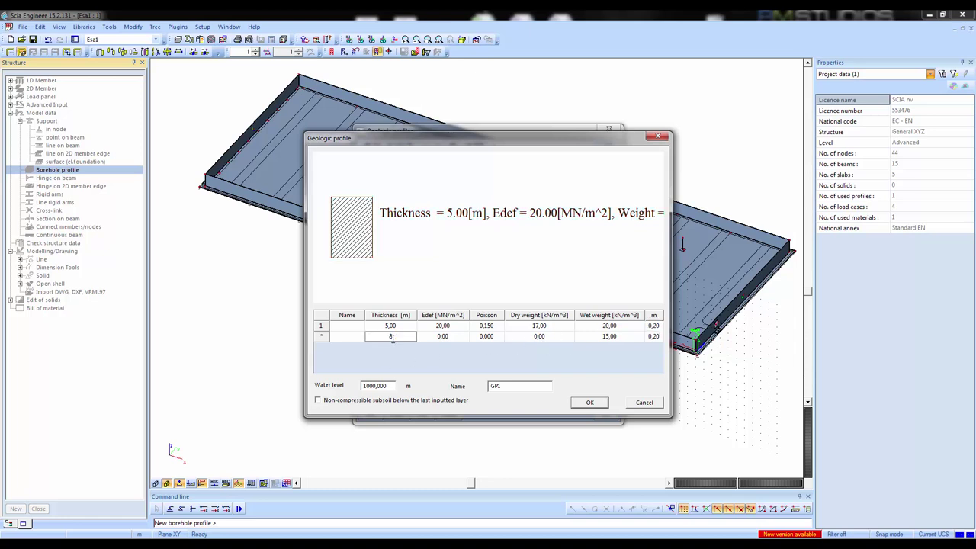
{"action": "type", "text": "8"}
{"action": "key", "text": "Return"}
{"action": "left_click", "coordinate": [444, 337]}
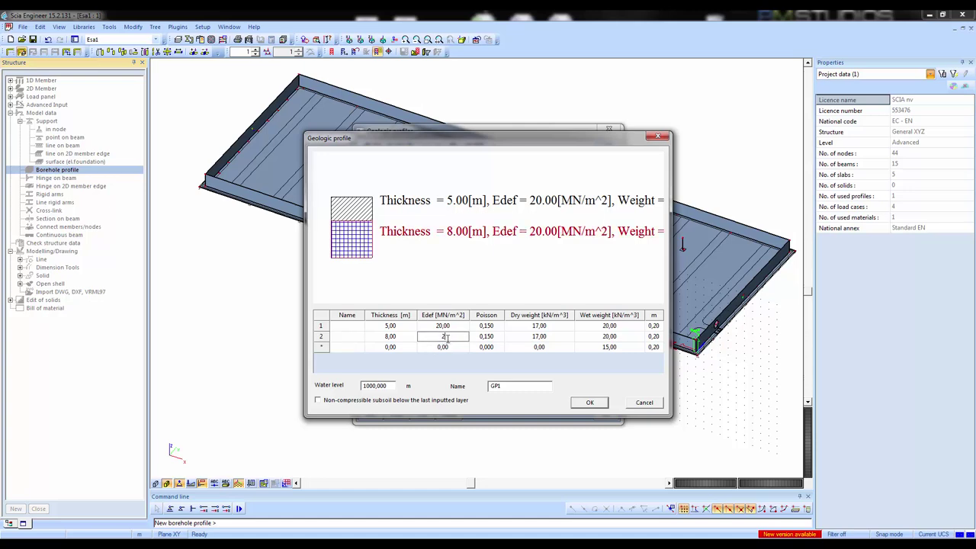
{"action": "left_click", "coordinate": [538, 336]}
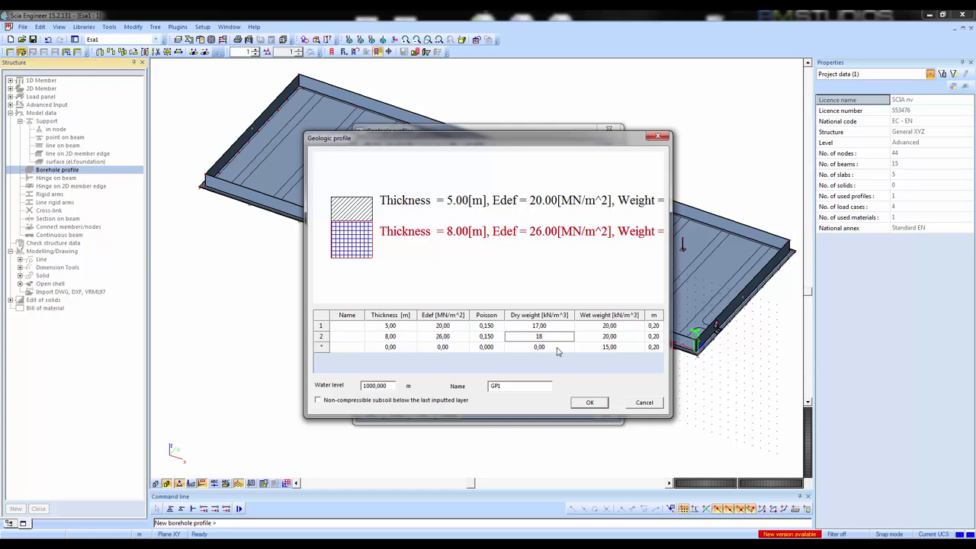
Step: Set the geologic profile's water level to 8 m, check the profile's layers, and accept it
{"action": "double_click", "coordinate": [383, 385]}
{"action": "type", "text": "8"}
{"action": "key", "text": "Return"}
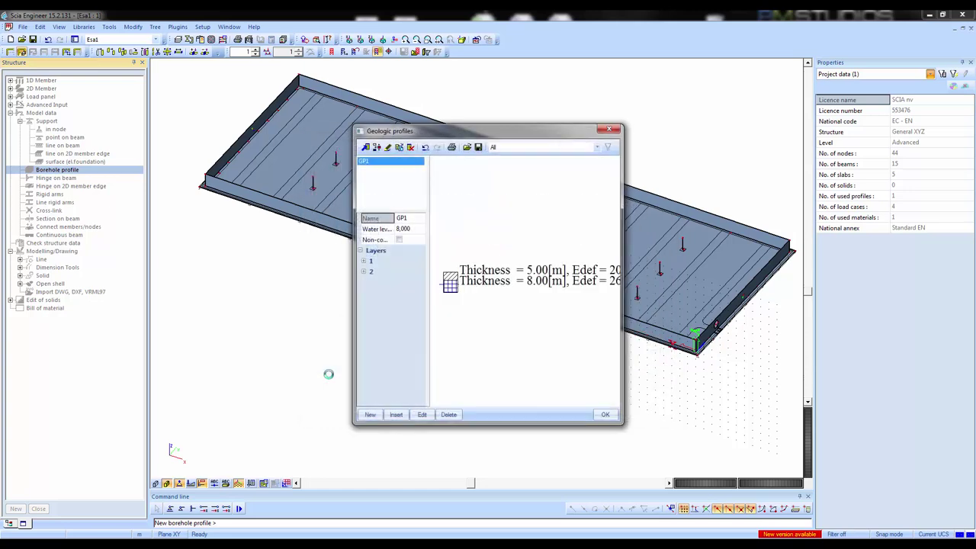
{"action": "left_click", "coordinate": [421, 414]}
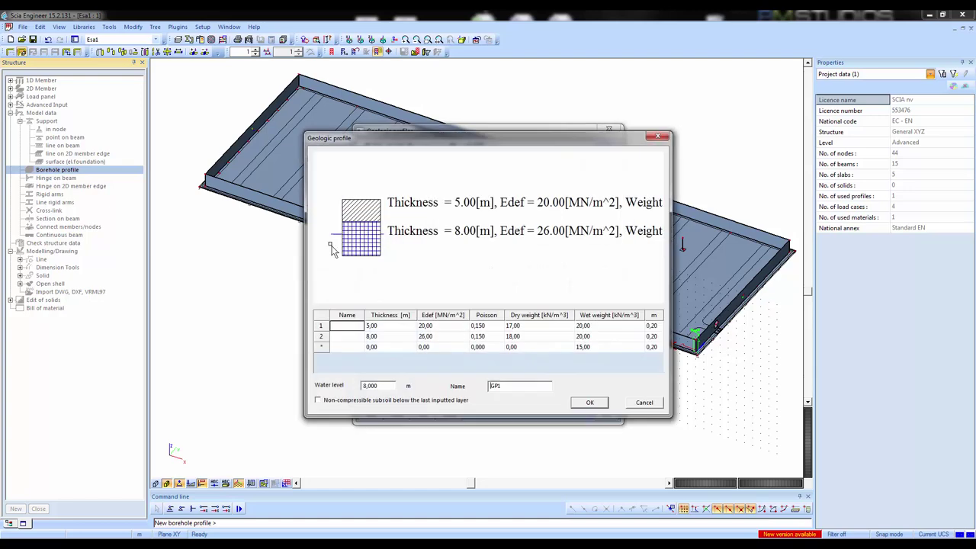
{"action": "scroll", "coordinate": [332, 250], "scroll_direction": "up", "scroll_amount": 3}
{"action": "scroll", "coordinate": [336, 246], "scroll_direction": "down", "scroll_amount": 3}
{"action": "left_click", "coordinate": [590, 402]}
{"action": "left_click", "coordinate": [556, 412]}
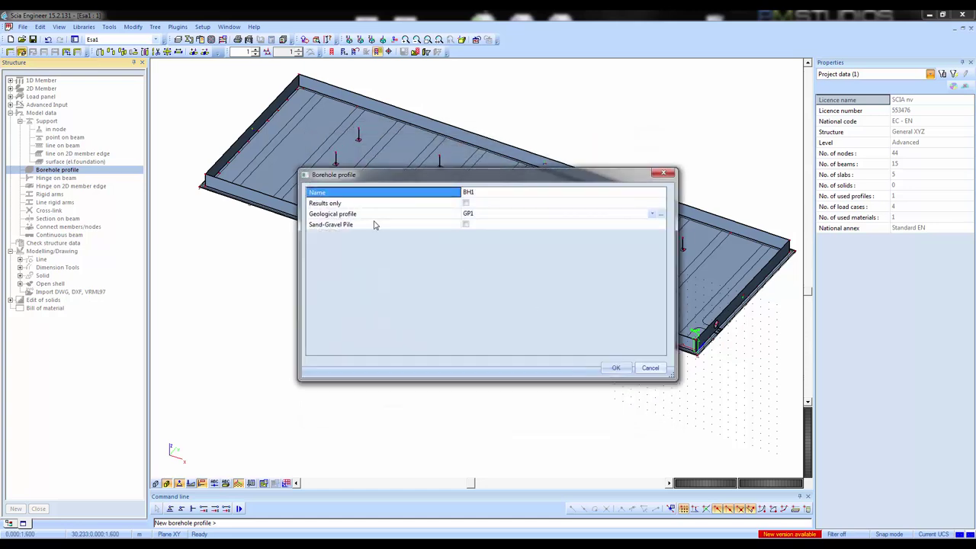
Step: Place borehole BH1 with geological profile GP1 near the tank's origin corner, at about X 29.233, Y -10.250, Z 3.000 m
{"action": "left_click", "coordinate": [616, 368]}
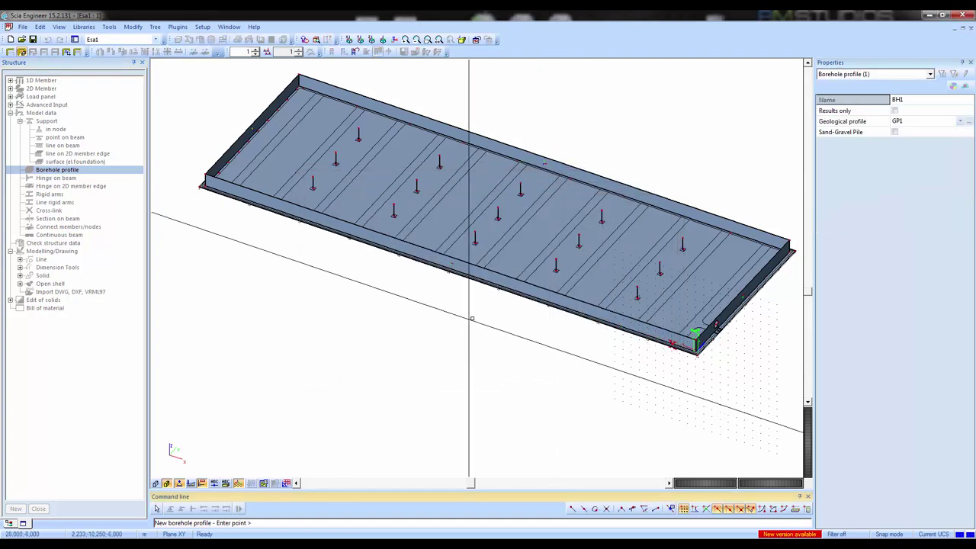
{"action": "scroll", "coordinate": [508, 321], "scroll_direction": "down", "scroll_amount": 3}
{"action": "scroll", "coordinate": [571, 329], "scroll_direction": "up", "scroll_amount": 5}
{"action": "scroll", "coordinate": [571, 329], "scroll_direction": "up", "scroll_amount": 3}
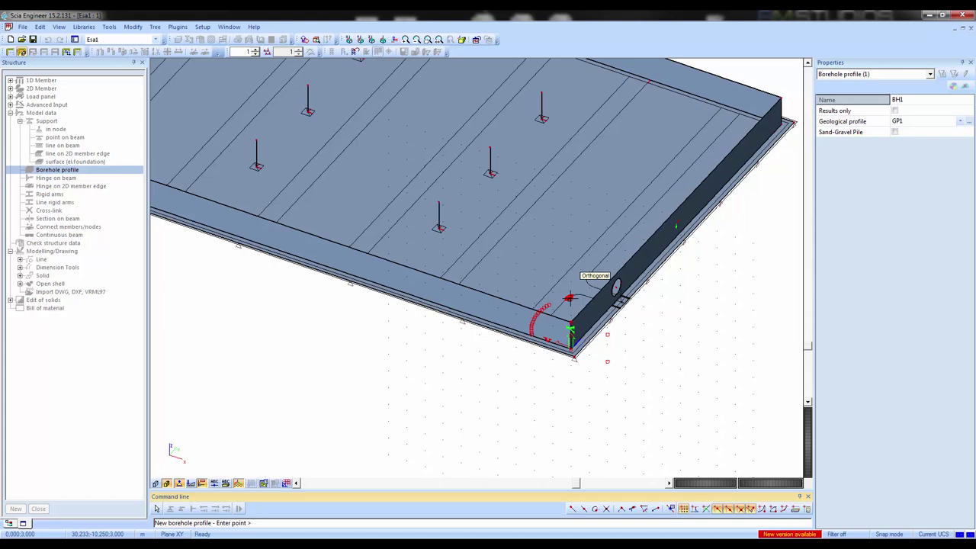
{"action": "scroll", "coordinate": [649, 342], "scroll_direction": "up", "scroll_amount": 3}
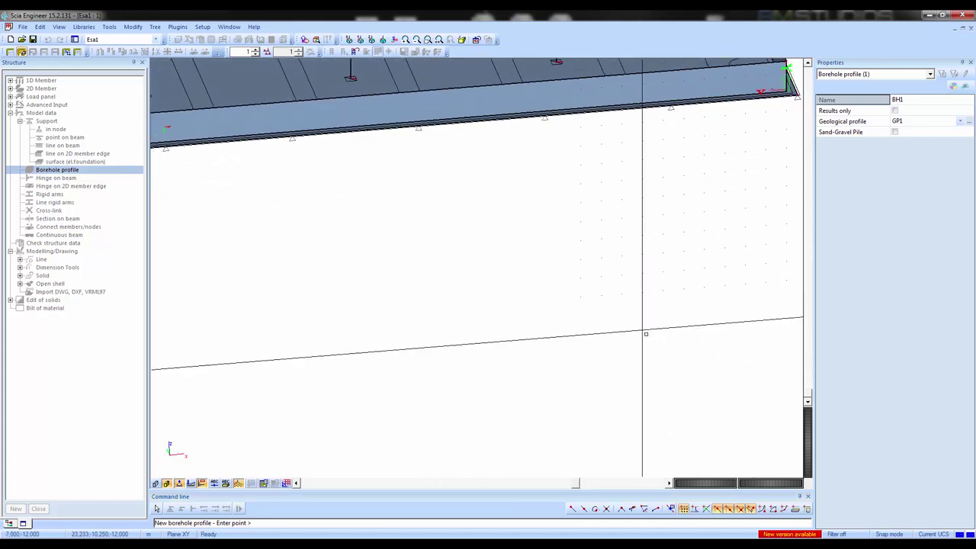
{"action": "scroll", "coordinate": [657, 305], "scroll_direction": "down", "scroll_amount": 3}
{"action": "scroll", "coordinate": [668, 278], "scroll_direction": "up", "scroll_amount": 6}
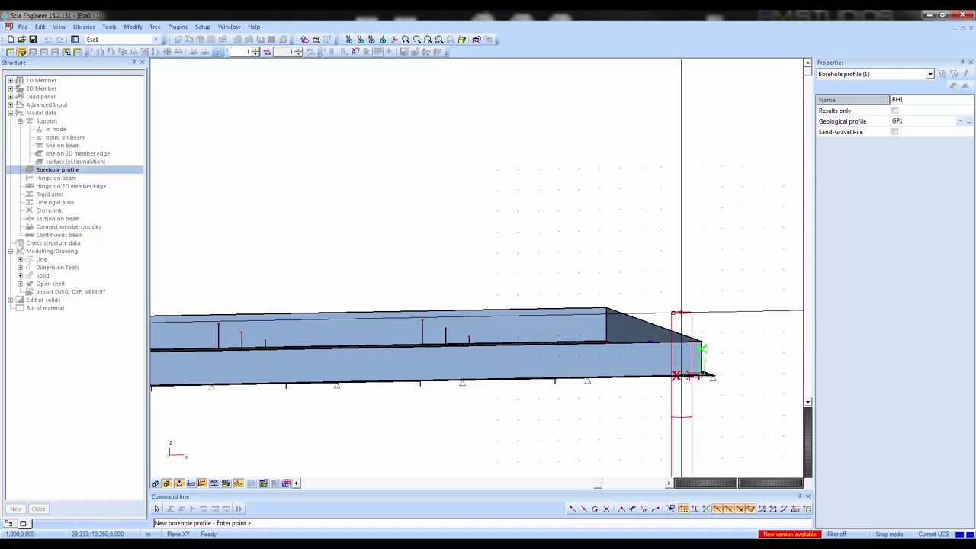
{"action": "left_click", "coordinate": [681, 312]}
Step: Examine the borehole's position relative to the tank slab and the outline of soil surface SS1
{"action": "scroll", "coordinate": [663, 327], "scroll_direction": "down", "scroll_amount": 5}
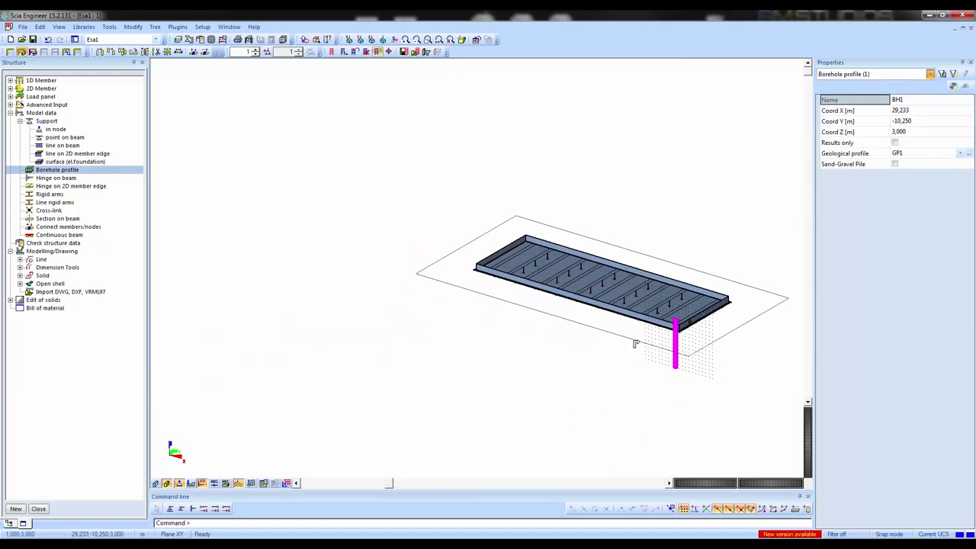
{"action": "right_click_drag", "start_coordinate": [635, 345], "coordinate": [647, 337], "text": "ctrl"}
{"action": "scroll", "coordinate": [663, 328], "scroll_direction": "up", "scroll_amount": 5}
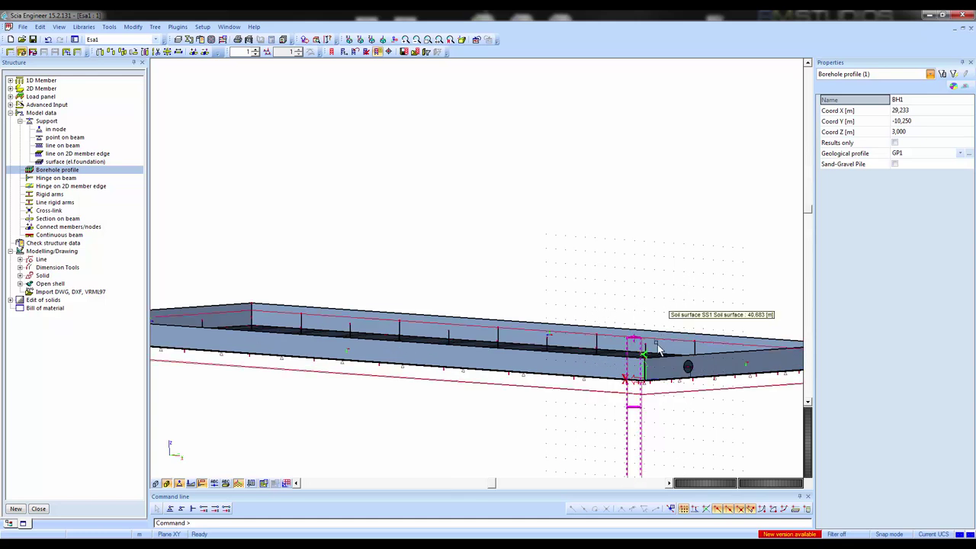
{"action": "scroll", "coordinate": [659, 349], "scroll_direction": "up", "scroll_amount": 2}
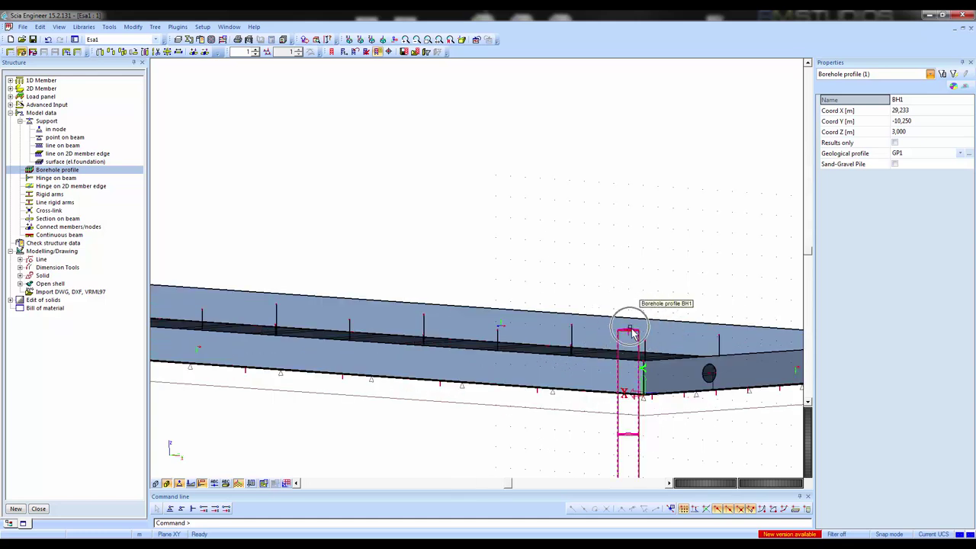
{"action": "key", "text": "Escape"}
{"action": "left_click", "coordinate": [606, 417]}
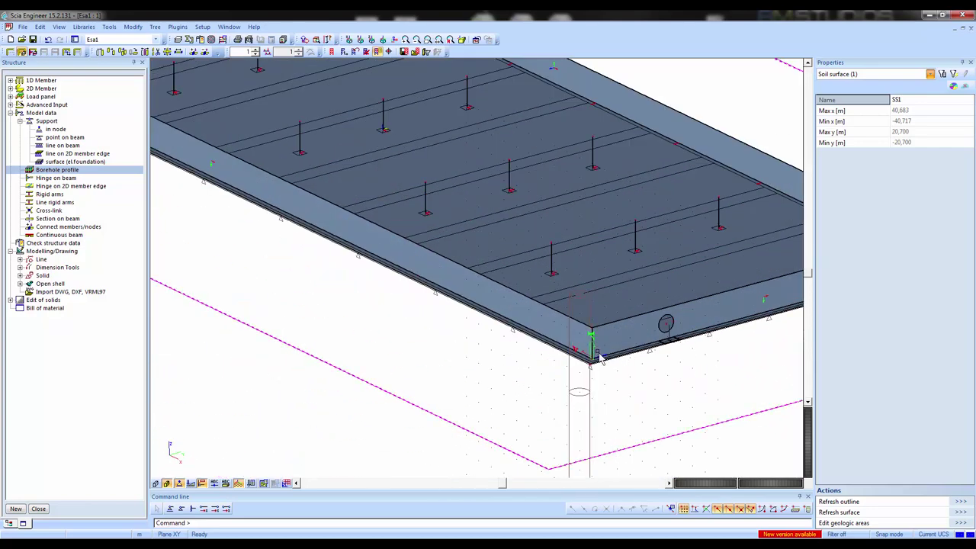
{"action": "scroll", "coordinate": [599, 349], "scroll_direction": "down", "scroll_amount": 5}
{"action": "scroll", "coordinate": [599, 358], "scroll_direction": "up", "scroll_amount": 2}
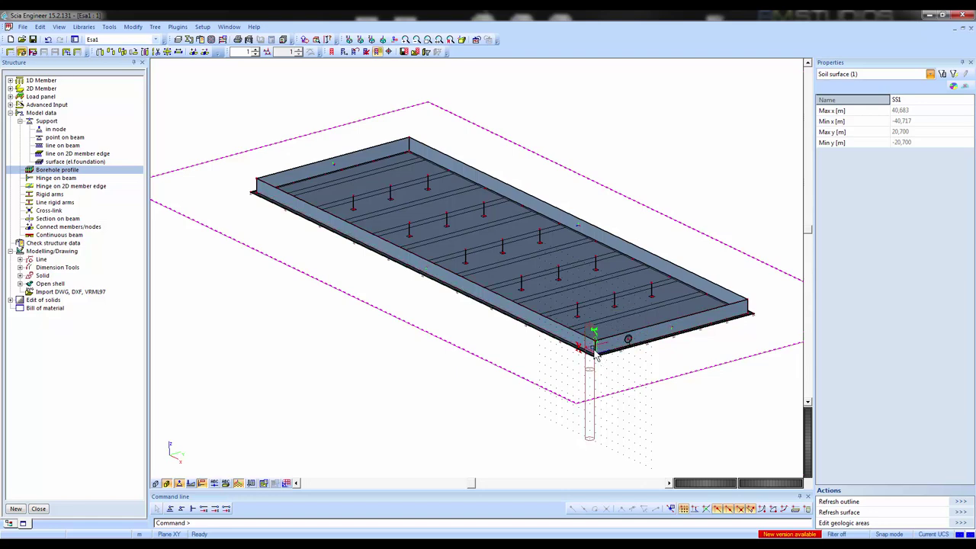
{"action": "key", "text": "Escape"}
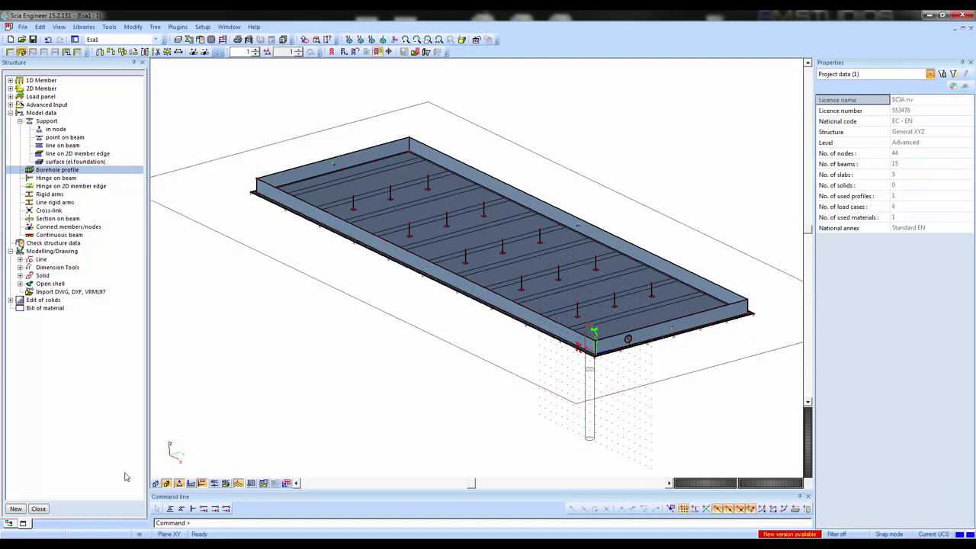
Step: Create a third combination named soilin of type Linear - ultimate, containing all four load cases
{"action": "left_click", "coordinate": [9, 523]}
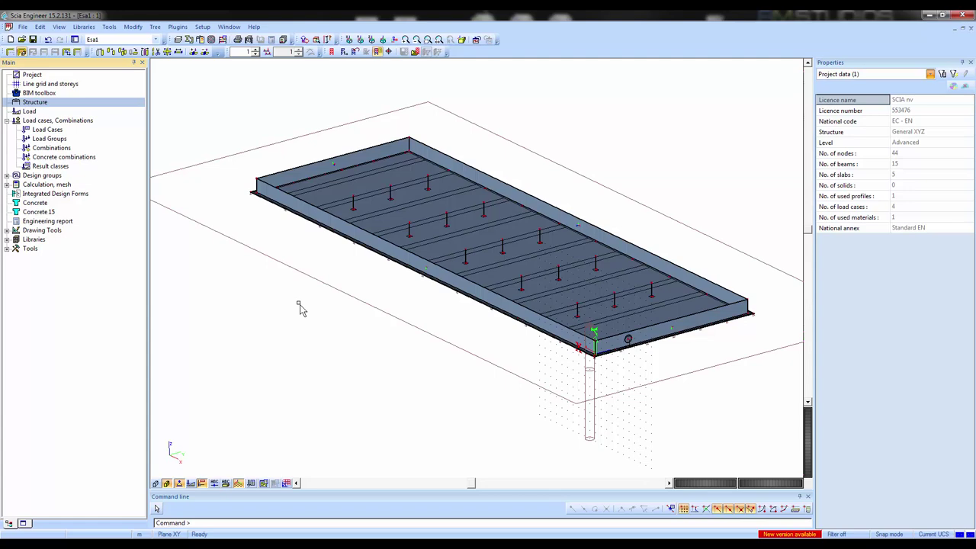
{"action": "left_click", "coordinate": [68, 148]}
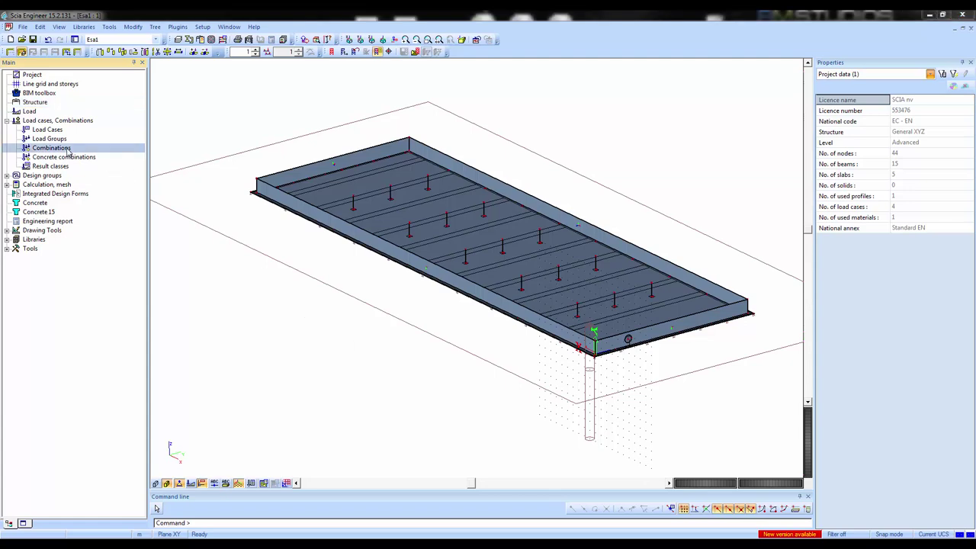
{"action": "left_click", "coordinate": [370, 346]}
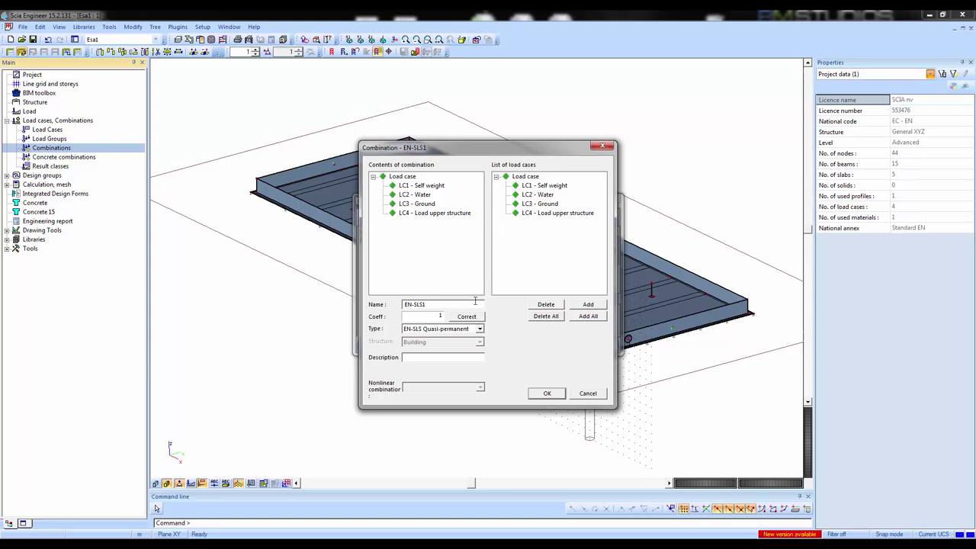
{"action": "left_click", "coordinate": [453, 304]}
{"action": "left_click_drag", "start_coordinate": [453, 304], "coordinate": [332, 293]}
{"action": "type", "text": "soilin"}
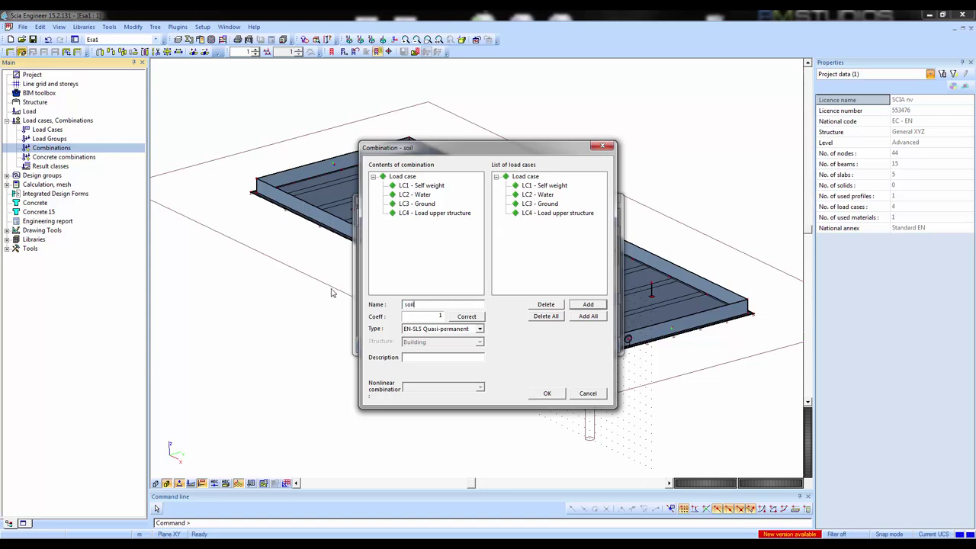
{"action": "left_click", "coordinate": [419, 329]}
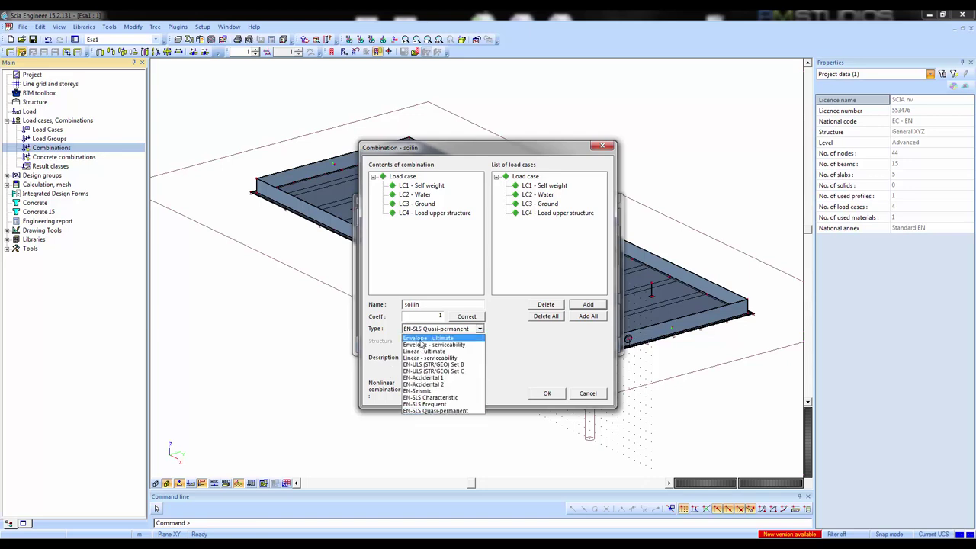
{"action": "left_click", "coordinate": [425, 351]}
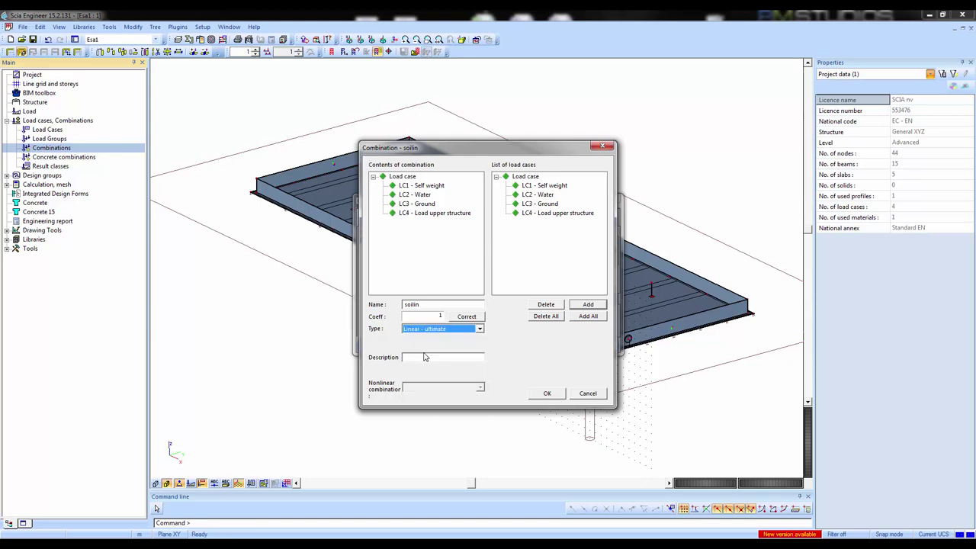
{"action": "left_click", "coordinate": [546, 393]}
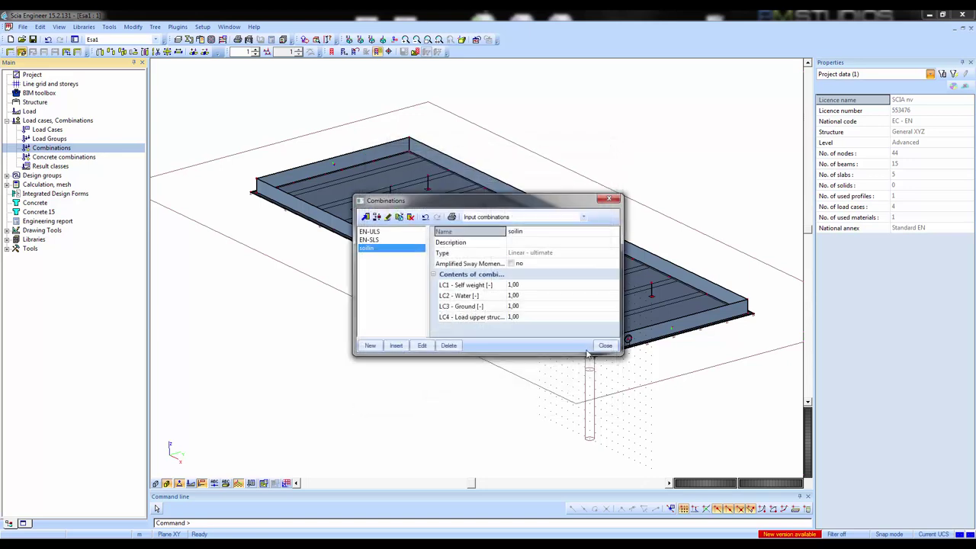
{"action": "left_click", "coordinate": [604, 345]}
Step: Assign the soilin combination as the soil combination for Soilin in the calculation's solver setup
{"action": "double_click", "coordinate": [46, 185]}
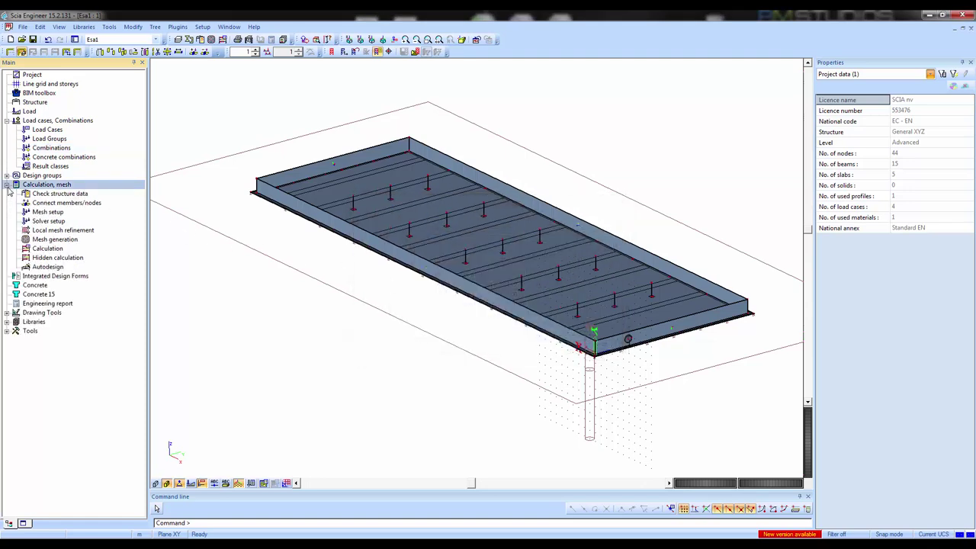
{"action": "double_click", "coordinate": [48, 252]}
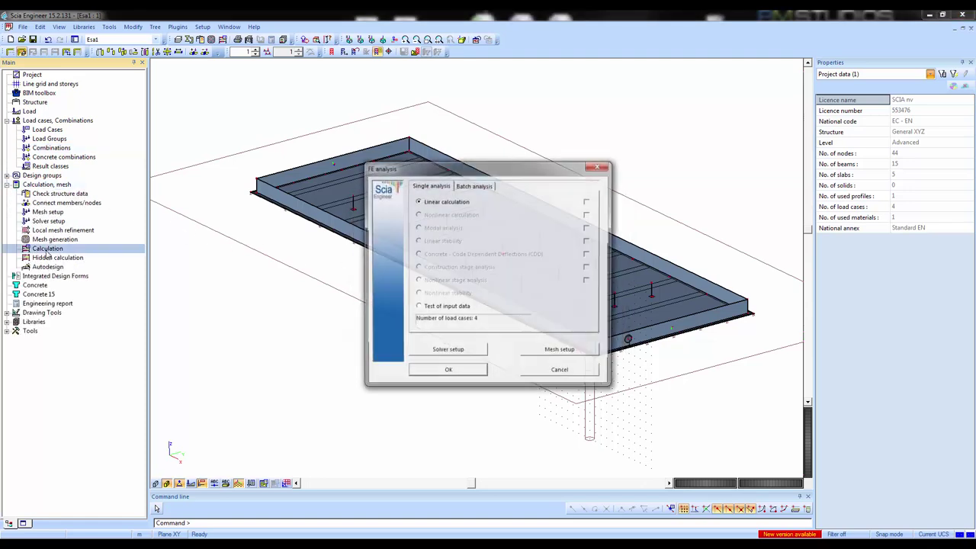
{"action": "left_click", "coordinate": [458, 353]}
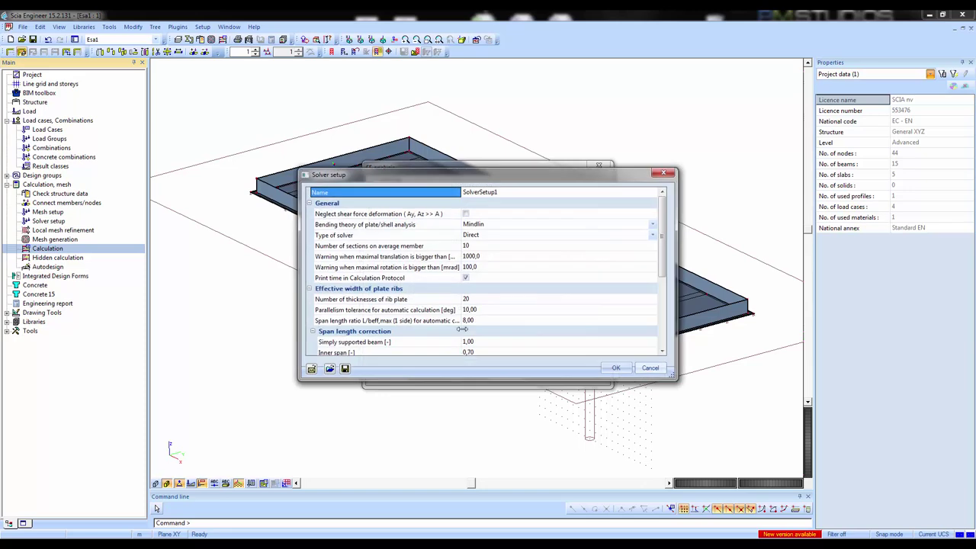
{"action": "scroll", "coordinate": [647, 243], "scroll_direction": "down", "scroll_amount": 5}
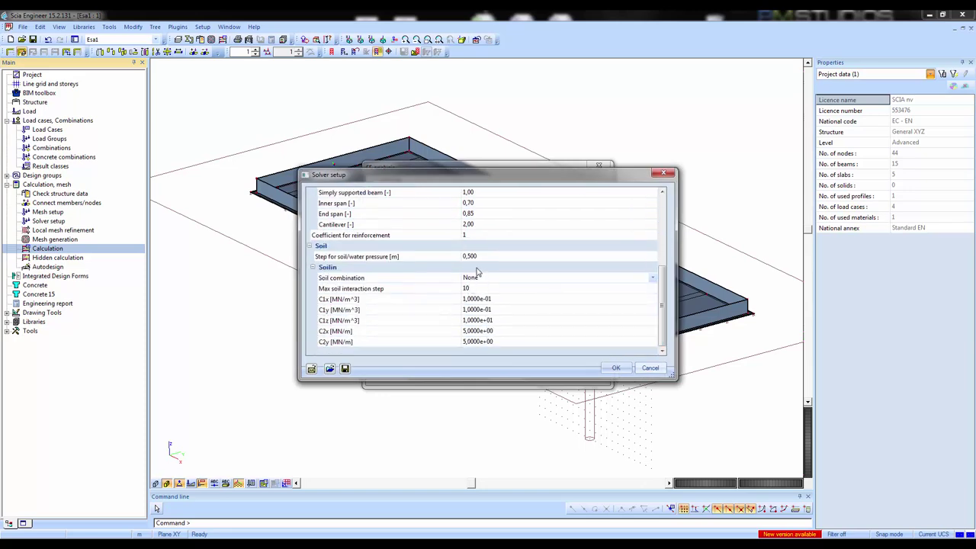
{"action": "left_click", "coordinate": [467, 278]}
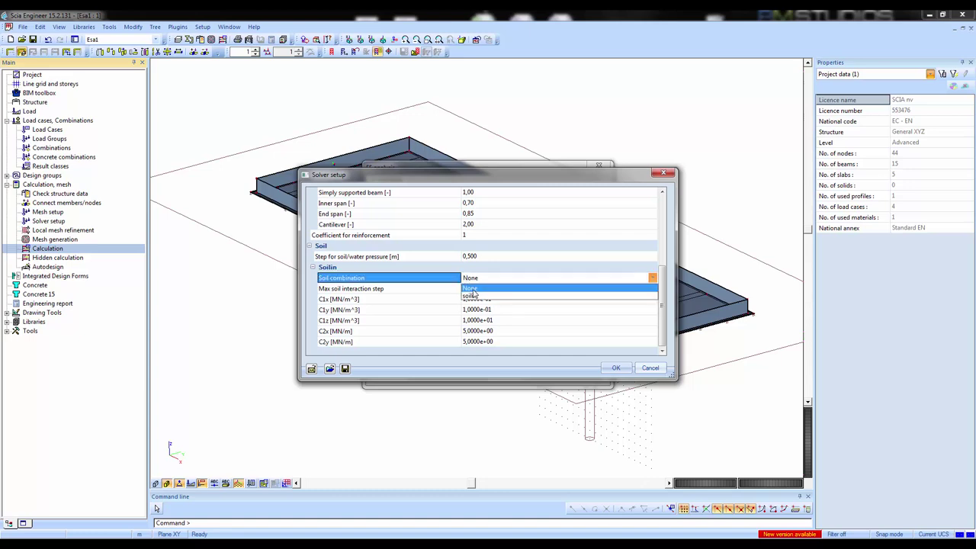
{"action": "left_click", "coordinate": [473, 296]}
{"action": "left_click", "coordinate": [440, 289]}
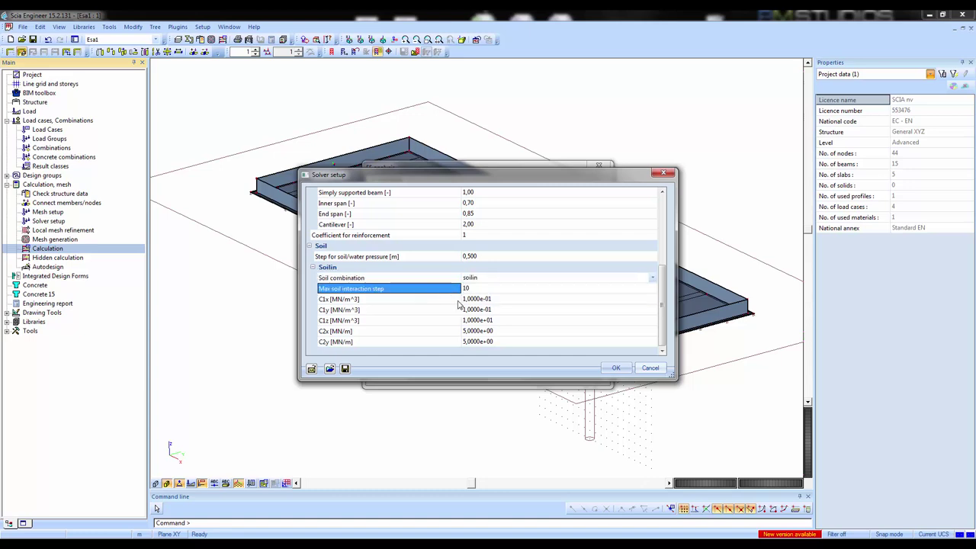
Step: Set the Soilin parameters C1x and C1y to 1 MN/m^3 each
{"action": "left_click", "coordinate": [458, 301]}
{"action": "left_click", "coordinate": [467, 300]}
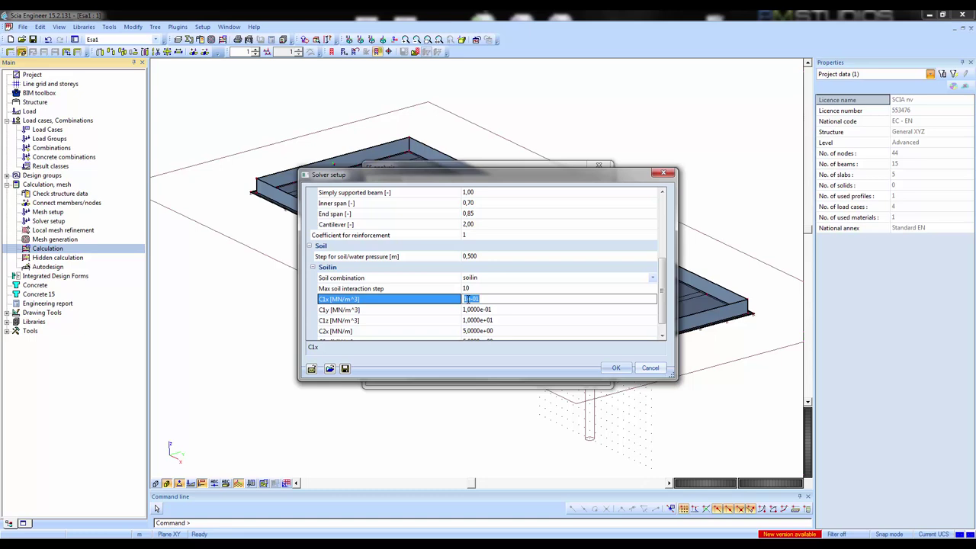
{"action": "type", "text": "1"}
{"action": "left_click", "coordinate": [469, 309]}
{"action": "type", "text": "1"}
Step: Set the Soilin parameter C1z to 15 MN/m^3 and accept the solver setup
{"action": "left_click", "coordinate": [474, 321]}
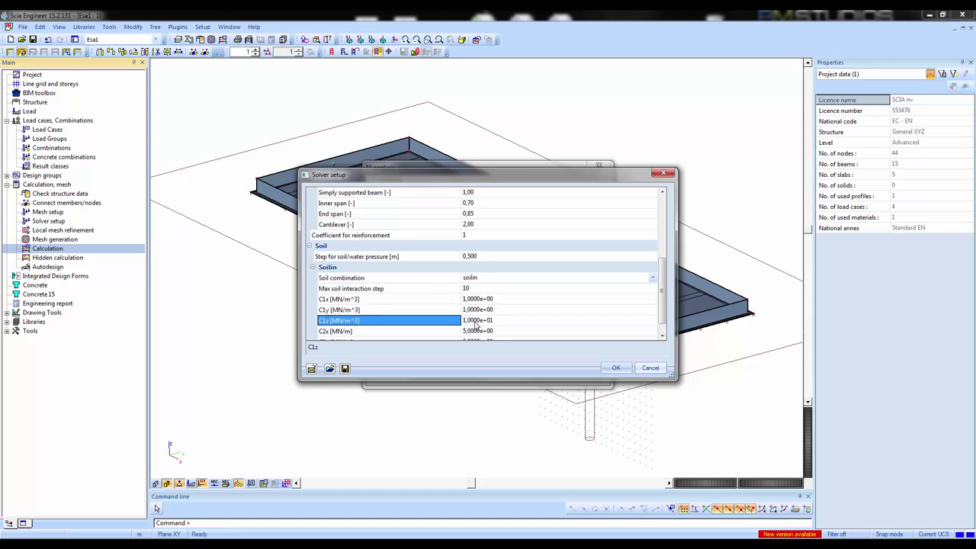
{"action": "left_click", "coordinate": [475, 321]}
{"action": "type", "text": "0,15"}
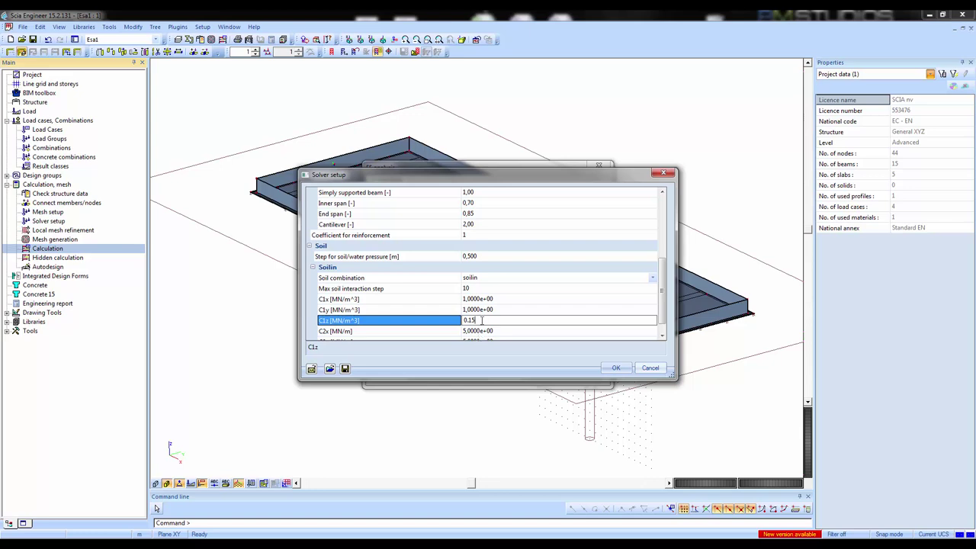
{"action": "left_click", "coordinate": [404, 316]}
{"action": "type", "text": "1,5"}
{"action": "key", "text": "Return"}
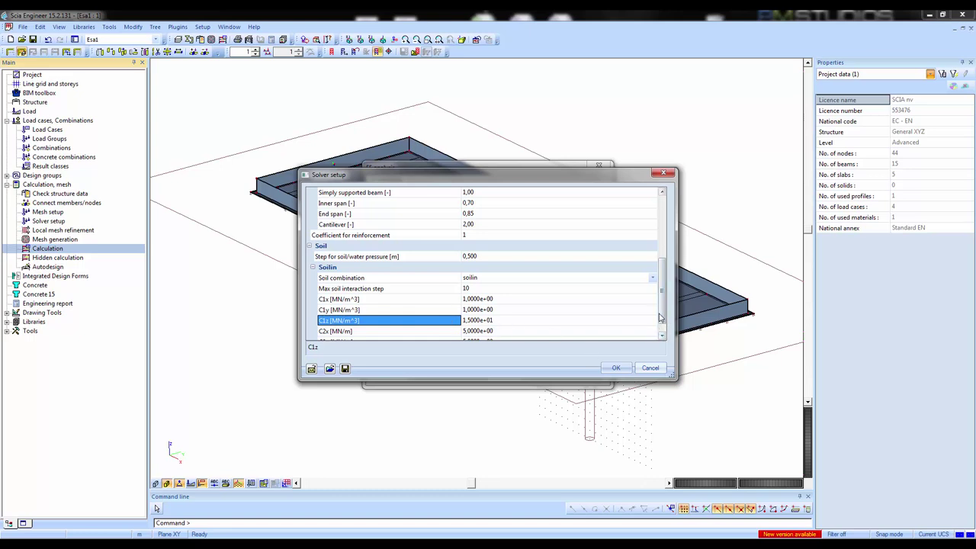
{"action": "scroll", "coordinate": [660, 317], "scroll_direction": "down", "scroll_amount": 1}
{"action": "left_click", "coordinate": [616, 368]}
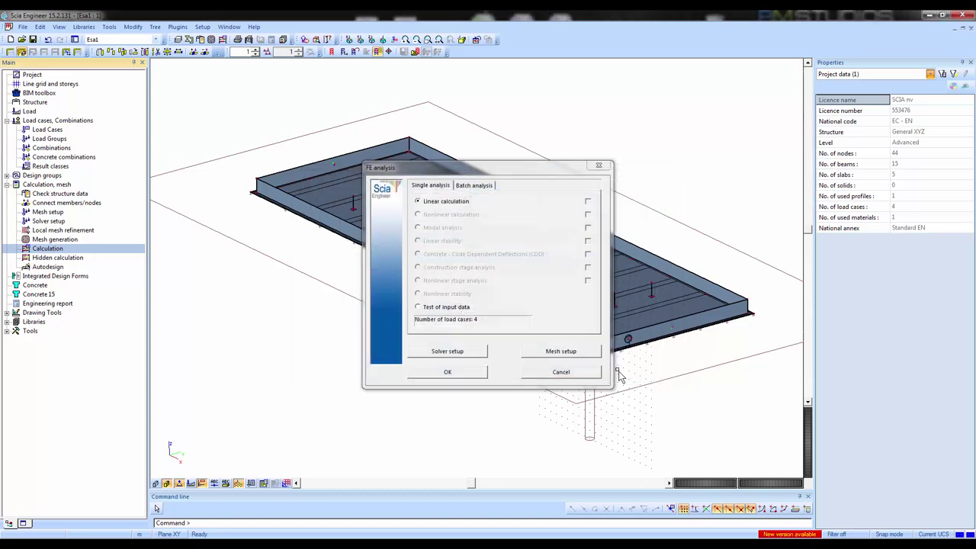
Step: Set the mesh's average size of 2D elements to 0.5 m and accept the mesh setup
{"action": "left_click", "coordinate": [543, 352]}
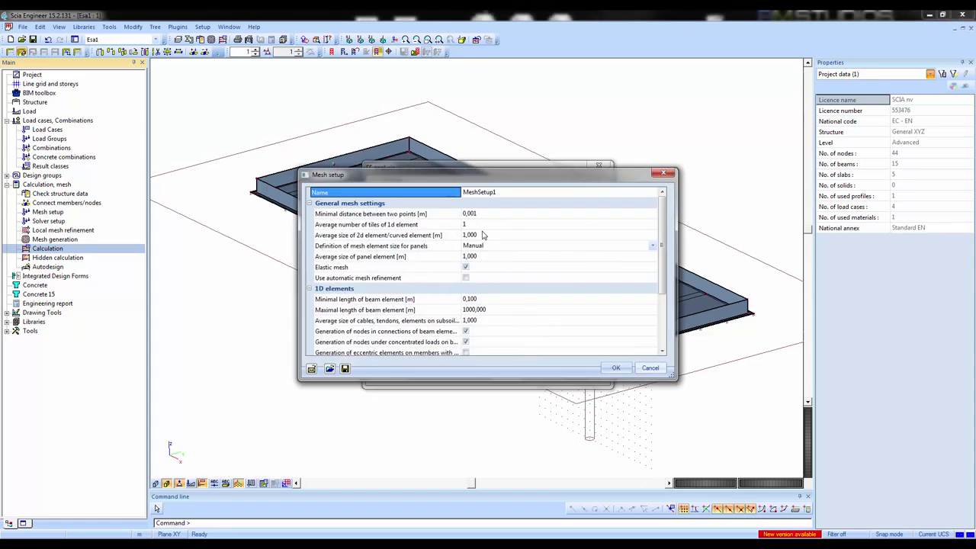
{"action": "left_click", "coordinate": [483, 236]}
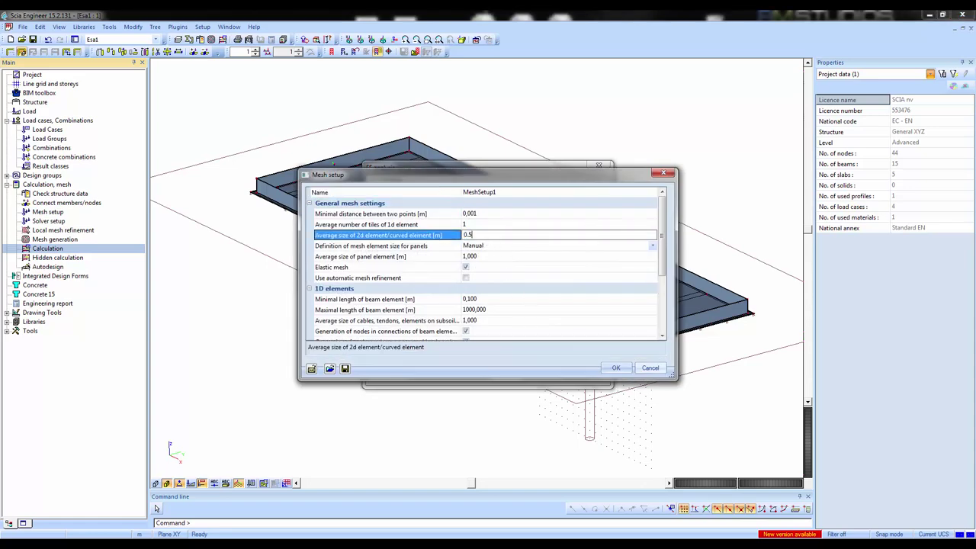
{"action": "key", "text": "Return"}
{"action": "left_click", "coordinate": [616, 367]}
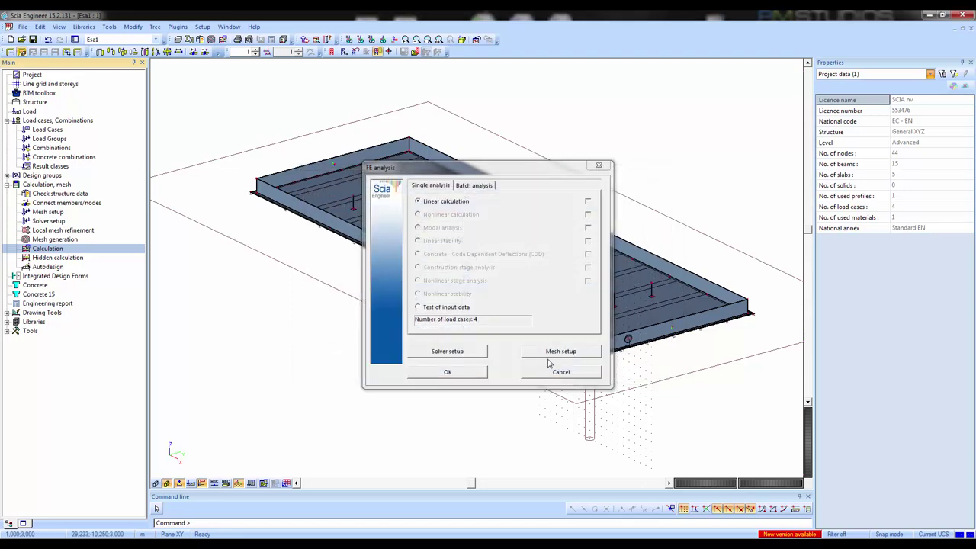
Step: Run the linear calculation with the Soilin iteration and dismiss its closing messages
{"action": "left_click", "coordinate": [464, 373]}
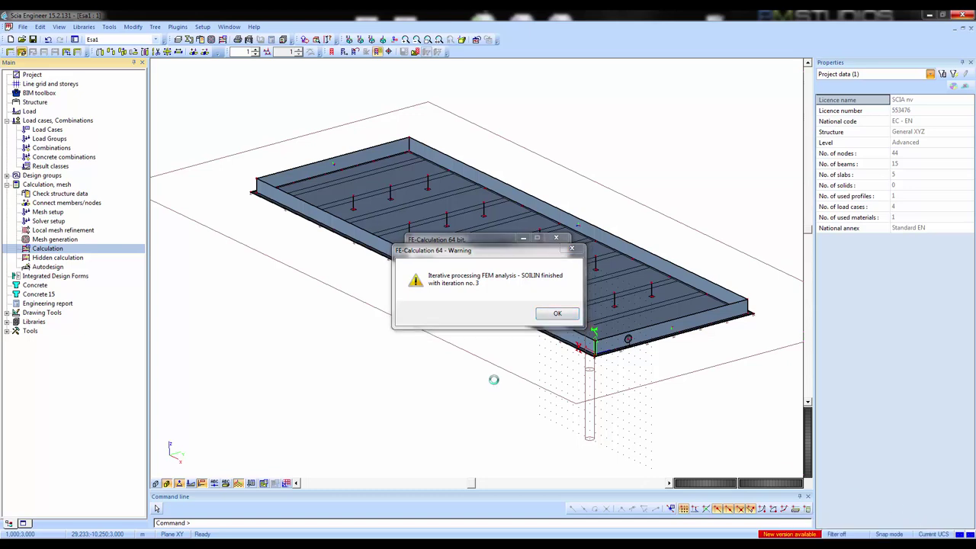
{"action": "left_click", "coordinate": [555, 317]}
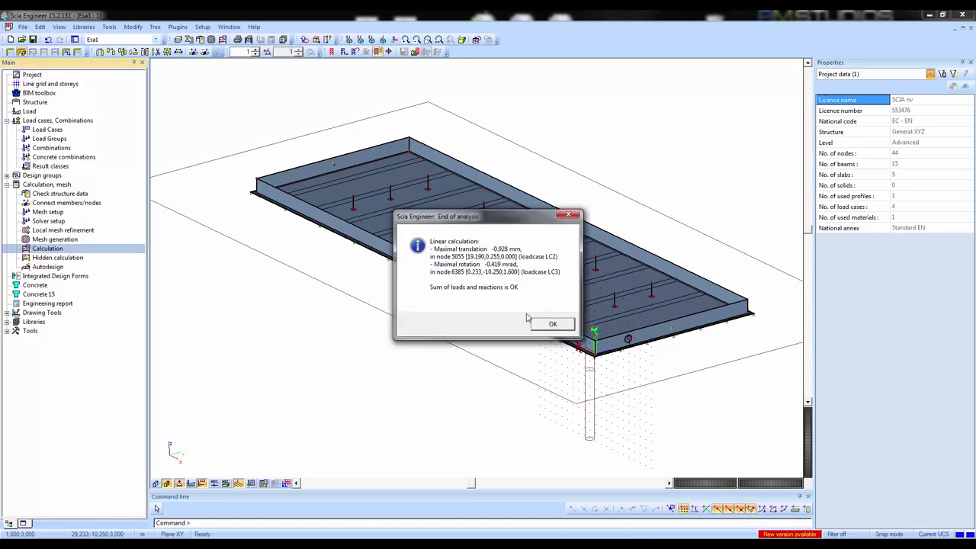
{"action": "left_click", "coordinate": [554, 323]}
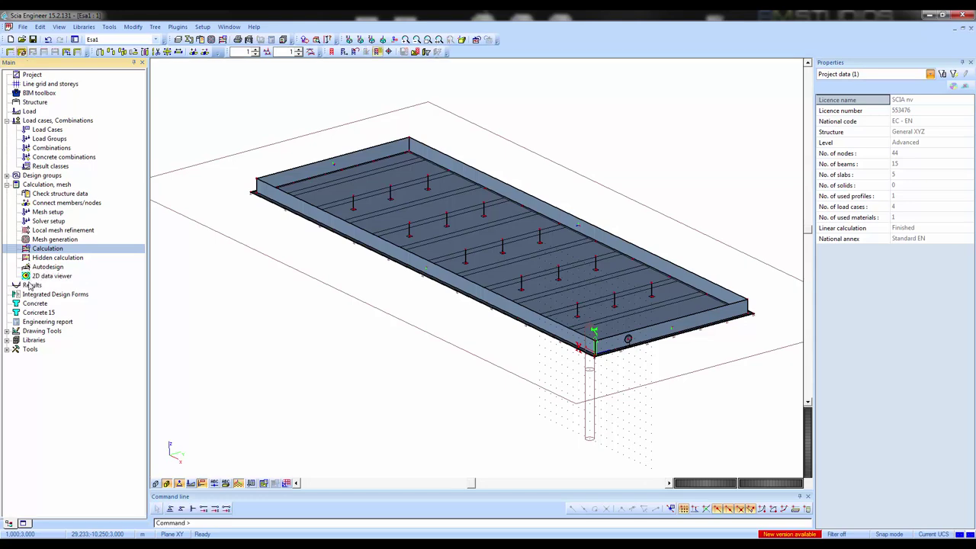
Step: Display the 3D displacement results of the whole tank for combination EN-ULS
{"action": "left_click", "coordinate": [31, 285]}
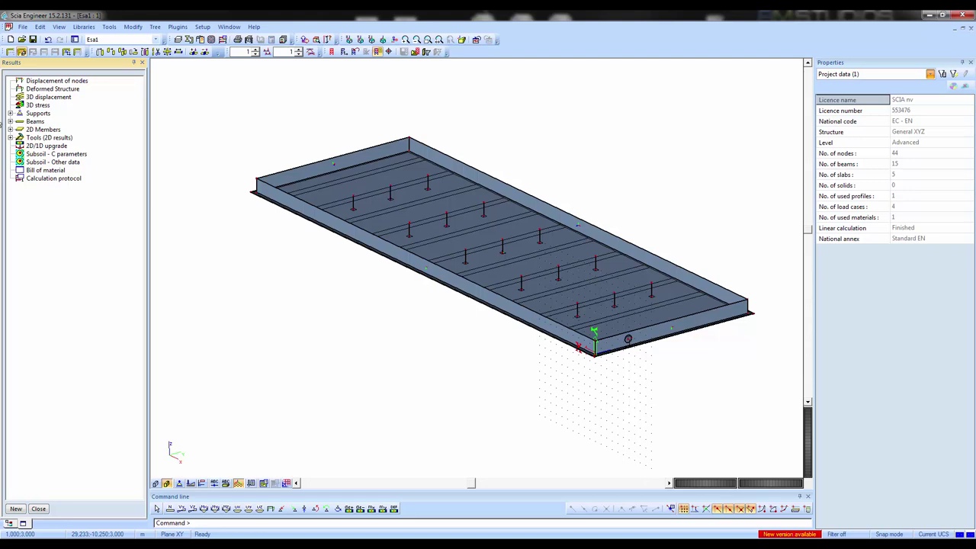
{"action": "left_click", "coordinate": [52, 97]}
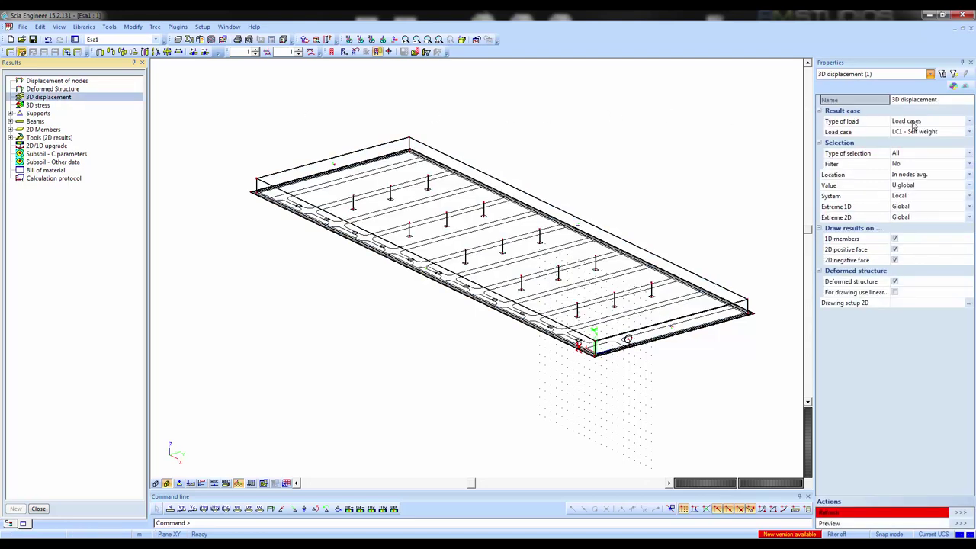
{"action": "left_click", "coordinate": [914, 124]}
{"action": "left_click", "coordinate": [906, 139]}
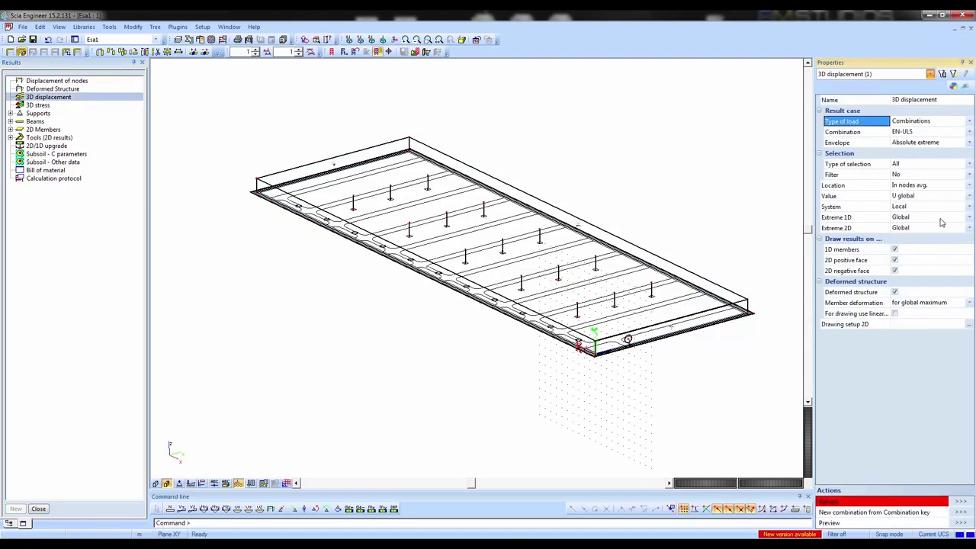
{"action": "left_click", "coordinate": [956, 502]}
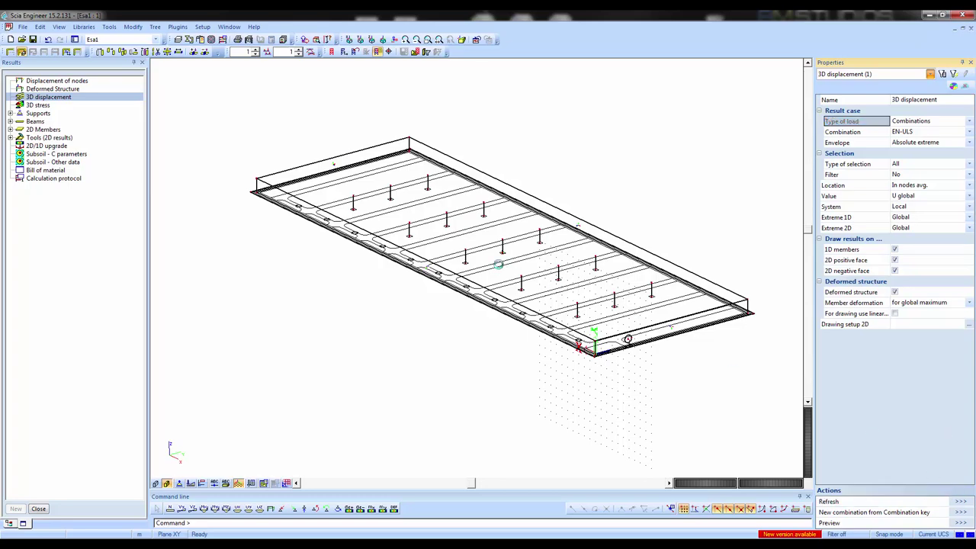
{"action": "right_click_drag", "start_coordinate": [497, 264], "coordinate": [516, 325], "text": "ctrl"}
Step: Display the 3D stress σ_x results of the whole tank for combination EN-ULS
{"action": "left_click", "coordinate": [44, 106]}
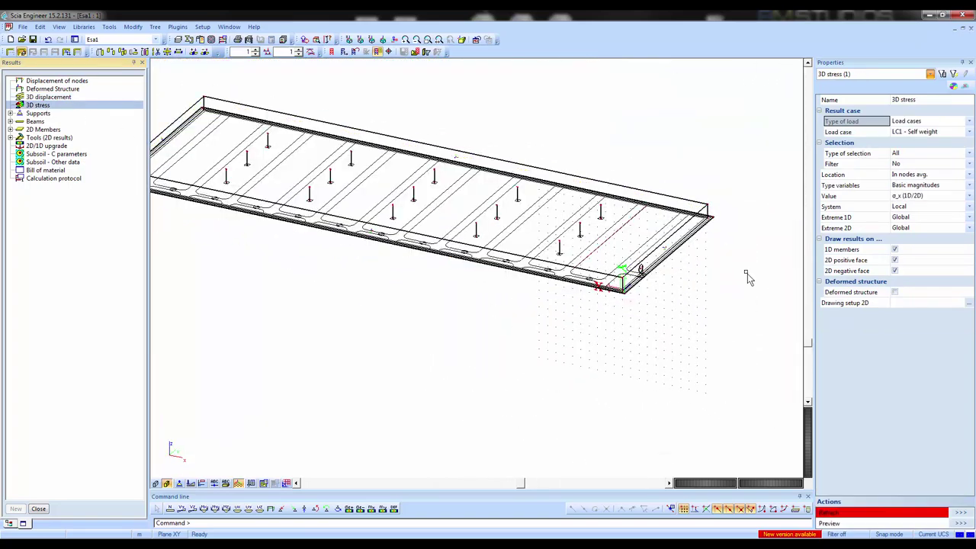
{"action": "left_click", "coordinate": [895, 125]}
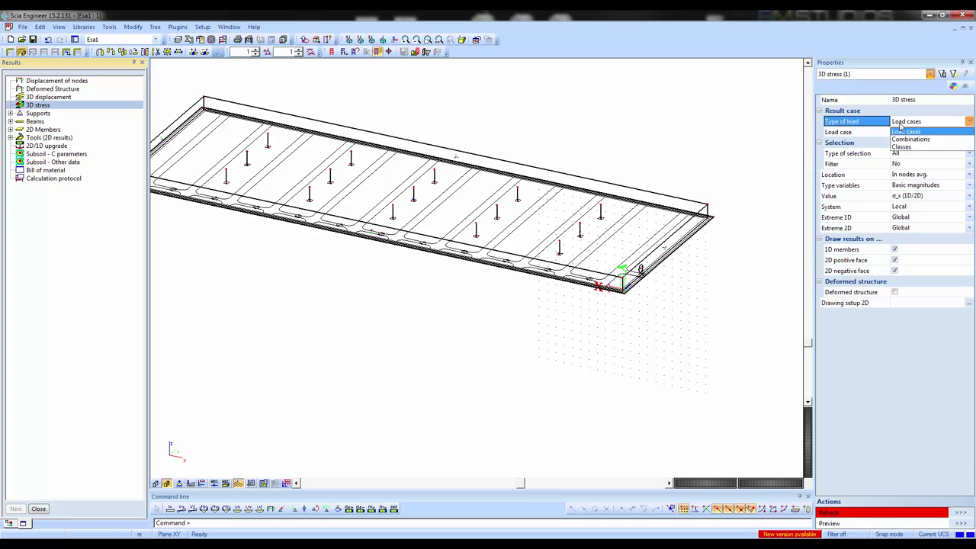
{"action": "left_click", "coordinate": [904, 139]}
{"action": "left_click", "coordinate": [960, 502]}
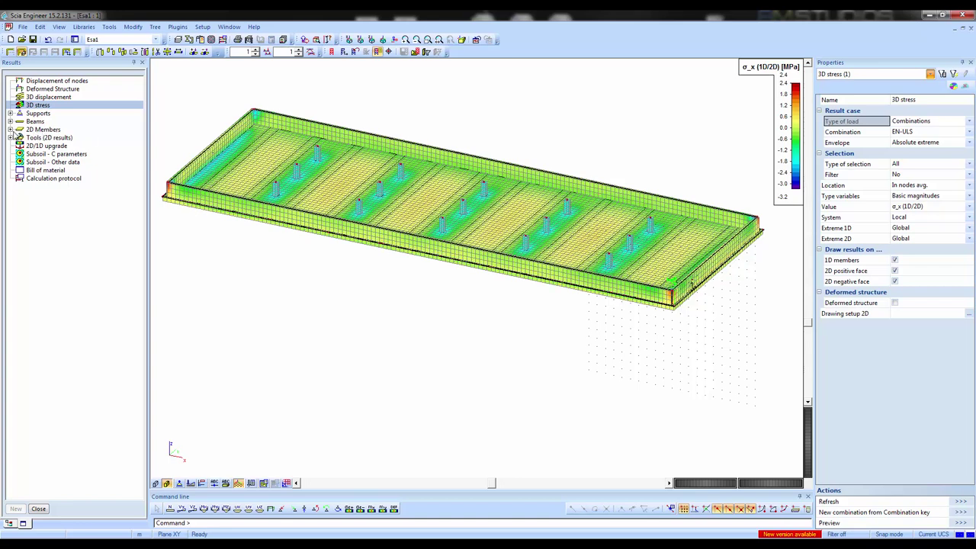
Step: Display the subsoil C parameter C1z across the slab and inspect its distribution around the columns
{"action": "left_click", "coordinate": [27, 156]}
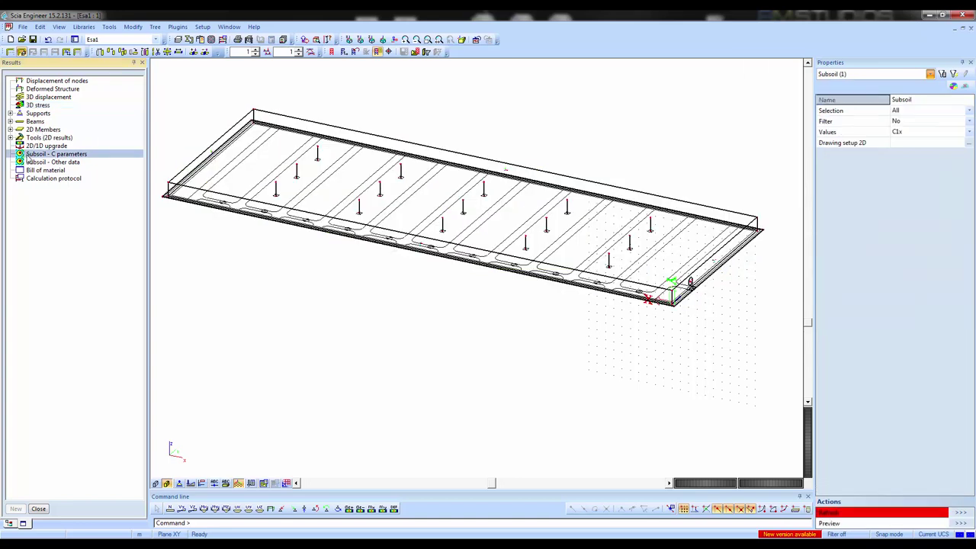
{"action": "left_click", "coordinate": [898, 135]}
{"action": "left_click", "coordinate": [904, 157]}
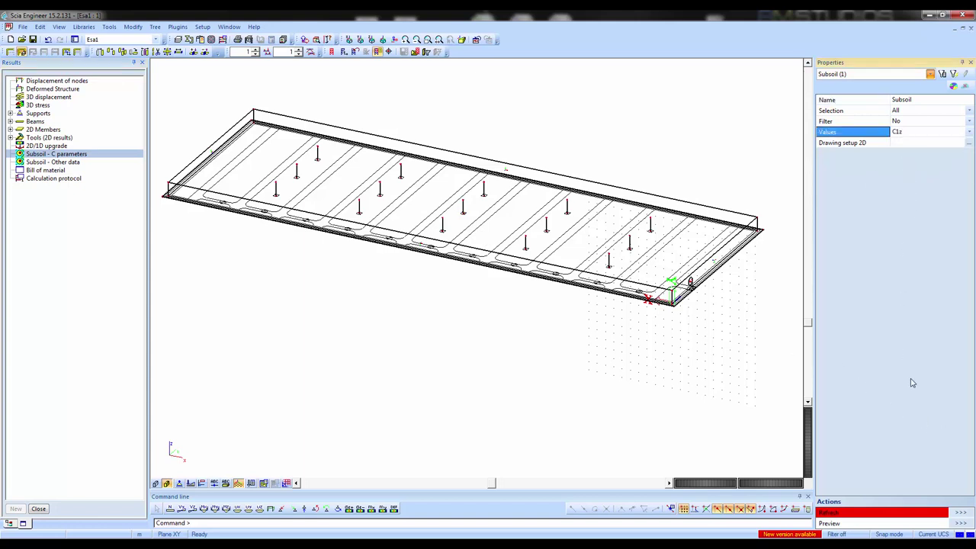
{"action": "left_click", "coordinate": [964, 516]}
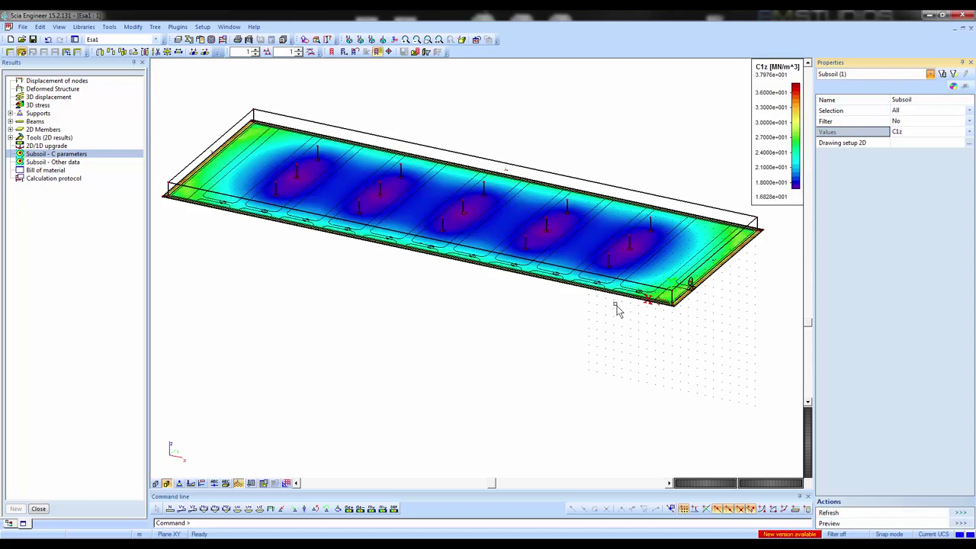
{"action": "scroll", "coordinate": [370, 190], "scroll_direction": "up", "scroll_amount": 3}
{"action": "scroll", "coordinate": [372, 219], "scroll_direction": "down", "scroll_amount": 3}
{"action": "scroll", "coordinate": [372, 219], "scroll_direction": "down", "scroll_amount": 2}
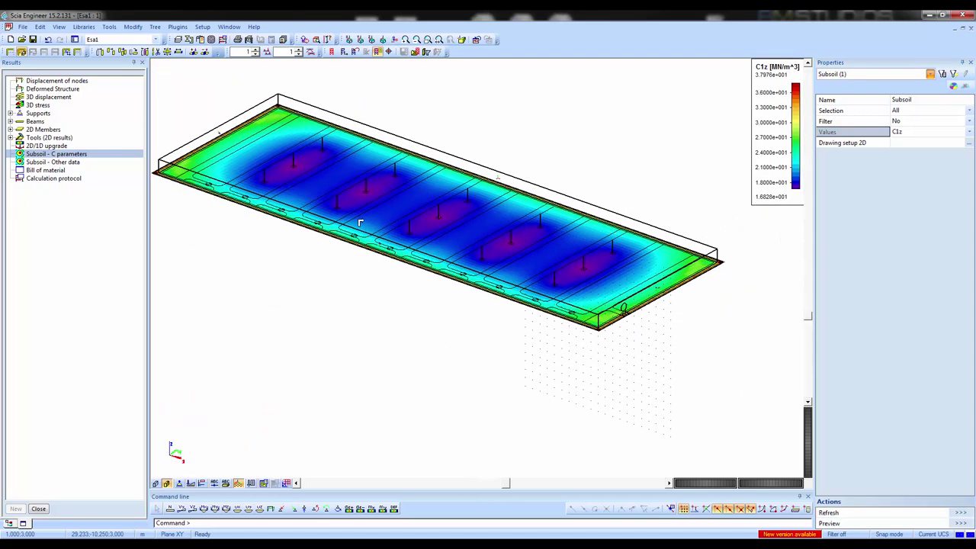
{"action": "scroll", "coordinate": [277, 160], "scroll_direction": "up", "scroll_amount": 5}
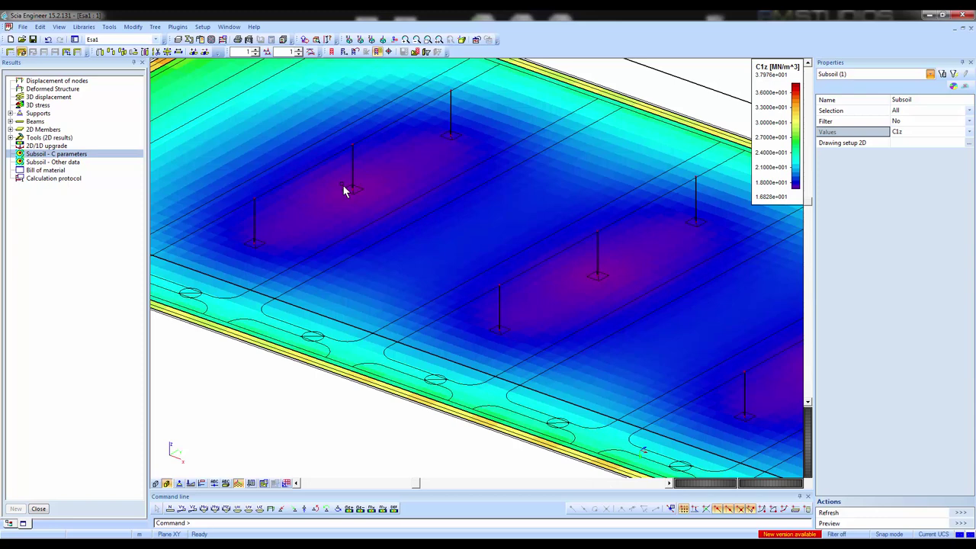
Step: Display the 2D members' internal force mx for load case LC4 - Load upper structure and inspect the column zones
{"action": "left_click", "coordinate": [11, 130]}
{"action": "left_click", "coordinate": [67, 147]}
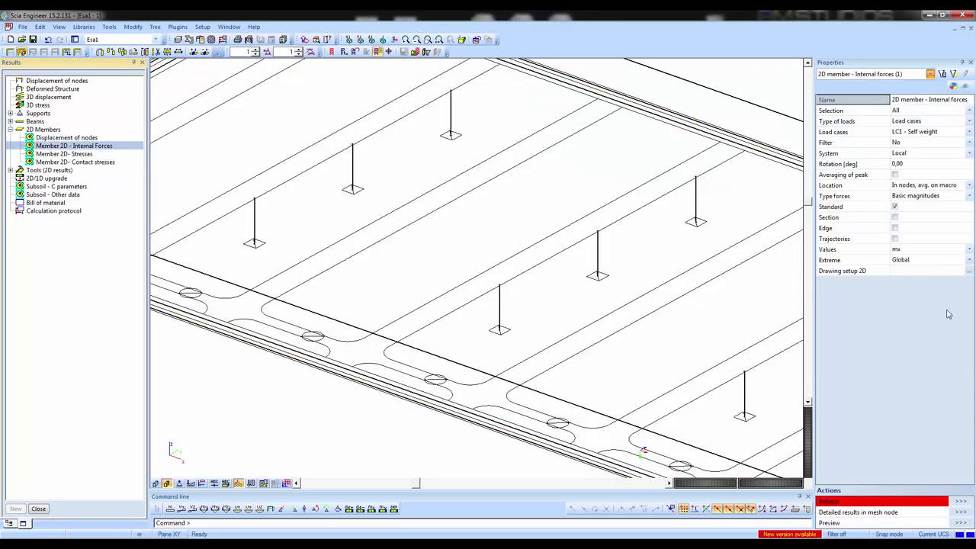
{"action": "left_click", "coordinate": [888, 120]}
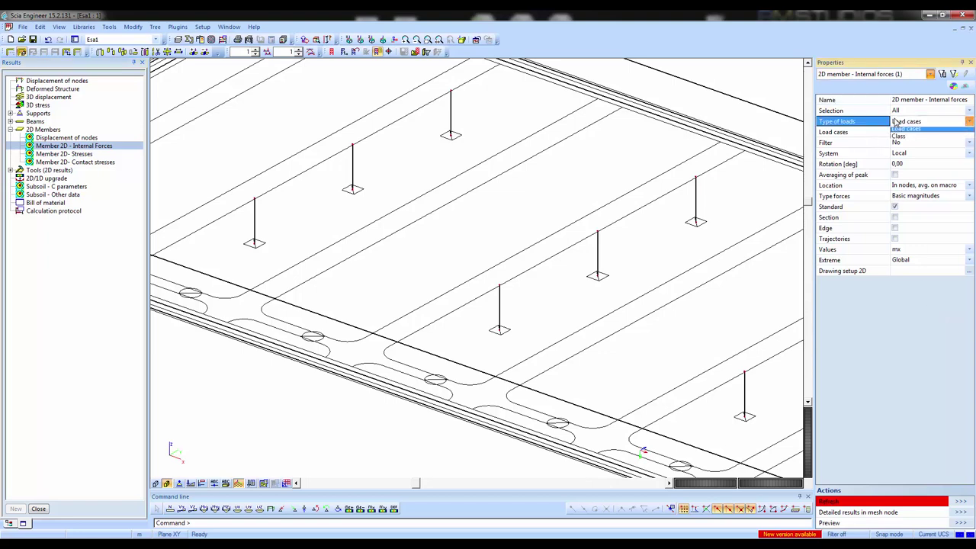
{"action": "left_click", "coordinate": [903, 133]}
{"action": "left_click", "coordinate": [904, 133]}
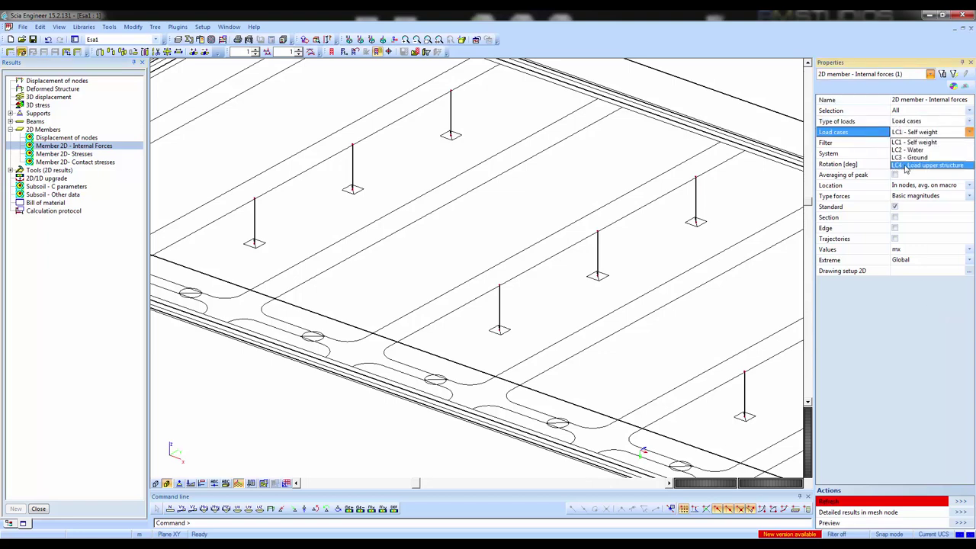
{"action": "left_click", "coordinate": [905, 165]}
{"action": "left_click", "coordinate": [934, 501]}
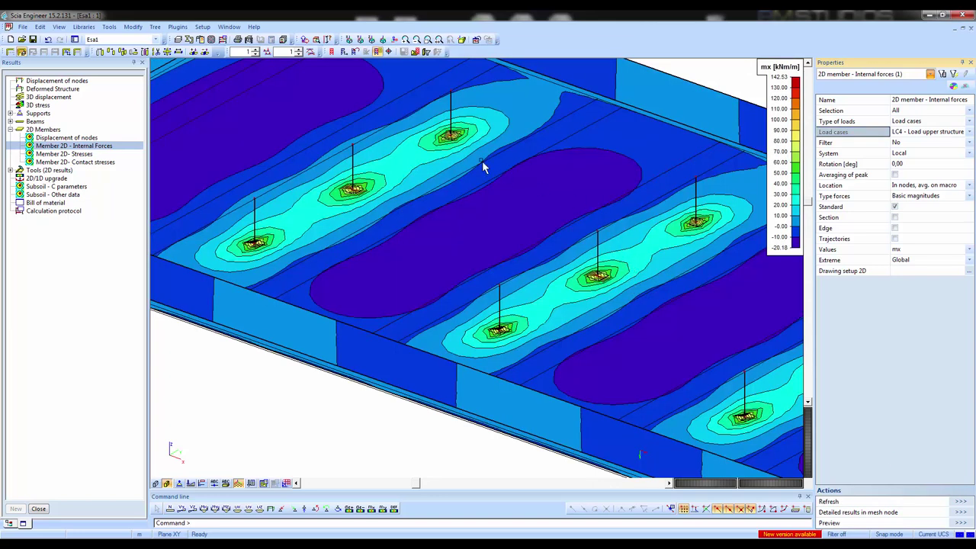
{"action": "scroll", "coordinate": [241, 244], "scroll_direction": "up", "scroll_amount": 3}
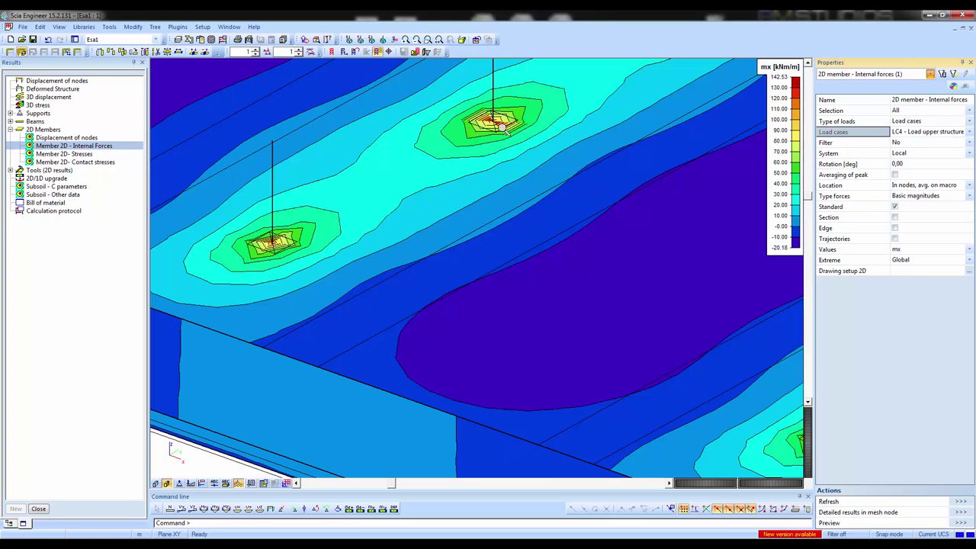
{"action": "scroll", "coordinate": [505, 130], "scroll_direction": "down", "scroll_amount": 3}
{"action": "scroll", "coordinate": [503, 126], "scroll_direction": "down", "scroll_amount": 2}
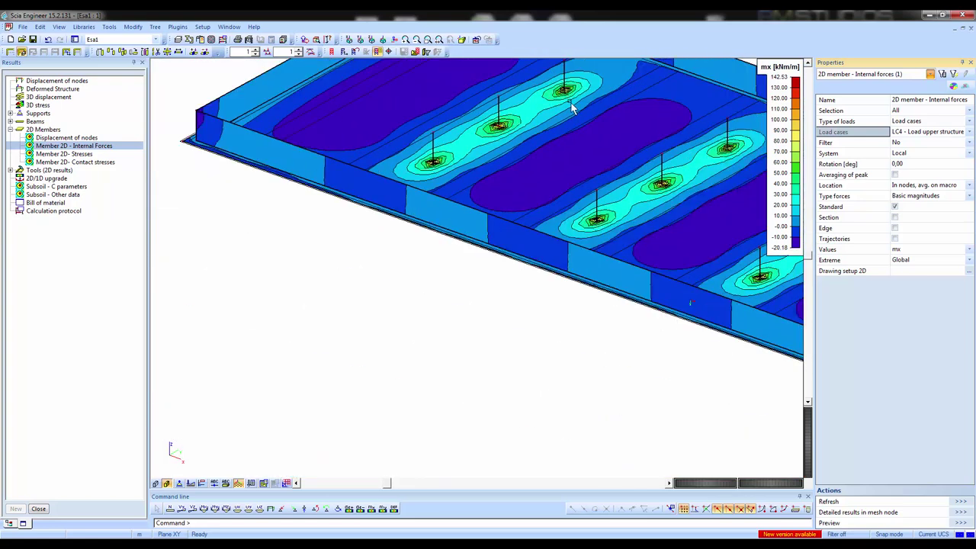
Step: Define a 1 m by 1 m averaging strip of type Point with its direction set to both
{"action": "scroll", "coordinate": [473, 232], "scroll_direction": "up", "scroll_amount": 4}
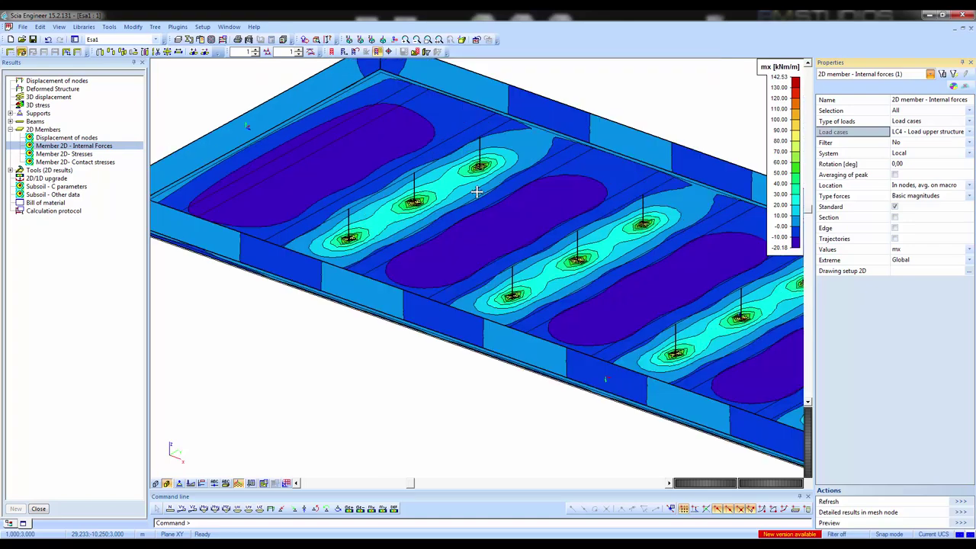
{"action": "scroll", "coordinate": [478, 170], "scroll_direction": "up", "scroll_amount": 2}
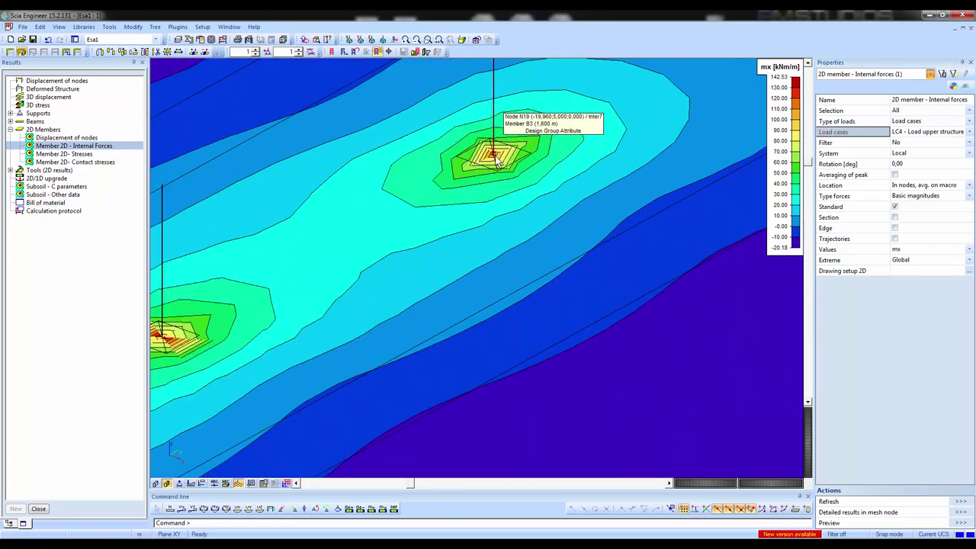
{"action": "scroll", "coordinate": [494, 156], "scroll_direction": "down", "scroll_amount": 5}
{"action": "scroll", "coordinate": [494, 155], "scroll_direction": "up", "scroll_amount": 2}
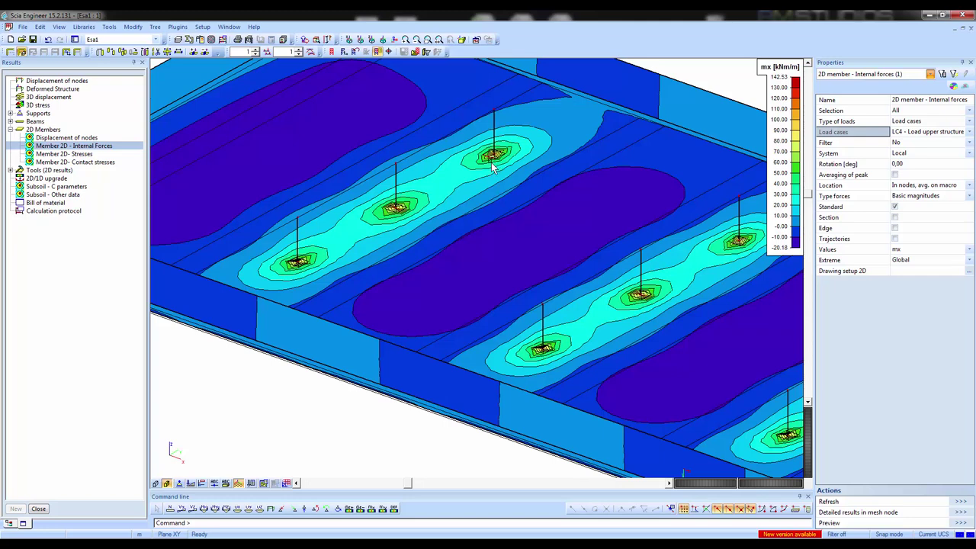
{"action": "left_click", "coordinate": [10, 173]}
{"action": "left_click", "coordinate": [44, 195]}
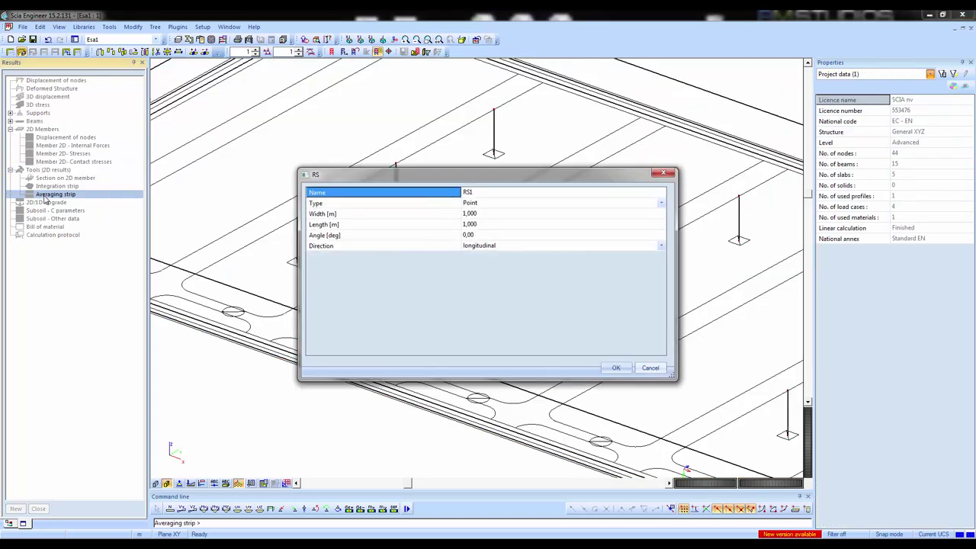
{"action": "left_click", "coordinate": [504, 247]}
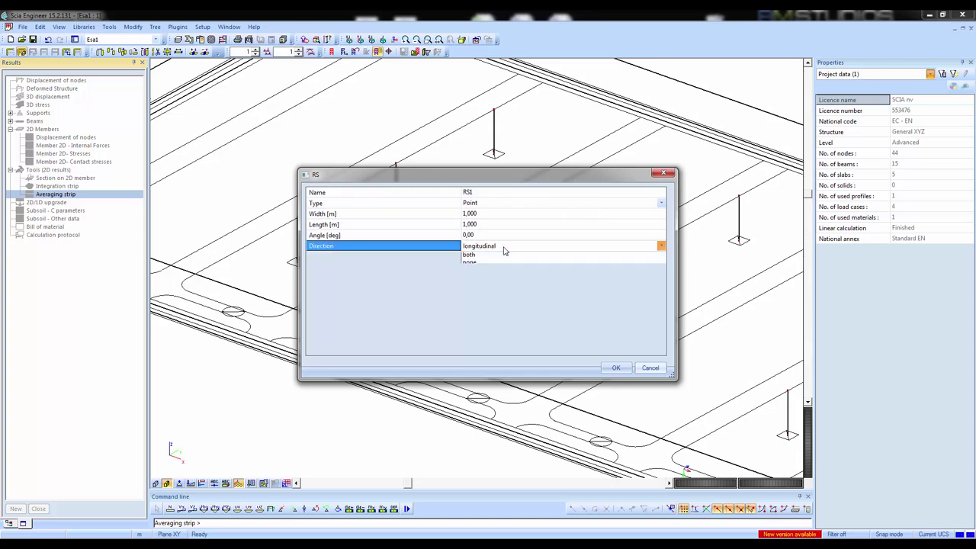
{"action": "left_click", "coordinate": [503, 247]}
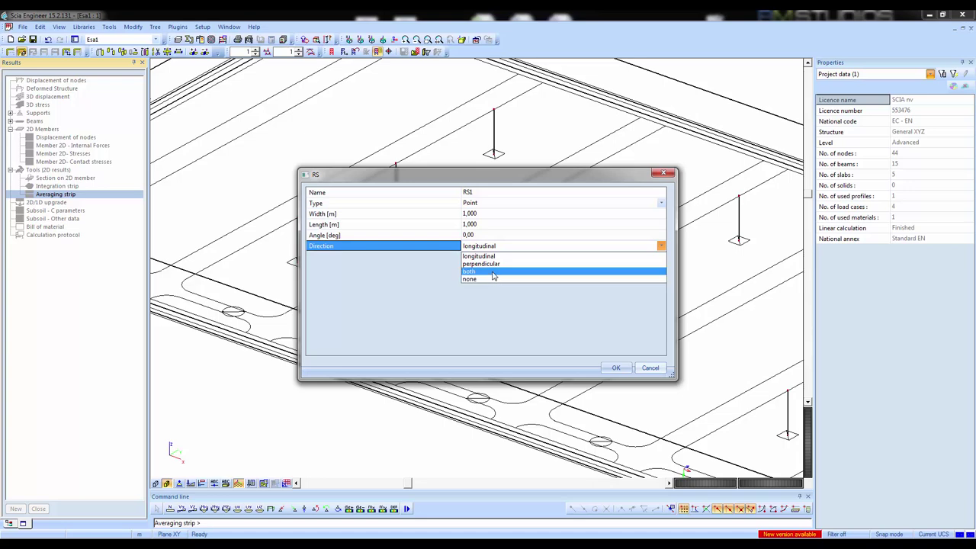
{"action": "left_click", "coordinate": [493, 276]}
{"action": "left_click", "coordinate": [616, 367]}
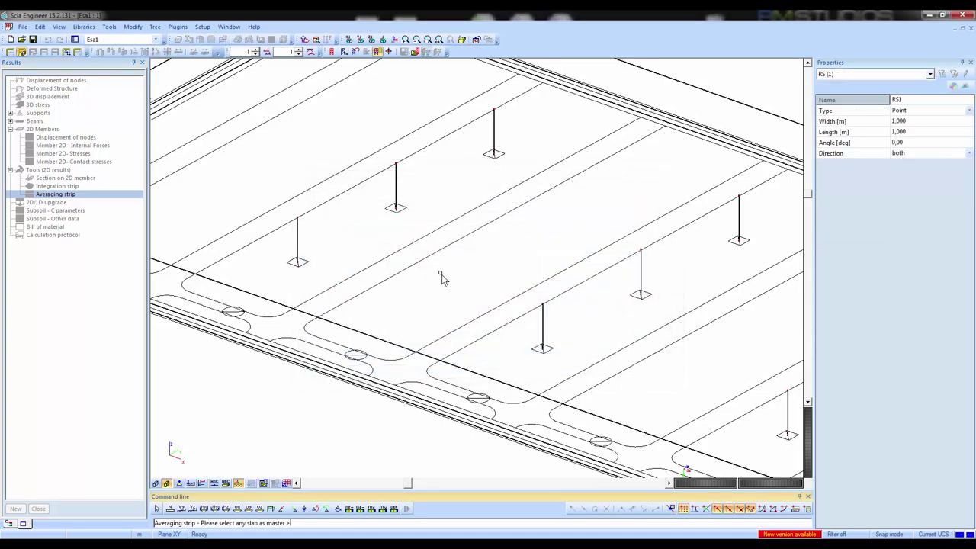
Step: Take the base slab as master and place averaging strips at the feet of the first row of three columns
{"action": "left_click", "coordinate": [263, 352]}
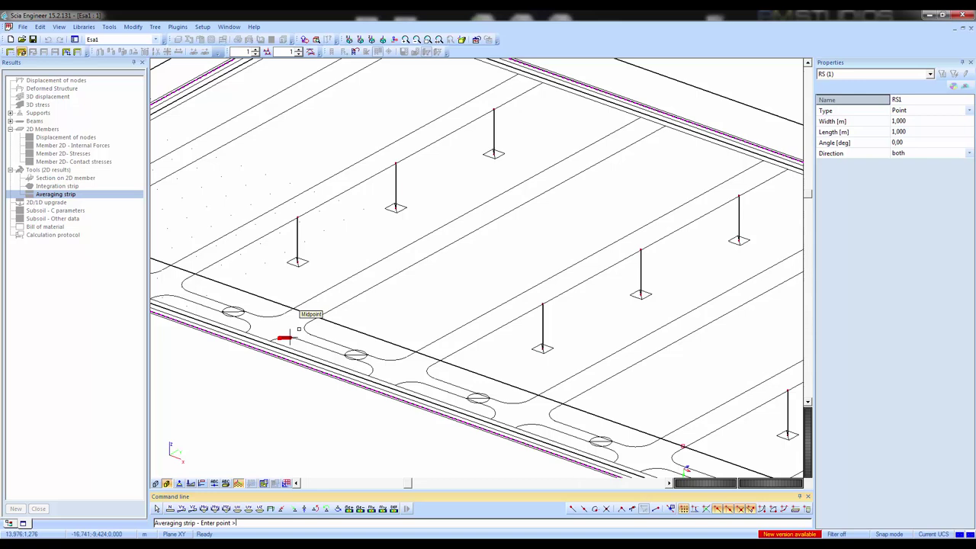
{"action": "left_click", "coordinate": [298, 263]}
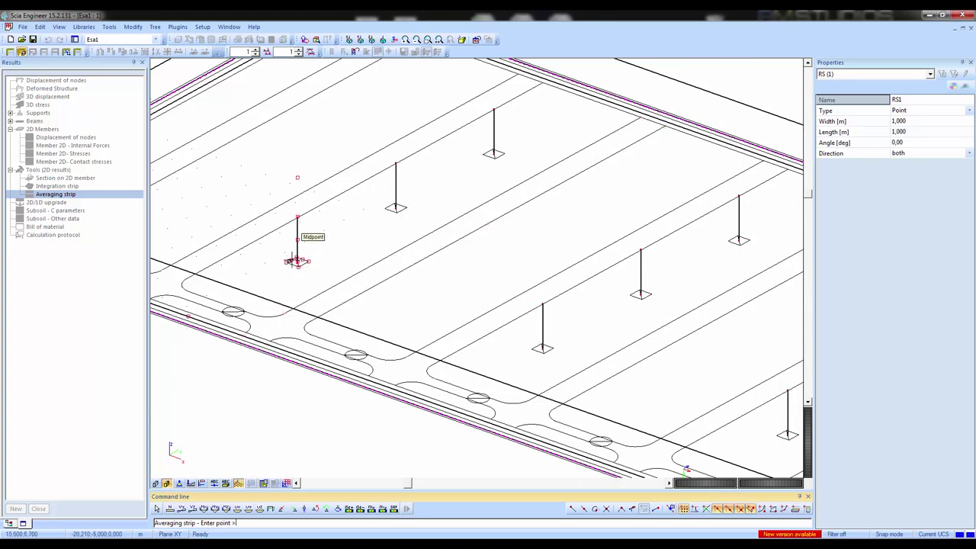
{"action": "scroll", "coordinate": [296, 260], "scroll_direction": "up", "scroll_amount": 3}
{"action": "scroll", "coordinate": [311, 266], "scroll_direction": "down", "scroll_amount": 5}
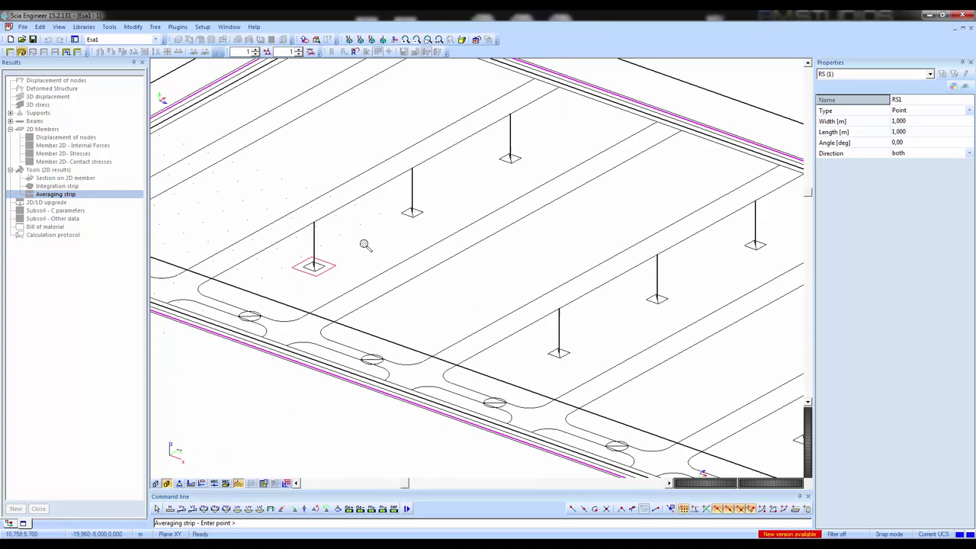
{"action": "scroll", "coordinate": [366, 244], "scroll_direction": "up", "scroll_amount": 5}
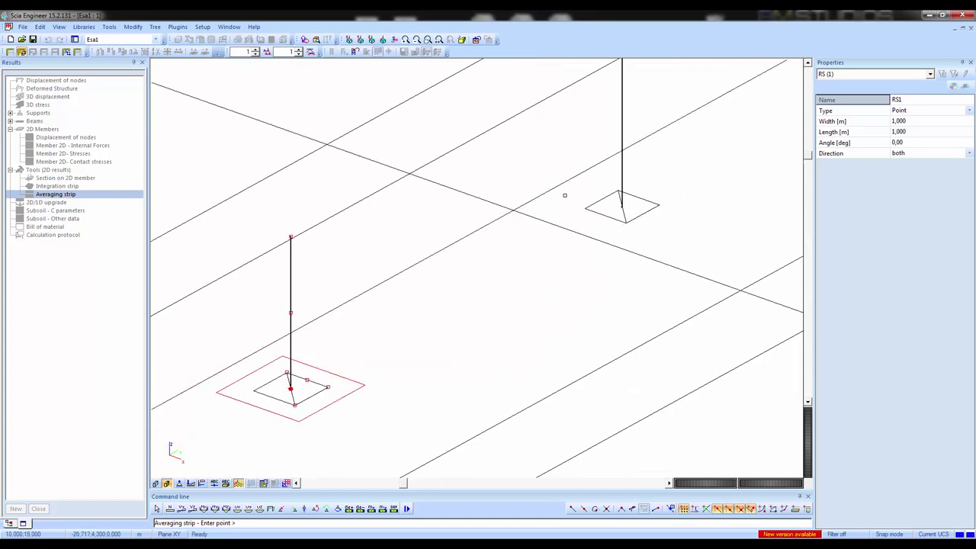
{"action": "scroll", "coordinate": [528, 286], "scroll_direction": "down", "scroll_amount": 4}
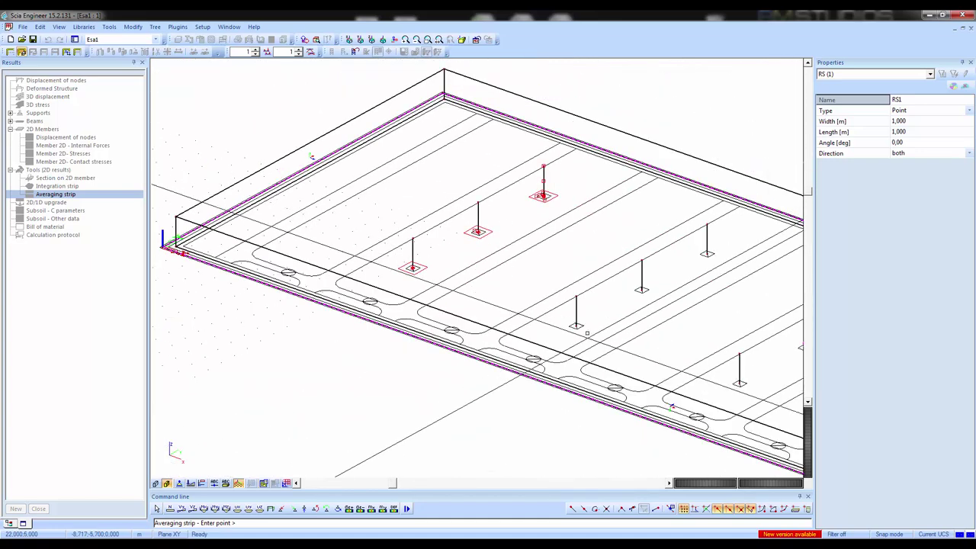
Step: Place averaging strips at the feet of all the remaining columns and end the placement
{"action": "scroll", "coordinate": [529, 286], "scroll_direction": "up", "scroll_amount": 5}
{"action": "left_click", "coordinate": [539, 307]}
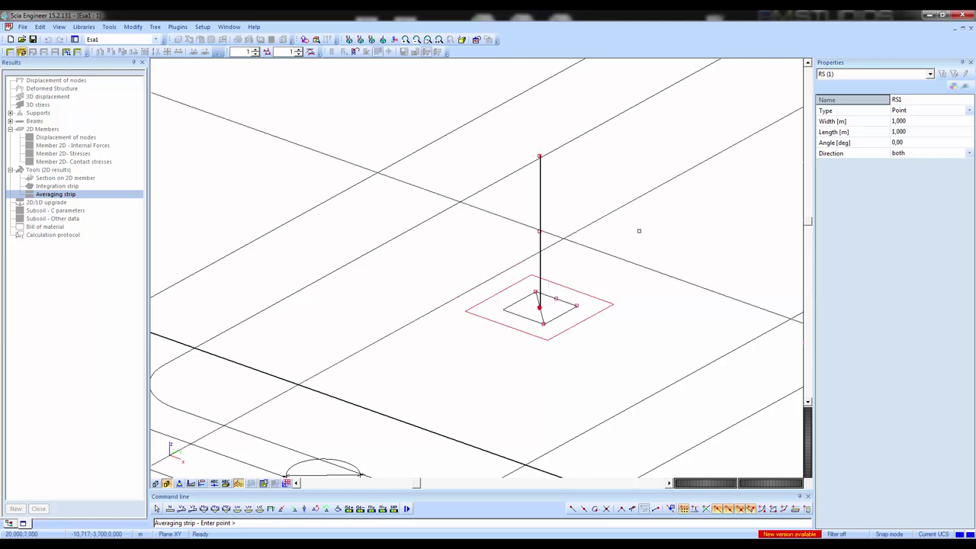
{"action": "middle_click_drag", "start_coordinate": [618, 237], "coordinate": [304, 377]}
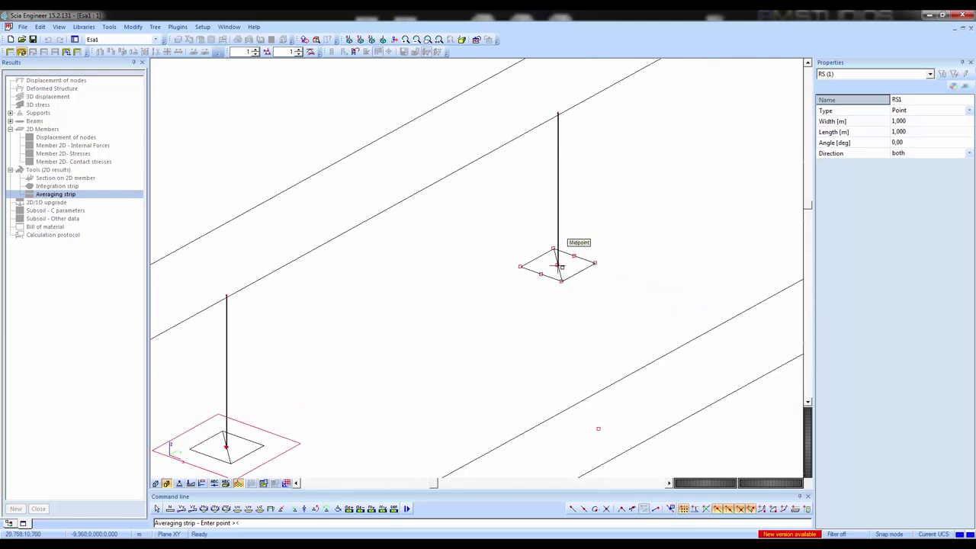
{"action": "scroll", "coordinate": [301, 262], "scroll_direction": "down", "scroll_amount": 3}
{"action": "scroll", "coordinate": [317, 223], "scroll_direction": "up", "scroll_amount": 4}
{"action": "left_click", "coordinate": [317, 223]}
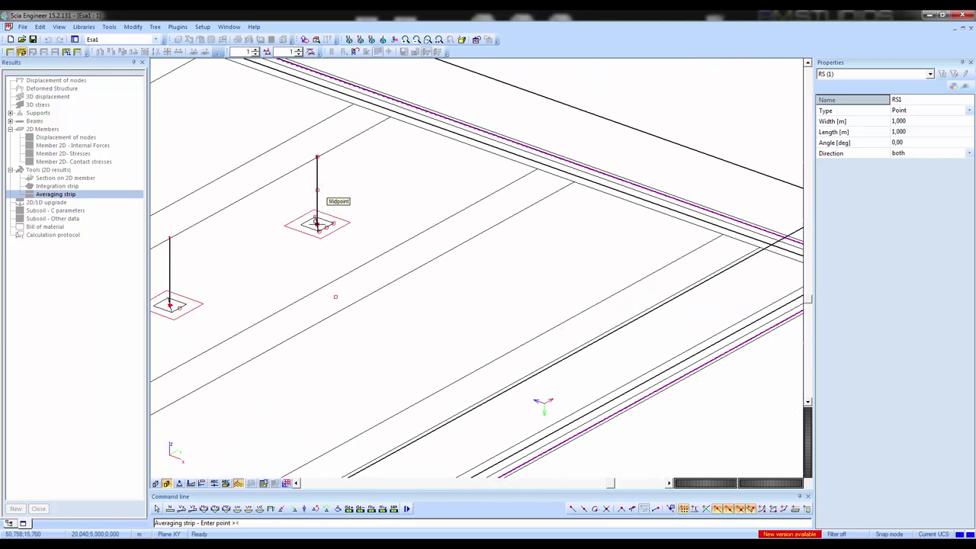
{"action": "scroll", "coordinate": [320, 229], "scroll_direction": "down", "scroll_amount": 5}
{"action": "key", "text": "Escape"}
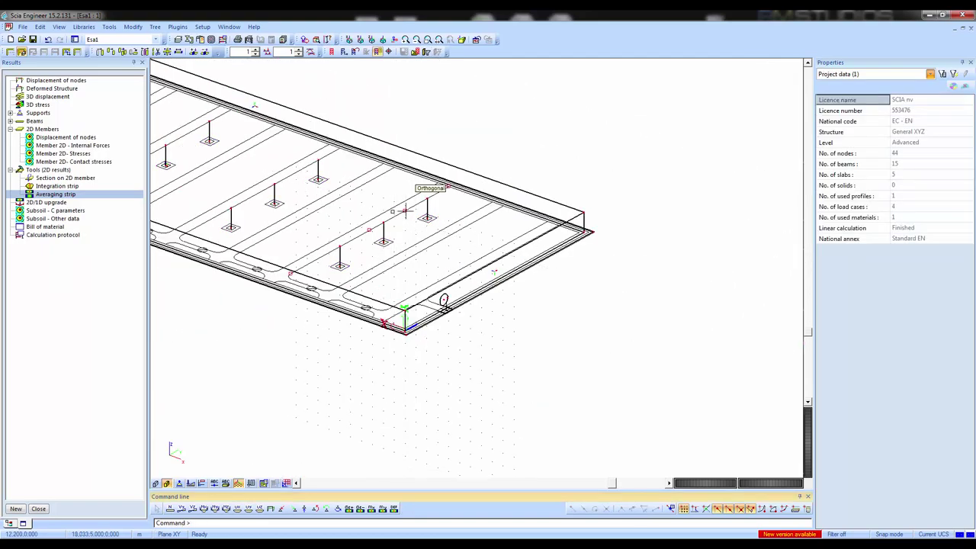
Step: Display internal force mx of the 2D members for LC4 without peak averaging and examine the column zones
{"action": "middle_click_drag", "start_coordinate": [373, 216], "coordinate": [188, 221]}
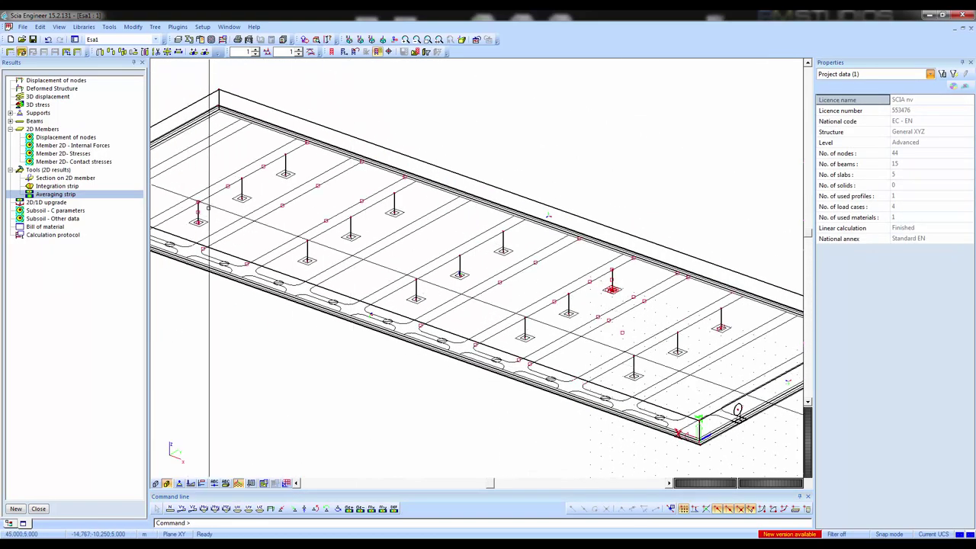
{"action": "left_click", "coordinate": [74, 147]}
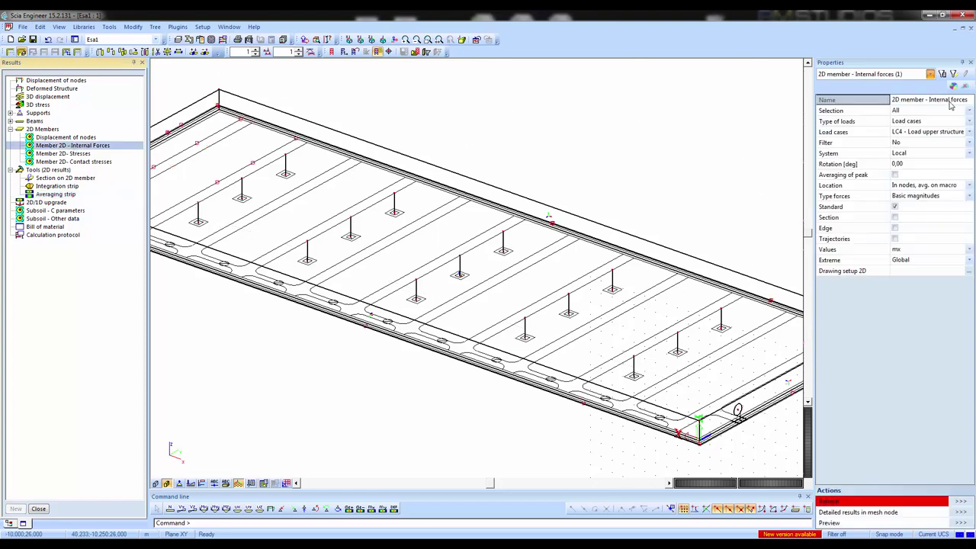
{"action": "left_click", "coordinate": [960, 500]}
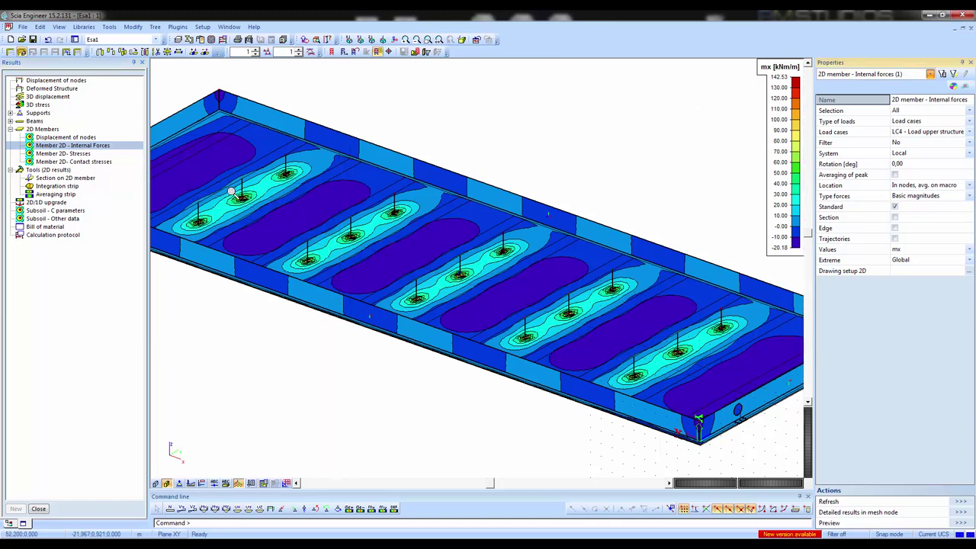
{"action": "scroll", "coordinate": [225, 186], "scroll_direction": "up", "scroll_amount": 3}
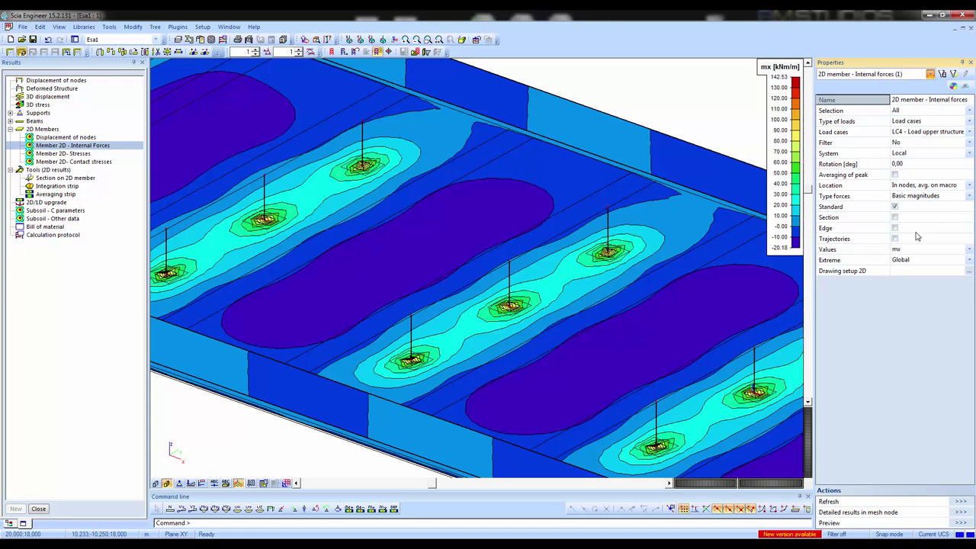
Step: Enable averaging of peak for the mx internal force results and regenerate the display
{"action": "left_click", "coordinate": [881, 177]}
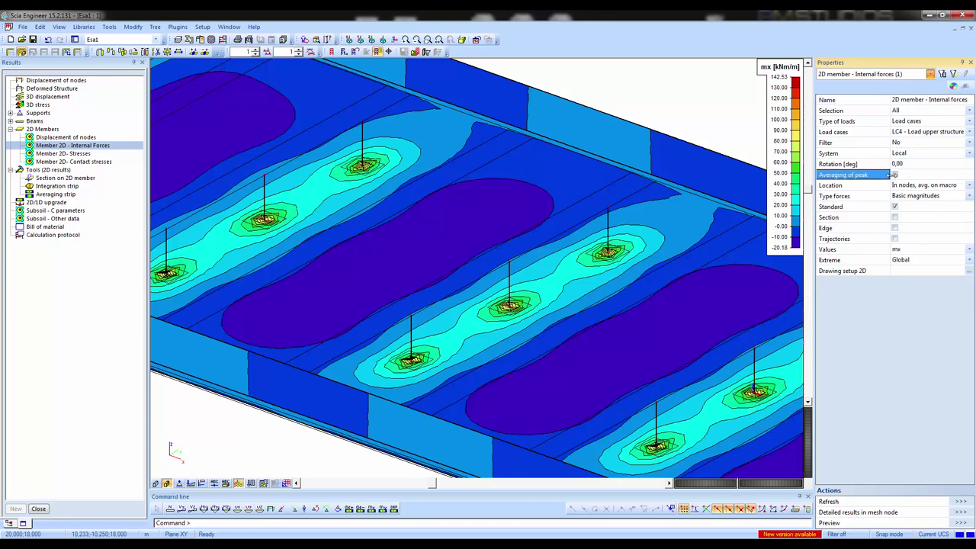
{"action": "left_click", "coordinate": [895, 175]}
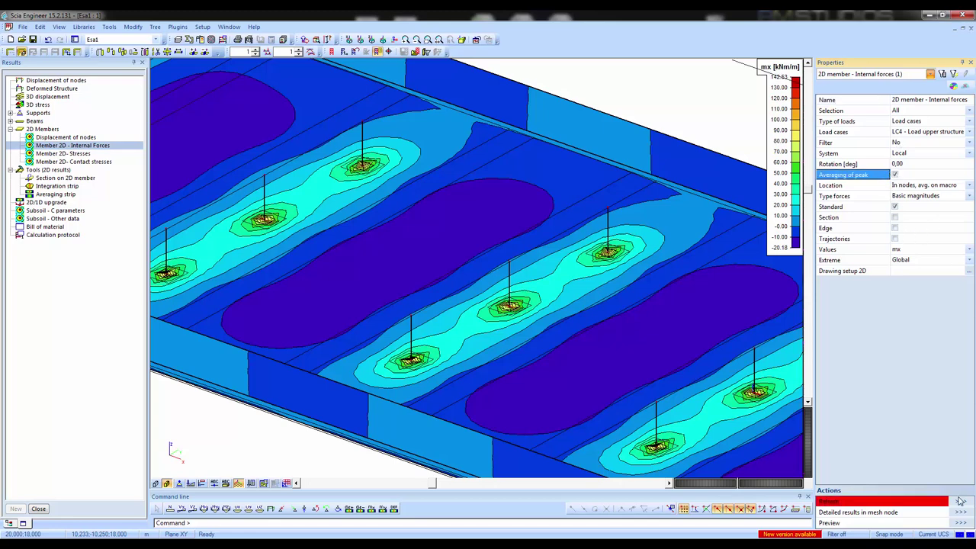
{"action": "left_click", "coordinate": [961, 501]}
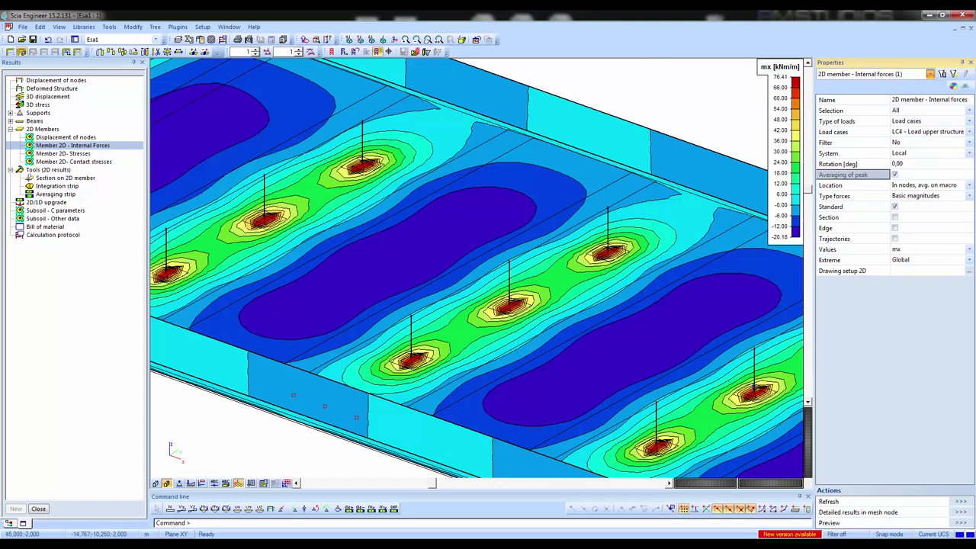
Step: Leave the results and open the concrete Member design ULS+SLS for 2D members
{"action": "left_click", "coordinate": [39, 509]}
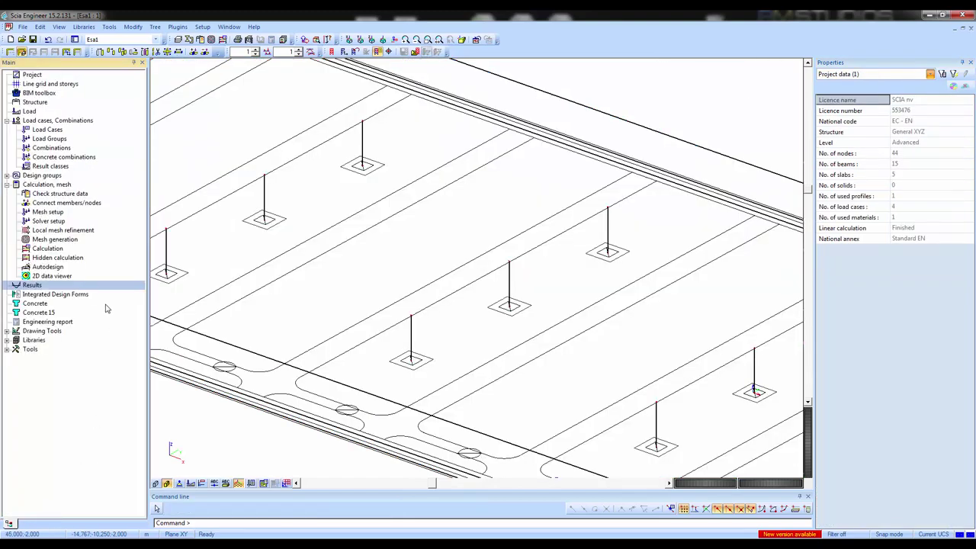
{"action": "left_click", "coordinate": [35, 304]}
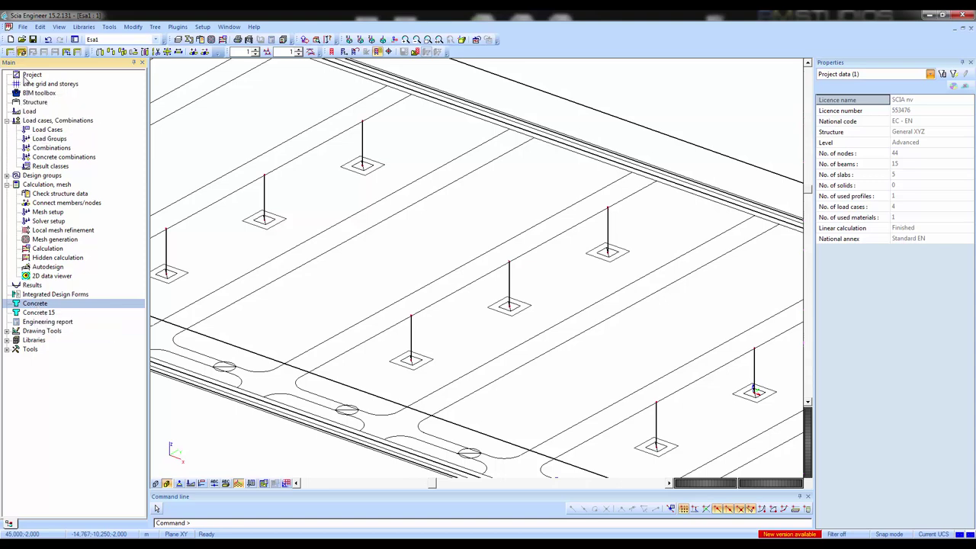
{"action": "double_click", "coordinate": [40, 304]}
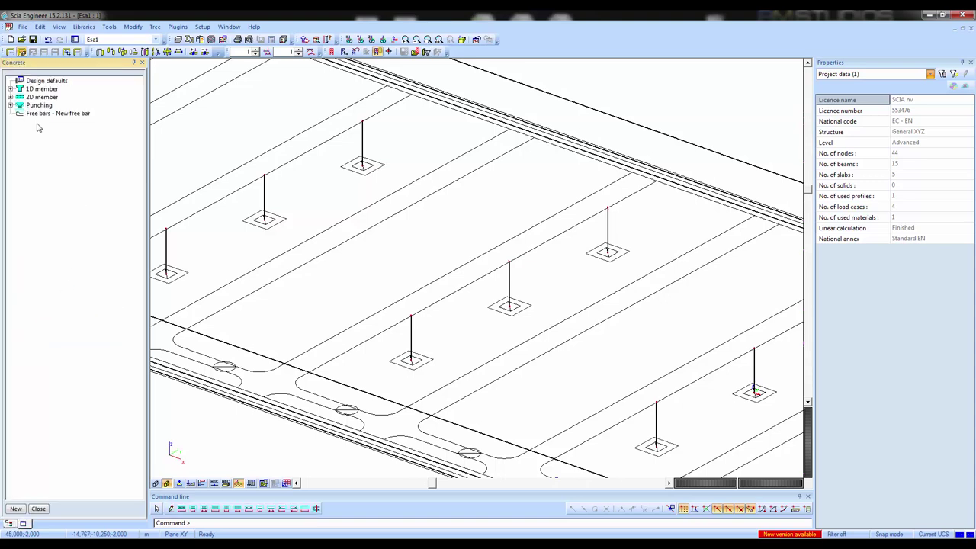
{"action": "left_click", "coordinate": [11, 97]}
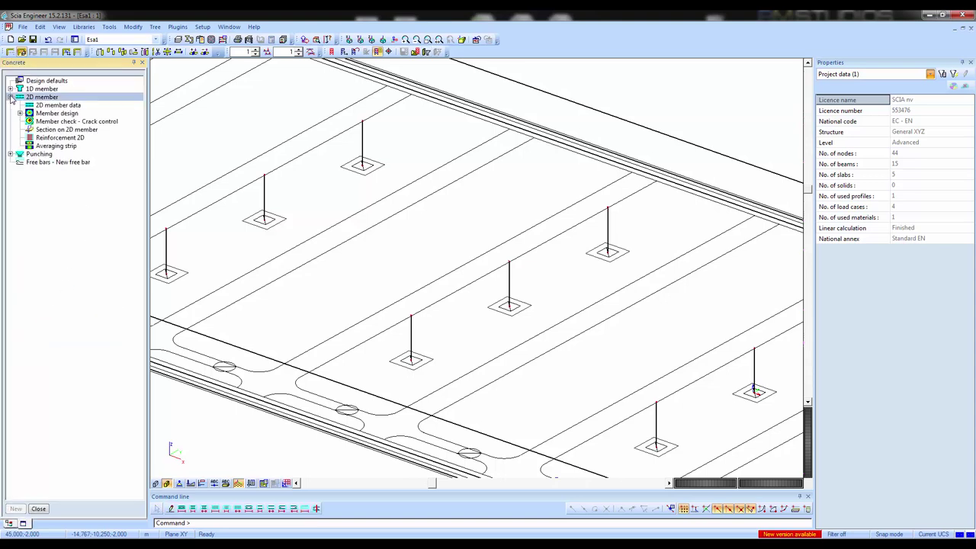
{"action": "left_click", "coordinate": [21, 113]}
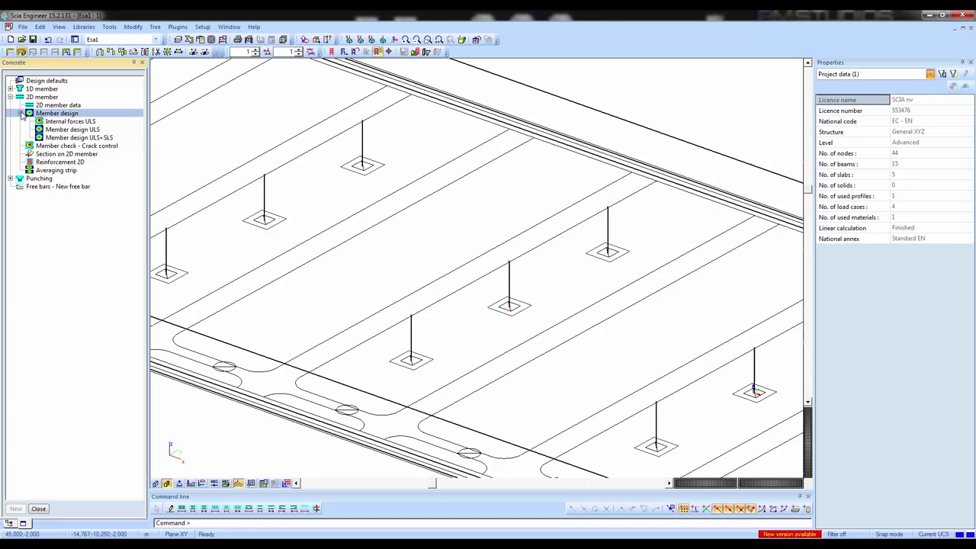
{"action": "left_click", "coordinate": [49, 138]}
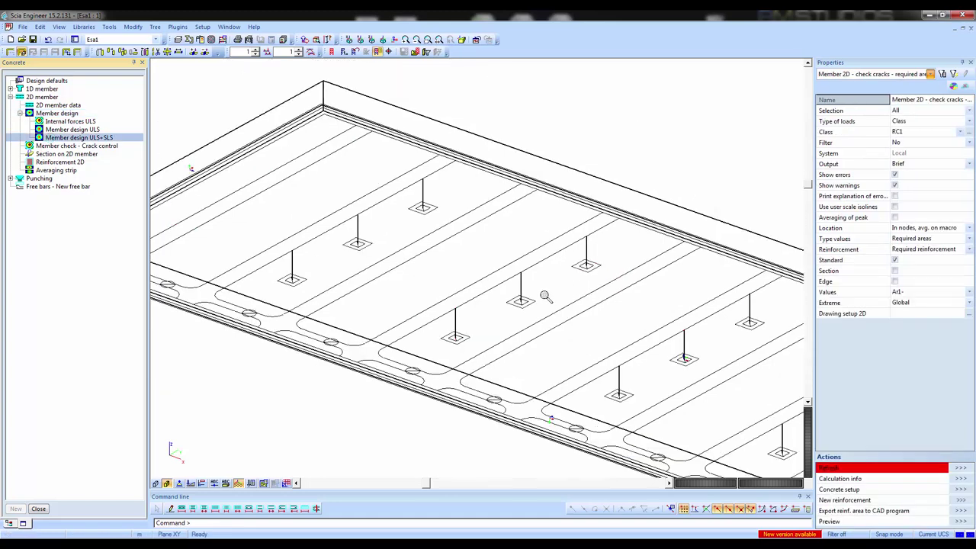
Step: Select the base slab and limit the ULS+SLS design output to the current selection
{"action": "scroll", "coordinate": [546, 293], "scroll_direction": "down", "scroll_amount": 1}
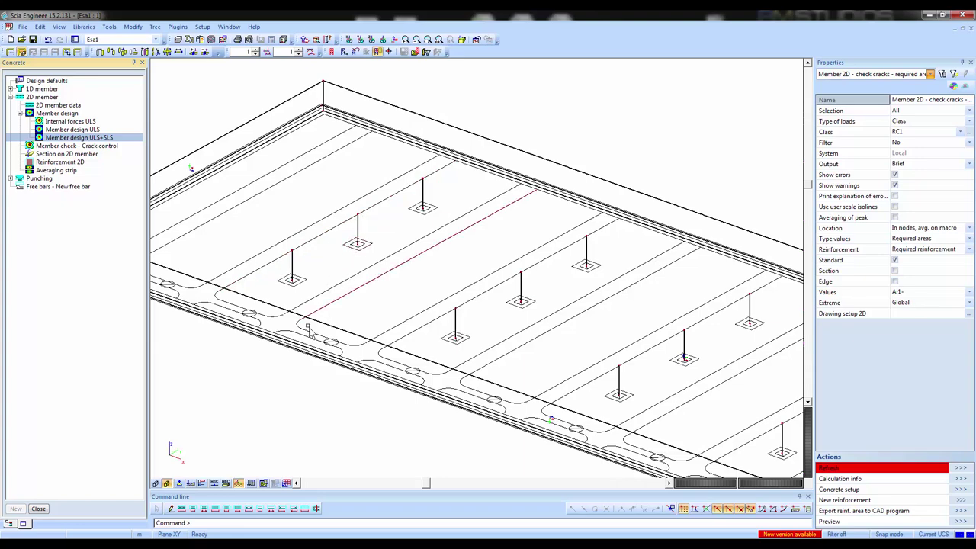
{"action": "scroll", "coordinate": [347, 365], "scroll_direction": "down", "scroll_amount": 2}
{"action": "mouse_move", "coordinate": [347, 364]}
{"action": "right_mouse_down", "text": "ctrl"}
{"action": "mouse_move", "coordinate": [350, 336]}
{"action": "mouse_move", "coordinate": [358, 374]}
{"action": "mouse_move", "coordinate": [362, 363]}
{"action": "right_mouse_up", "text": "ctrl"}
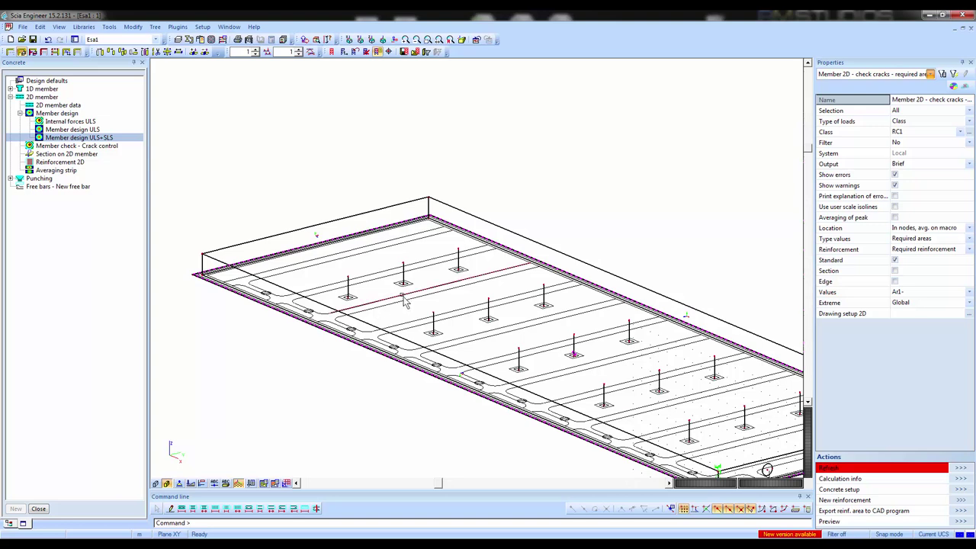
{"action": "left_click", "coordinate": [908, 113]}
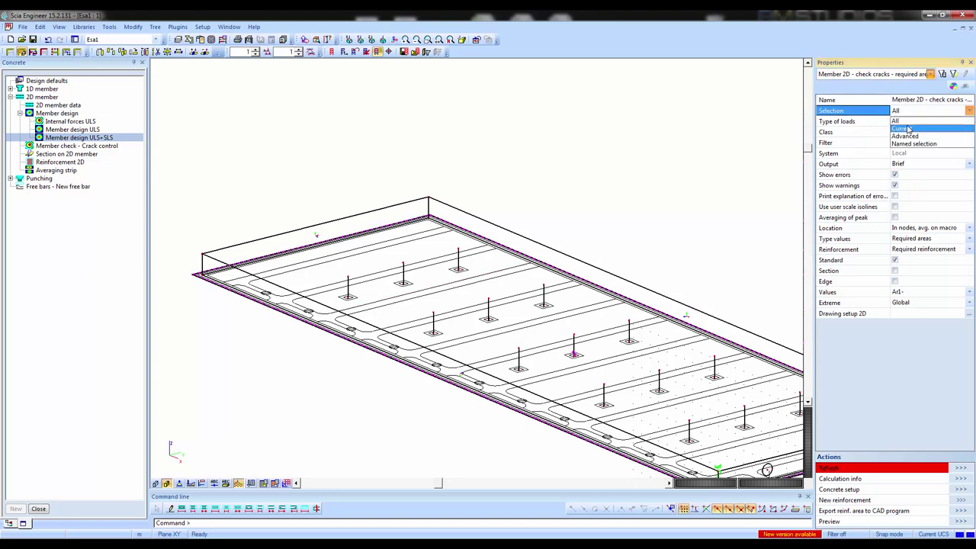
{"action": "left_click", "coordinate": [907, 127]}
Step: Turn off the display of warnings for the ULS+SLS member design results
{"action": "left_click", "coordinate": [873, 122]}
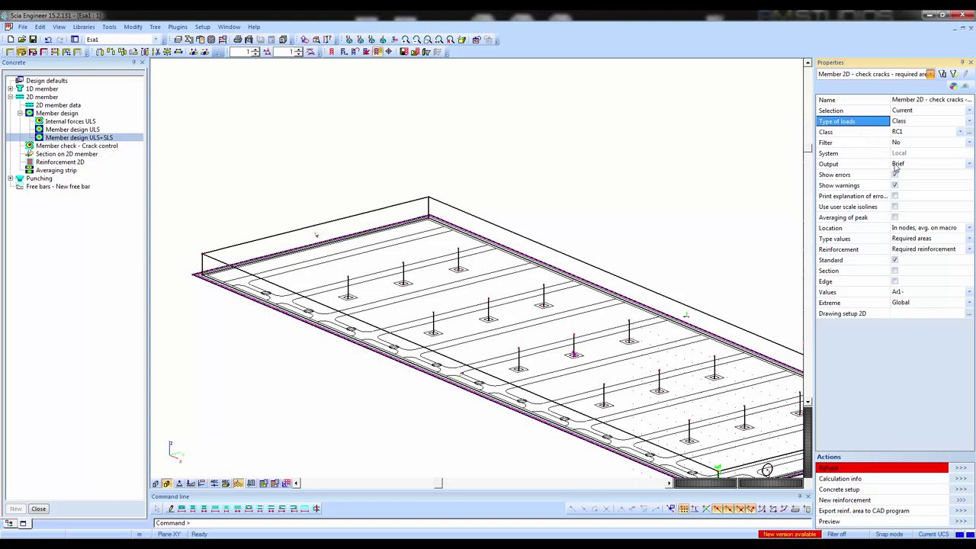
{"action": "left_click", "coordinate": [882, 187]}
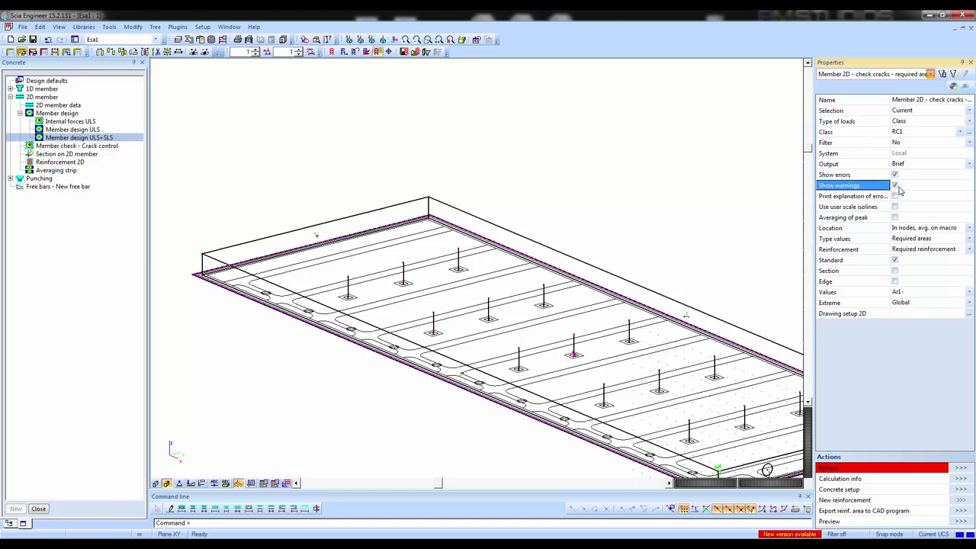
{"action": "left_click", "coordinate": [896, 188]}
{"action": "left_click", "coordinate": [877, 176]}
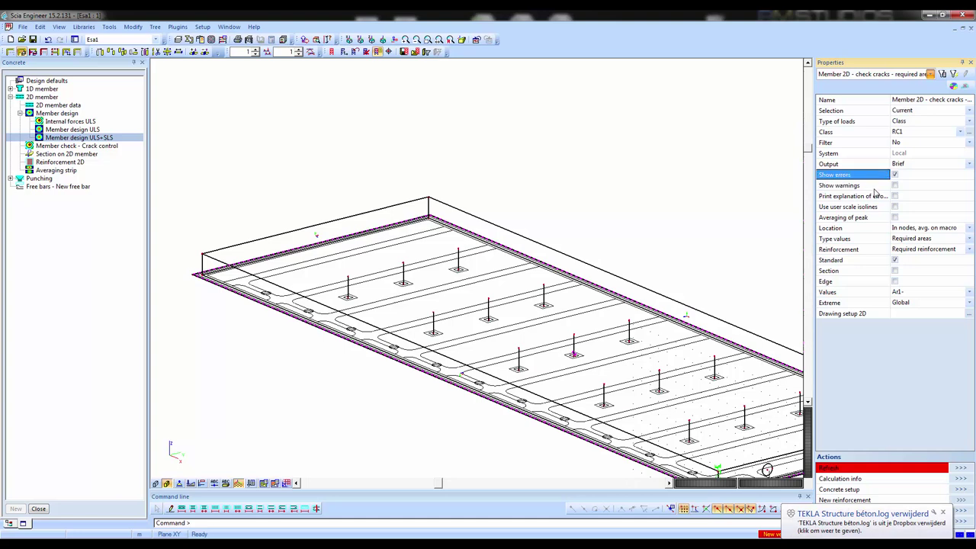
{"action": "left_click", "coordinate": [877, 190]}
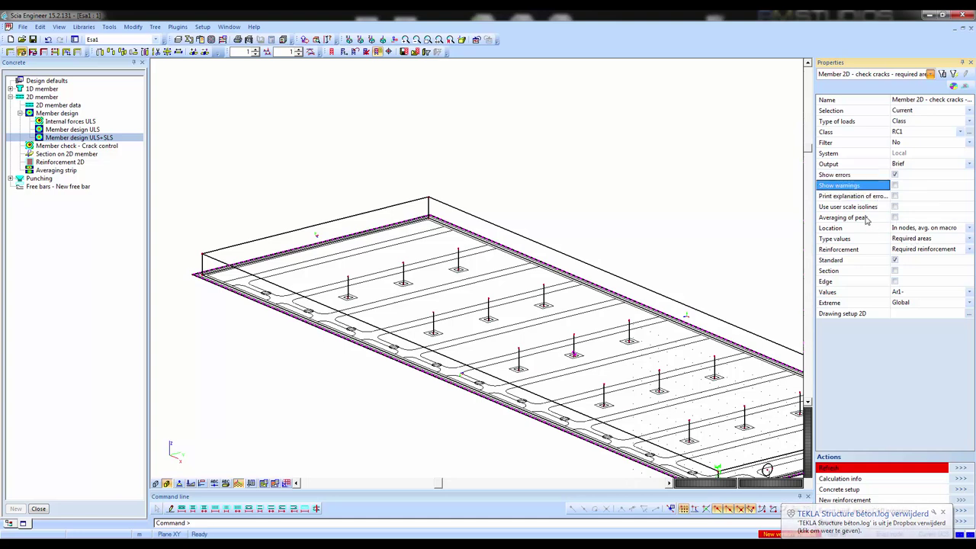
Step: Enable averaging of peak, generate the required reinforcement Ar1- for the slab and inspect the column zones
{"action": "left_click", "coordinate": [872, 219]}
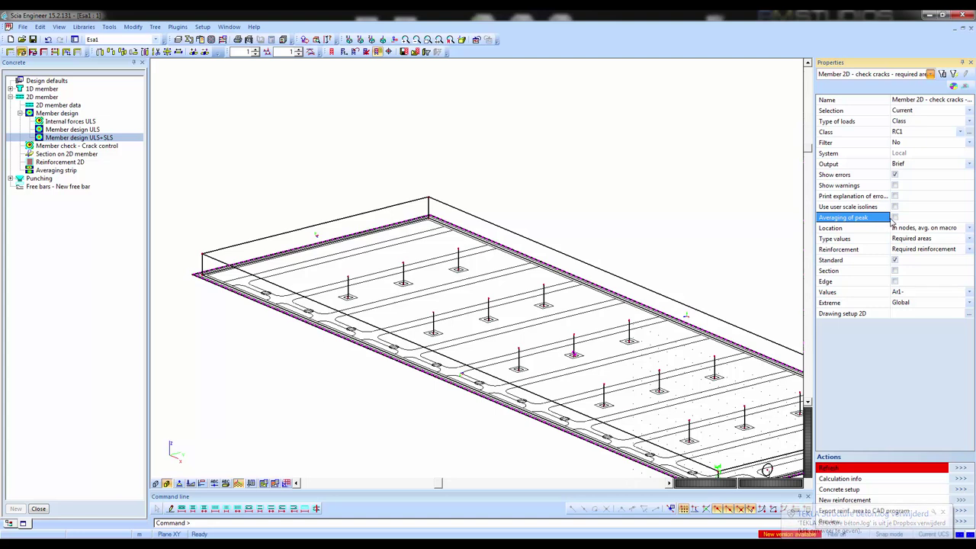
{"action": "left_click", "coordinate": [894, 218]}
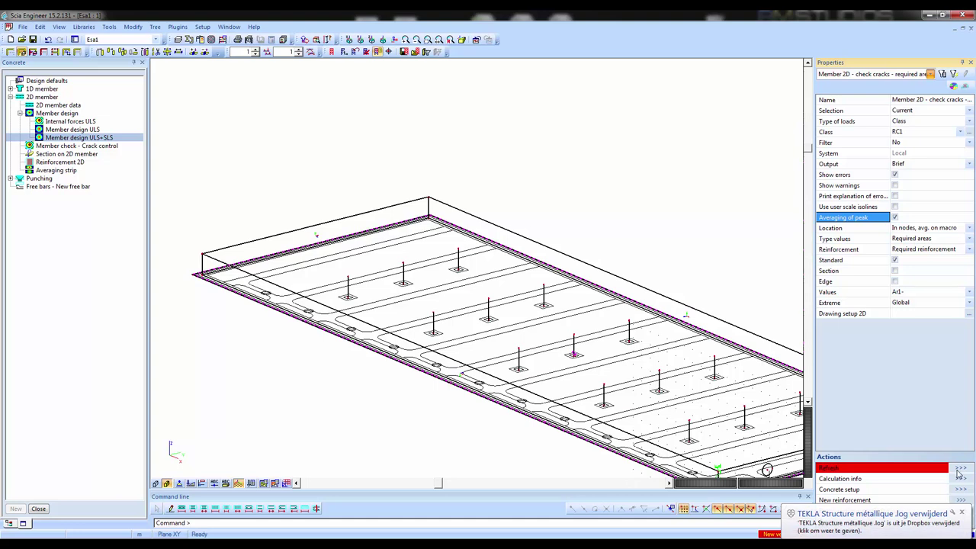
{"action": "left_click", "coordinate": [959, 471]}
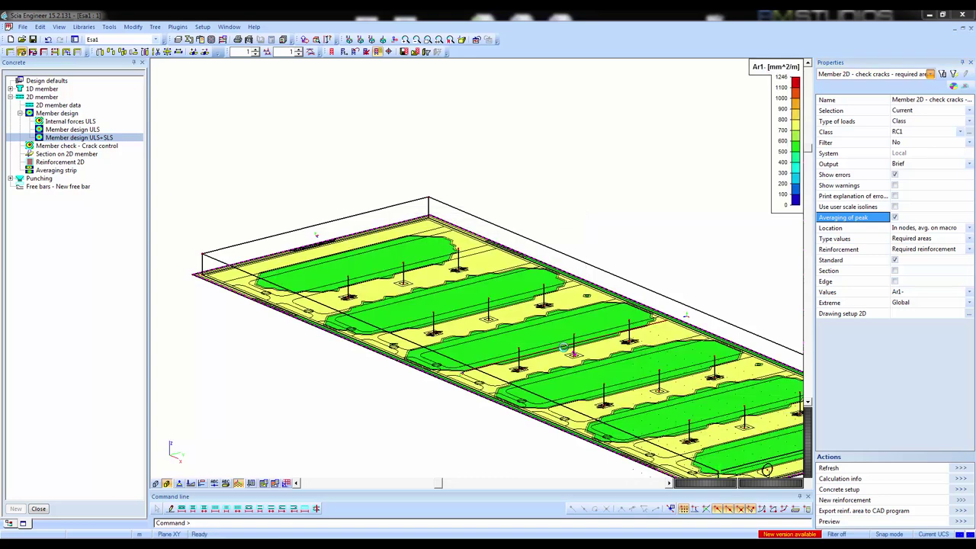
{"action": "scroll", "coordinate": [343, 326], "scroll_direction": "up", "scroll_amount": 3}
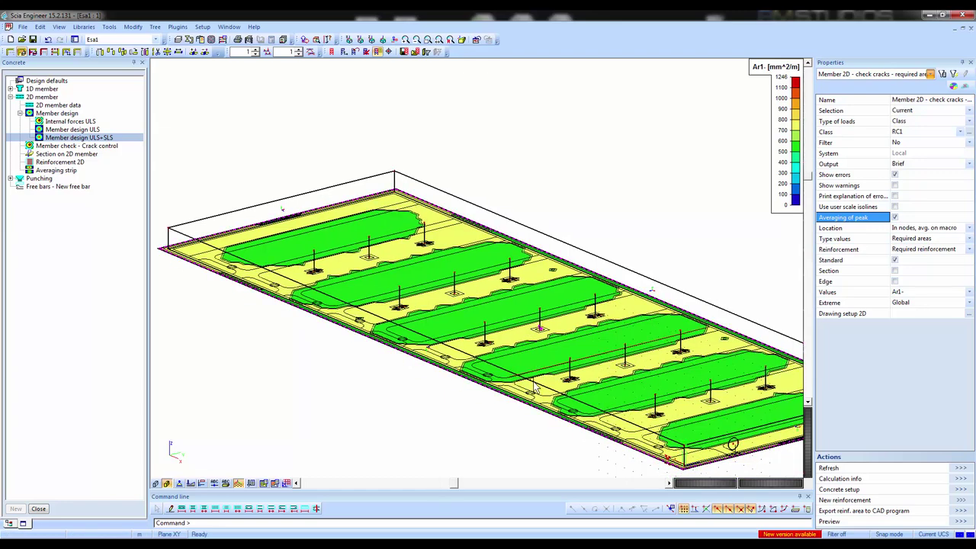
{"action": "scroll", "coordinate": [344, 326], "scroll_direction": "up", "scroll_amount": 5}
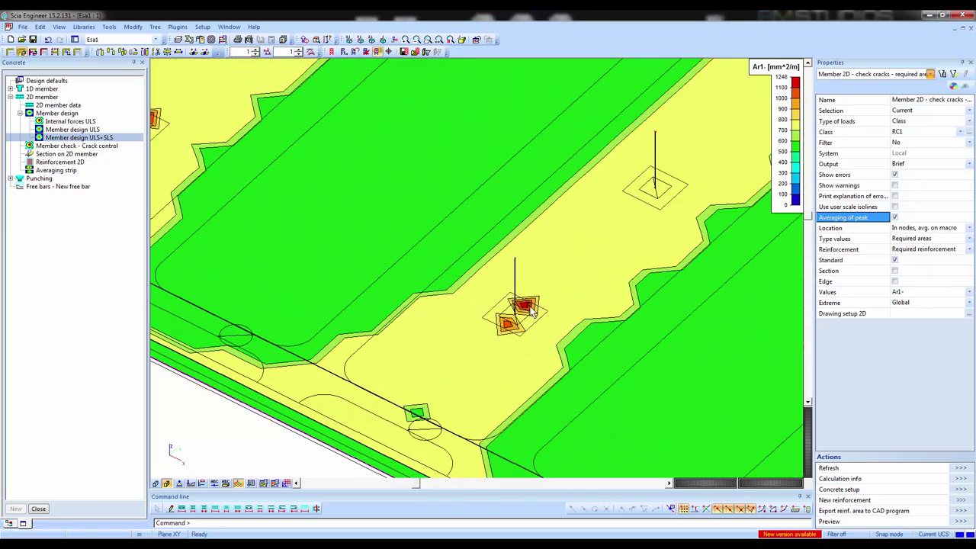
{"action": "scroll", "coordinate": [531, 308], "scroll_direction": "down", "scroll_amount": 5}
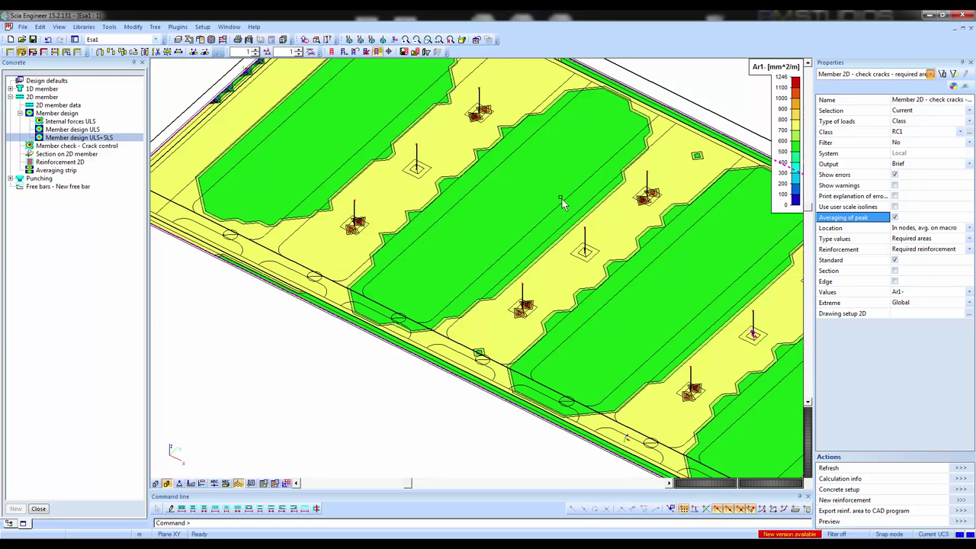
Step: Enable user scale isolines and add a legend level of 10 mm bars at 100 mm spacing
{"action": "left_click", "coordinate": [860, 208]}
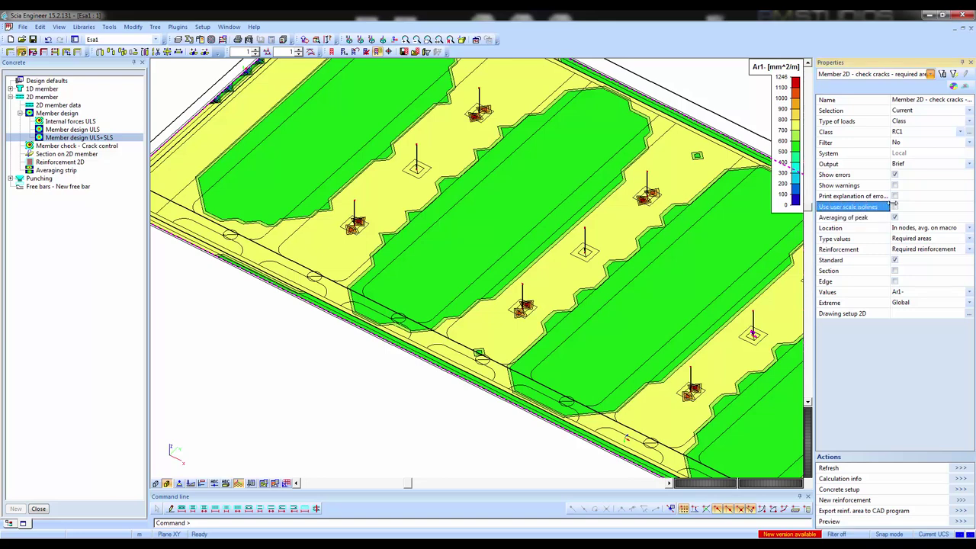
{"action": "left_click", "coordinate": [896, 209]}
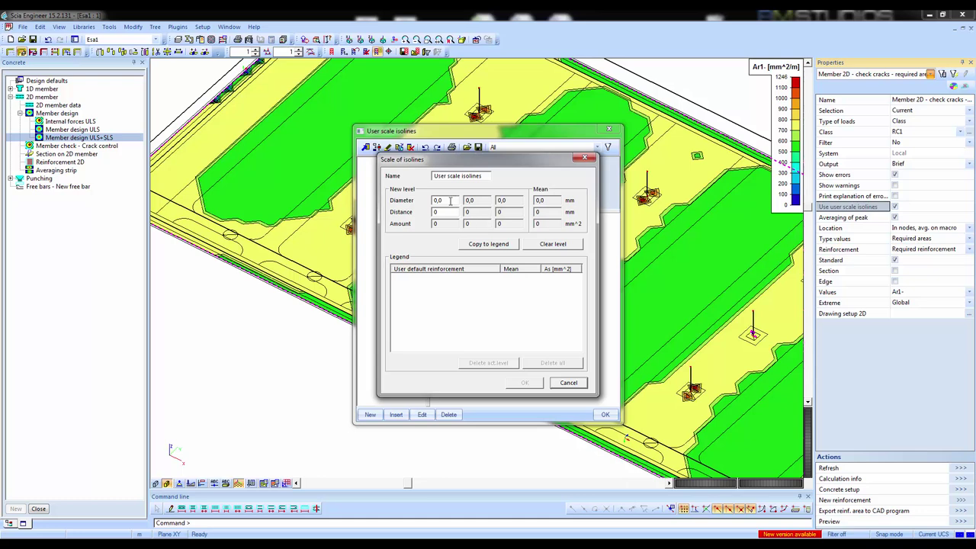
{"action": "type", "text": "100"}
{"action": "left_click", "coordinate": [444, 212]}
{"action": "type", "text": "1000"}
{"action": "left_click", "coordinate": [486, 244]}
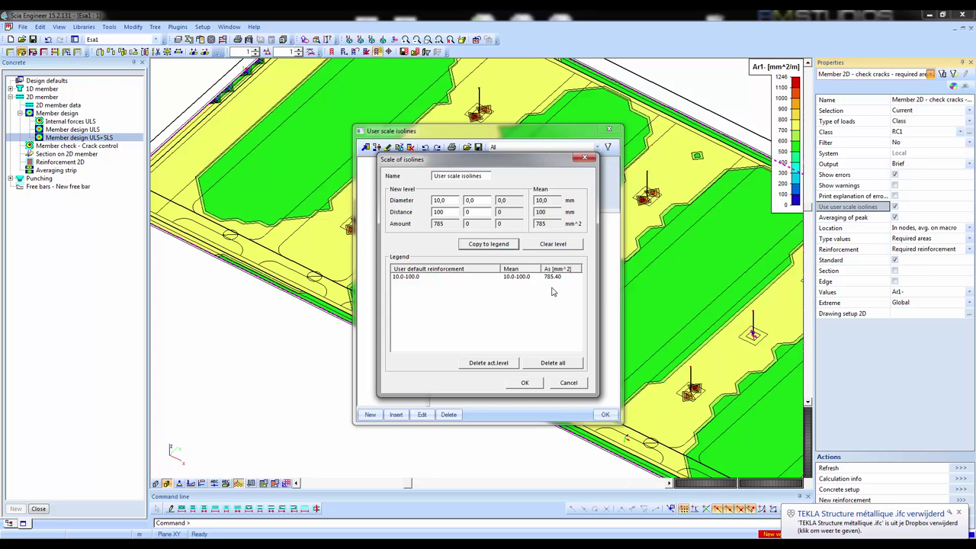
Step: Add a combined legend level of 10 mm bars at 100 mm plus 10 mm bars at 200 mm
{"action": "double_click", "coordinate": [484, 199]}
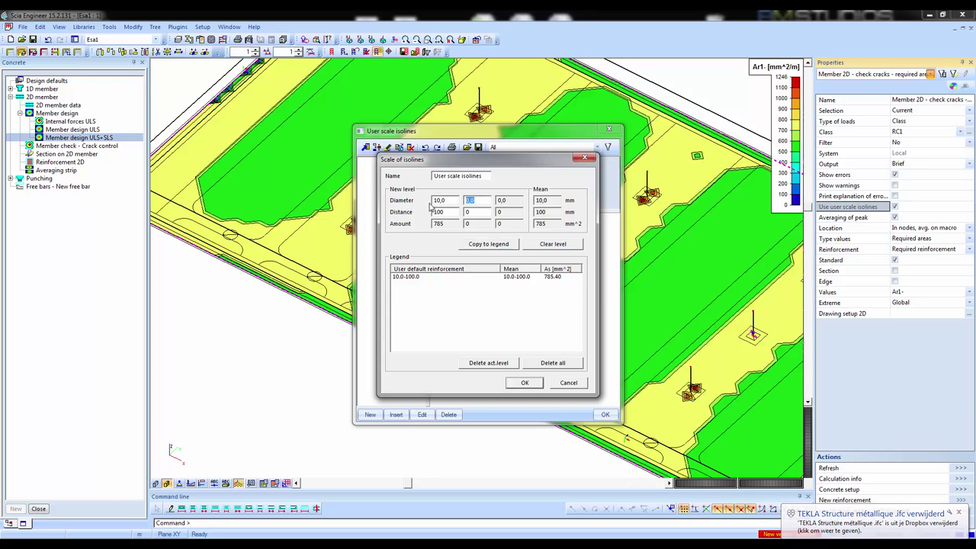
{"action": "type", "text": "10"}
{"action": "left_click", "coordinate": [474, 212]}
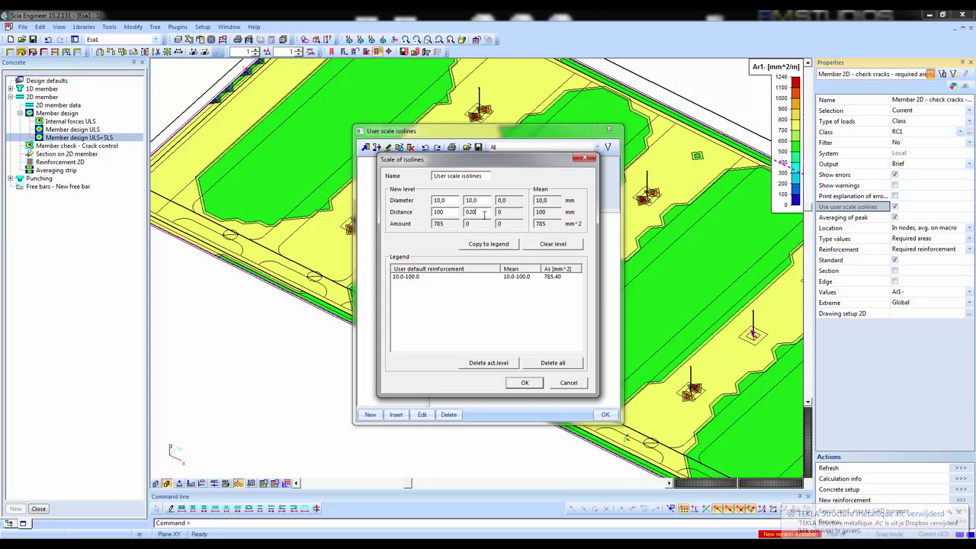
{"action": "type", "text": "200"}
{"action": "left_click", "coordinate": [486, 243]}
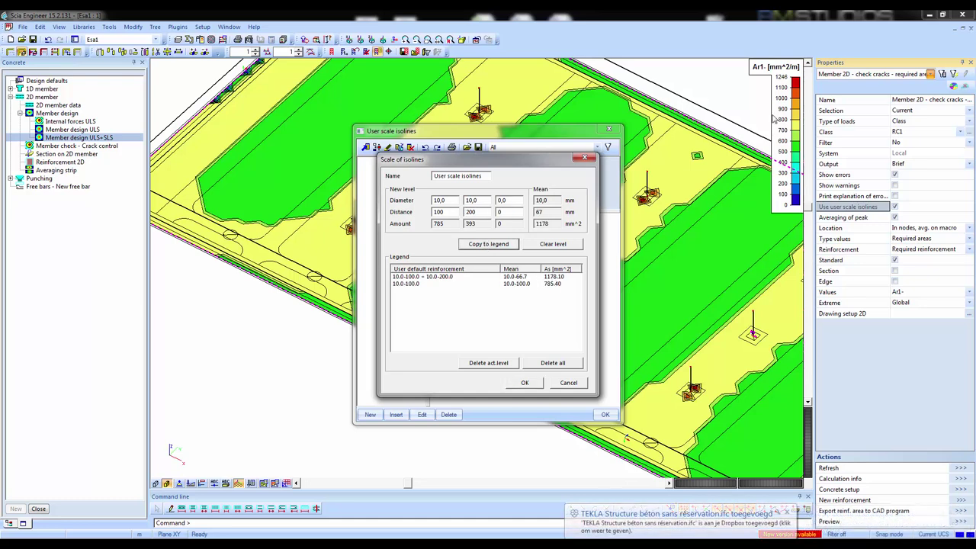
Step: Clear the second bar set and add a legend level of 10 mm bars at 200 mm spacing
{"action": "left_click", "coordinate": [482, 200]}
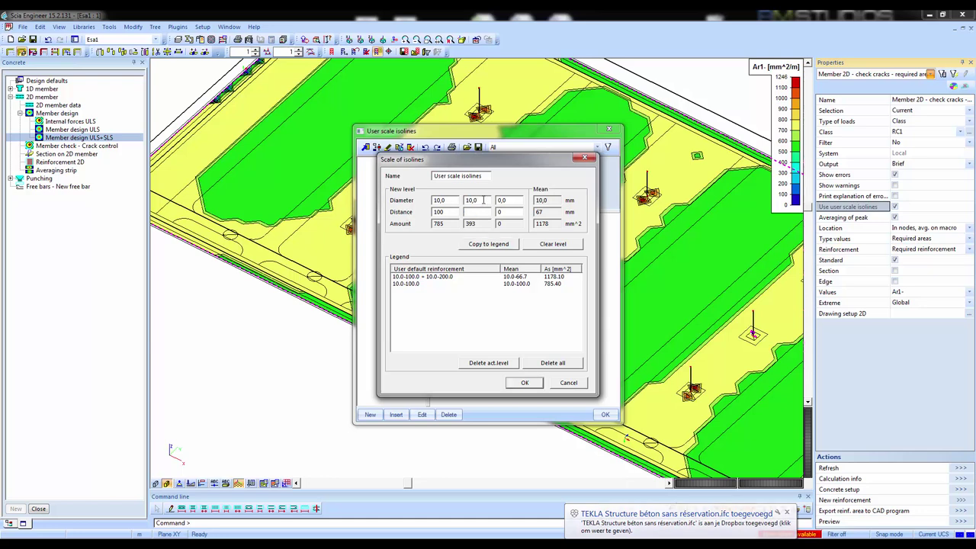
{"action": "key", "text": "BackSpace"}
{"action": "key", "text": "BackSpace"}
{"action": "key", "text": "BackSpace"}
{"action": "key", "text": "BackSpace"}
{"action": "double_click", "coordinate": [456, 212]}
{"action": "type", "text": "200"}
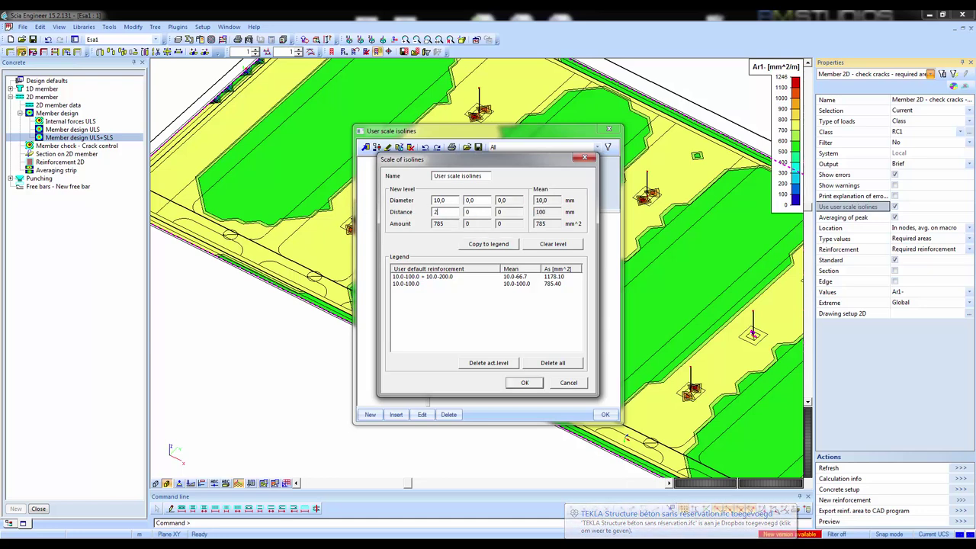
{"action": "left_click", "coordinate": [494, 244]}
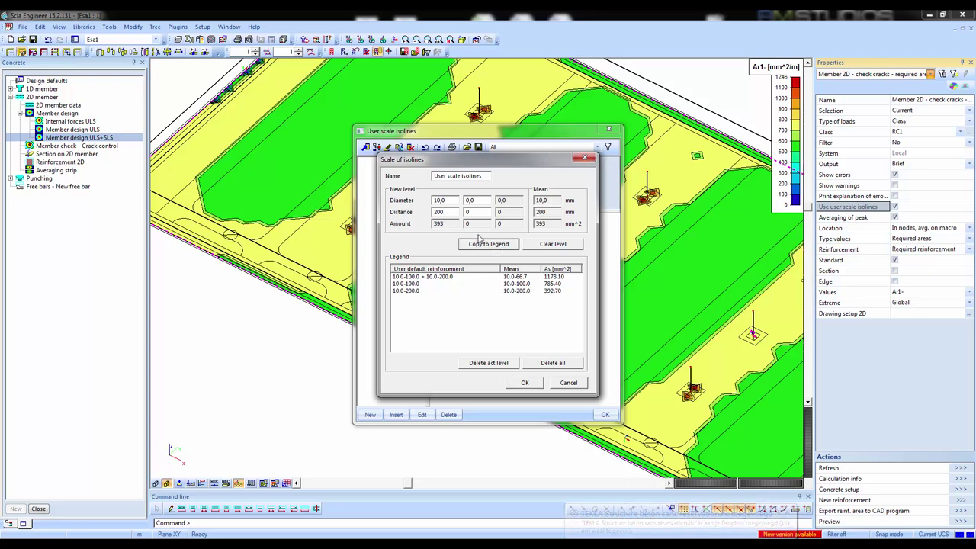
Step: Add a legend level of 10 mm bars at 300 mm spacing to the isoline scale
{"action": "double_click", "coordinate": [448, 212]}
{"action": "type", "text": "300"}
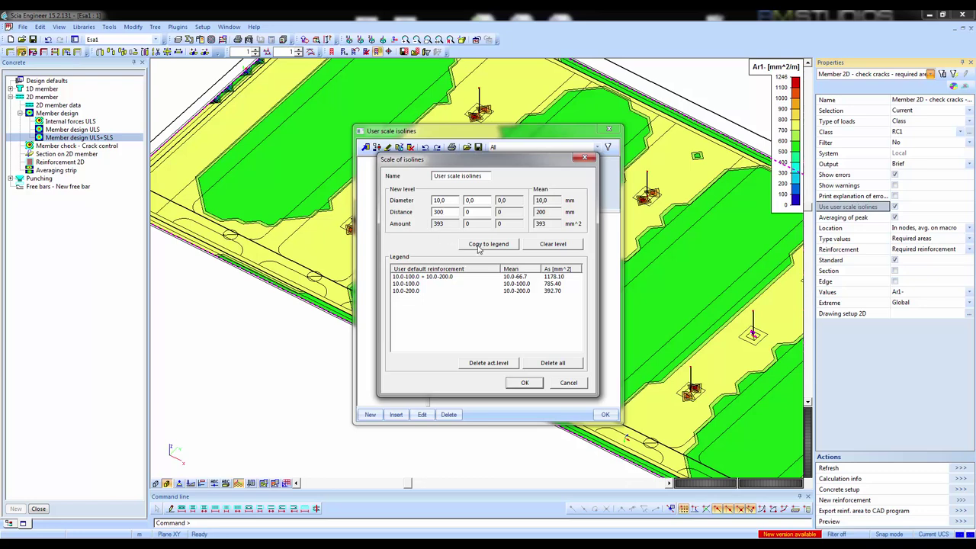
{"action": "left_click", "coordinate": [479, 245]}
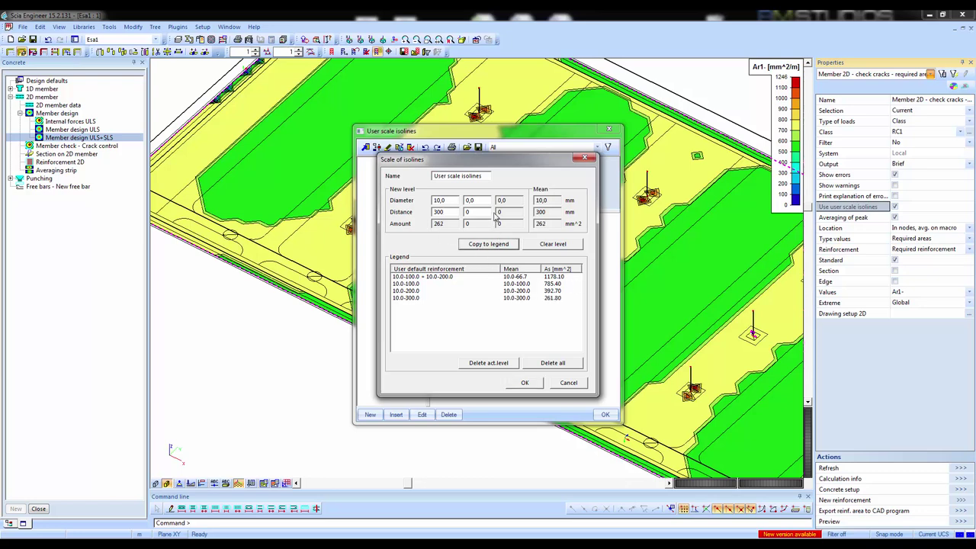
Step: Accept the user isoline scale and regenerate the Ar1- reinforcement display with it
{"action": "left_click", "coordinate": [523, 383]}
{"action": "left_click", "coordinate": [604, 414]}
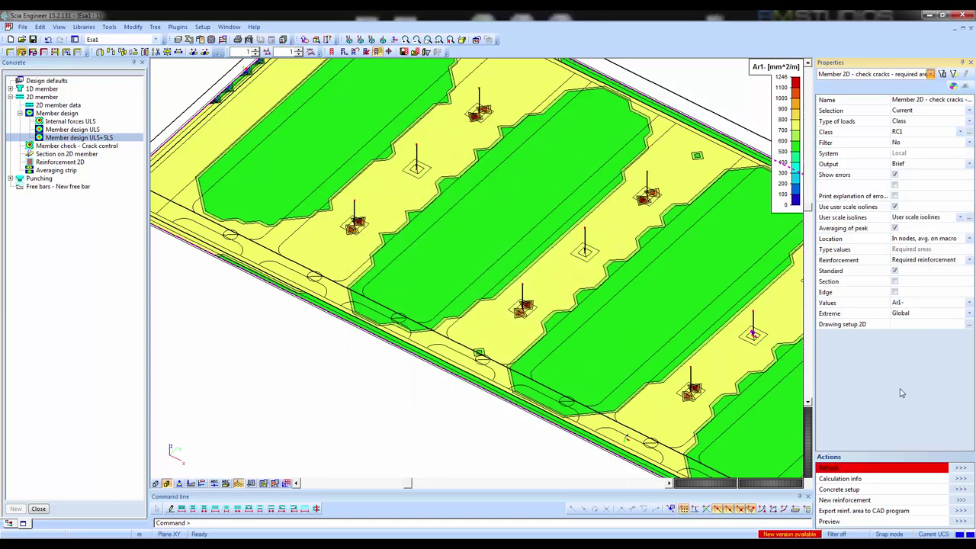
{"action": "left_click", "coordinate": [962, 467]}
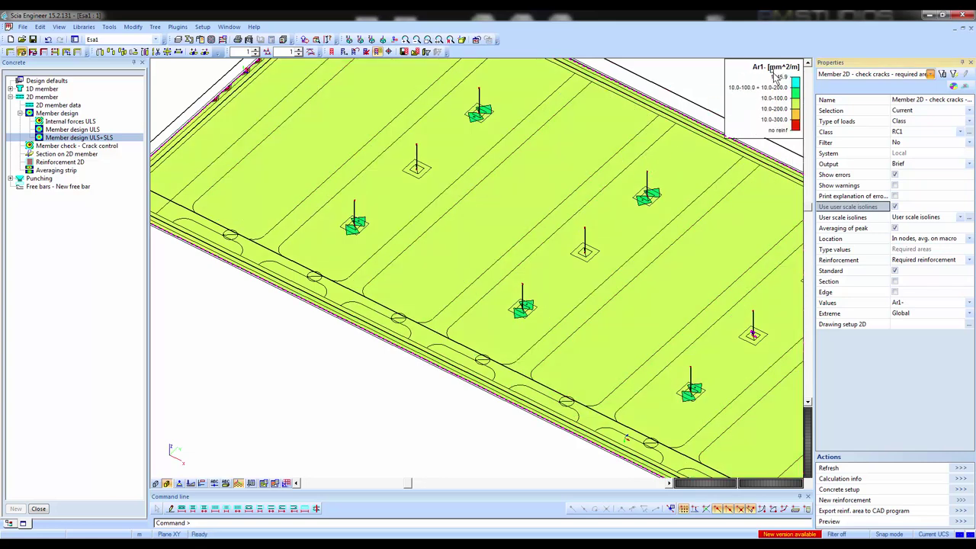
Step: Examine the Ar1- reinforcement levels around the columns and along the slab's edges against the user scale
{"action": "scroll", "coordinate": [557, 221], "scroll_direction": "down", "scroll_amount": 3}
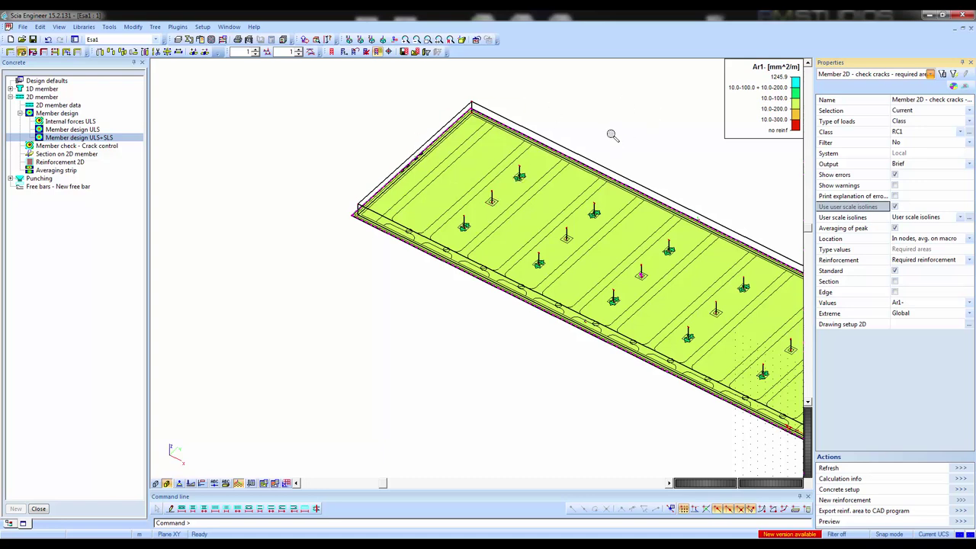
{"action": "scroll", "coordinate": [610, 135], "scroll_direction": "up", "scroll_amount": 4}
{"action": "scroll", "coordinate": [339, 302], "scroll_direction": "up", "scroll_amount": 2}
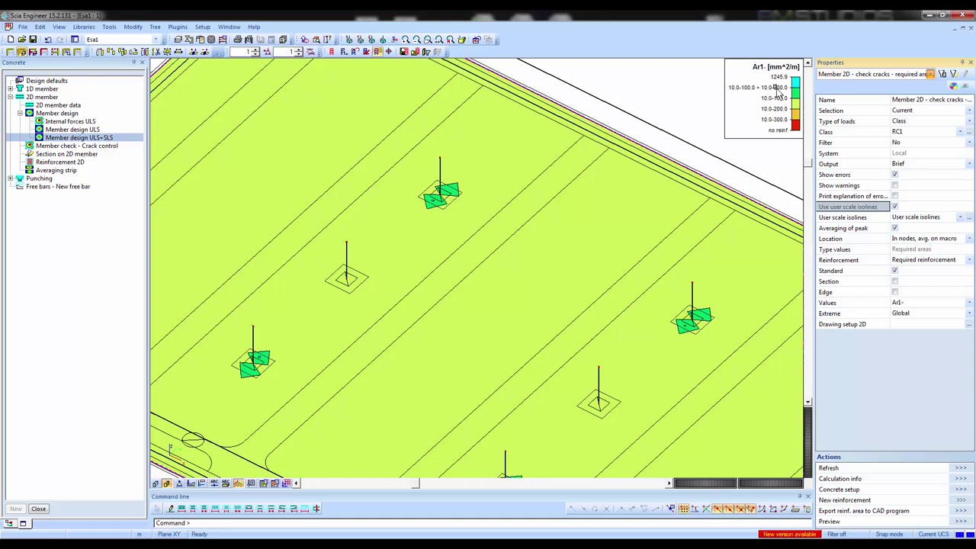
{"action": "scroll", "coordinate": [524, 296], "scroll_direction": "down", "scroll_amount": 5}
{"action": "scroll", "coordinate": [532, 221], "scroll_direction": "down", "scroll_amount": 2}
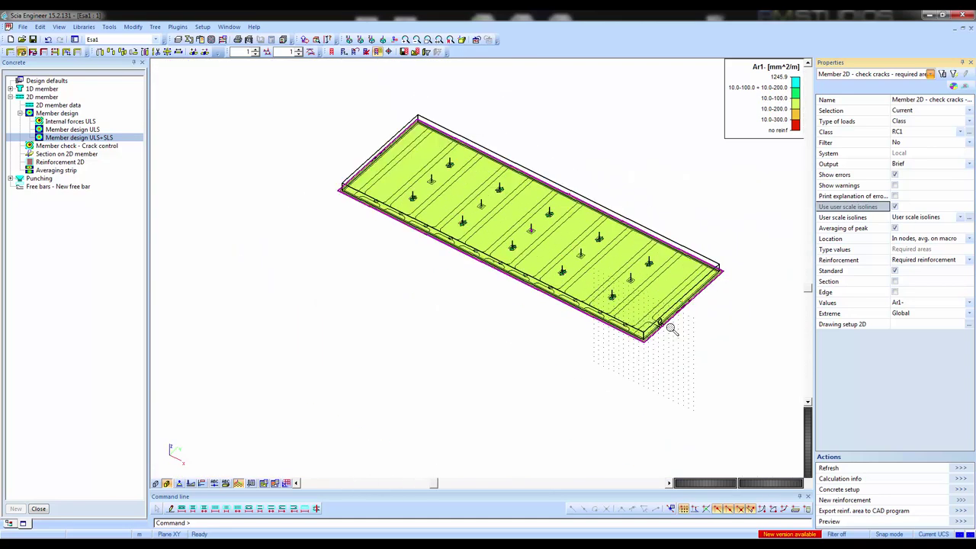
{"action": "scroll", "coordinate": [671, 329], "scroll_direction": "up", "scroll_amount": 5}
{"action": "scroll", "coordinate": [709, 263], "scroll_direction": "up", "scroll_amount": 3}
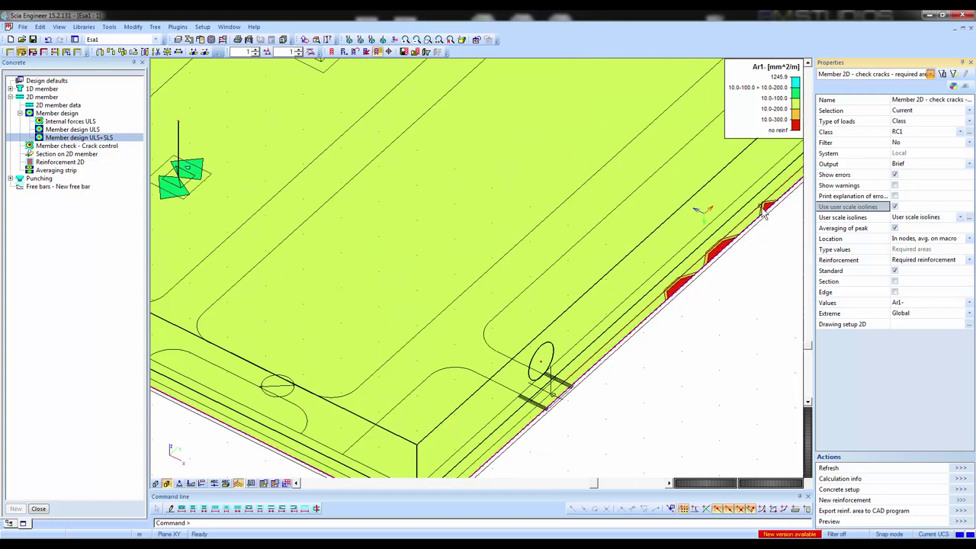
{"action": "scroll", "coordinate": [709, 263], "scroll_direction": "down", "scroll_amount": 4}
{"action": "scroll", "coordinate": [648, 252], "scroll_direction": "up", "scroll_amount": 1}
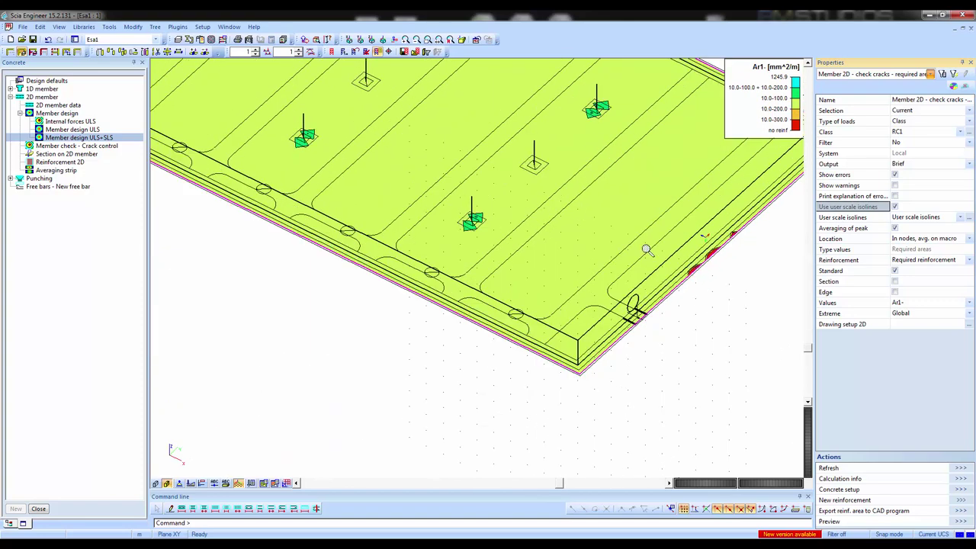
{"action": "scroll", "coordinate": [648, 251], "scroll_direction": "down", "scroll_amount": 1}
{"action": "scroll", "coordinate": [505, 167], "scroll_direction": "up", "scroll_amount": 3}
{"action": "scroll", "coordinate": [430, 160], "scroll_direction": "down", "scroll_amount": 3}
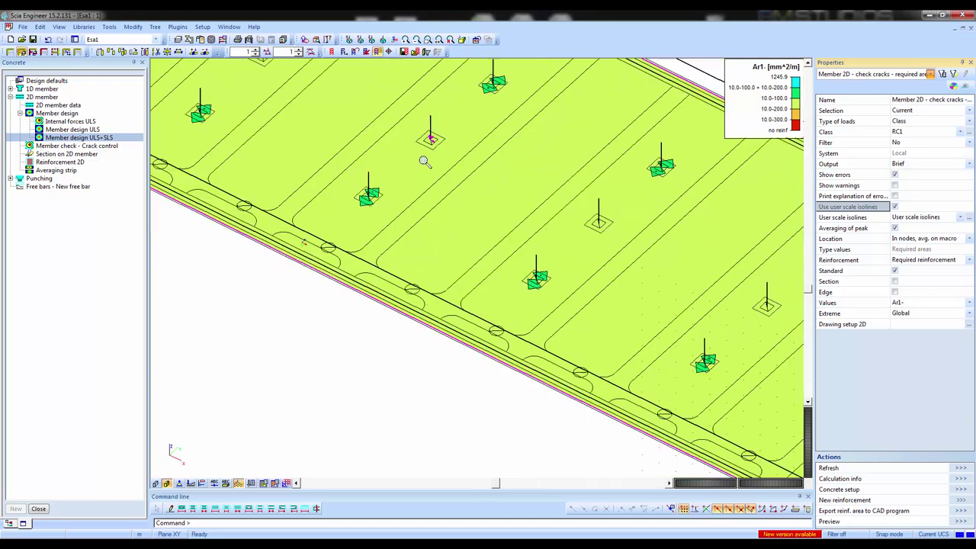
{"action": "scroll", "coordinate": [430, 160], "scroll_direction": "up", "scroll_amount": 2}
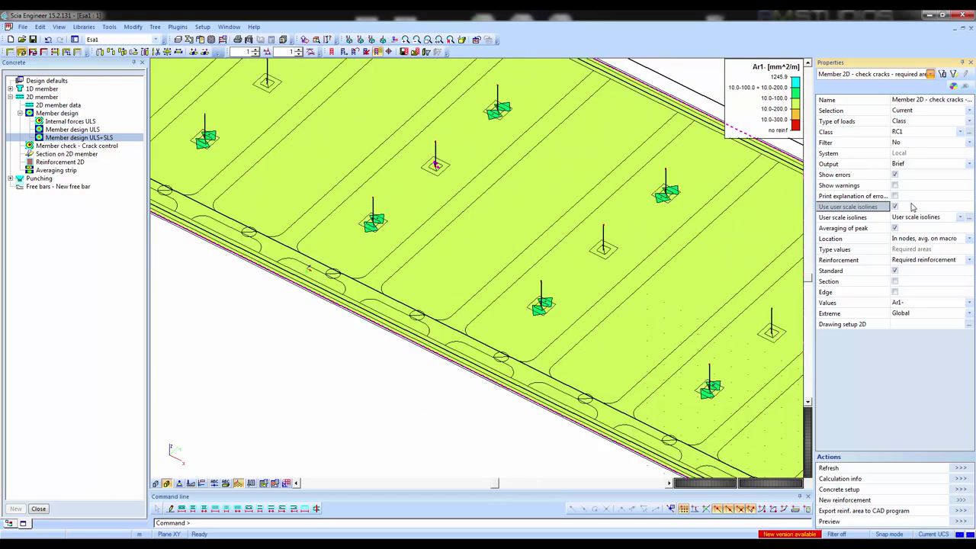
Step: Switch the design values to Ar1+, regenerate the display and inspect the whole slab
{"action": "left_click", "coordinate": [907, 304]}
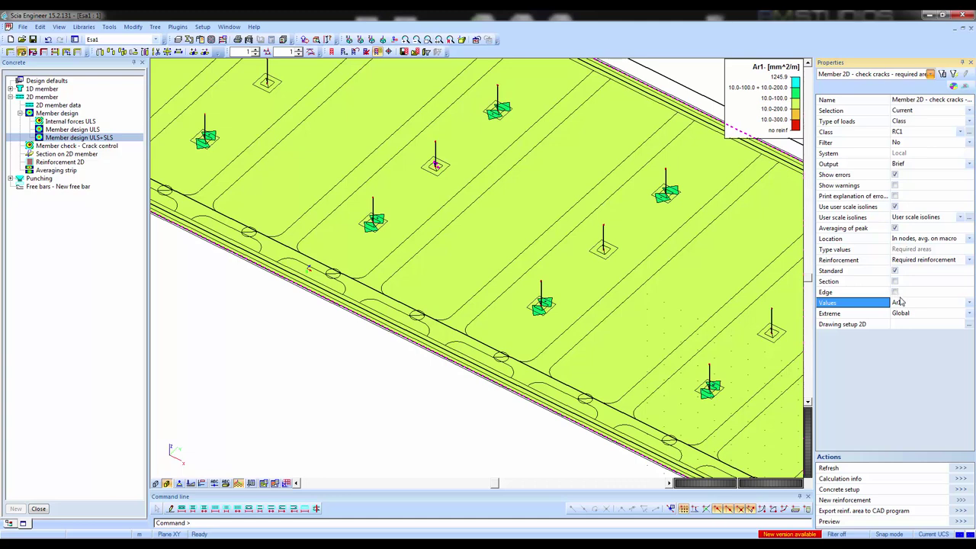
{"action": "left_click", "coordinate": [903, 304]}
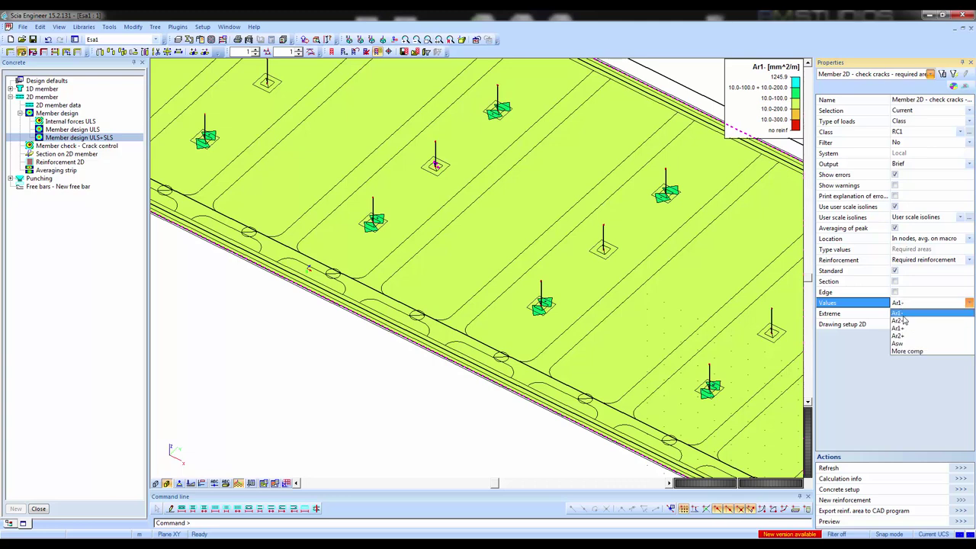
{"action": "left_click", "coordinate": [904, 329]}
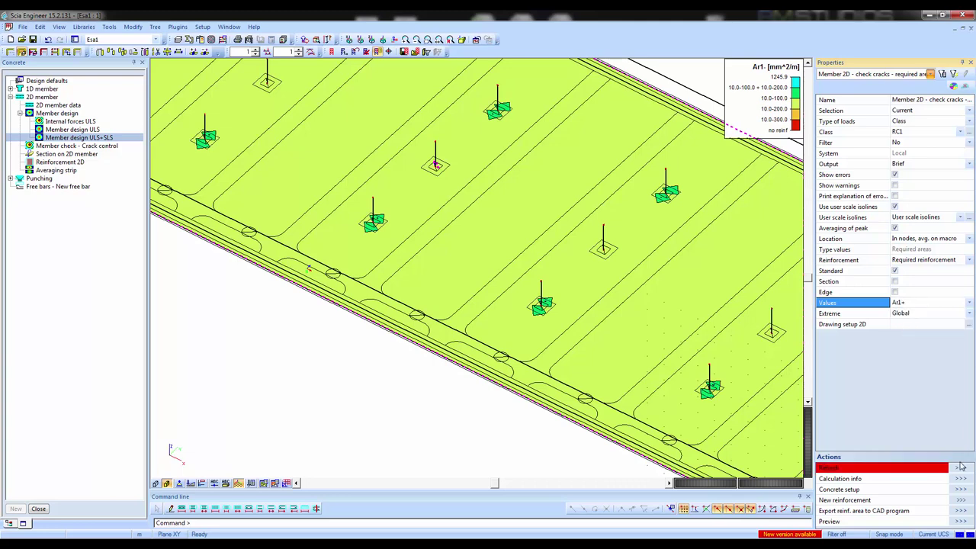
{"action": "left_click", "coordinate": [961, 467]}
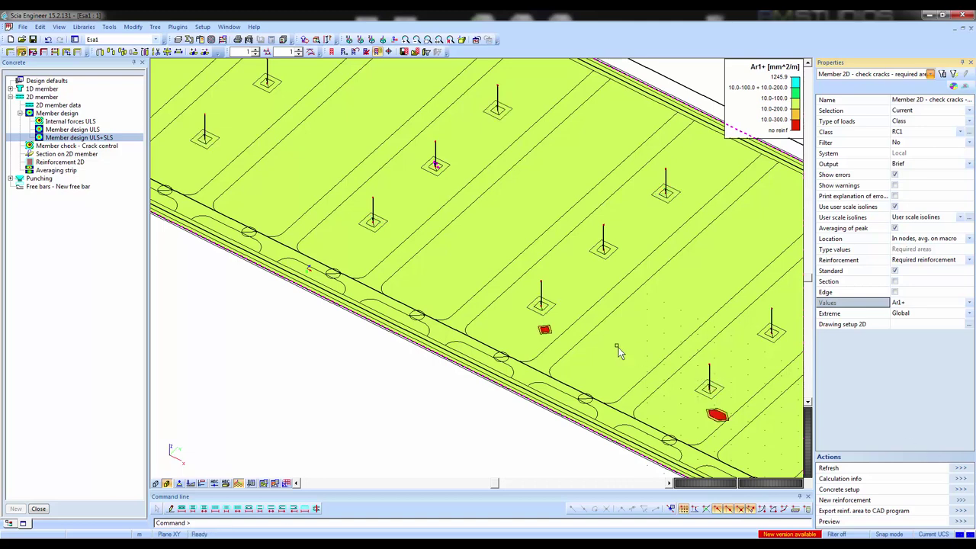
{"action": "scroll", "coordinate": [579, 339], "scroll_direction": "down", "scroll_amount": 3}
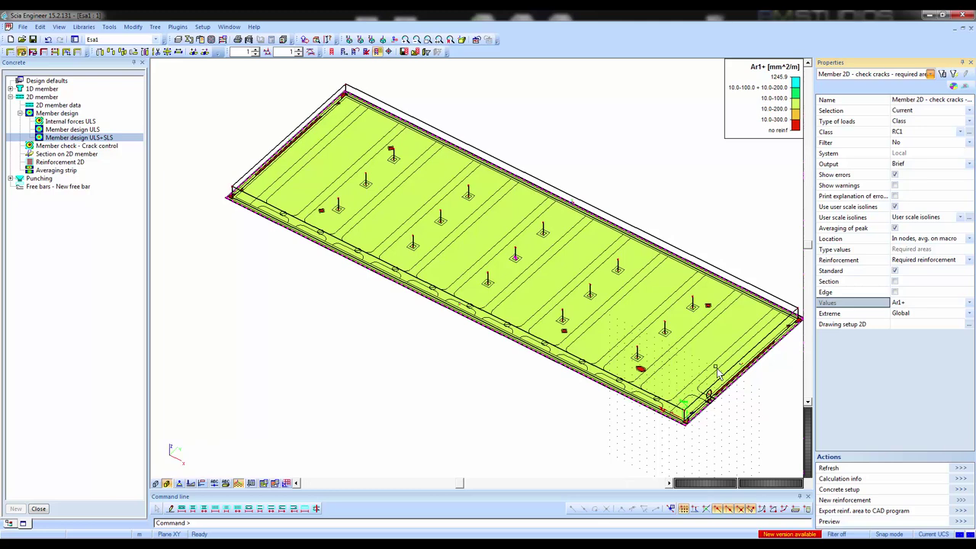
Step: Open the punching check and set its load type to Combinations with EN-ULS
{"action": "left_click", "coordinate": [13, 182]}
{"action": "left_click", "coordinate": [48, 195]}
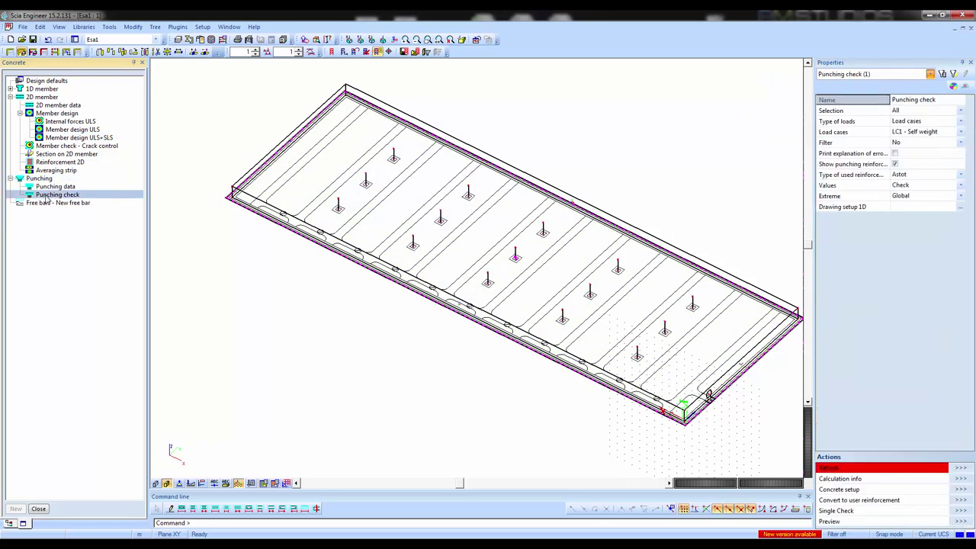
{"action": "left_click", "coordinate": [898, 120]}
{"action": "left_click", "coordinate": [900, 135]}
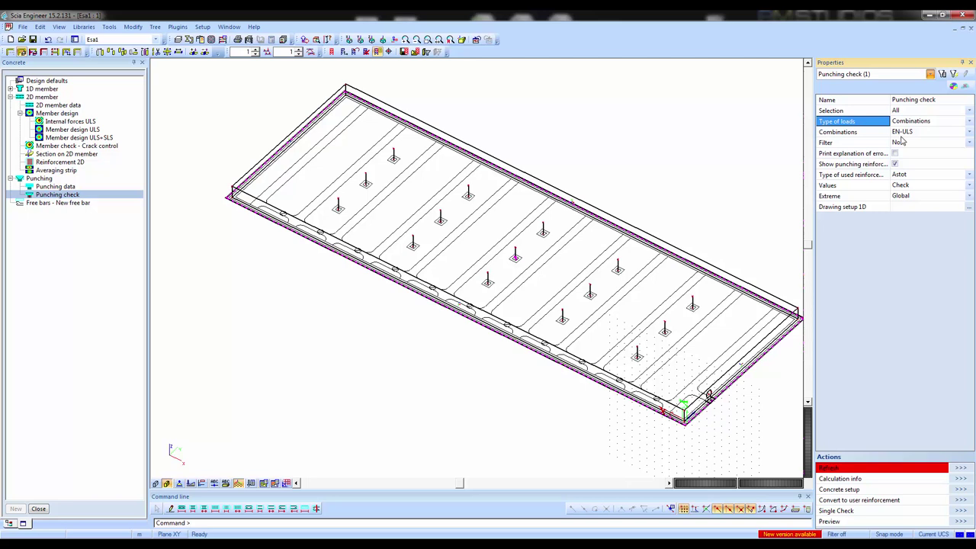
Step: Set the punching check's extreme to Node, keeping Astot reinforcement and Check values, and regenerate the results at all columns
{"action": "left_click", "coordinate": [869, 178]}
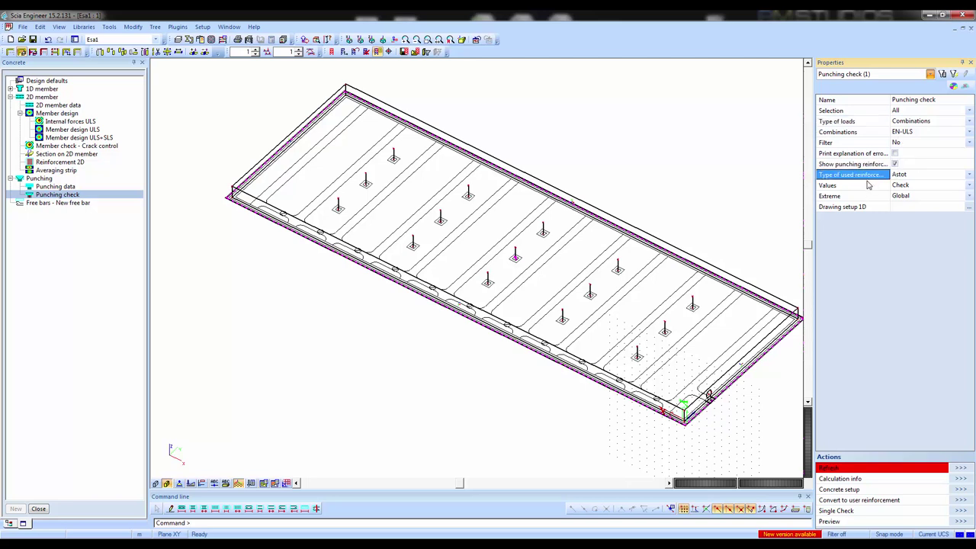
{"action": "left_click", "coordinate": [904, 176]}
{"action": "left_click", "coordinate": [904, 176]}
{"action": "left_click", "coordinate": [869, 187]}
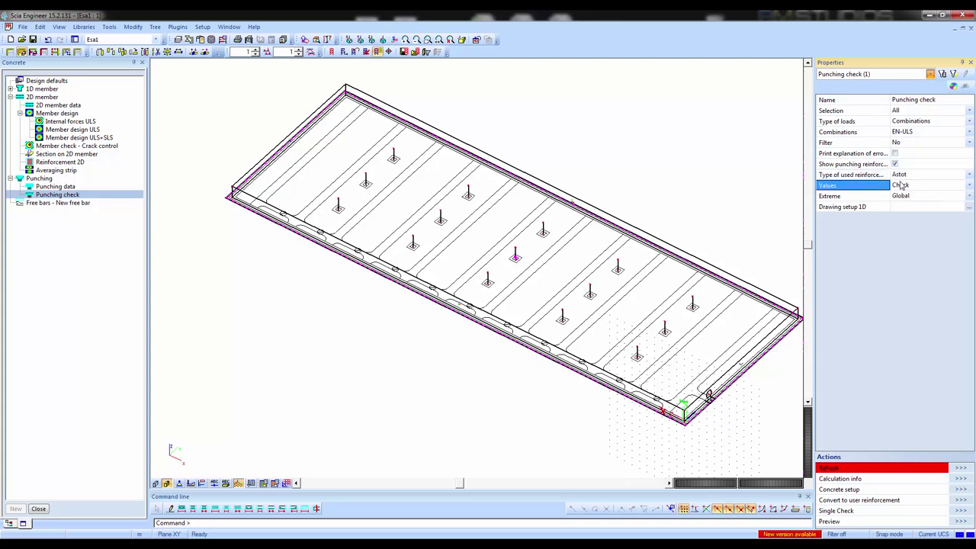
{"action": "left_click", "coordinate": [902, 187]}
{"action": "left_click", "coordinate": [900, 195]}
{"action": "left_click", "coordinate": [896, 196]}
{"action": "left_click", "coordinate": [897, 197]}
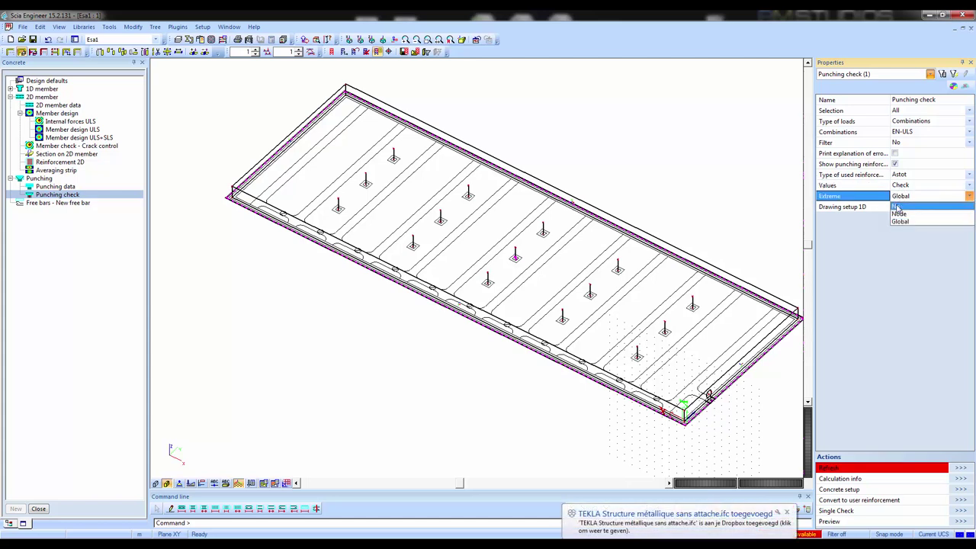
{"action": "left_click", "coordinate": [898, 214]}
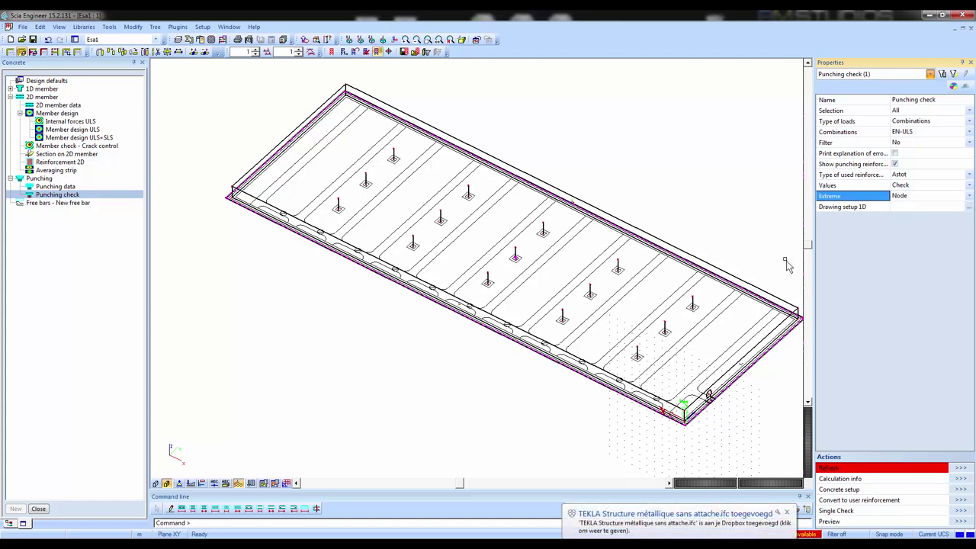
{"action": "left_click", "coordinate": [960, 468]}
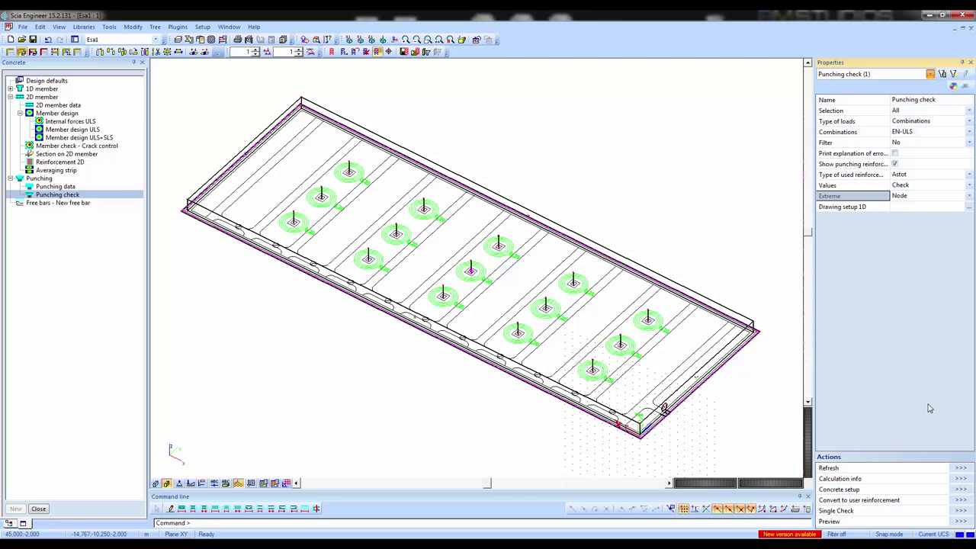
Step: Preview the punching check report, read its shear resistance, plate reinforcement and critical section load tables, and close the preview
{"action": "left_click", "coordinate": [959, 522]}
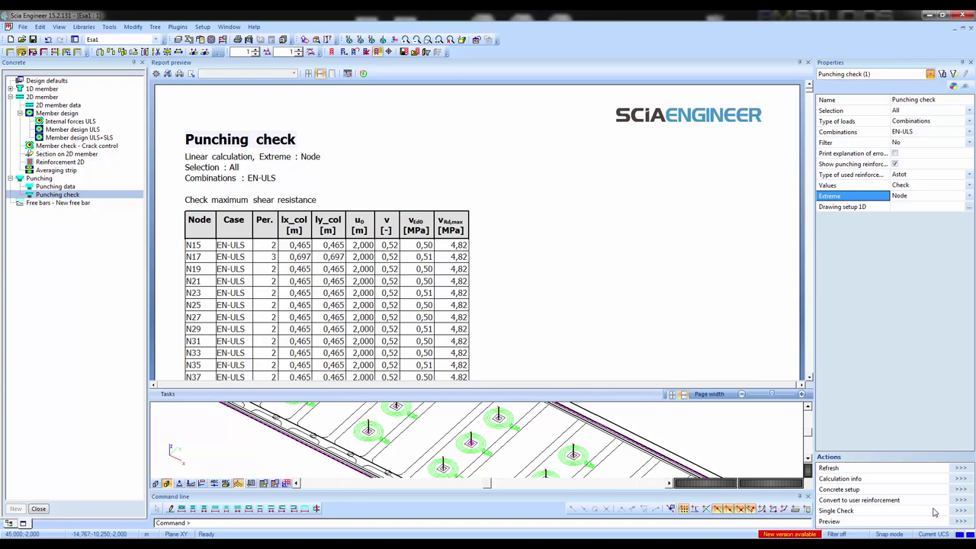
{"action": "scroll", "coordinate": [576, 287], "scroll_direction": "down", "scroll_amount": 2}
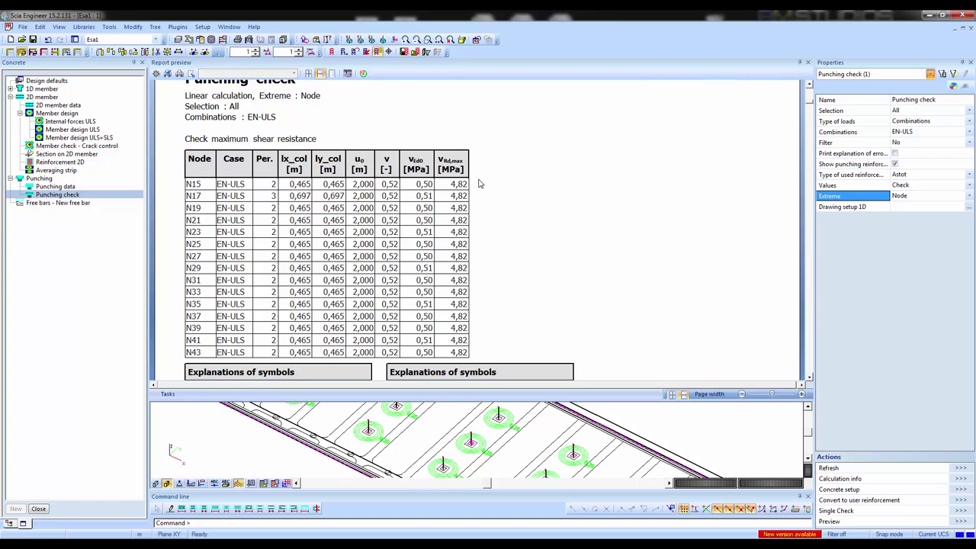
{"action": "scroll", "coordinate": [512, 188], "scroll_direction": "down", "scroll_amount": 8}
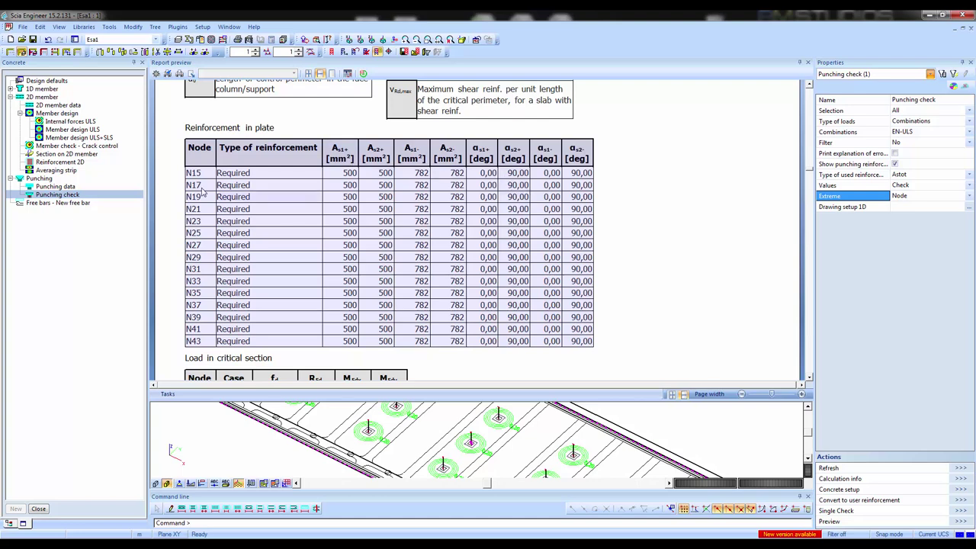
{"action": "scroll", "coordinate": [273, 239], "scroll_direction": "down", "scroll_amount": 8}
{"action": "scroll", "coordinate": [276, 235], "scroll_direction": "up", "scroll_amount": 2}
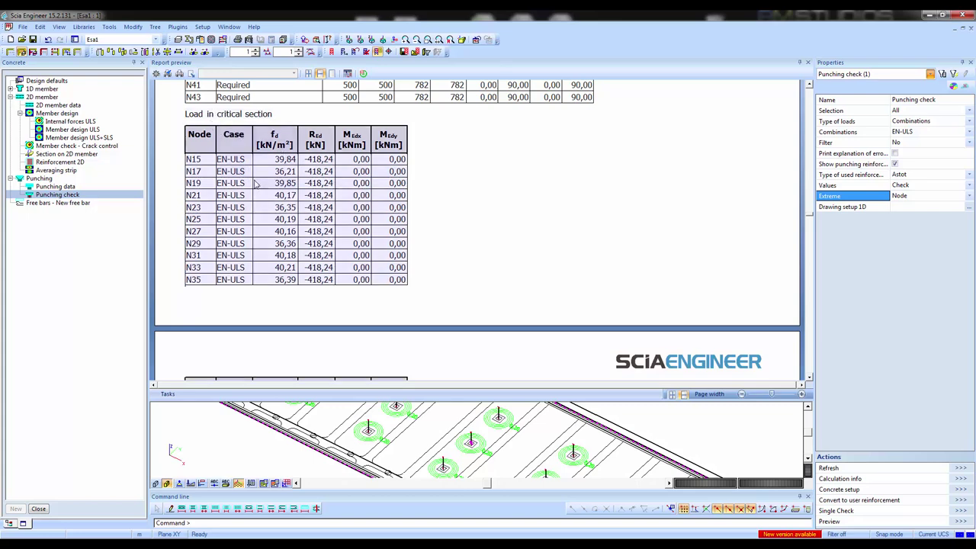
{"action": "scroll", "coordinate": [267, 192], "scroll_direction": "down", "scroll_amount": 6}
{"action": "scroll", "coordinate": [268, 196], "scroll_direction": "down", "scroll_amount": 4}
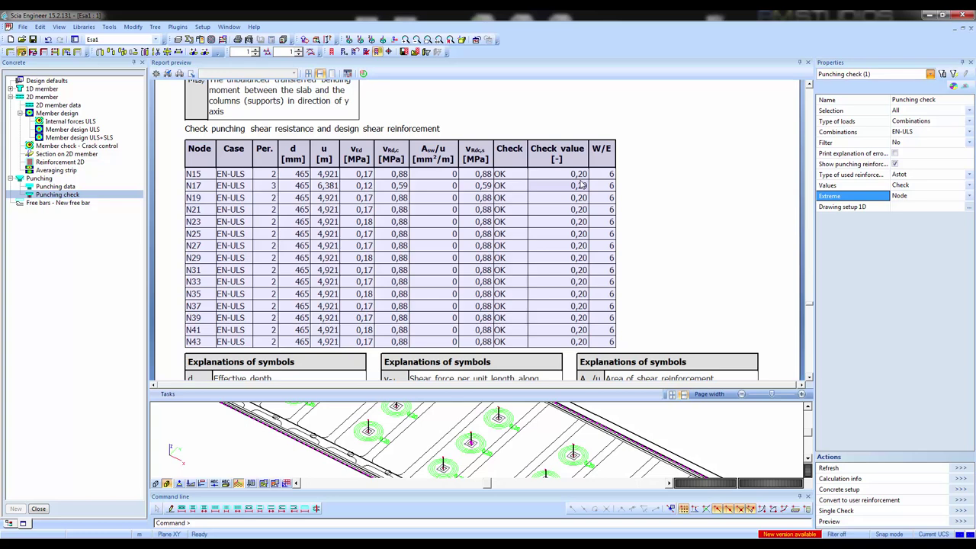
{"action": "left_click", "coordinate": [808, 62]}
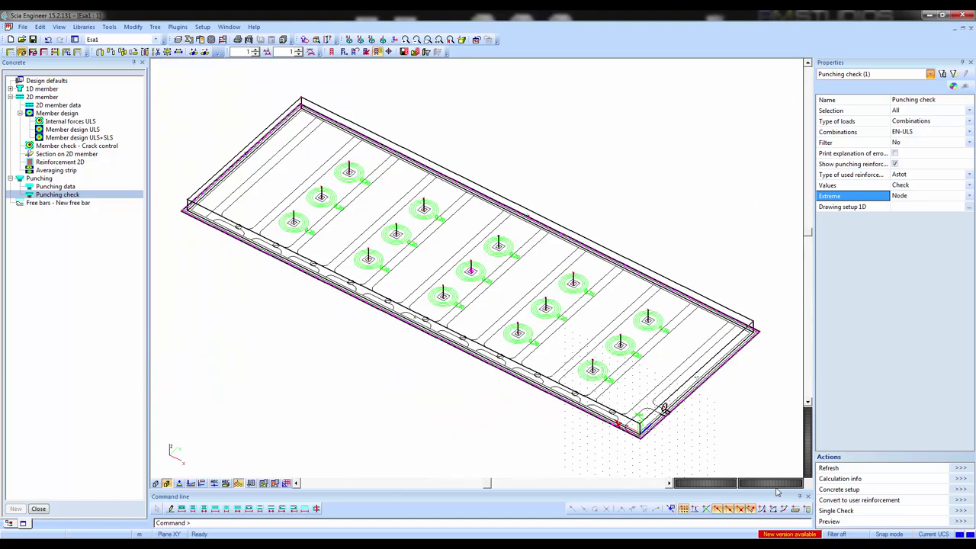
Step: Run a single punching check on node N35 and review its geometry, holes, EN-ULS loads and main reinforcement
{"action": "left_click", "coordinate": [959, 510]}
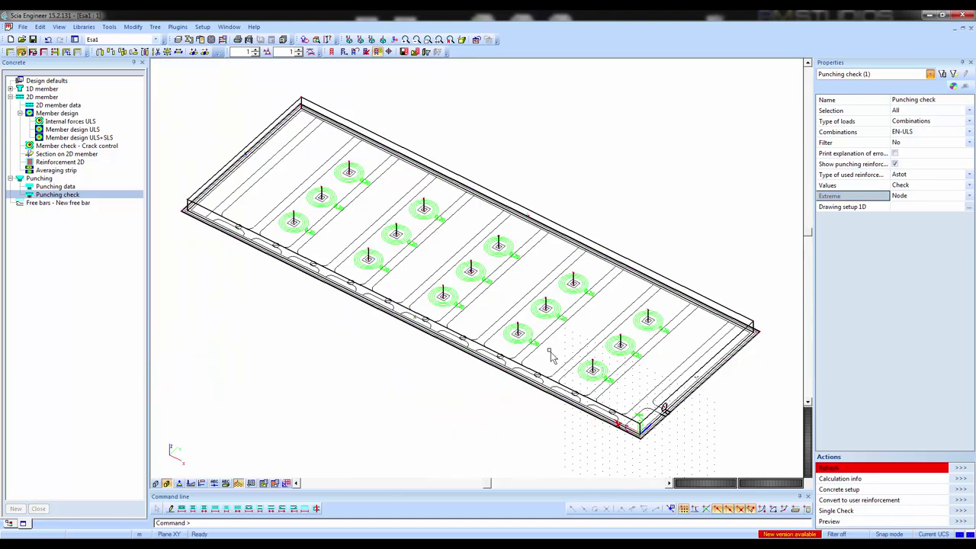
{"action": "left_click", "coordinate": [543, 308]}
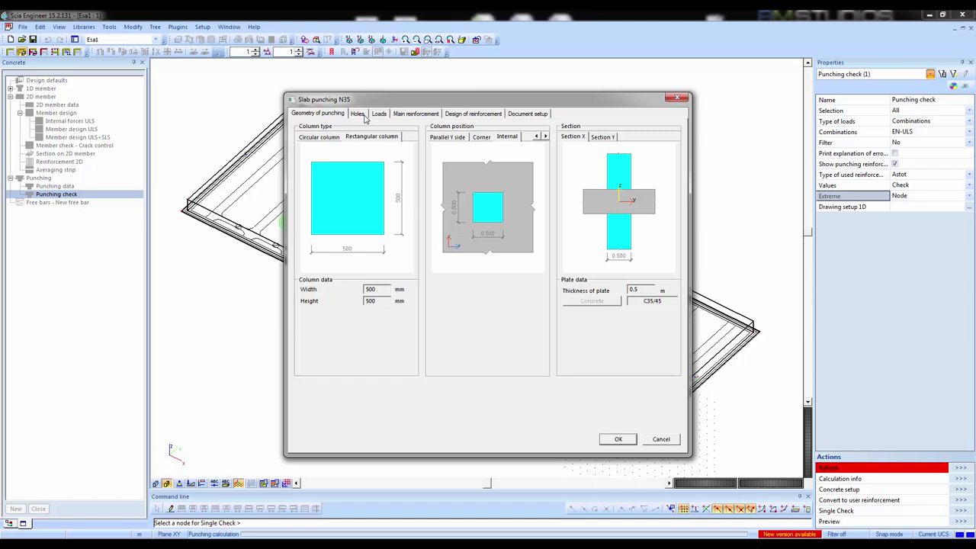
{"action": "left_click", "coordinate": [357, 113]}
{"action": "left_click", "coordinate": [378, 114]}
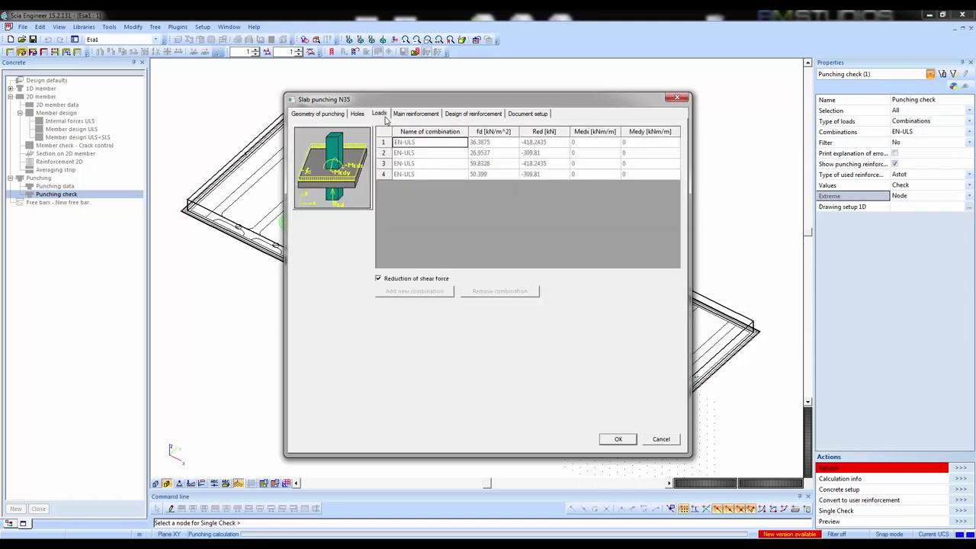
{"action": "left_click", "coordinate": [433, 154]}
{"action": "left_click", "coordinate": [432, 165]}
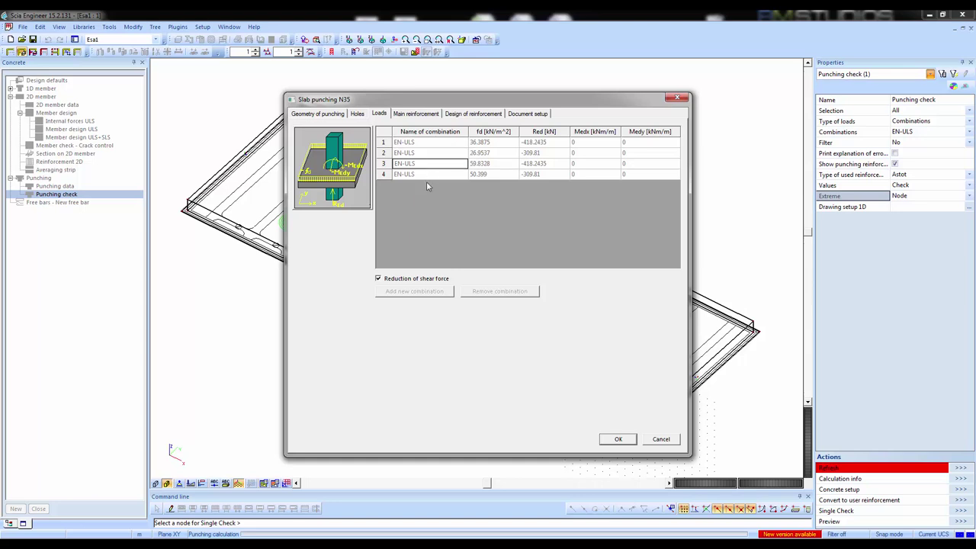
{"action": "left_click", "coordinate": [428, 176]}
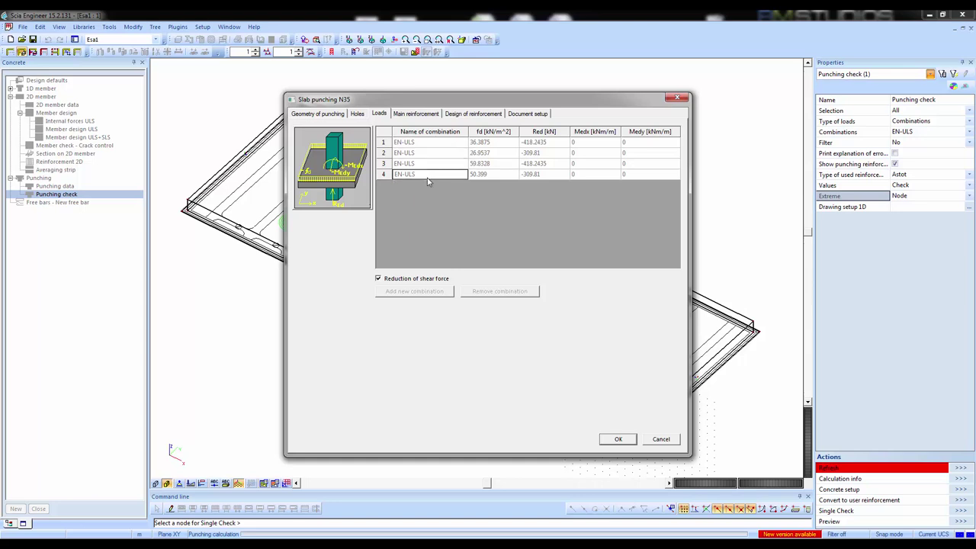
{"action": "left_click", "coordinate": [488, 175]}
{"action": "left_click", "coordinate": [417, 115]}
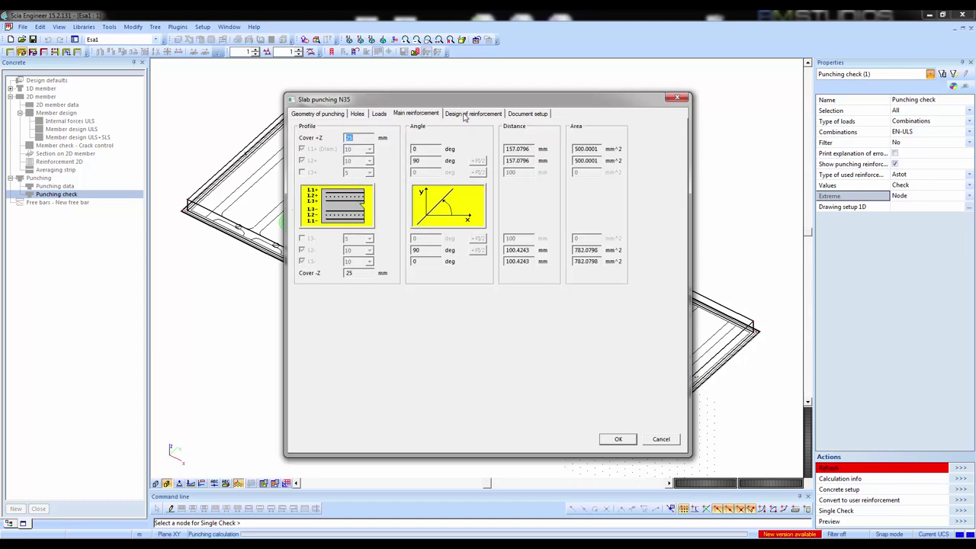
Step: Compare N35's reinforcement design results across the EN-ULS load combinations, finishing on EN-ULS/1
{"action": "left_click", "coordinate": [461, 113]}
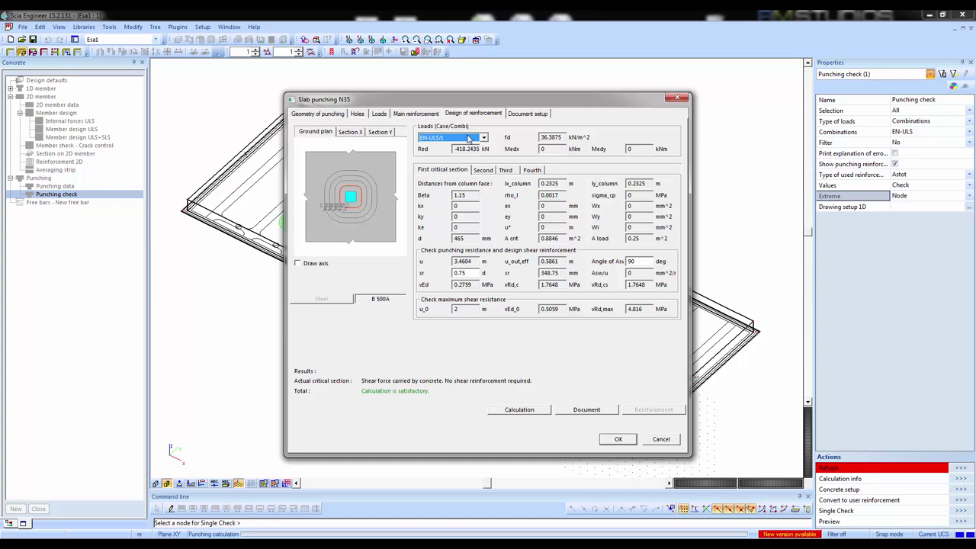
{"action": "left_click", "coordinate": [468, 139]}
{"action": "left_click", "coordinate": [461, 153]}
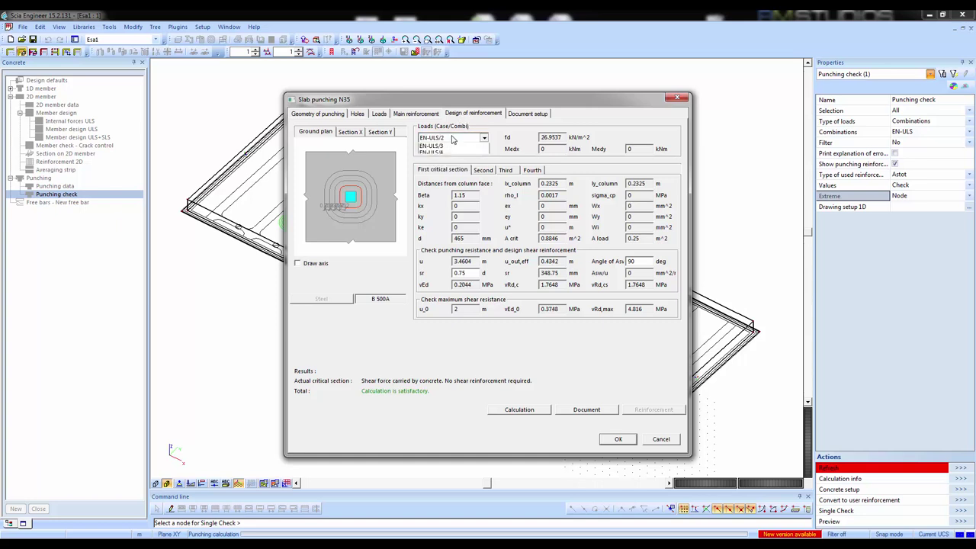
{"action": "left_click", "coordinate": [456, 138]}
{"action": "left_click", "coordinate": [450, 160]}
{"action": "left_click", "coordinate": [456, 137]}
{"action": "left_click", "coordinate": [449, 160]}
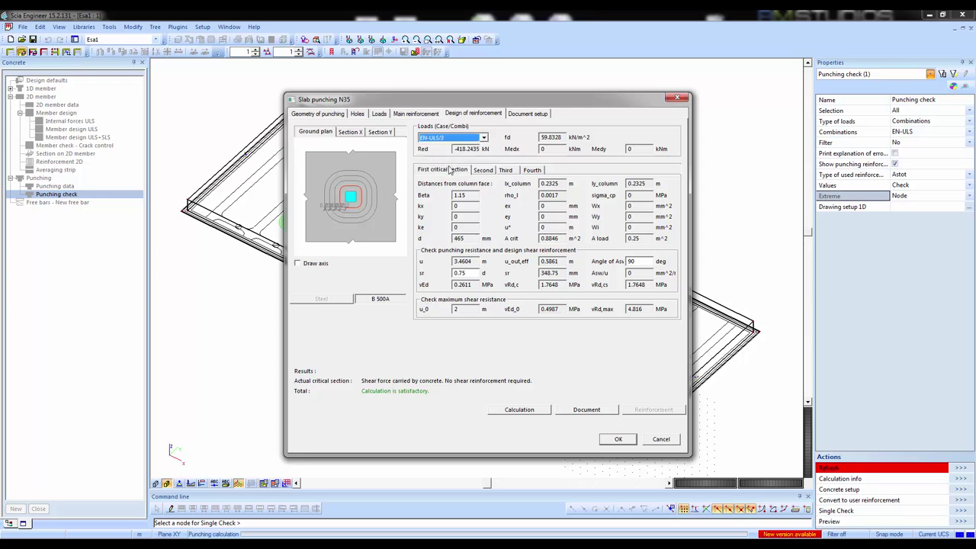
{"action": "left_click", "coordinate": [456, 137]}
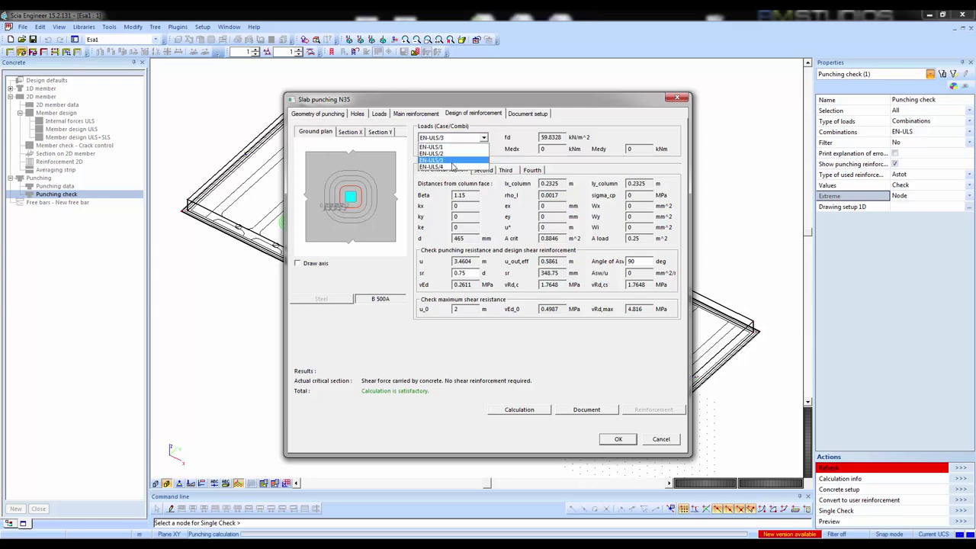
{"action": "left_click", "coordinate": [451, 160]}
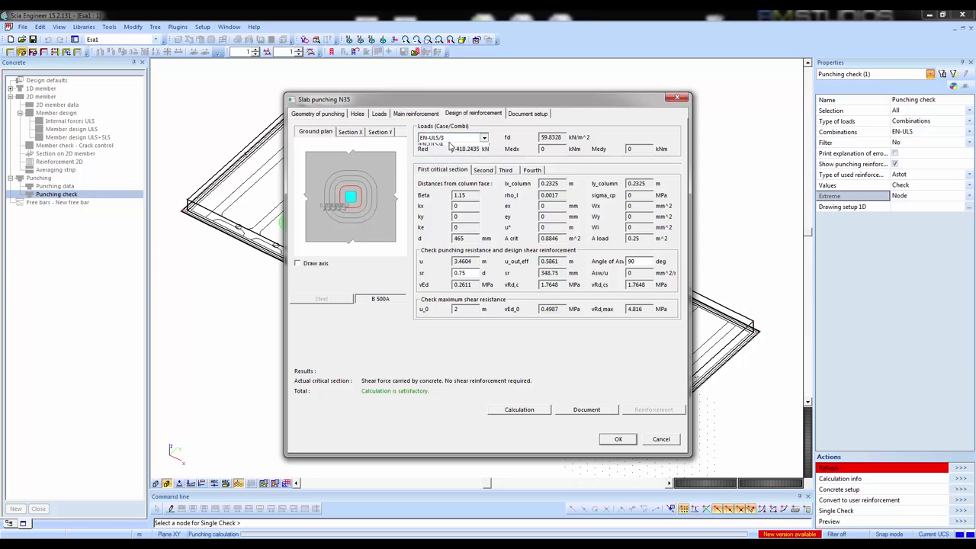
{"action": "left_click", "coordinate": [452, 138]}
{"action": "left_click", "coordinate": [448, 146]}
Step: Examine the first to fourth critical sections of N35 under EN-ULS/1 and return to the first
{"action": "left_click", "coordinate": [436, 171]}
{"action": "left_click", "coordinate": [483, 170]}
{"action": "left_click", "coordinate": [505, 170]}
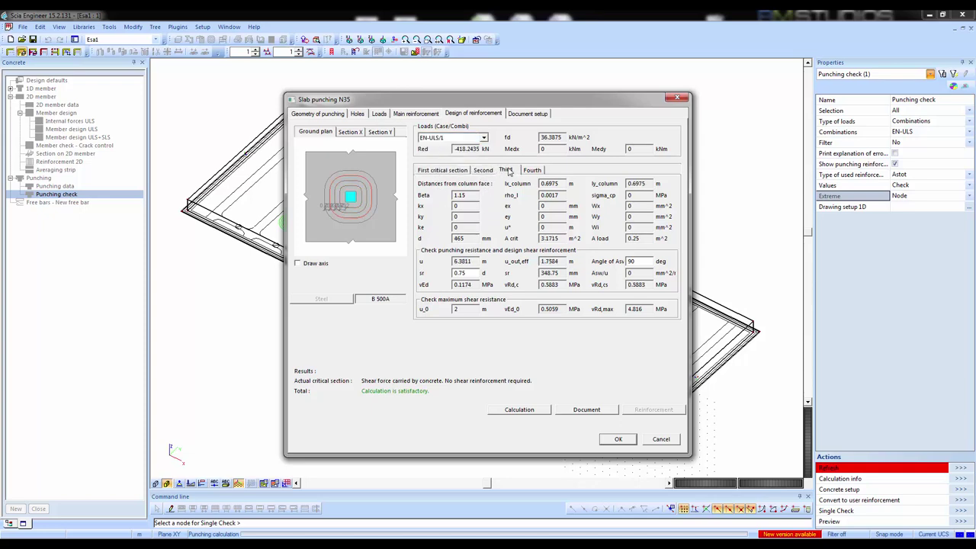
{"action": "left_click", "coordinate": [532, 170]}
{"action": "left_click", "coordinate": [504, 170]}
{"action": "left_click", "coordinate": [483, 170]}
{"action": "left_click", "coordinate": [457, 170]}
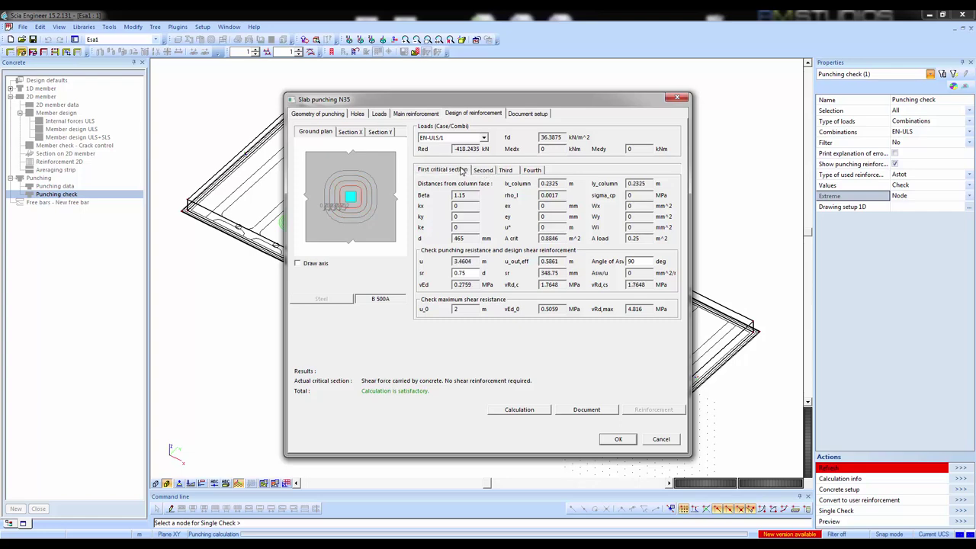
Step: Inspect N35's critical sections in the X and Y section views, compare vEd with vRd,c, and close the single check
{"action": "left_click", "coordinate": [350, 132]}
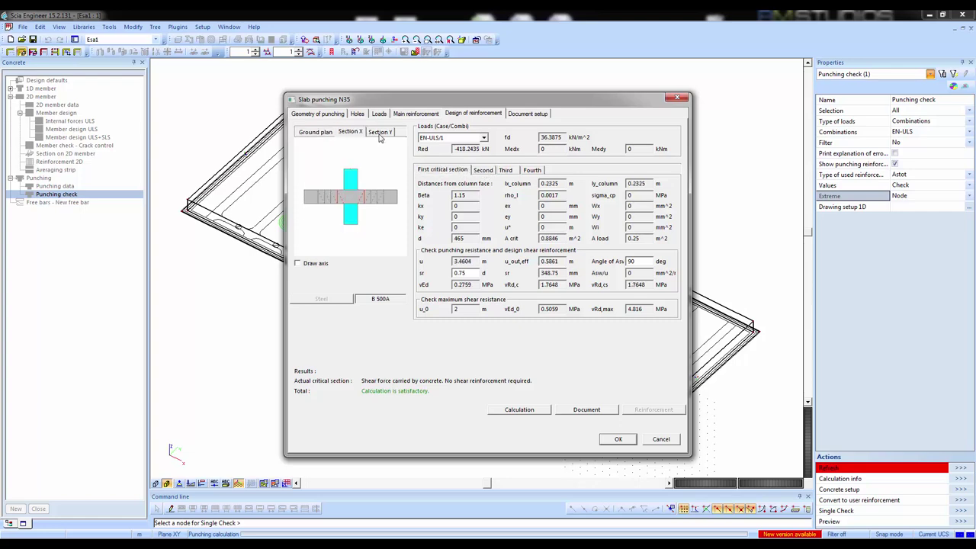
{"action": "left_click", "coordinate": [380, 133]}
{"action": "left_click", "coordinate": [357, 134]}
{"action": "left_click", "coordinate": [507, 170]}
{"action": "left_click", "coordinate": [524, 171]}
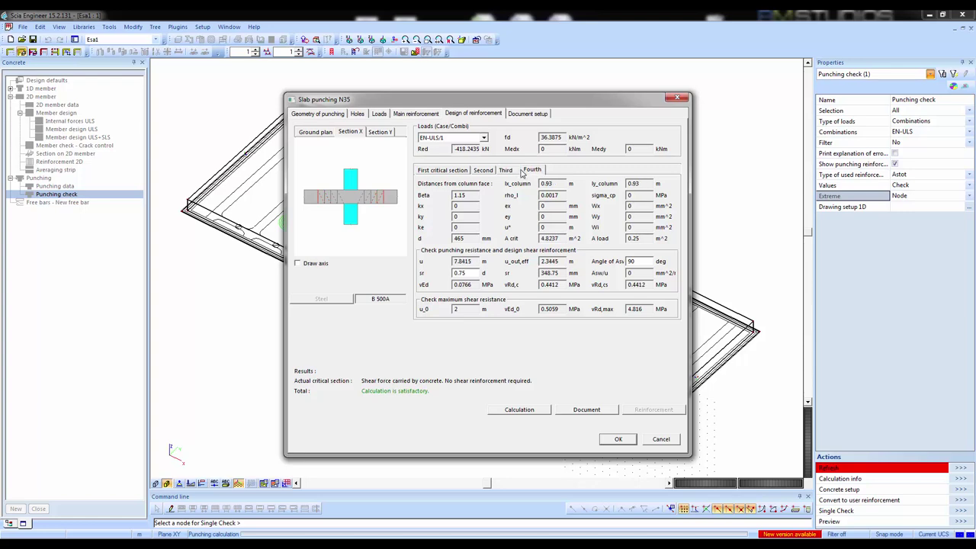
{"action": "left_click", "coordinate": [445, 171]}
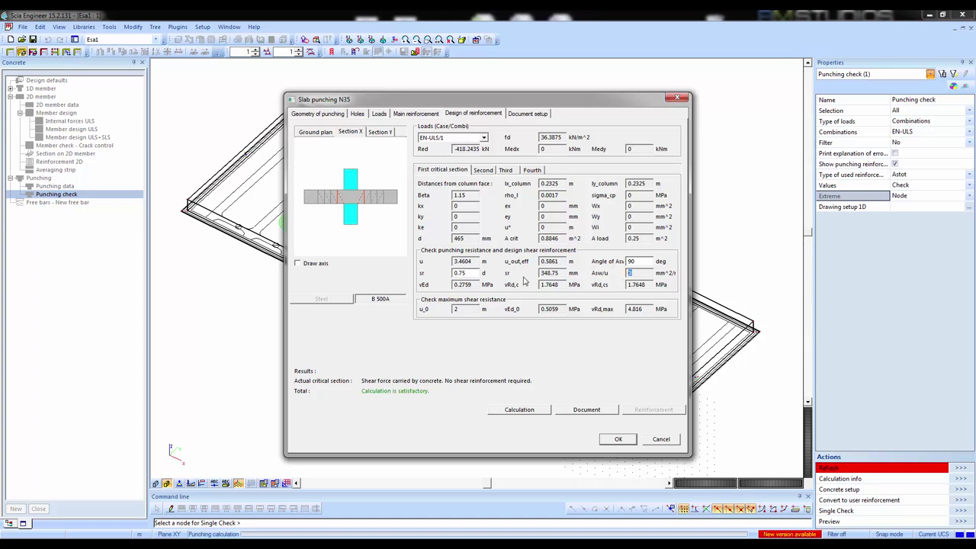
{"action": "double_click", "coordinate": [465, 285]}
{"action": "double_click", "coordinate": [560, 285]}
{"action": "left_click", "coordinate": [619, 439]}
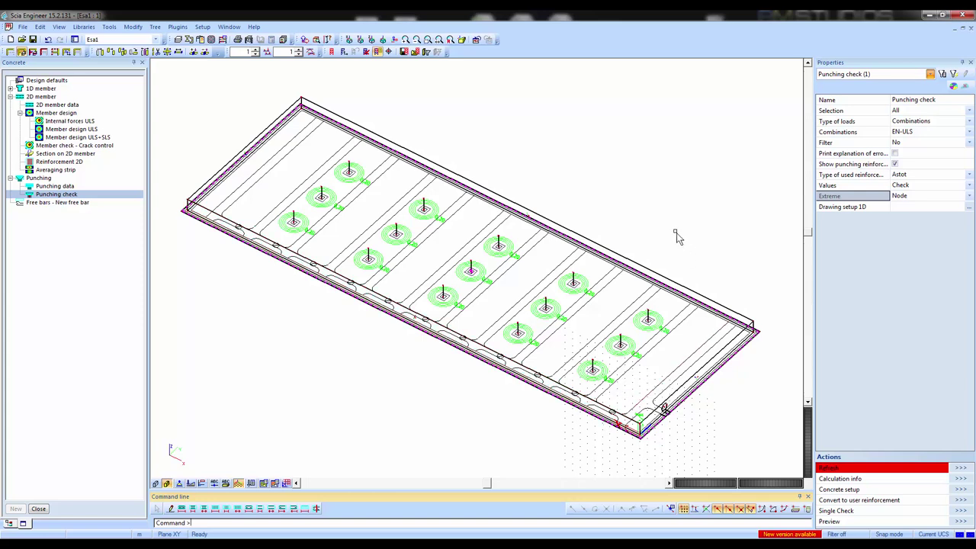
Step: Insert a live picture of the punching check into the Engineering report inbox with the default settings and close the Concrete service
{"action": "right_click", "coordinate": [720, 252]}
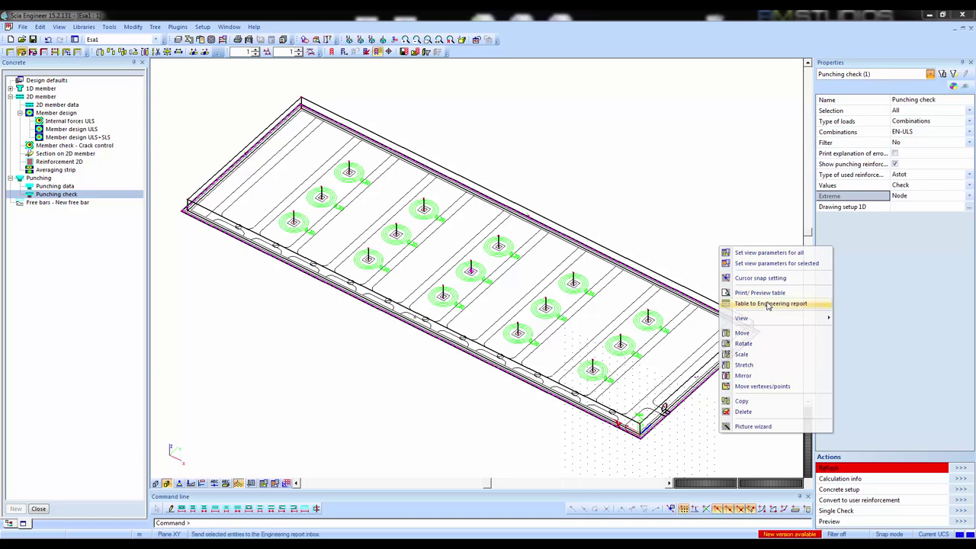
{"action": "mouse_move", "coordinate": [759, 318]}
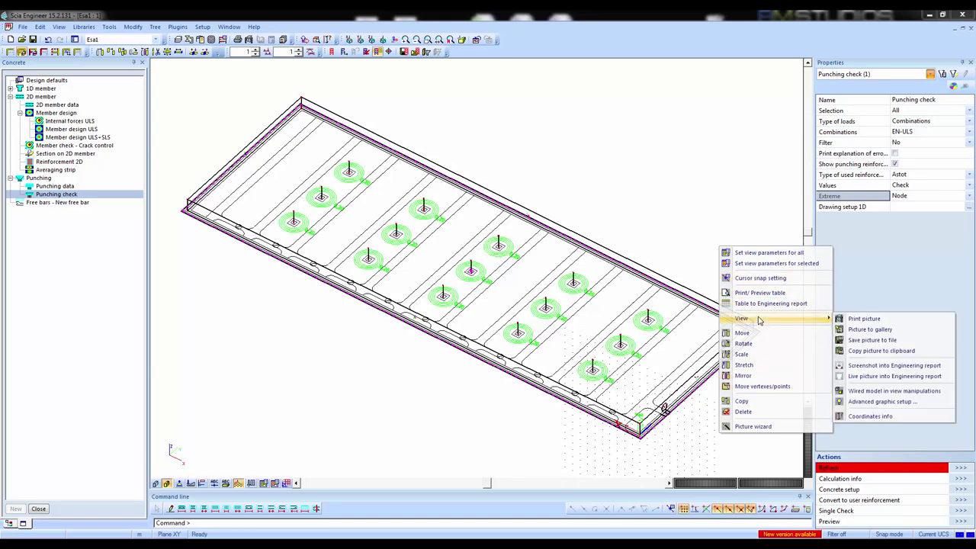
{"action": "left_click", "coordinate": [859, 376]}
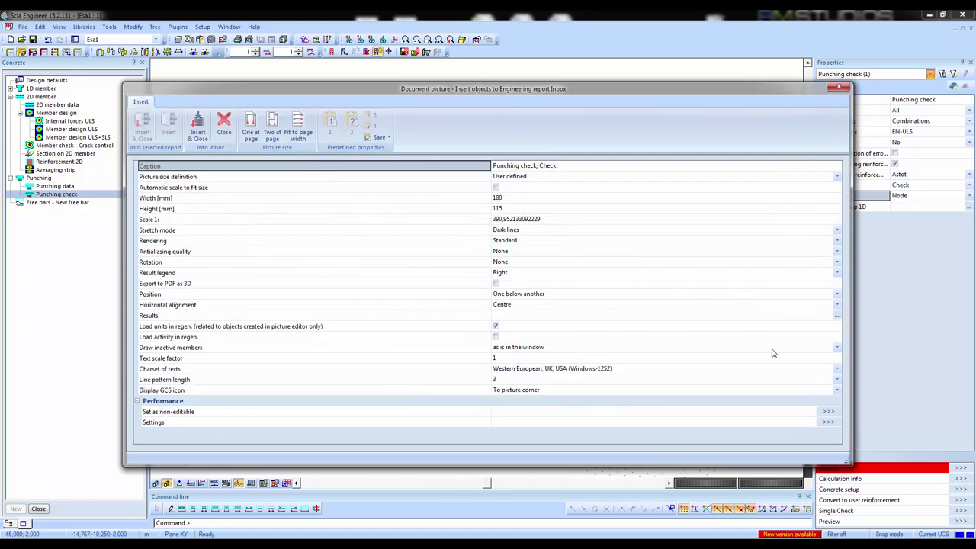
{"action": "left_click", "coordinate": [198, 126]}
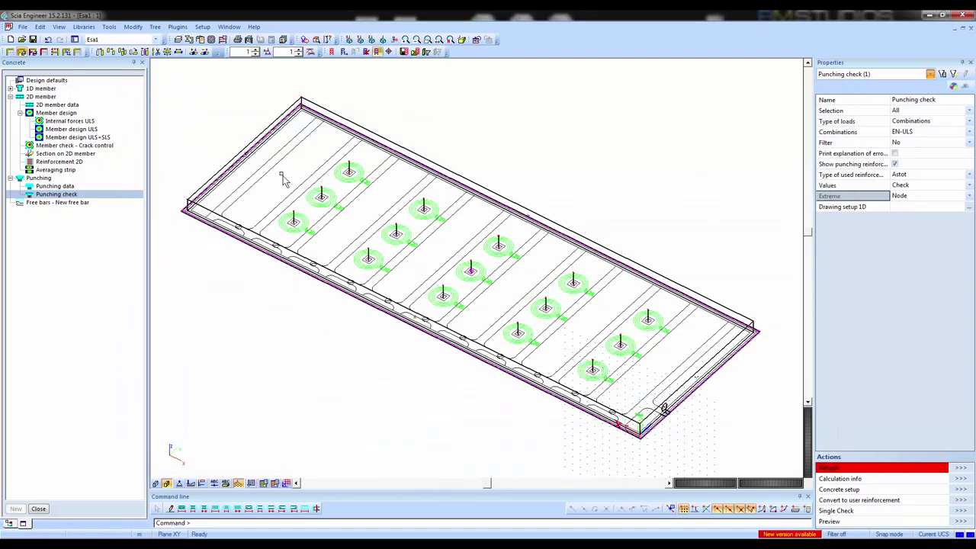
{"action": "left_click", "coordinate": [39, 509]}
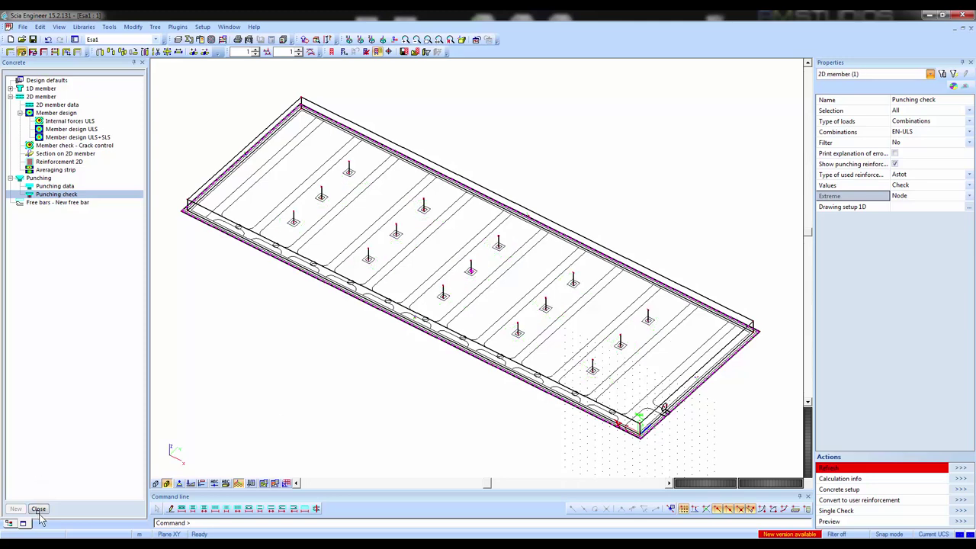
Step: Render the tank model with shaded surfaces and insert an Analysis model live picture into the Engineering report inbox
{"action": "left_click", "coordinate": [167, 484]}
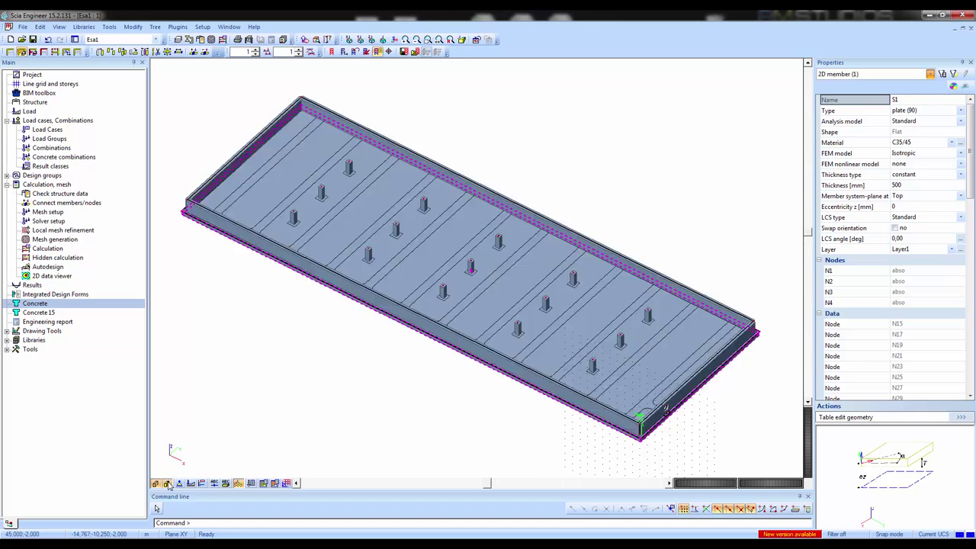
{"action": "right_click", "coordinate": [589, 176]}
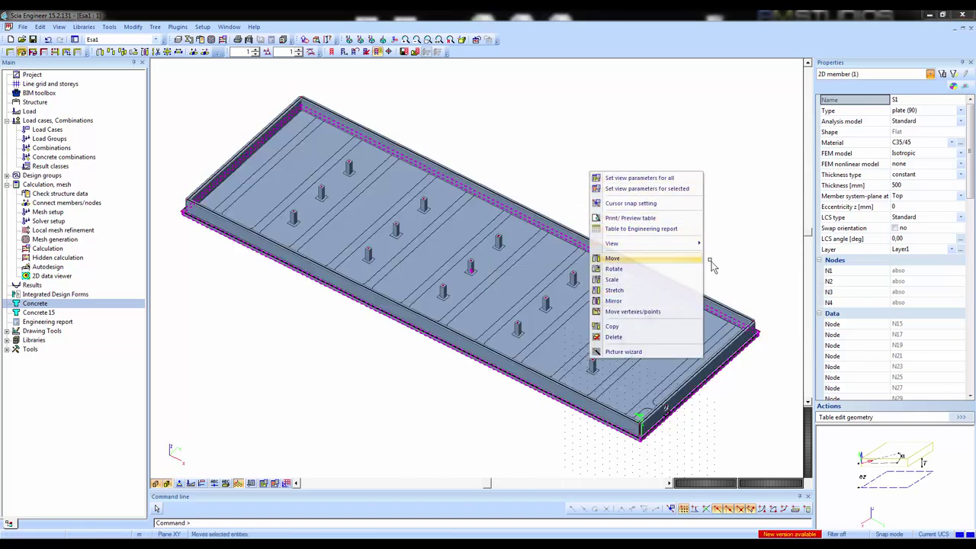
{"action": "mouse_move", "coordinate": [648, 243]}
{"action": "left_click", "coordinate": [752, 302]}
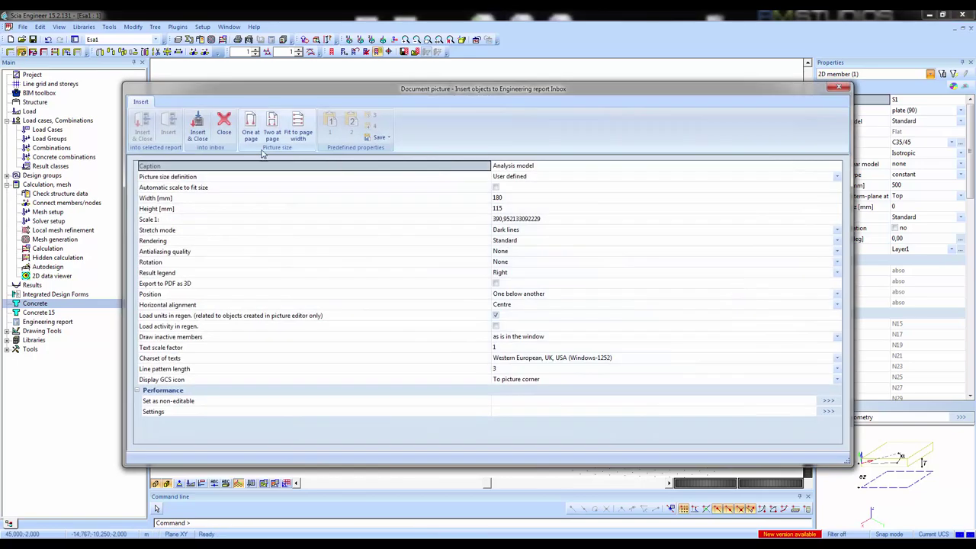
{"action": "left_click", "coordinate": [198, 128]}
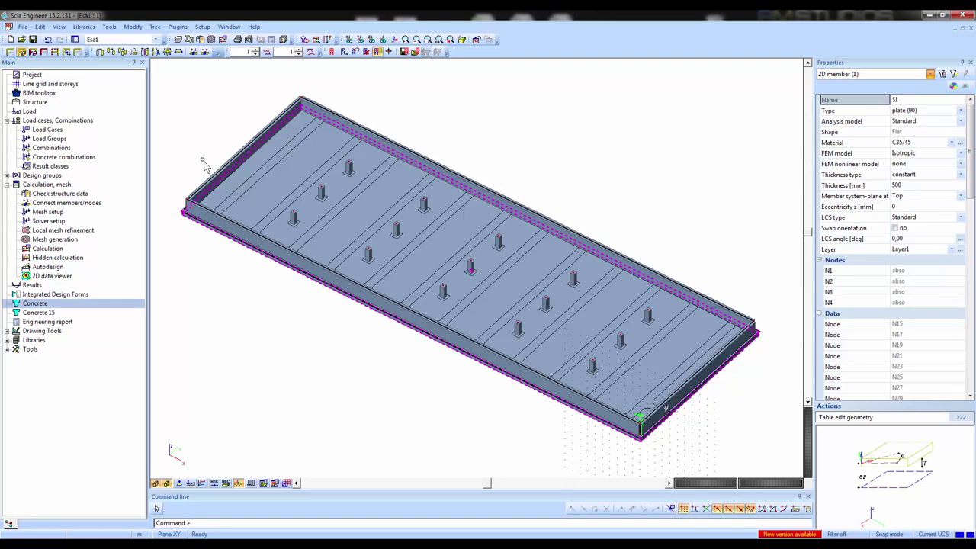
Step: Clear the slab selection and display the LC3 loads with their value labels on the model
{"action": "key", "text": "Escape"}
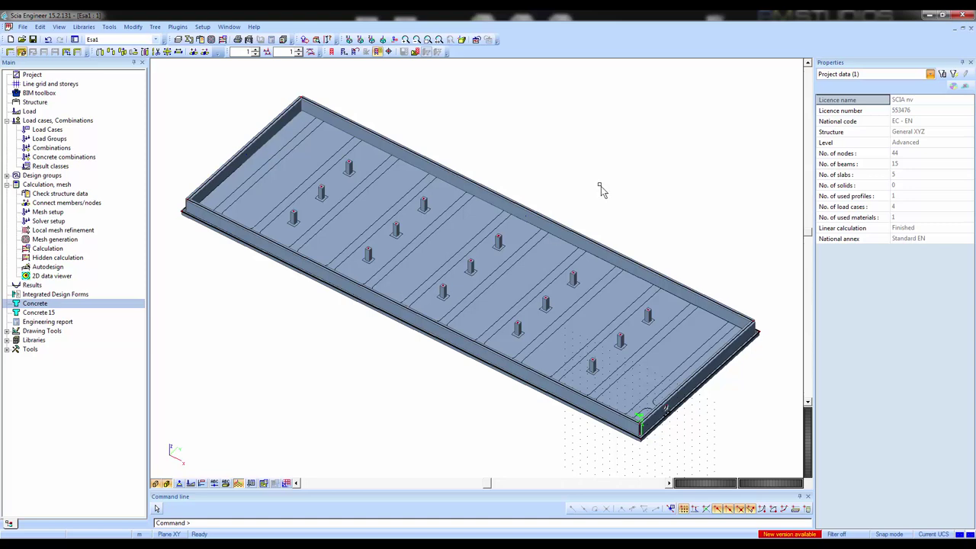
{"action": "left_click", "coordinate": [190, 483]}
{"action": "left_click", "coordinate": [248, 488]}
{"action": "left_click", "coordinate": [274, 507]}
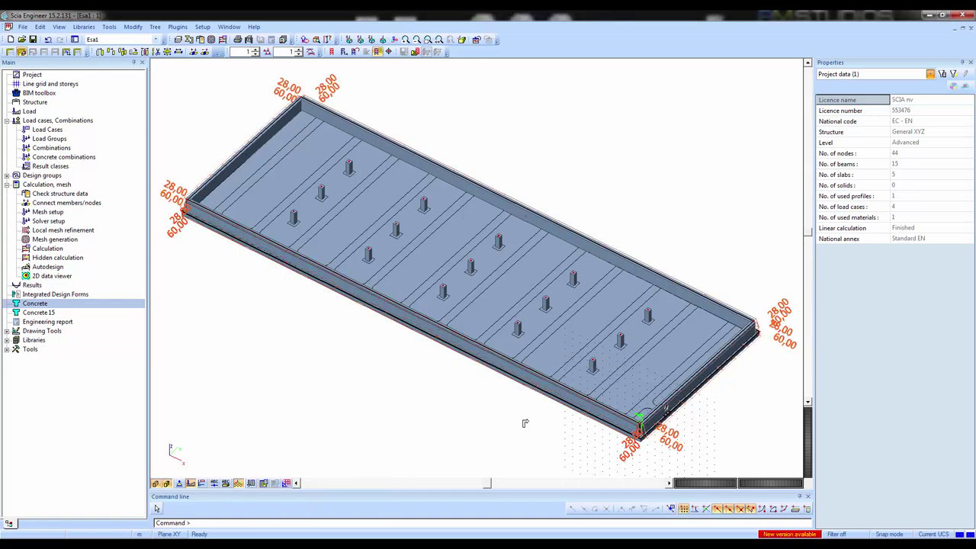
{"action": "right_click_drag", "start_coordinate": [525, 423], "coordinate": [536, 410], "text": "ctrl"}
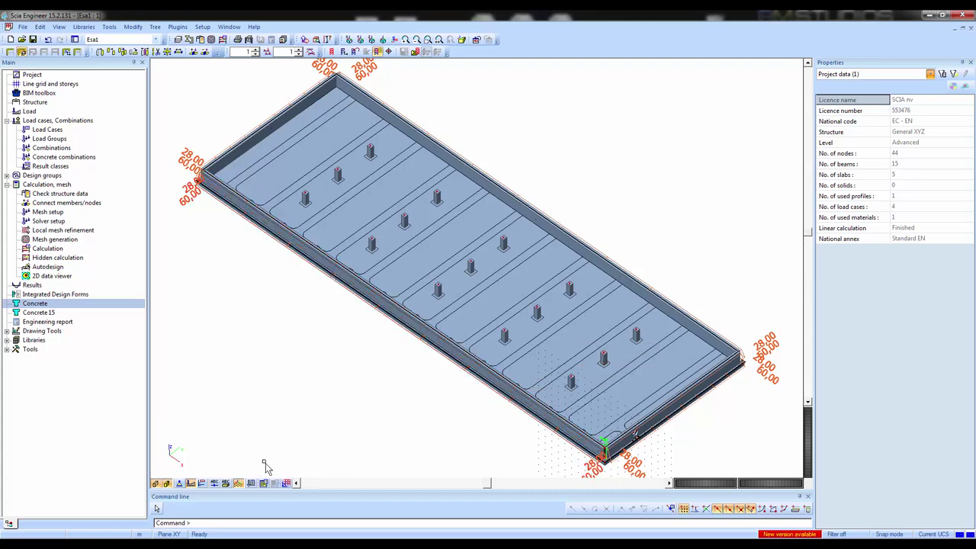
Step: Hide the column volumes and insert a live picture of the LC3 loads into the Engineering report inbox with default settings
{"action": "left_click", "coordinate": [156, 484]}
{"action": "right_click", "coordinate": [626, 231]}
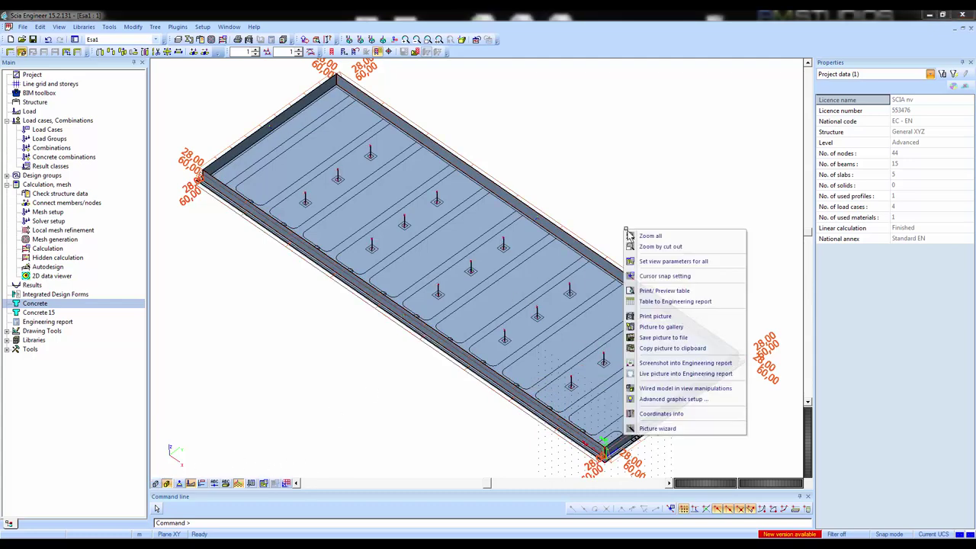
{"action": "left_click", "coordinate": [665, 373]}
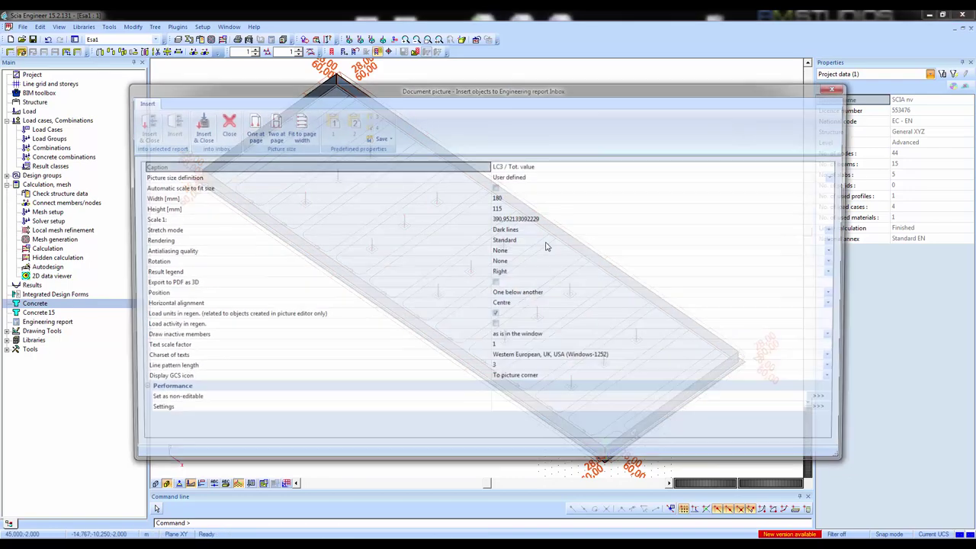
{"action": "left_click", "coordinate": [205, 131]}
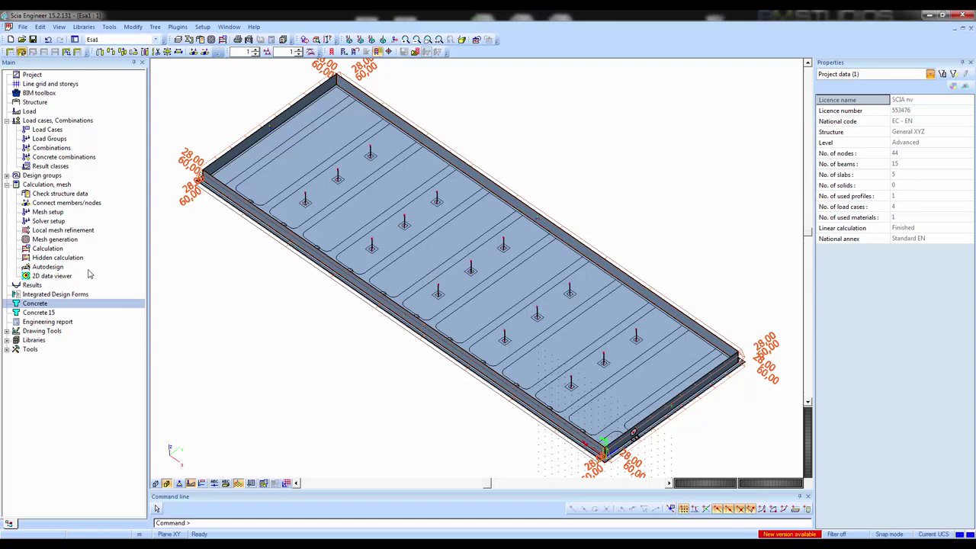
Step: Open the Engineering report and insert a Header / Footer item as its first entry
{"action": "left_click", "coordinate": [47, 321]}
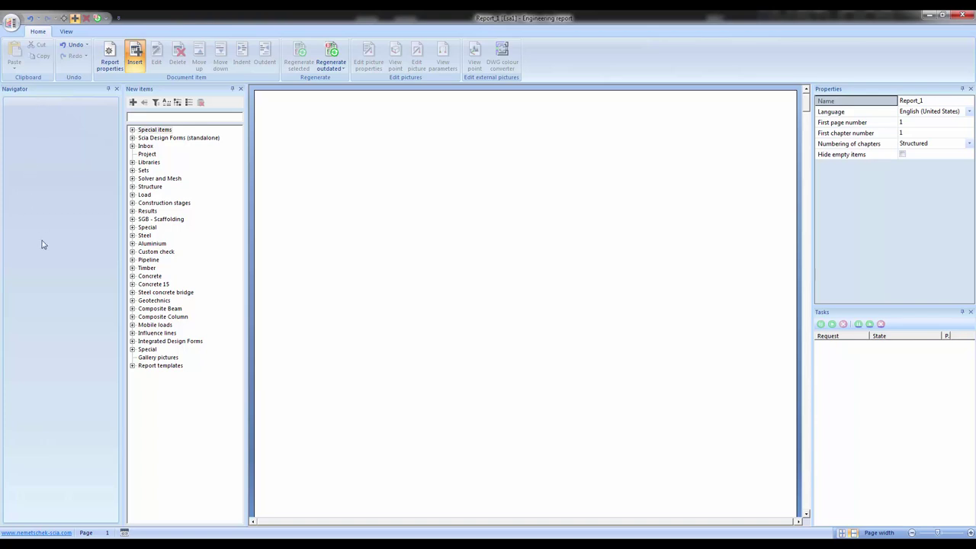
{"action": "left_click", "coordinate": [132, 130]}
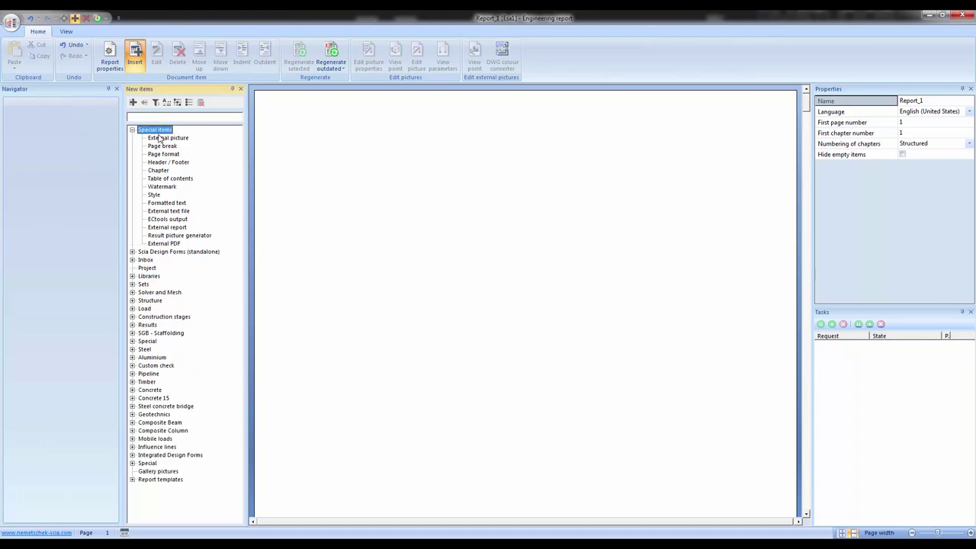
{"action": "left_click_drag", "start_coordinate": [168, 163], "coordinate": [64, 107]}
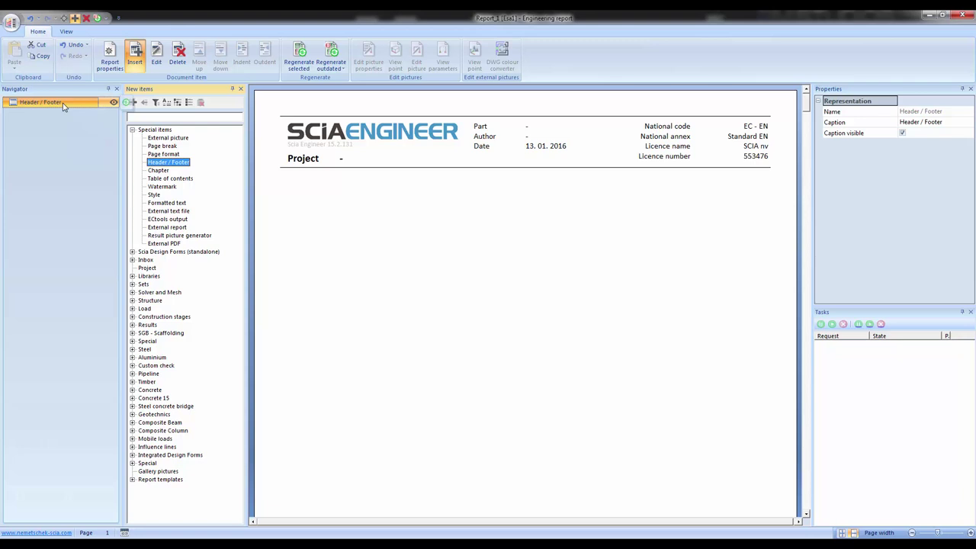
Step: Add the Analysis model and LC3 / Tot. value pictures from the inbox to the report
{"action": "left_click", "coordinate": [132, 260]}
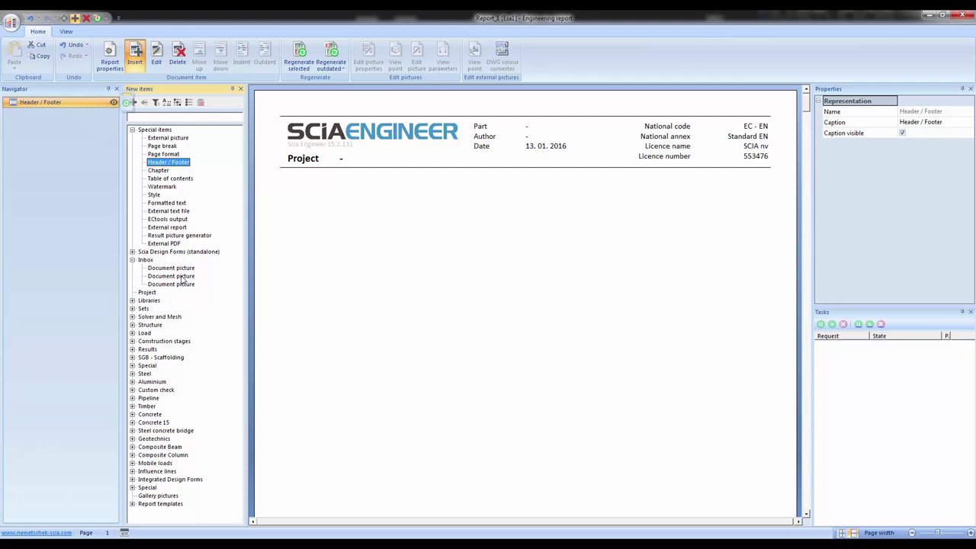
{"action": "double_click", "coordinate": [184, 277]}
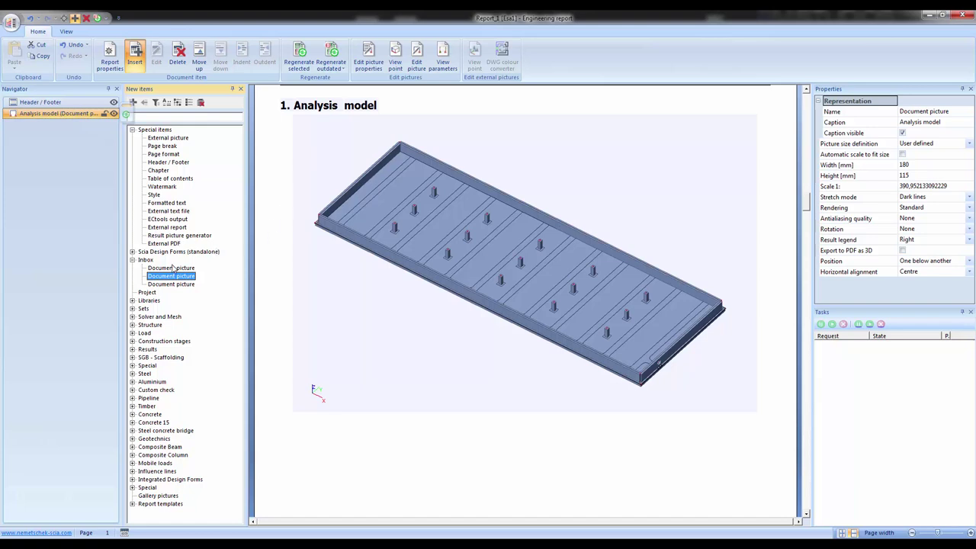
{"action": "left_click", "coordinate": [173, 285]}
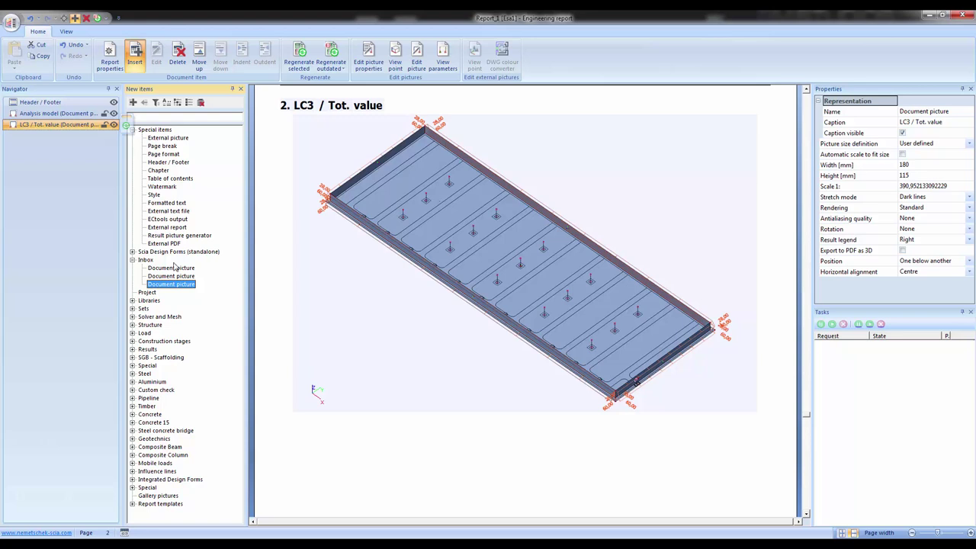
{"action": "left_click", "coordinate": [68, 198]}
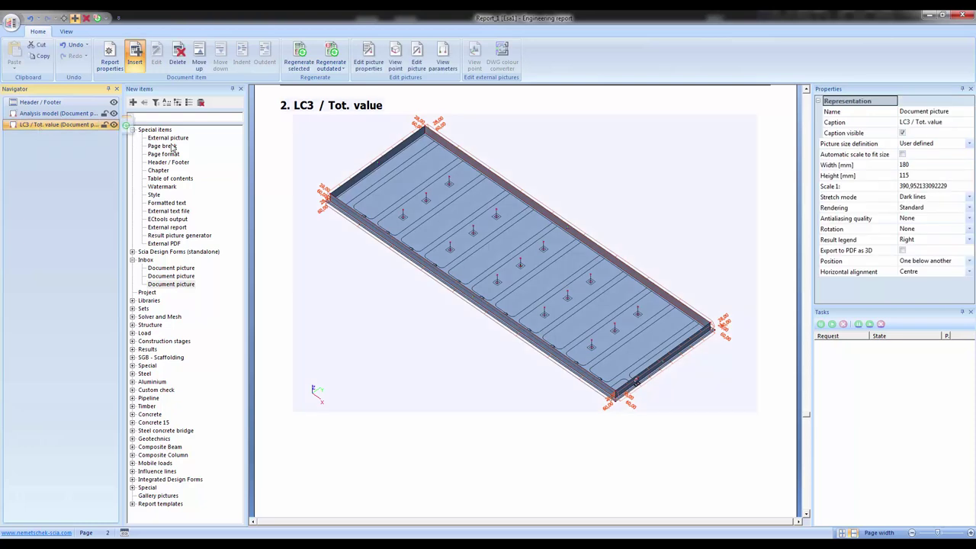
Step: Insert the Load cases table, nest the LC3 / Tot. value picture under it, and regenerate the chapter
{"action": "left_click", "coordinate": [133, 309]}
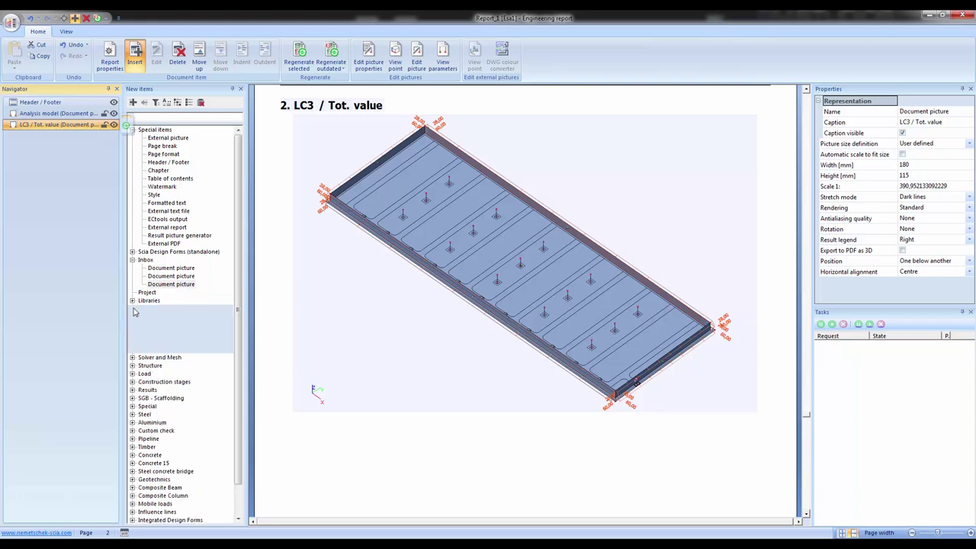
{"action": "double_click", "coordinate": [156, 316]}
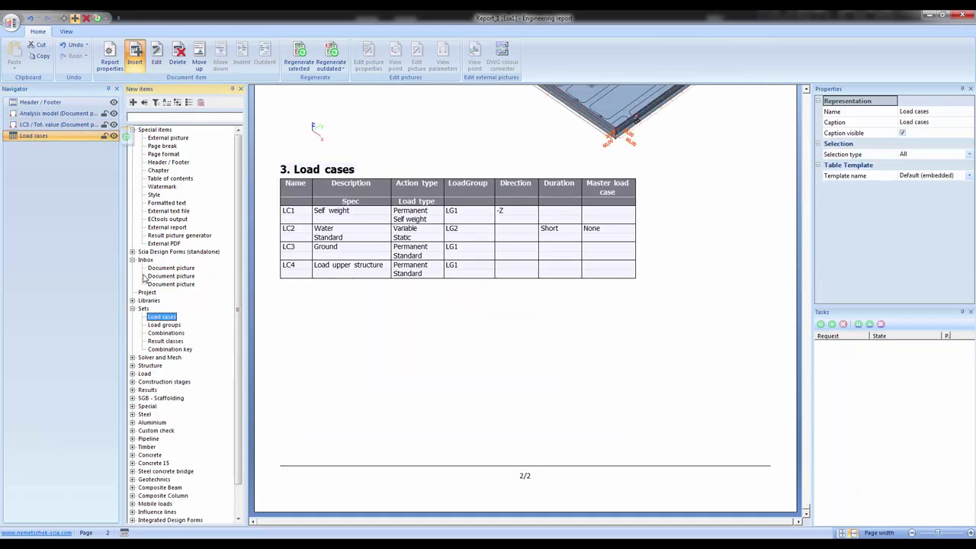
{"action": "mouse_move", "coordinate": [73, 145]}
{"action": "left_mouse_down"}
{"action": "mouse_move", "coordinate": [65, 128]}
{"action": "mouse_move", "coordinate": [74, 142]}
{"action": "mouse_move", "coordinate": [83, 135]}
{"action": "left_mouse_up"}
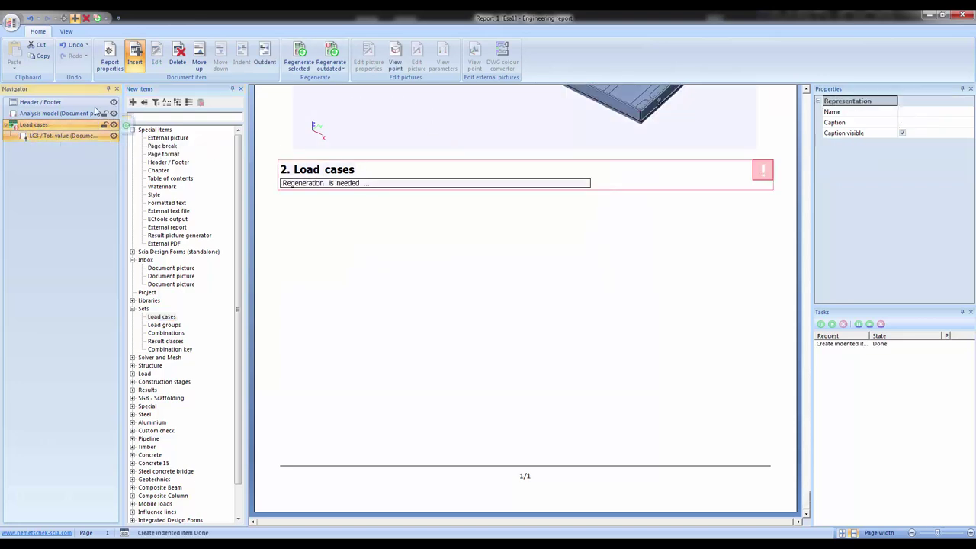
{"action": "left_click", "coordinate": [41, 127]}
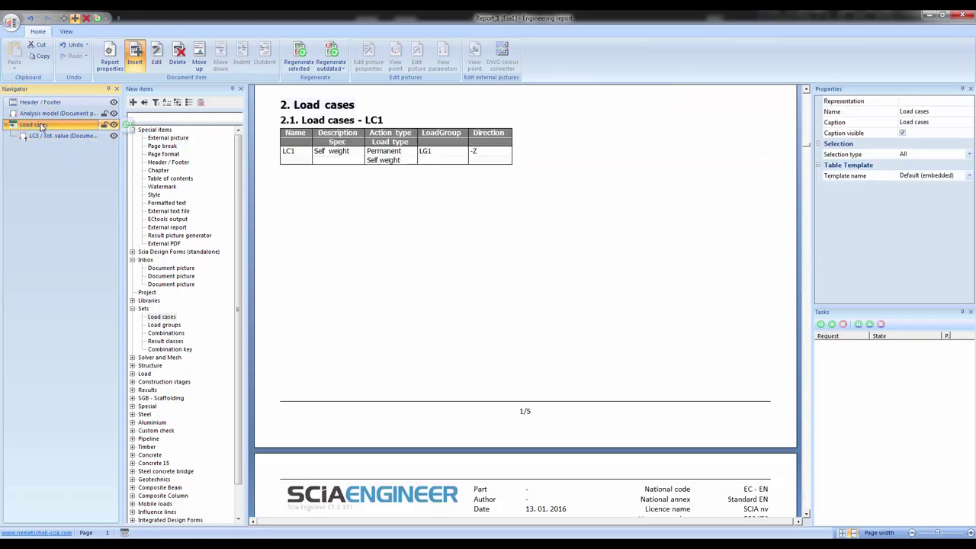
Step: Examine the load case sections of the report with the load picture for each case, from LC1 to LC3
{"action": "left_click", "coordinate": [374, 222]}
{"action": "scroll", "coordinate": [375, 227], "scroll_direction": "down", "scroll_amount": 3}
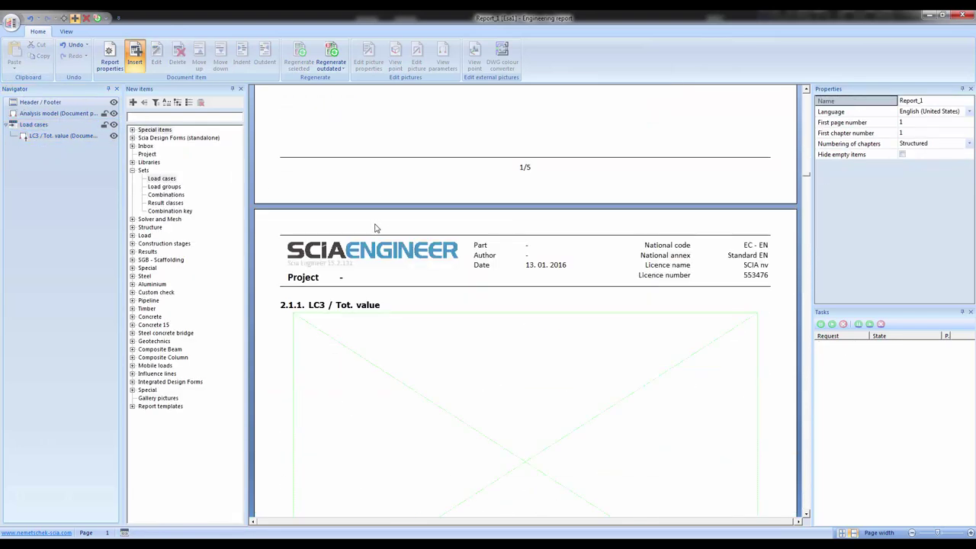
{"action": "scroll", "coordinate": [374, 228], "scroll_direction": "down", "scroll_amount": 3}
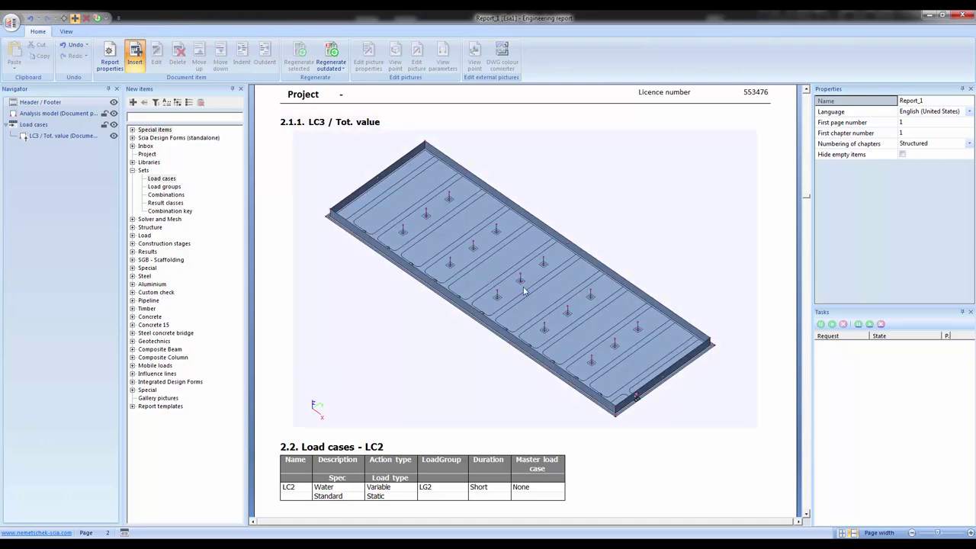
{"action": "scroll", "coordinate": [522, 263], "scroll_direction": "down", "scroll_amount": 3}
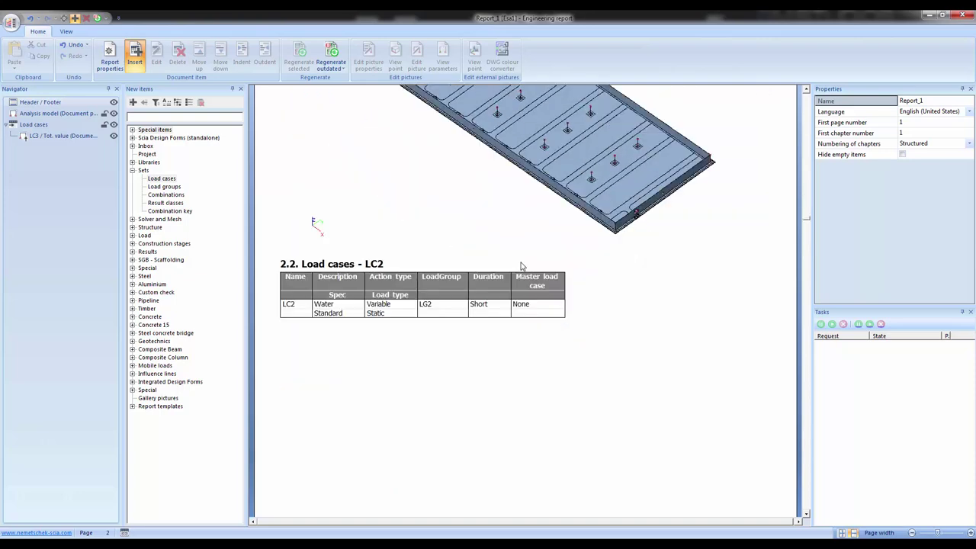
{"action": "scroll", "coordinate": [501, 284], "scroll_direction": "down", "scroll_amount": 8}
{"action": "scroll", "coordinate": [501, 284], "scroll_direction": "down", "scroll_amount": 1}
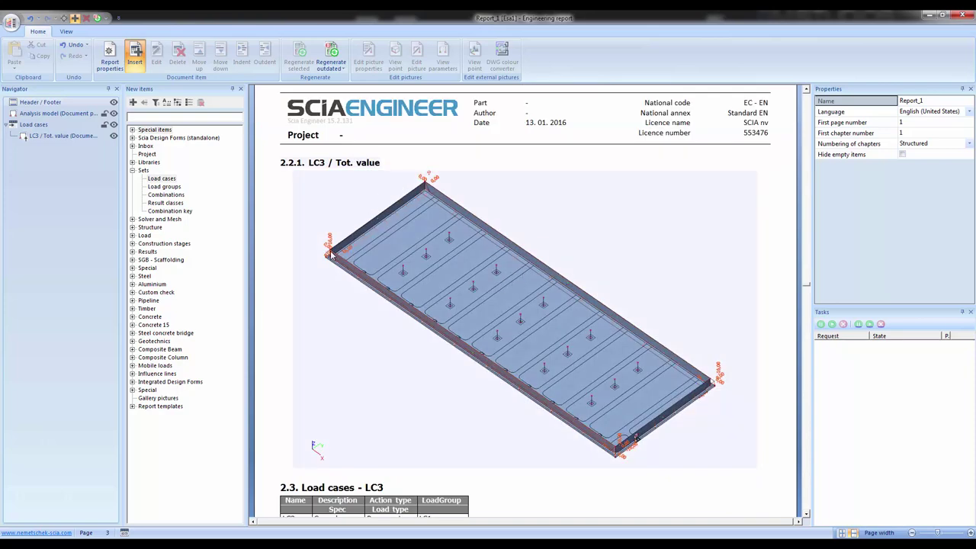
{"action": "scroll", "coordinate": [335, 259], "scroll_direction": "down", "scroll_amount": 10}
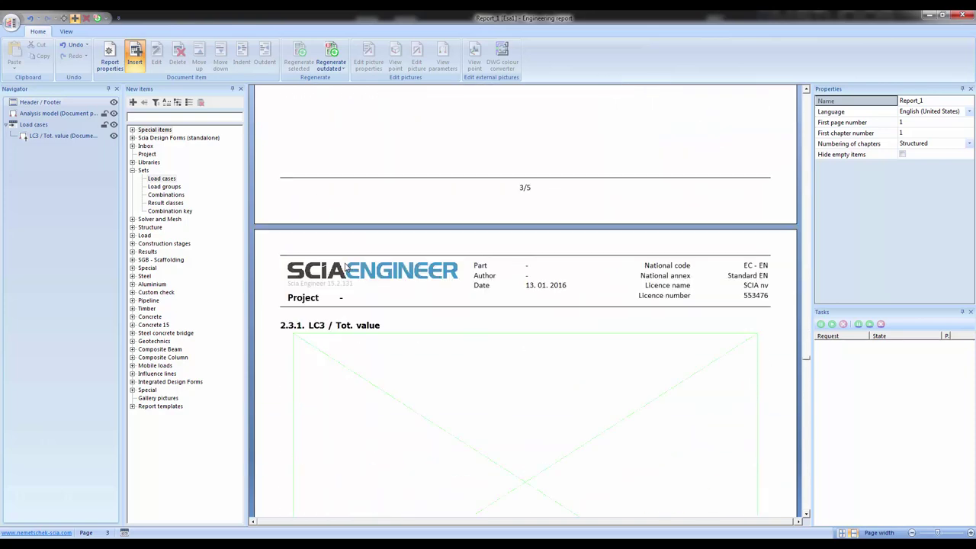
{"action": "scroll", "coordinate": [346, 266], "scroll_direction": "down", "scroll_amount": 1}
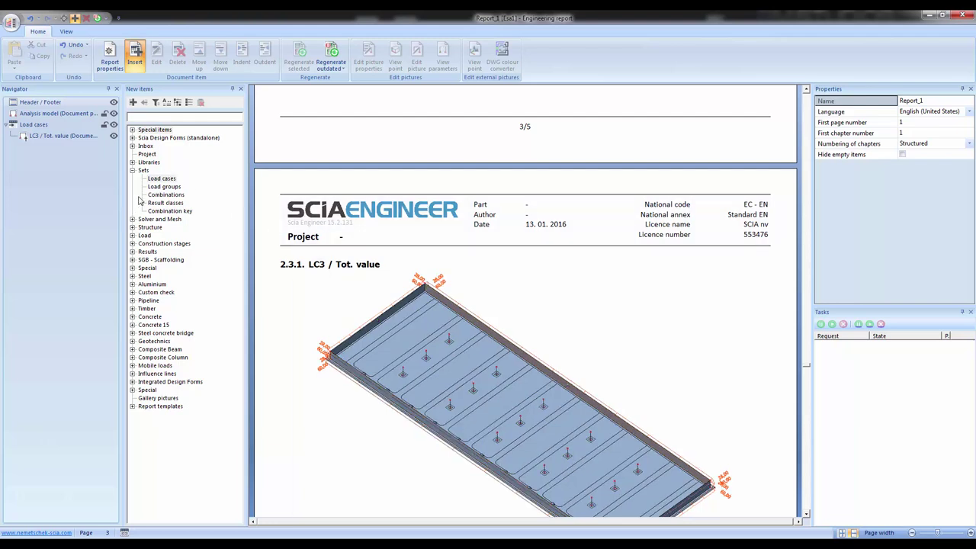
Step: Insert the Point force in node table and nest it under the Load cases chapter
{"action": "left_click", "coordinate": [132, 235]}
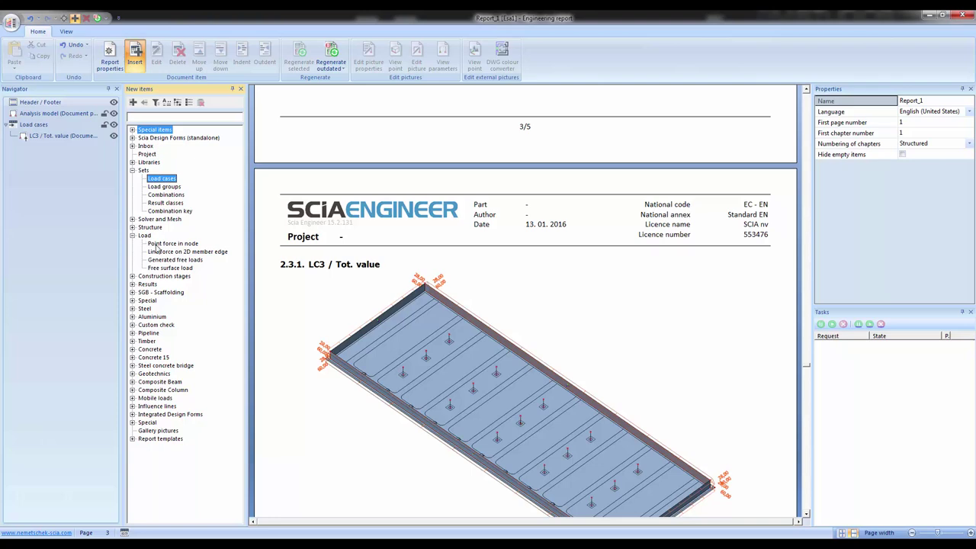
{"action": "left_click", "coordinate": [156, 244]}
{"action": "double_click", "coordinate": [155, 245]}
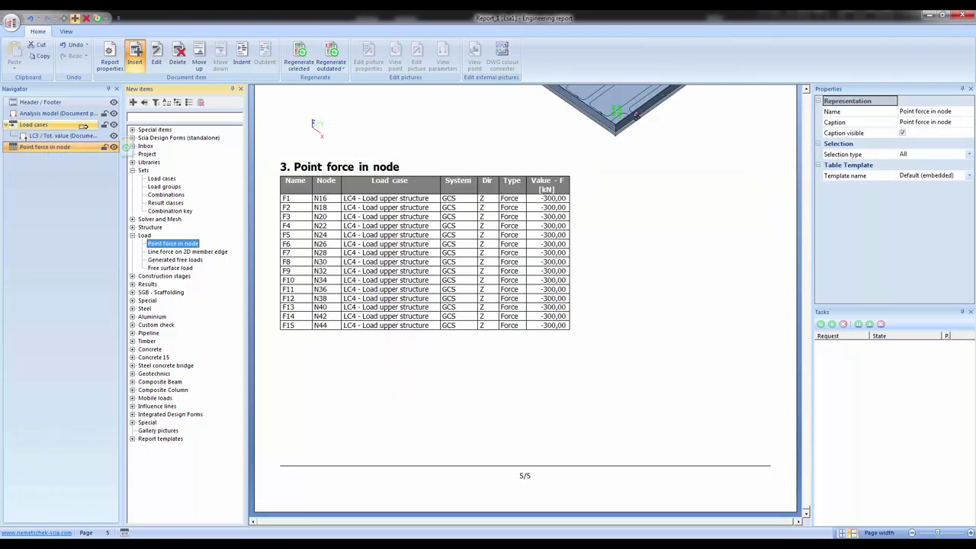
{"action": "left_click_drag", "start_coordinate": [86, 131], "coordinate": [86, 128]}
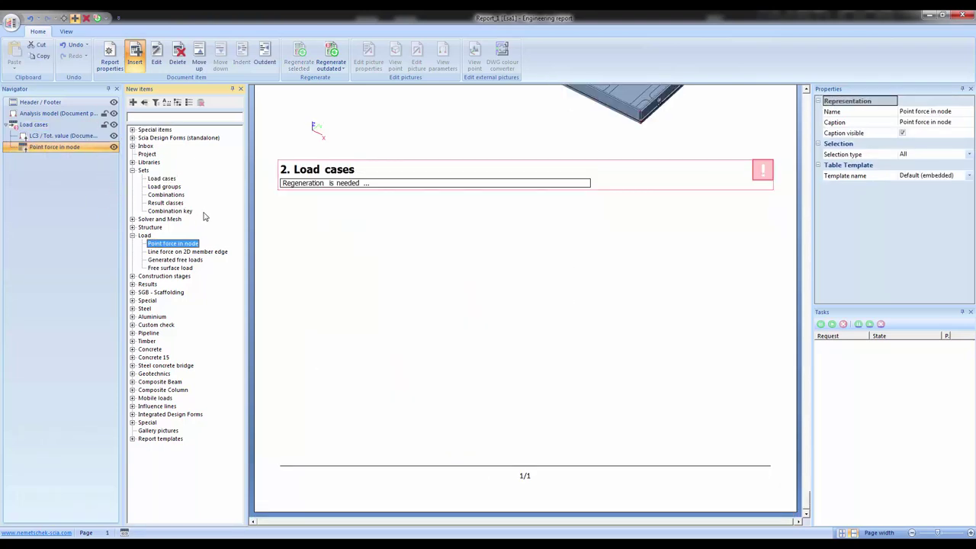
Step: Add the Line force on 2D member edge and Free surface load tables under Load cases and regenerate that chapter
{"action": "double_click", "coordinate": [168, 252]}
{"action": "left_click", "coordinate": [164, 268]}
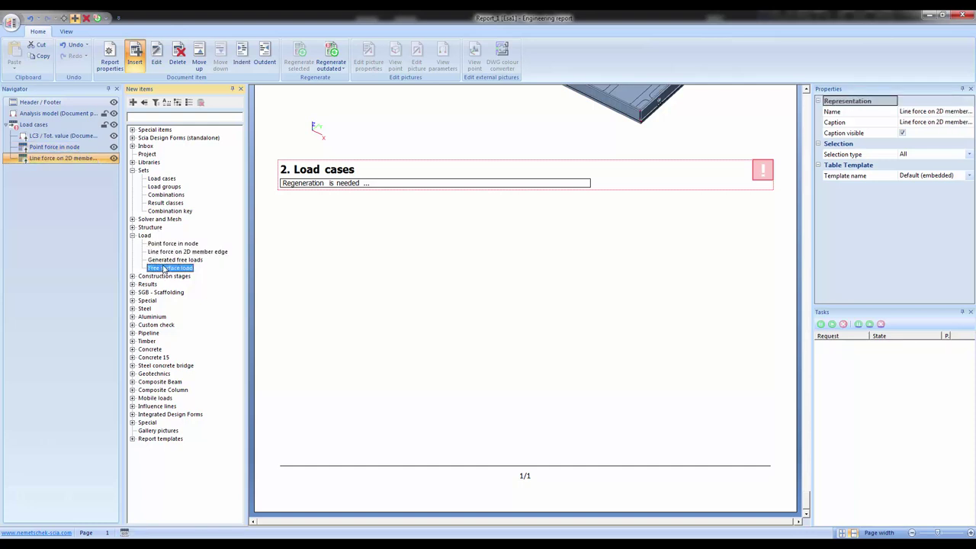
{"action": "double_click", "coordinate": [164, 268]}
{"action": "left_click", "coordinate": [34, 124]}
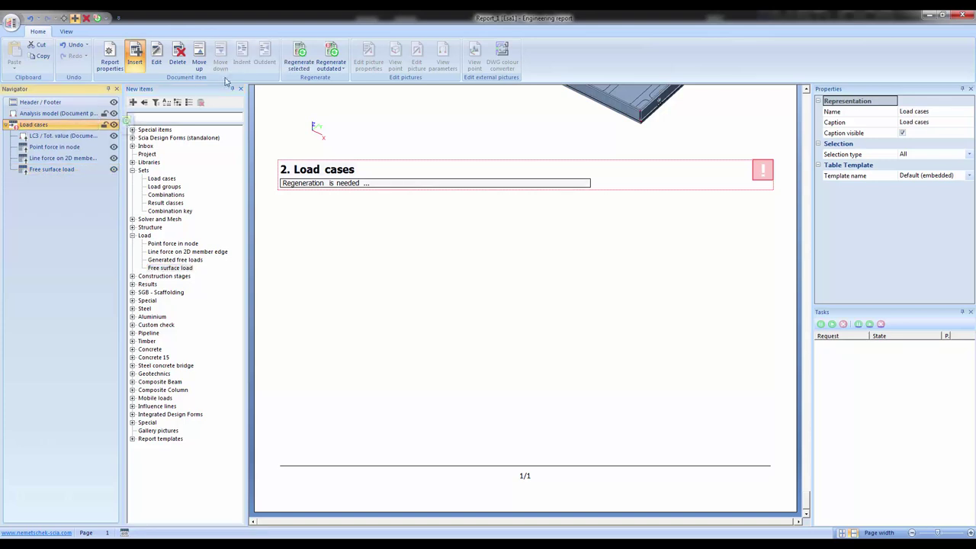
{"action": "left_click", "coordinate": [299, 52]}
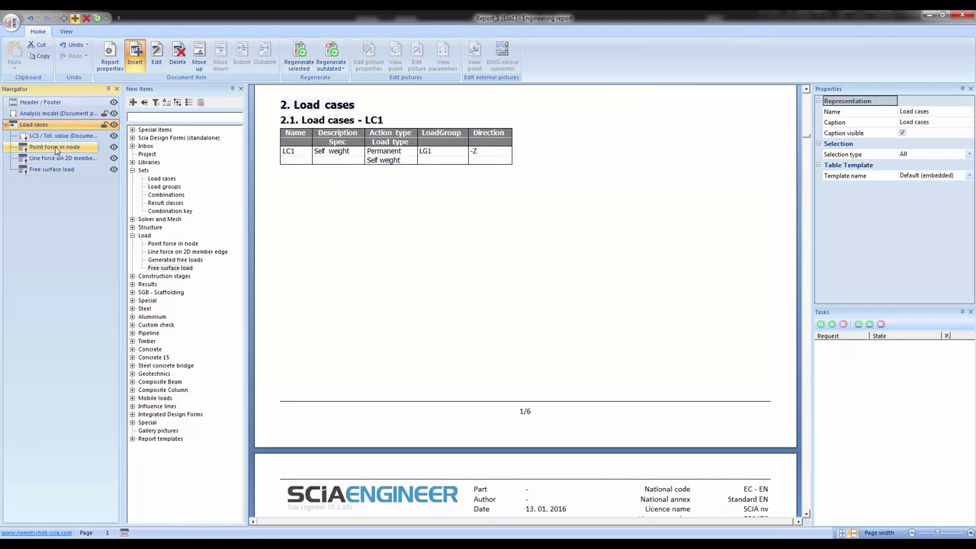
Step: Examine the regenerated Load cases chapter, with its pictures and load tables, from LC1 through LC4
{"action": "left_click", "coordinate": [455, 194]}
{"action": "scroll", "coordinate": [461, 200], "scroll_direction": "down", "scroll_amount": 3}
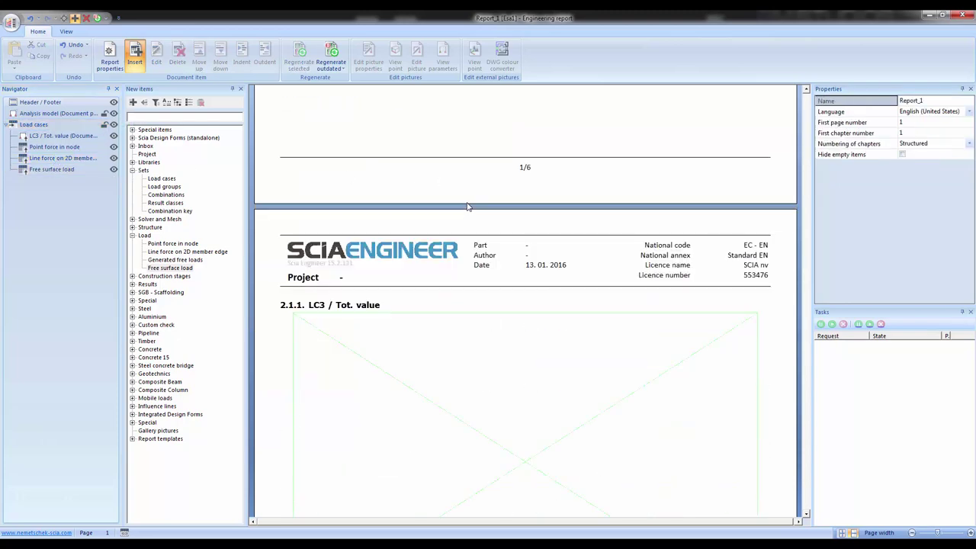
{"action": "scroll", "coordinate": [461, 212], "scroll_direction": "down", "scroll_amount": 2}
{"action": "scroll", "coordinate": [460, 218], "scroll_direction": "down", "scroll_amount": 3}
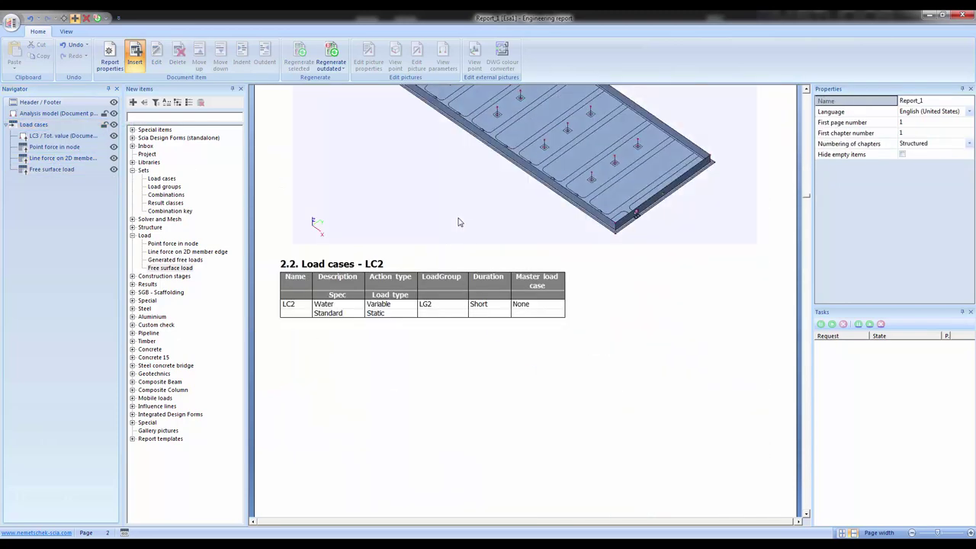
{"action": "scroll", "coordinate": [458, 222], "scroll_direction": "down", "scroll_amount": 5}
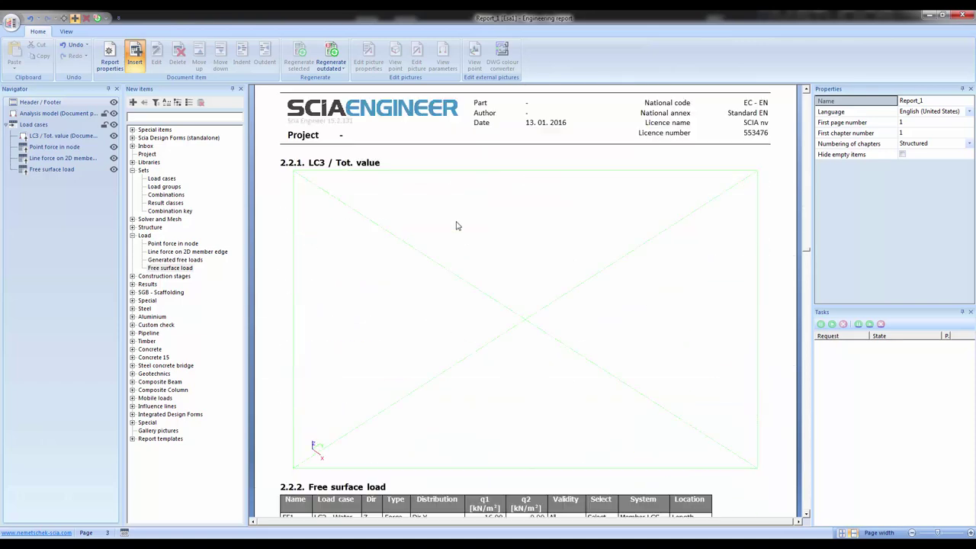
{"action": "scroll", "coordinate": [456, 225], "scroll_direction": "down", "scroll_amount": 3}
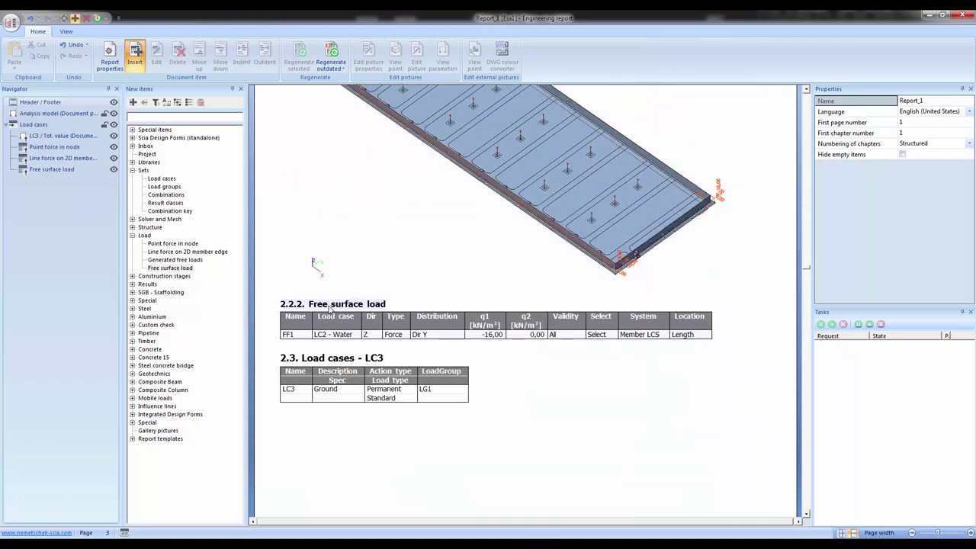
{"action": "scroll", "coordinate": [332, 308], "scroll_direction": "down", "scroll_amount": 13}
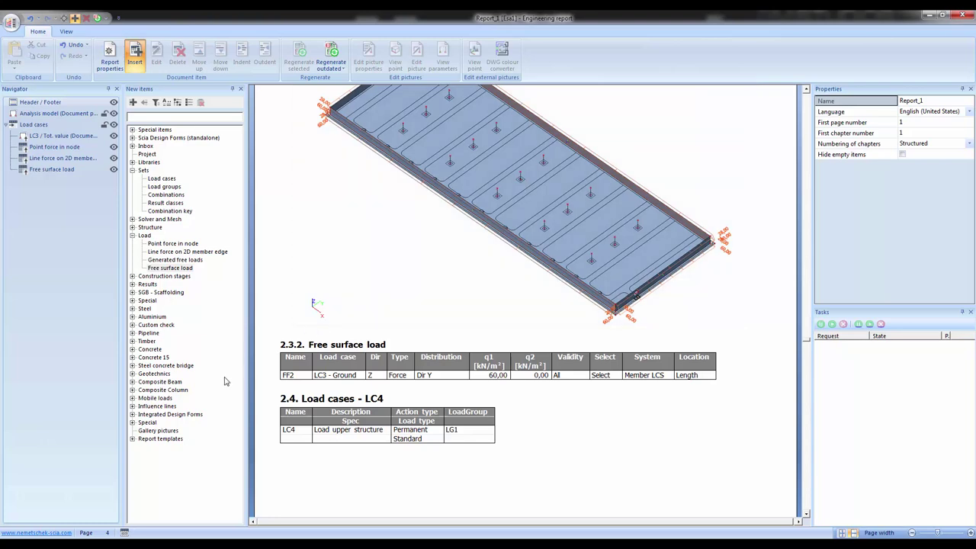
Step: Enable exporting to PDF as 3D for the Analysis model picture
{"action": "left_click", "coordinate": [57, 113]}
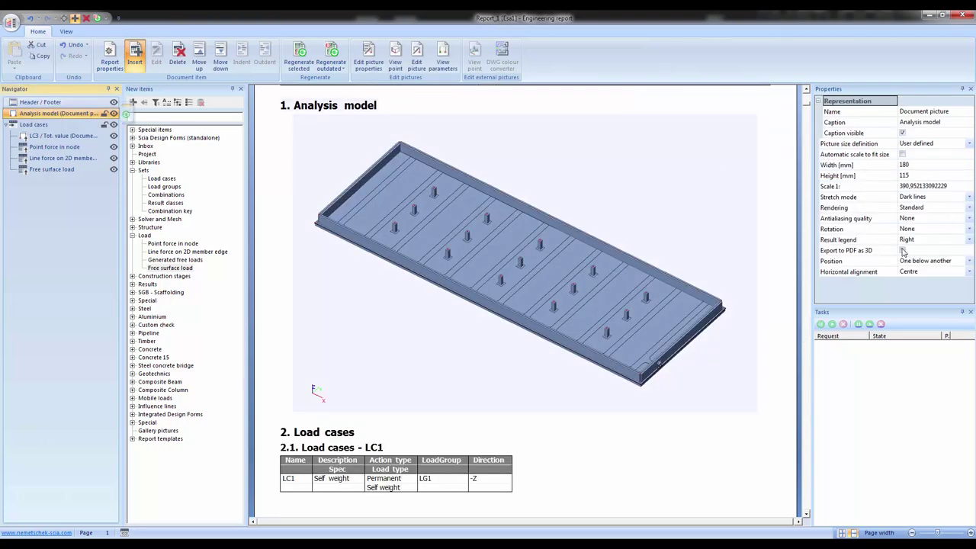
{"action": "left_click", "coordinate": [911, 250]}
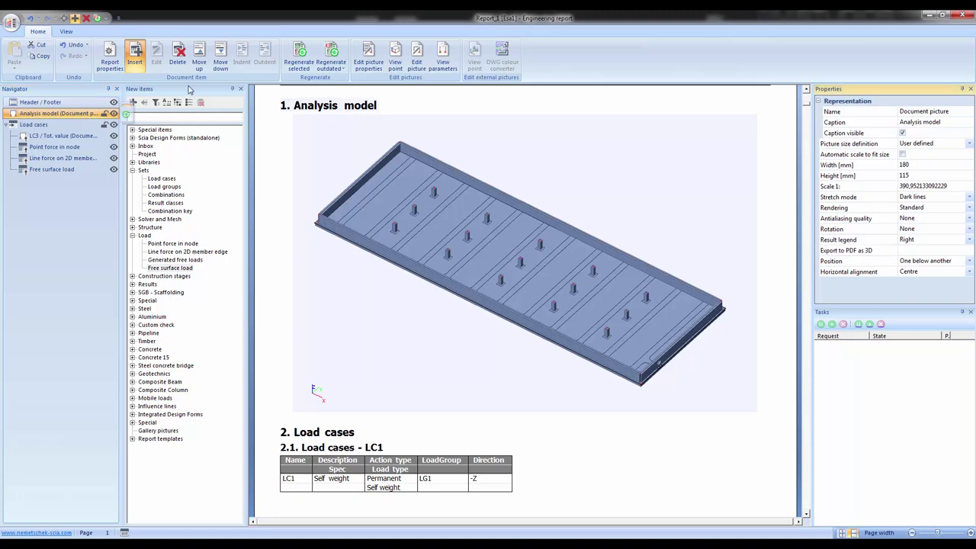
{"action": "left_click", "coordinate": [903, 251]}
Step: Export the report to a PDF file named report, using the current export settings
{"action": "left_click", "coordinate": [11, 23]}
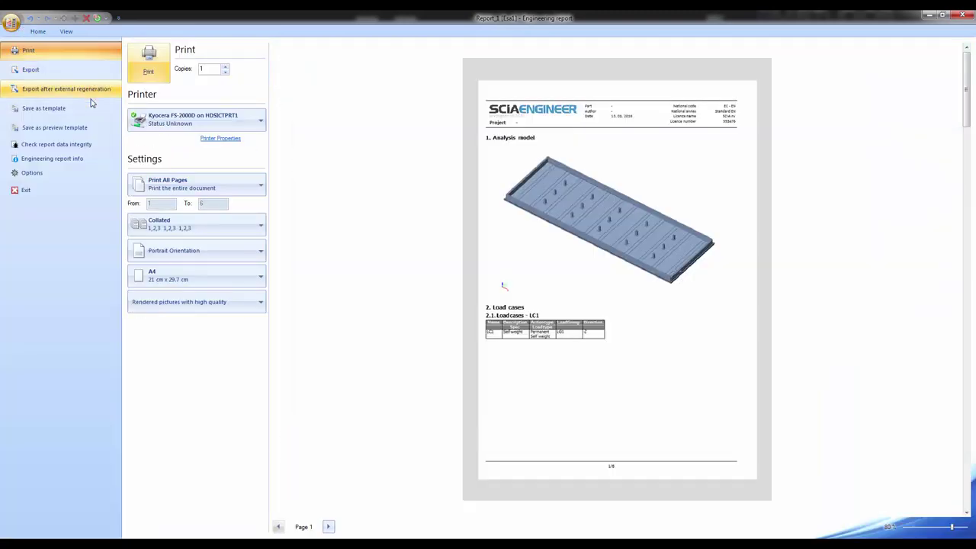
{"action": "left_click", "coordinate": [61, 71]}
{"action": "left_click", "coordinate": [269, 103]}
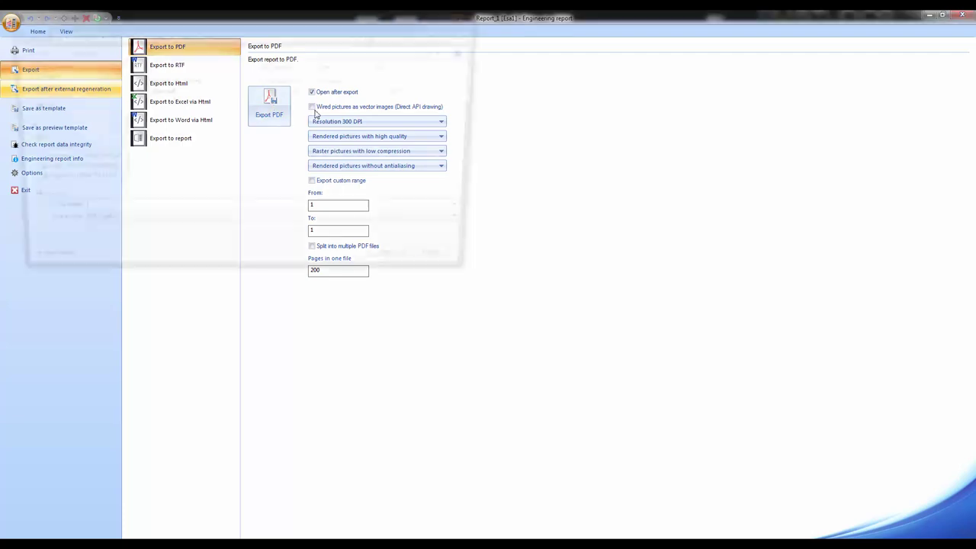
{"action": "type", "text": "report"}
{"action": "key", "text": "Return"}
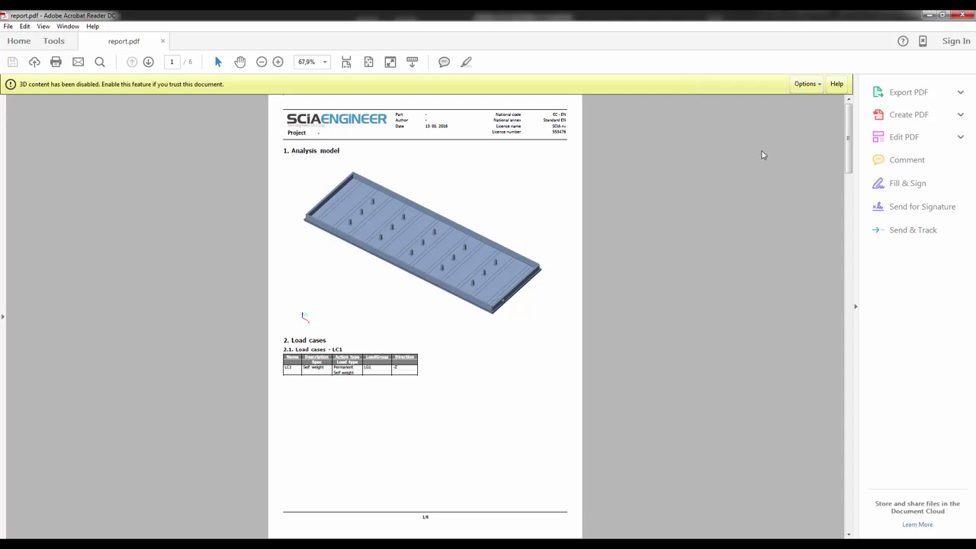
Step: Look through all pages of the exported PDF in Adobe Acrobat Reader and return to the first page
{"action": "scroll", "coordinate": [679, 201], "scroll_direction": "down", "scroll_amount": 10}
{"action": "scroll", "coordinate": [675, 229], "scroll_direction": "down", "scroll_amount": 12}
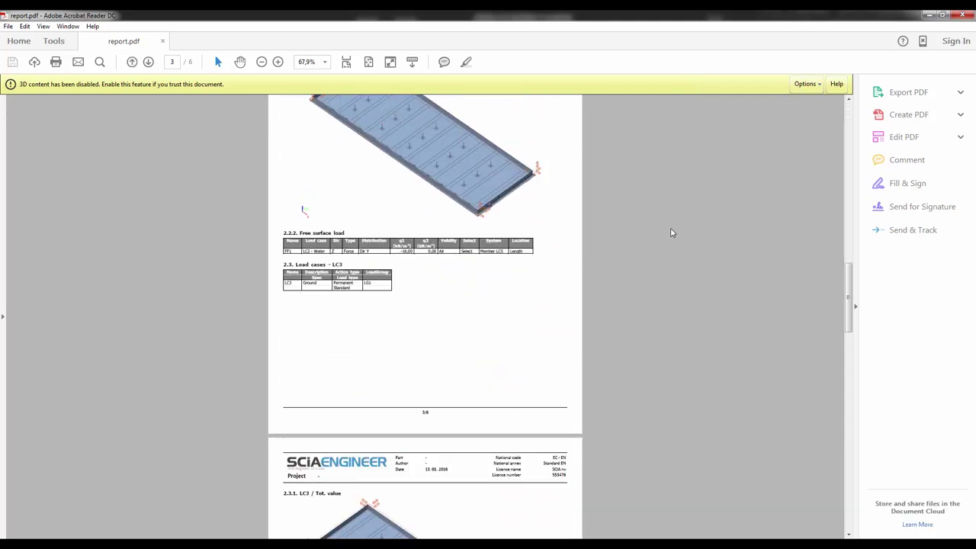
{"action": "scroll", "coordinate": [671, 258], "scroll_direction": "down", "scroll_amount": 5}
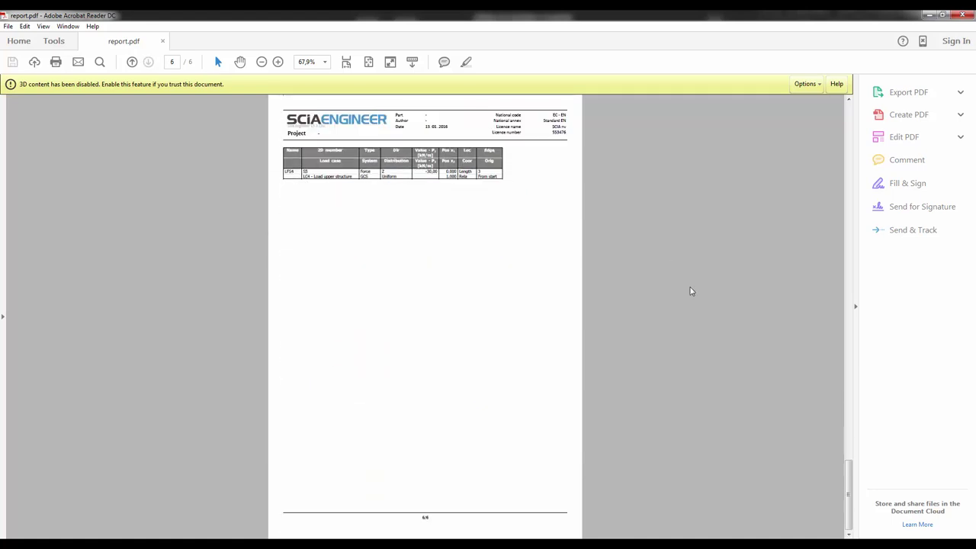
{"action": "left_click_drag", "start_coordinate": [852, 470], "coordinate": [848, 122]}
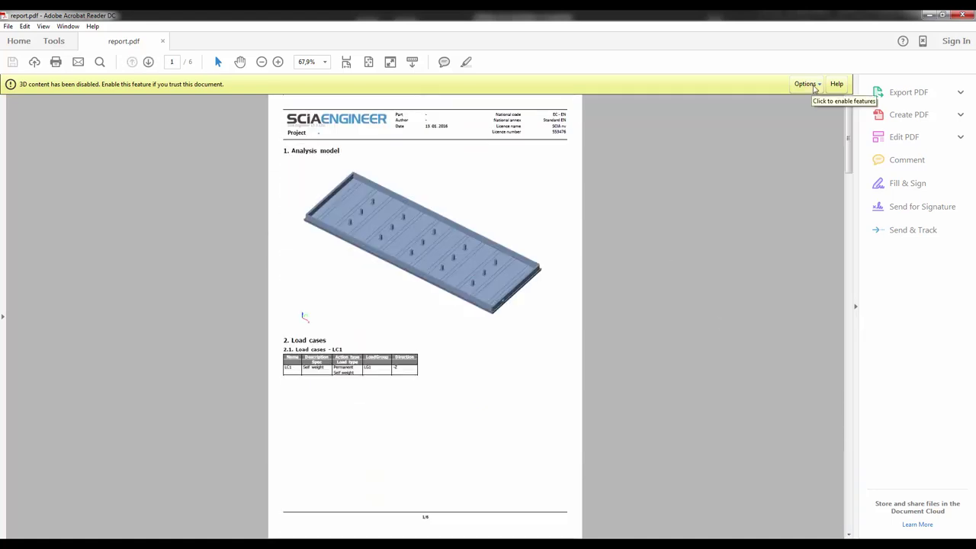
Step: Trust the PDF document to enable its 3D content and activate the interactive analysis model
{"action": "left_click", "coordinate": [814, 85]}
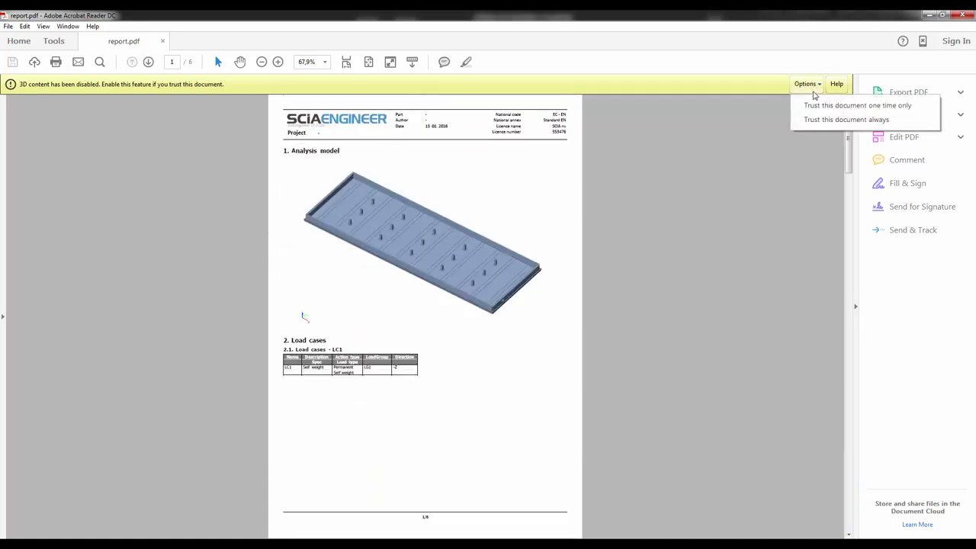
{"action": "left_click", "coordinate": [814, 113]}
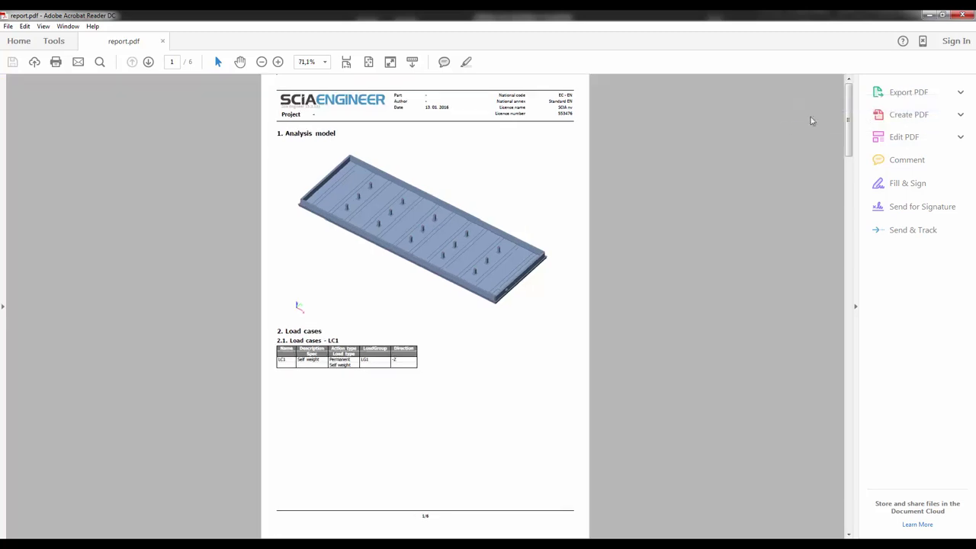
{"action": "left_click", "coordinate": [425, 205]}
{"action": "scroll", "coordinate": [411, 209], "scroll_direction": "up", "scroll_amount": 3}
{"action": "scroll", "coordinate": [412, 208], "scroll_direction": "down", "scroll_amount": 3}
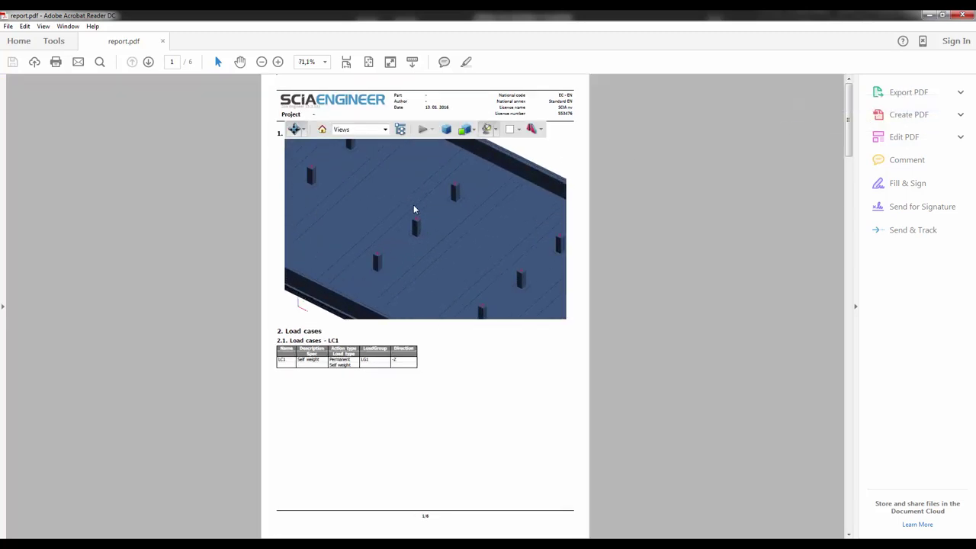
Step: View the 3D analysis model in the predefined View IZO and View AXO orientations
{"action": "left_click", "coordinate": [374, 131]}
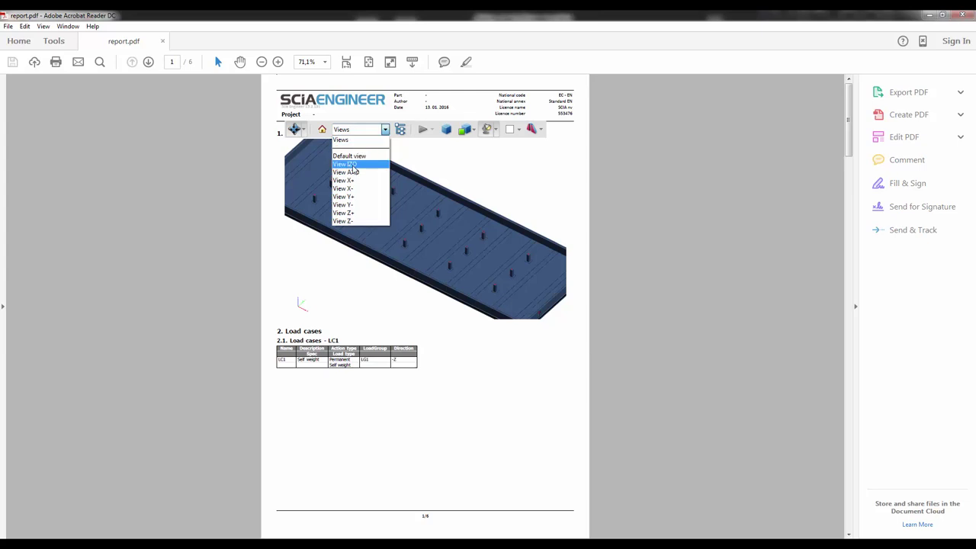
{"action": "left_click", "coordinate": [347, 160]}
{"action": "left_click", "coordinate": [356, 132]}
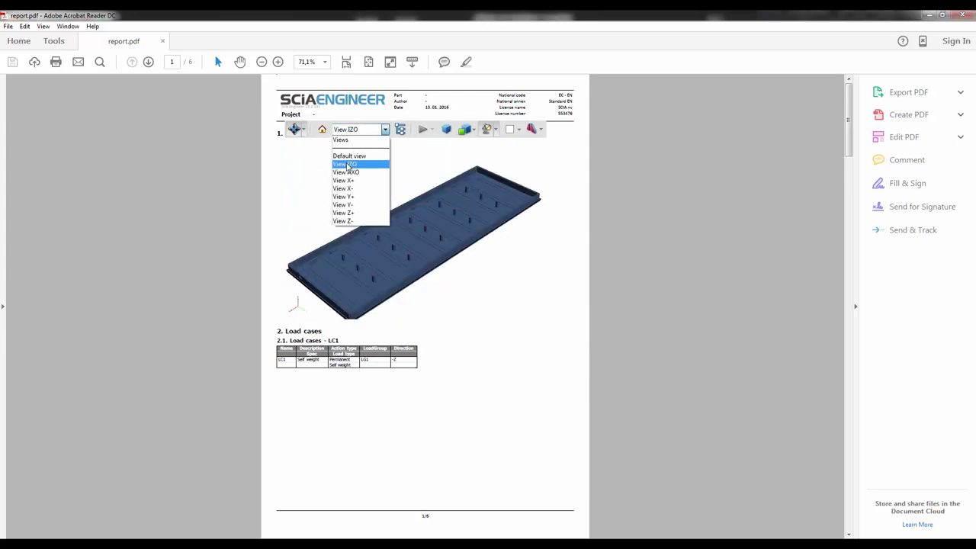
{"action": "left_click", "coordinate": [346, 165]}
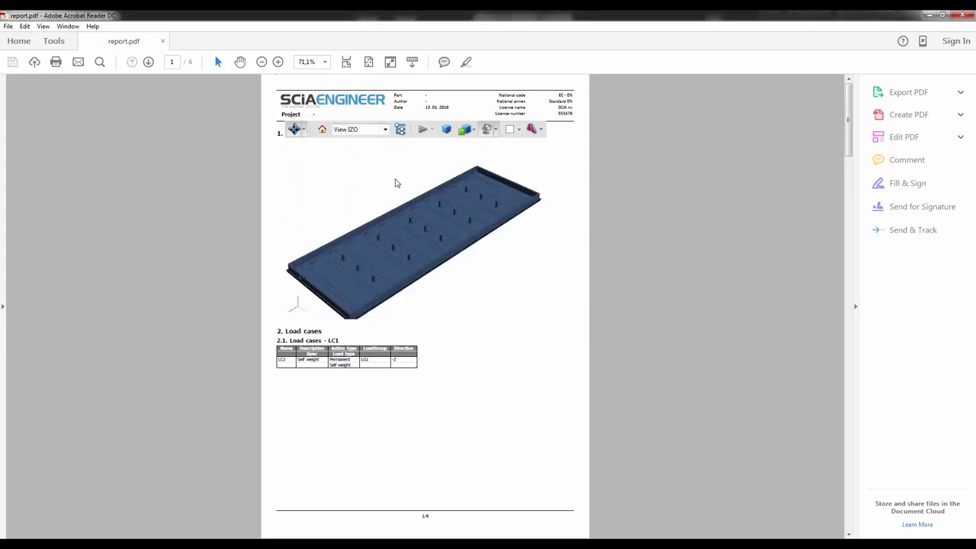
{"action": "left_click", "coordinate": [389, 131]}
{"action": "left_click", "coordinate": [361, 178]}
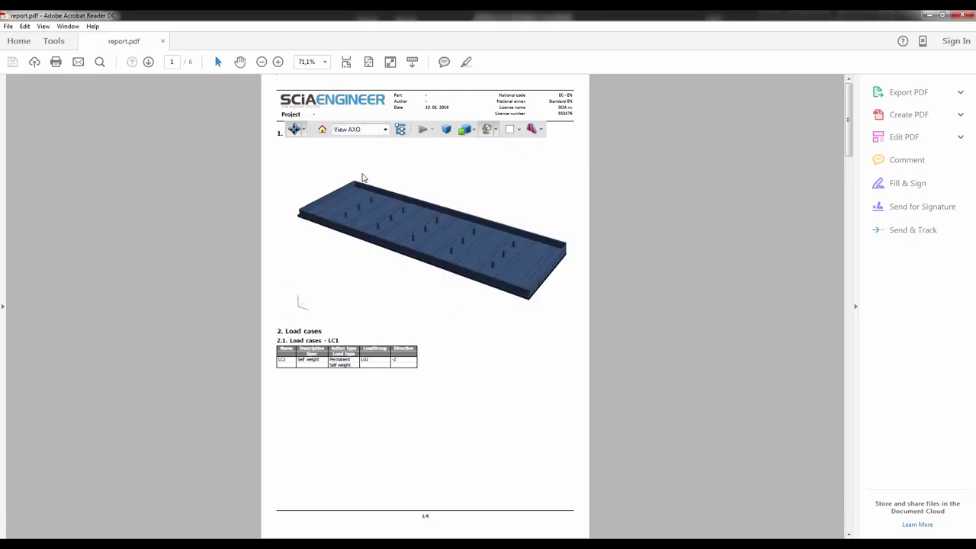
Step: Select the floor slab in the 3D model and inspect the columns standing on it up close
{"action": "left_click", "coordinate": [365, 196]}
{"action": "scroll", "coordinate": [427, 233], "scroll_direction": "down", "scroll_amount": 2}
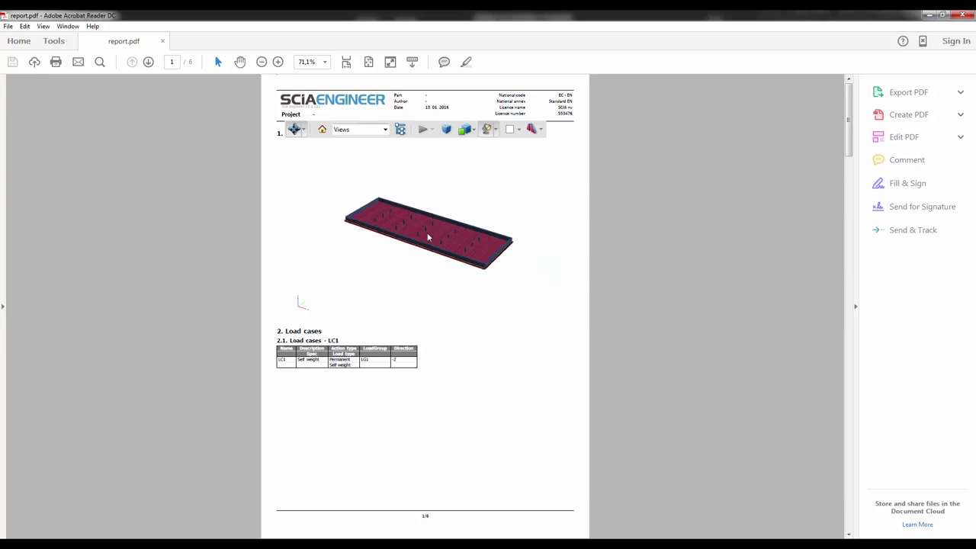
{"action": "scroll", "coordinate": [445, 220], "scroll_direction": "up", "scroll_amount": 5}
{"action": "scroll", "coordinate": [444, 215], "scroll_direction": "up", "scroll_amount": 3}
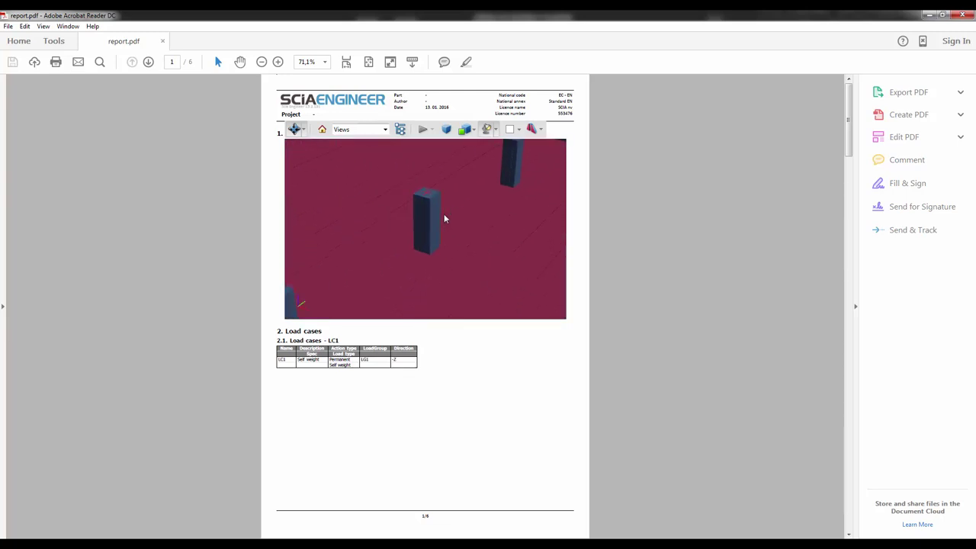
{"action": "scroll", "coordinate": [443, 218], "scroll_direction": "down", "scroll_amount": 2}
{"action": "scroll", "coordinate": [432, 217], "scroll_direction": "up", "scroll_amount": 3}
Step: Show the model tree of the 3D content and hide the MESH_0 and MESH_1 parts
{"action": "left_click", "coordinate": [399, 129]}
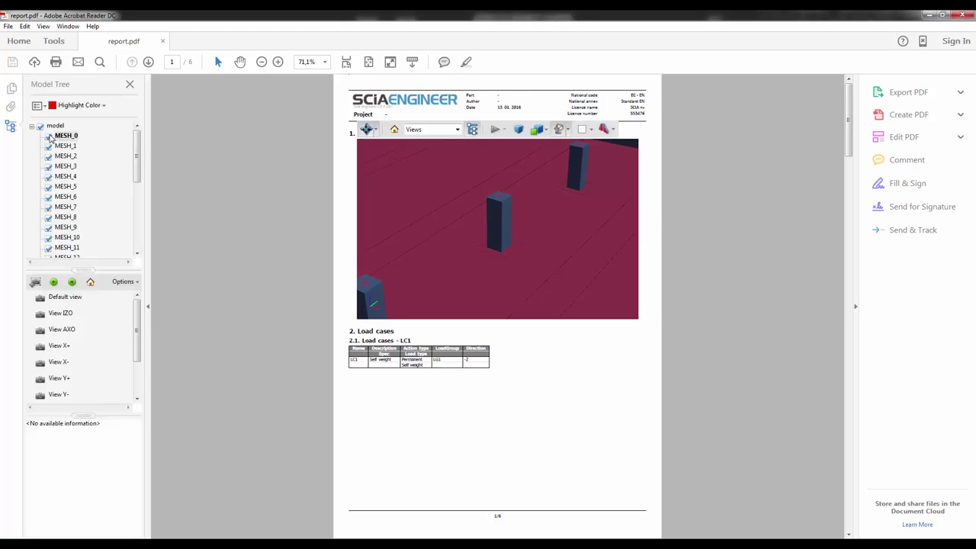
{"action": "left_click", "coordinate": [48, 136]}
{"action": "scroll", "coordinate": [373, 255], "scroll_direction": "down", "scroll_amount": 5}
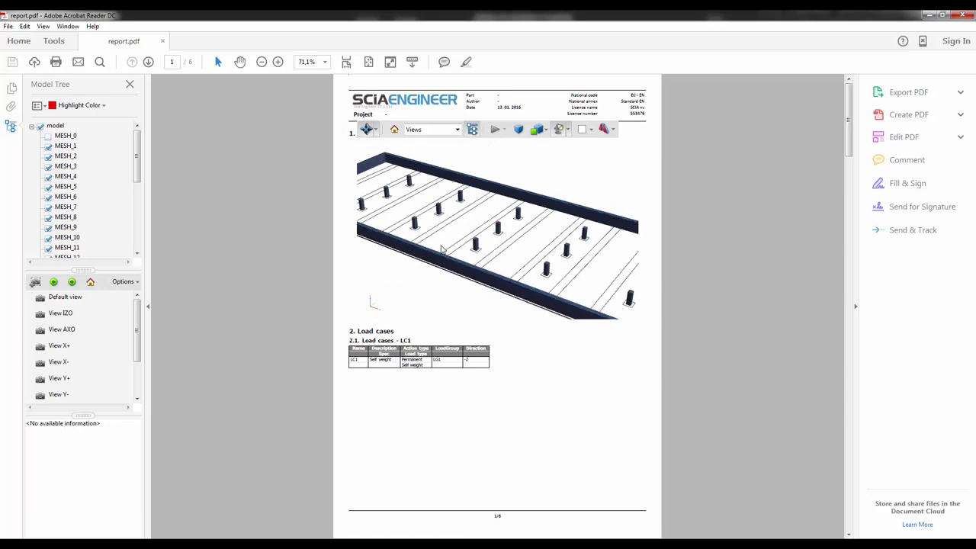
{"action": "left_click", "coordinate": [48, 145]}
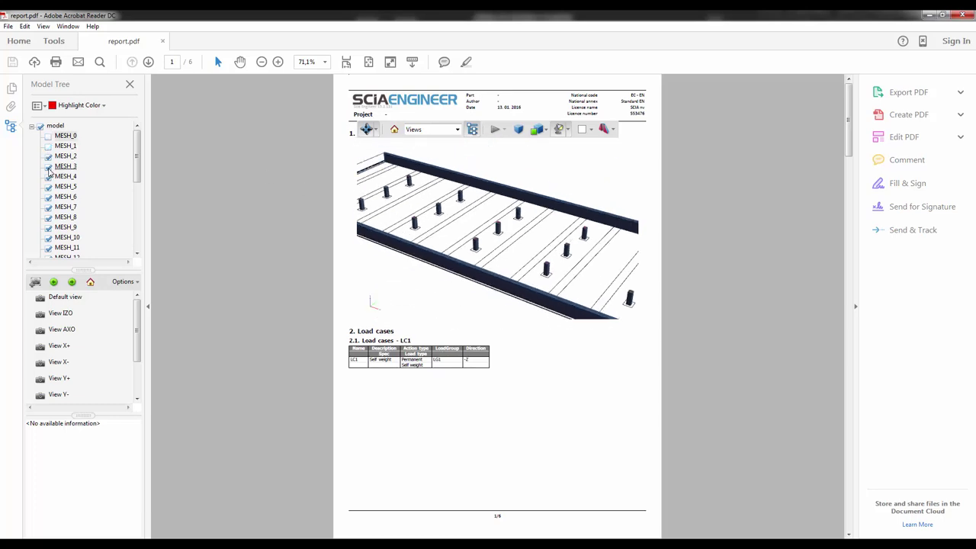